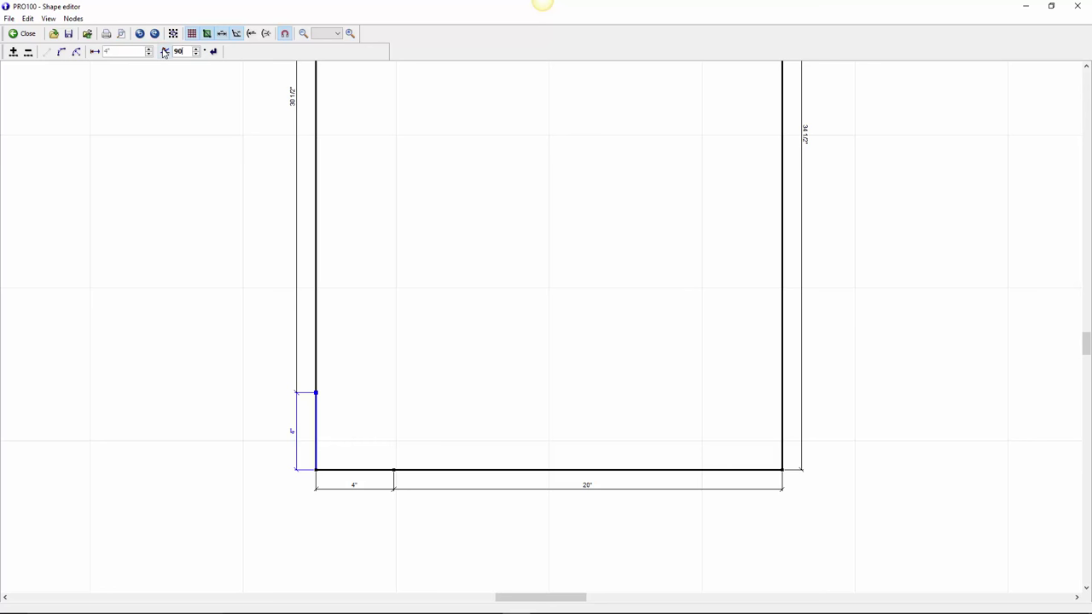
Apply the 90° angle to the 4" corner segment to form a 4" by 4" toe-kick notch, and close the shape editor
click(215, 52)
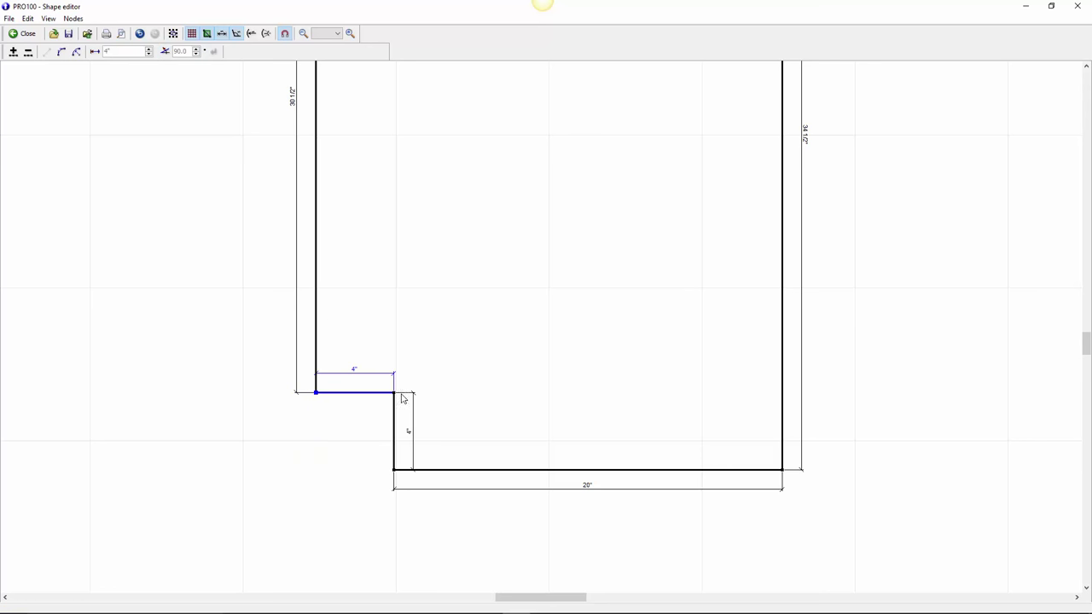
scroll(501, 324, down, 3)
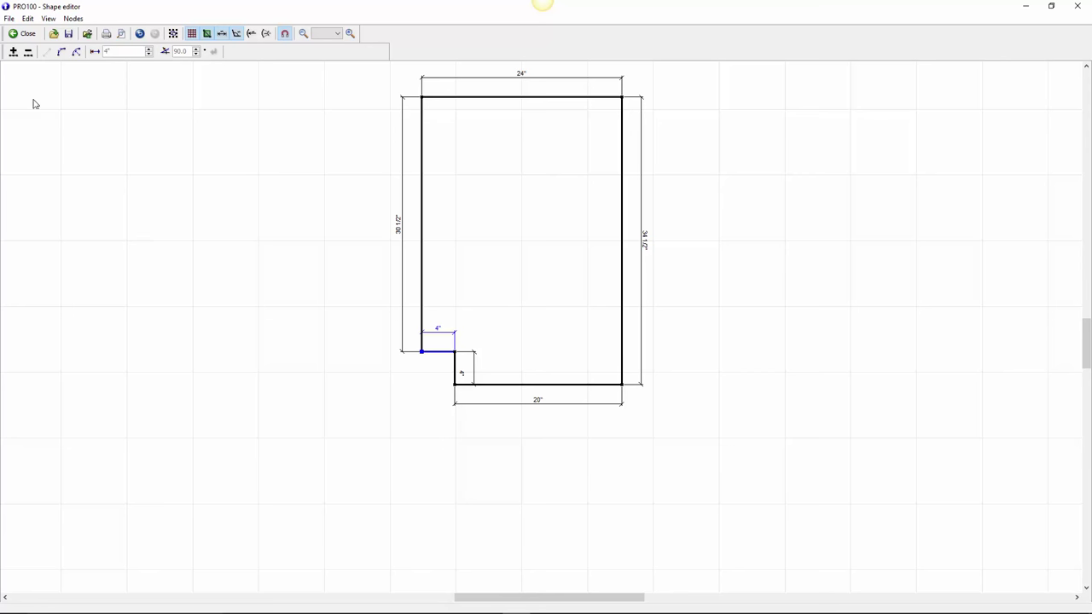
click(23, 33)
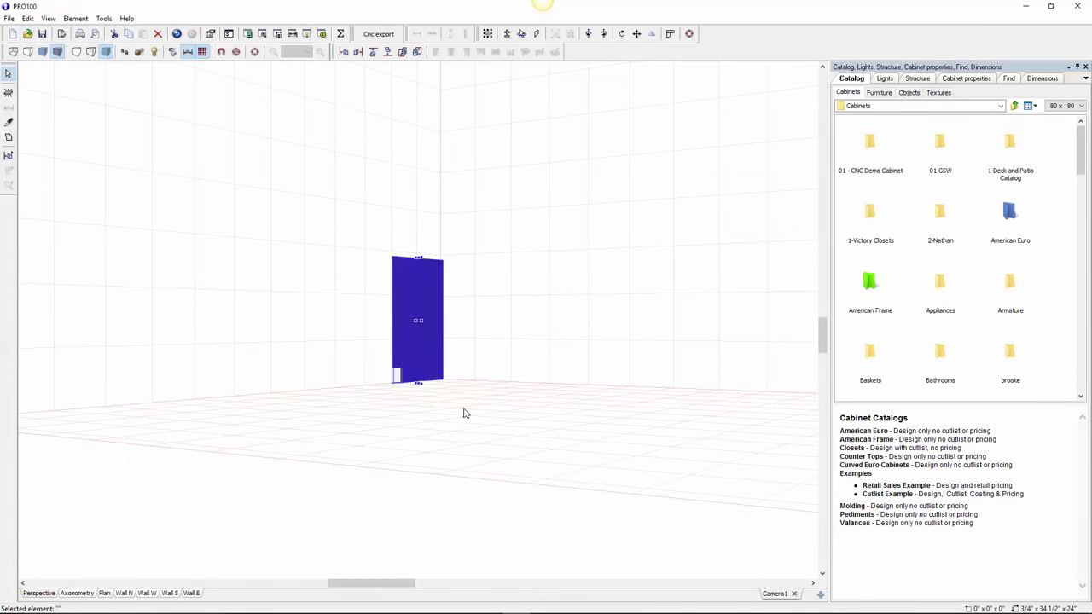
Name the notched side panel "left panel" in its properties
click(464, 409)
scroll(486, 407, up, 1)
mouse_move(501, 406)
mouse_down()
mouse_move(453, 417)
mouse_move(498, 418)
mouse_up()
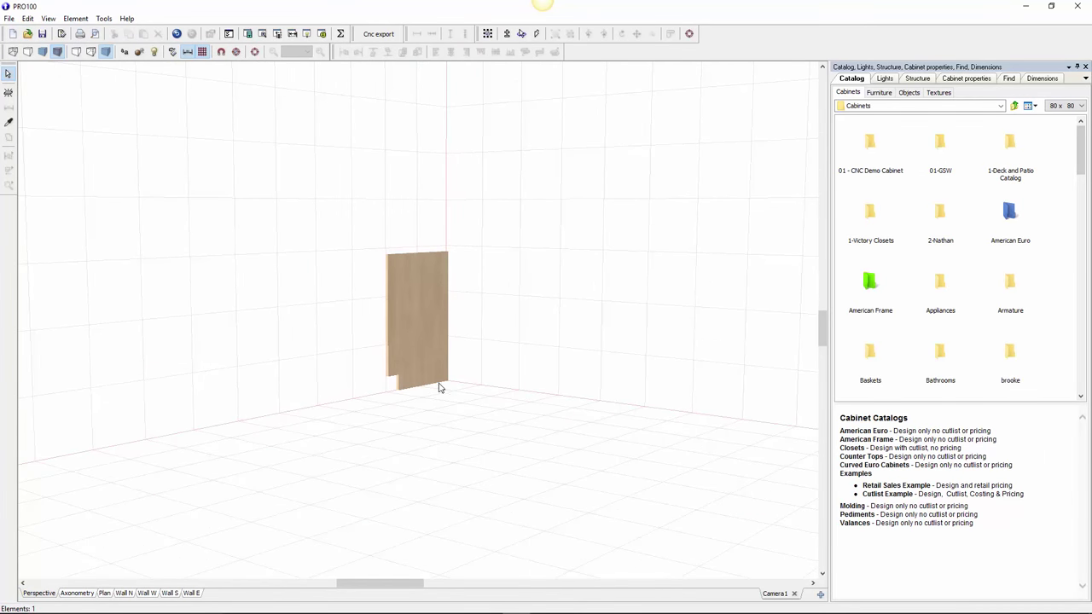
double_click(422, 355)
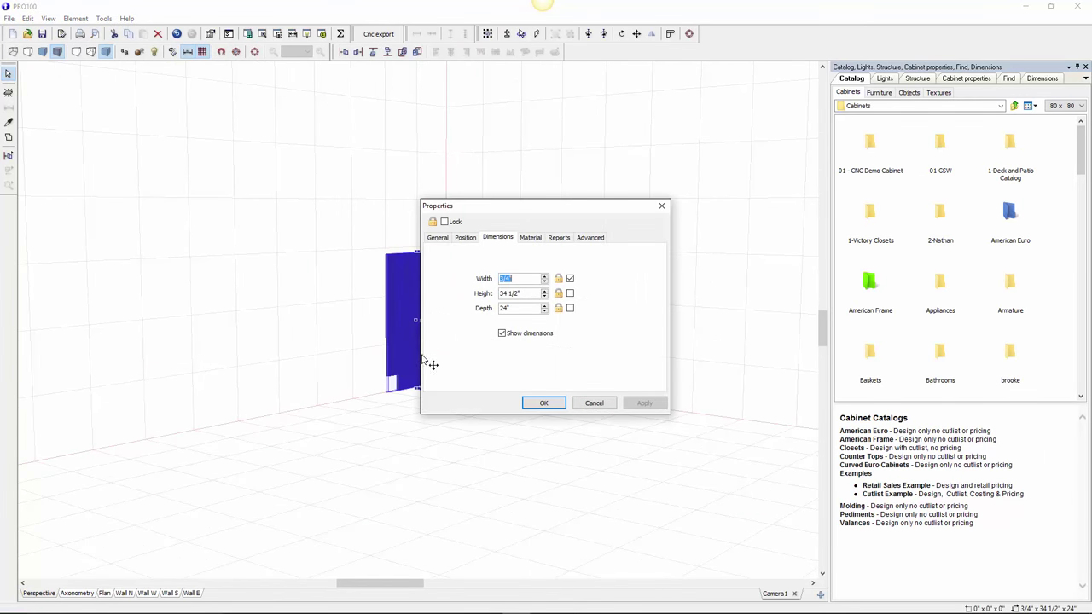
click(437, 239)
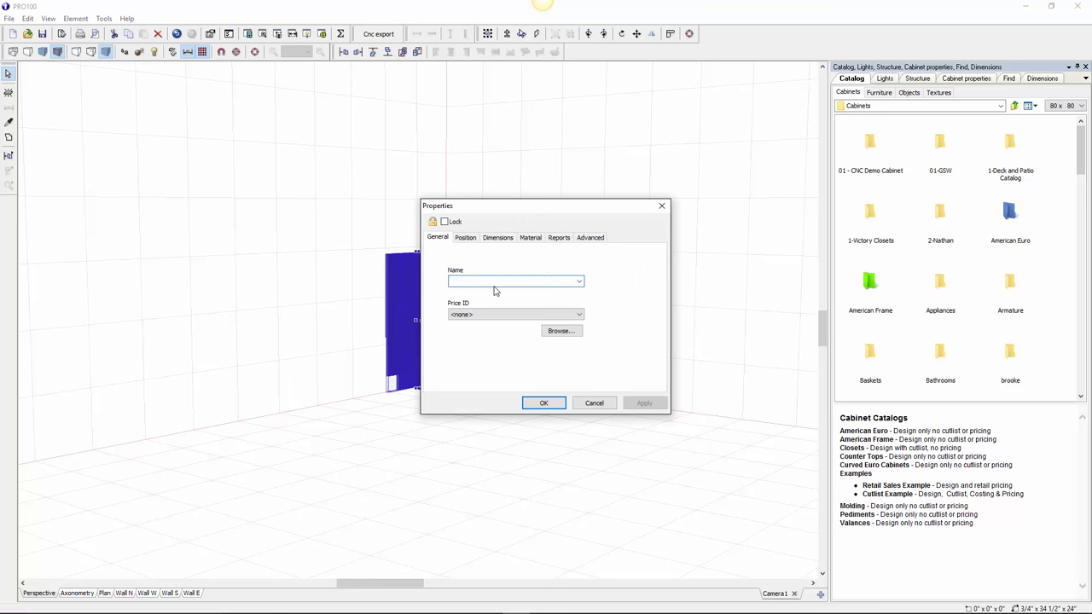
text(left panel)
click(554, 405)
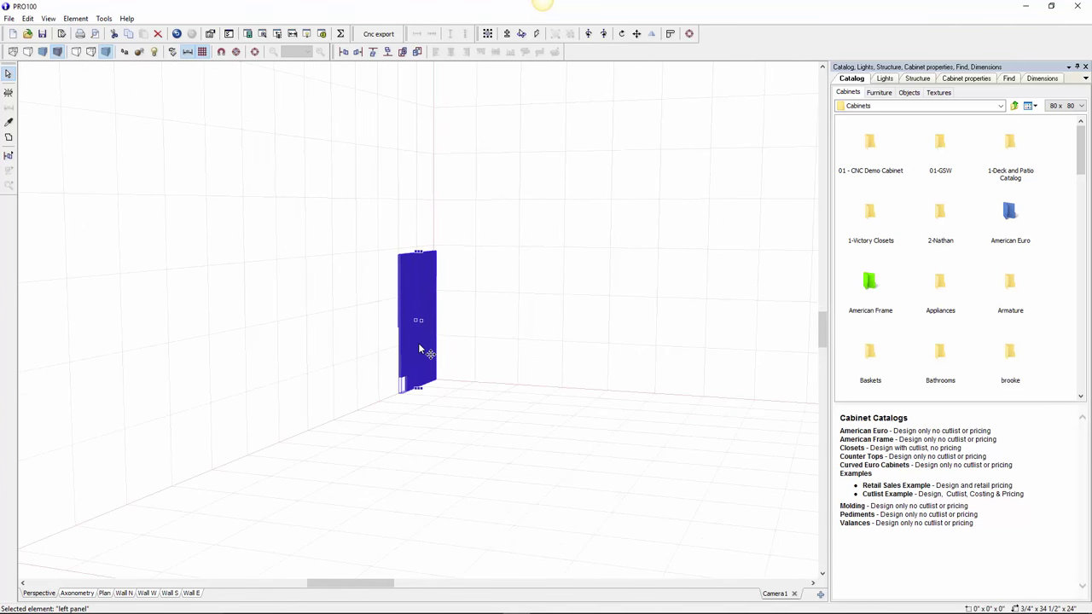
Copy the left panel to about 28 1/4" along the back wall and name the copy "right panel"
ctrl+drag(420, 350, 531, 355)
double_click(532, 354)
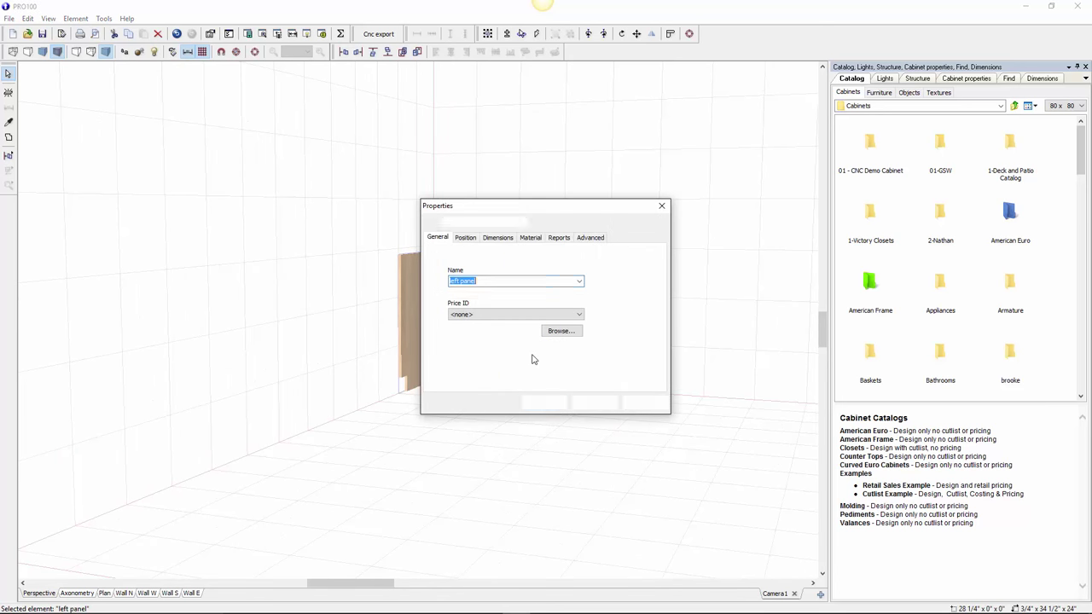
text(righ)
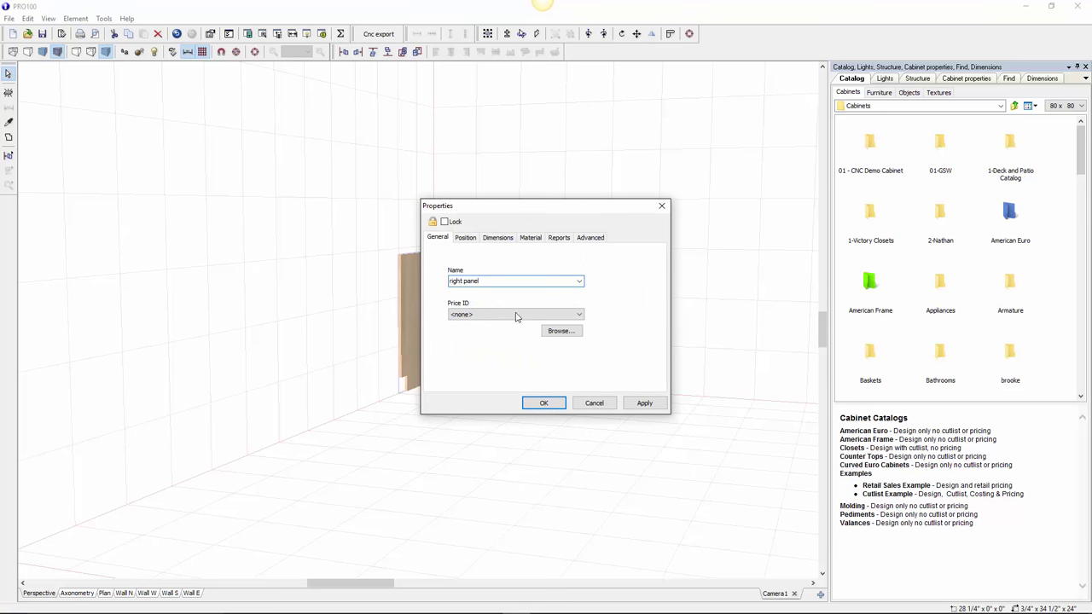
click(544, 403)
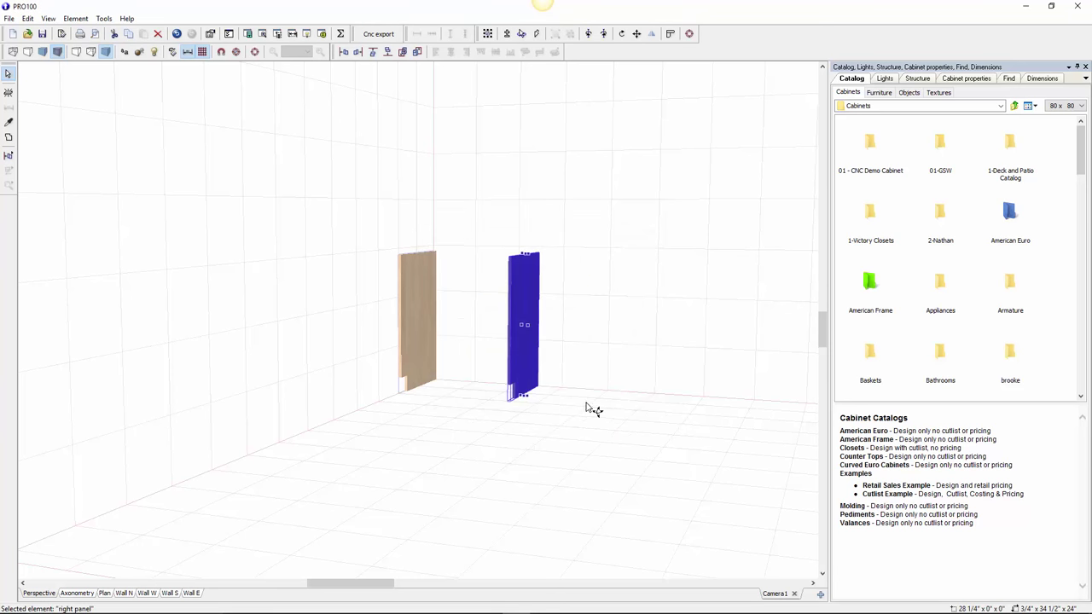
Move the right panel farther from the left panel, to about 45 3/4" from the corner
middle_drag(586, 403, 602, 442)
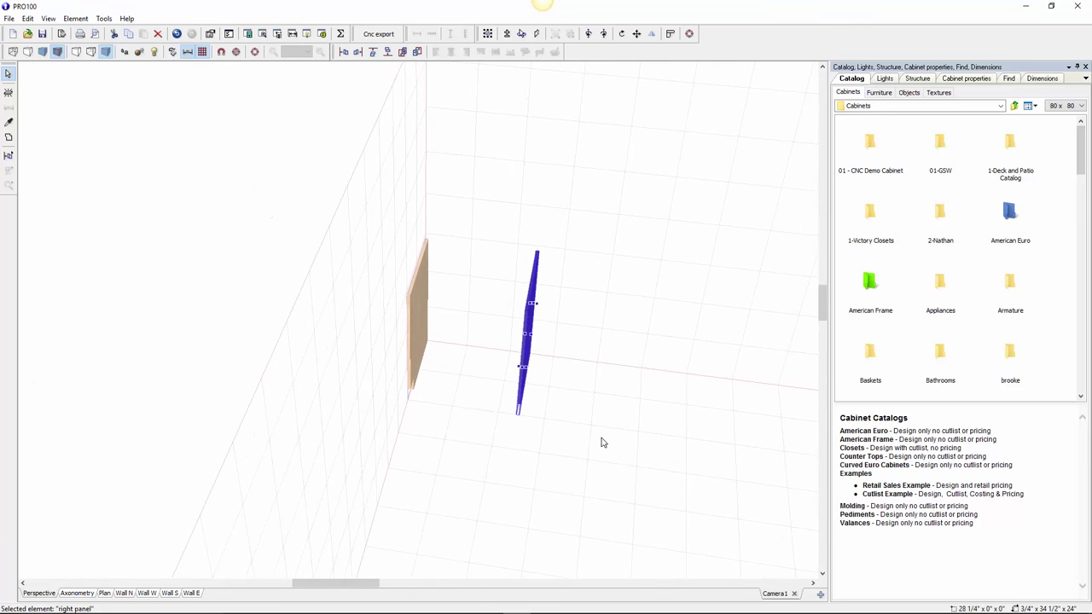
drag(532, 335, 608, 348)
mouse_move(602, 420)
middle_down()
mouse_move(626, 426)
mouse_move(611, 410)
middle_up()
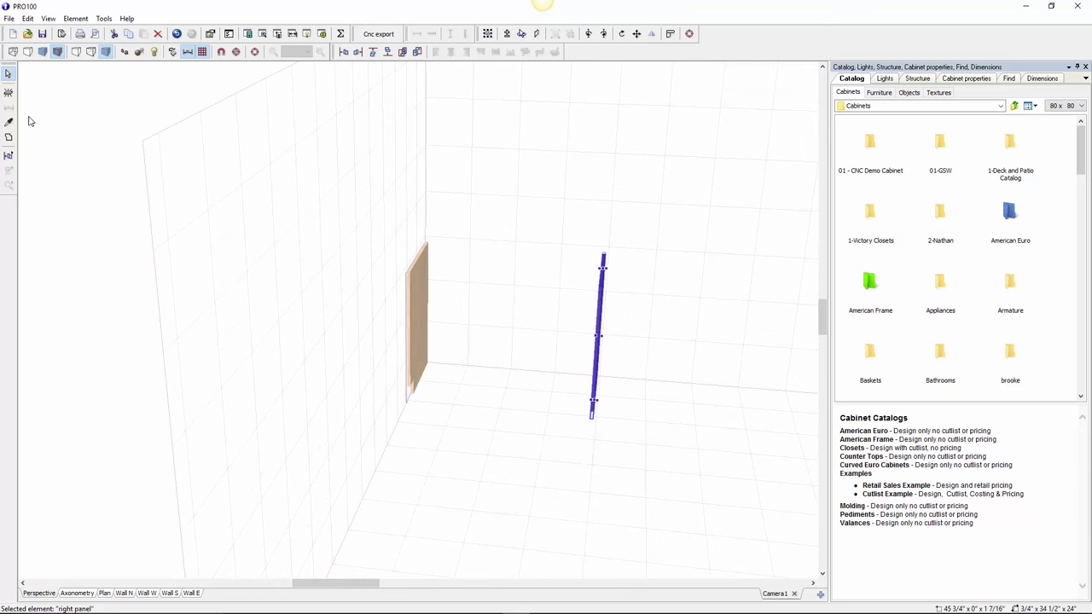
Add a 3/4" thick rectangular back panel on the rear wall and move it against the left panel's inner face
click(8, 92)
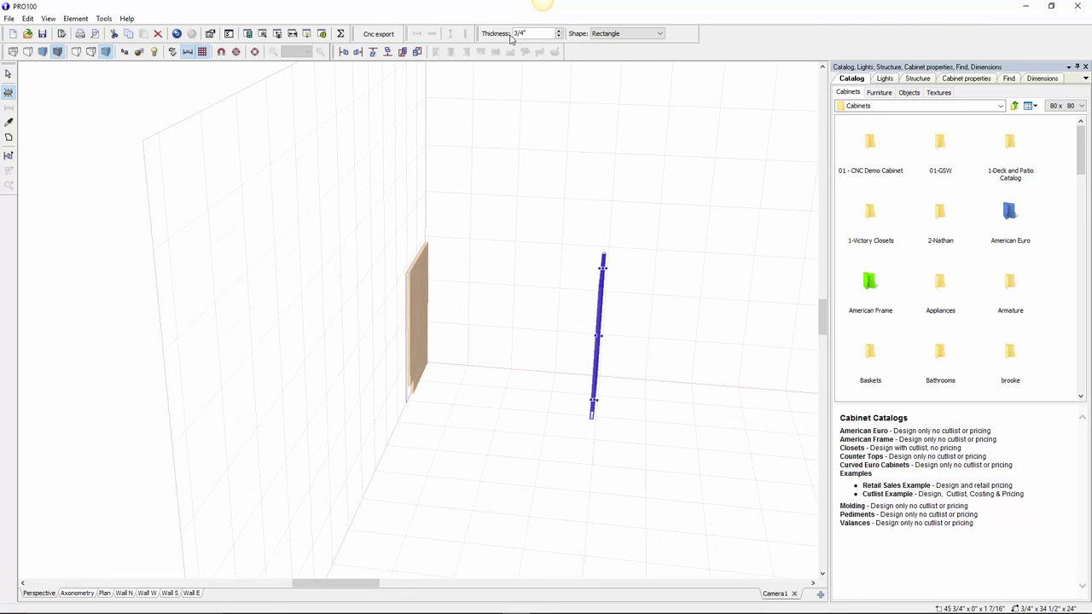
click(503, 312)
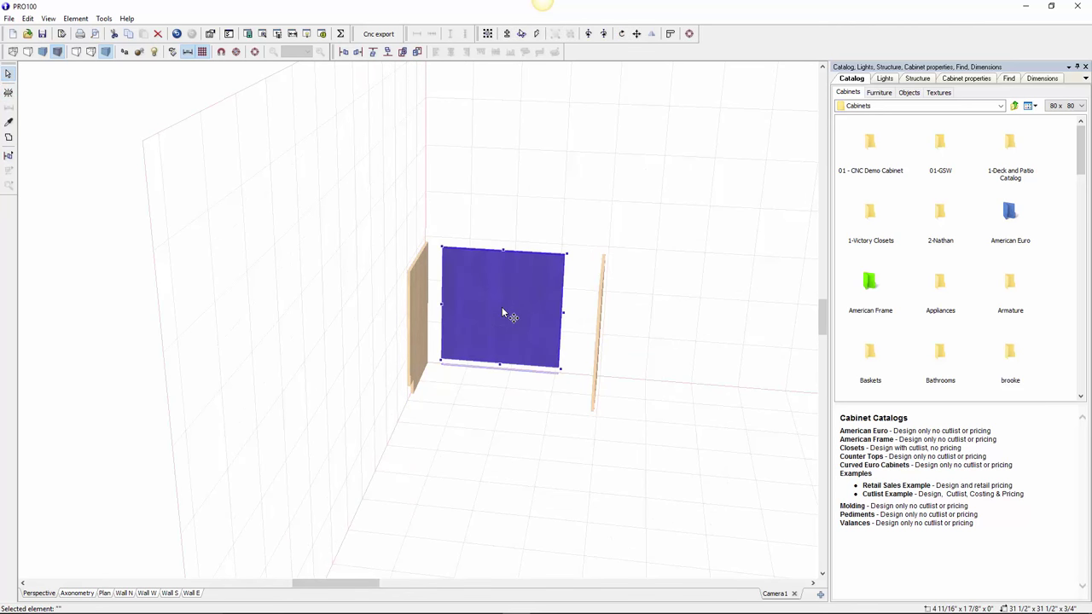
drag(490, 420, 497, 446)
drag(515, 303, 457, 276)
right_drag(465, 347, 472, 237)
scroll(474, 236, up, 3)
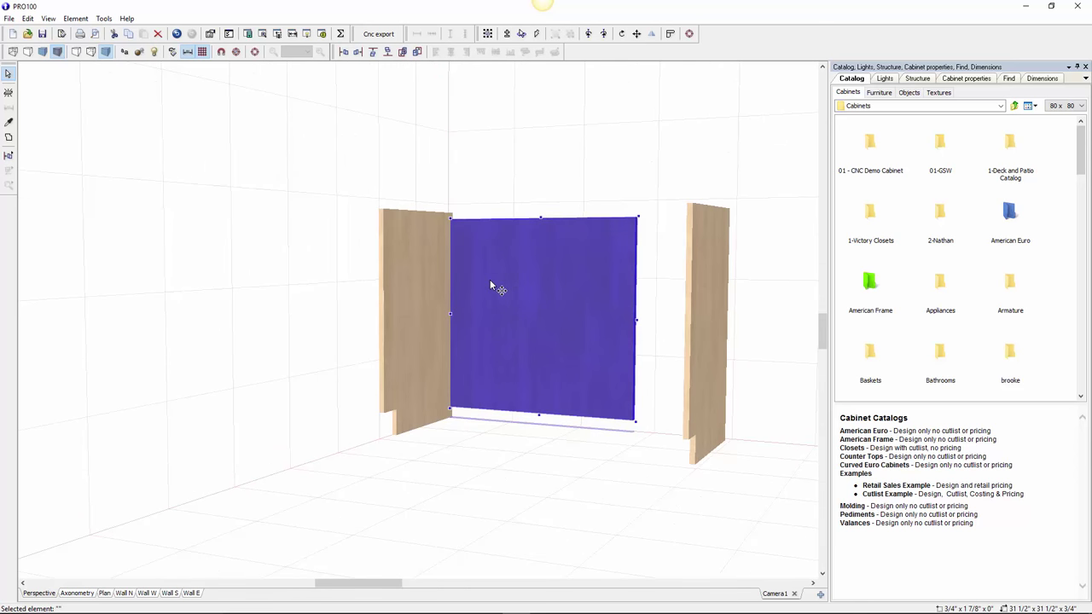
Align the top of the back panel with the top of the left panel
key(ctrl)
shift+click(424, 266)
key(Escape)
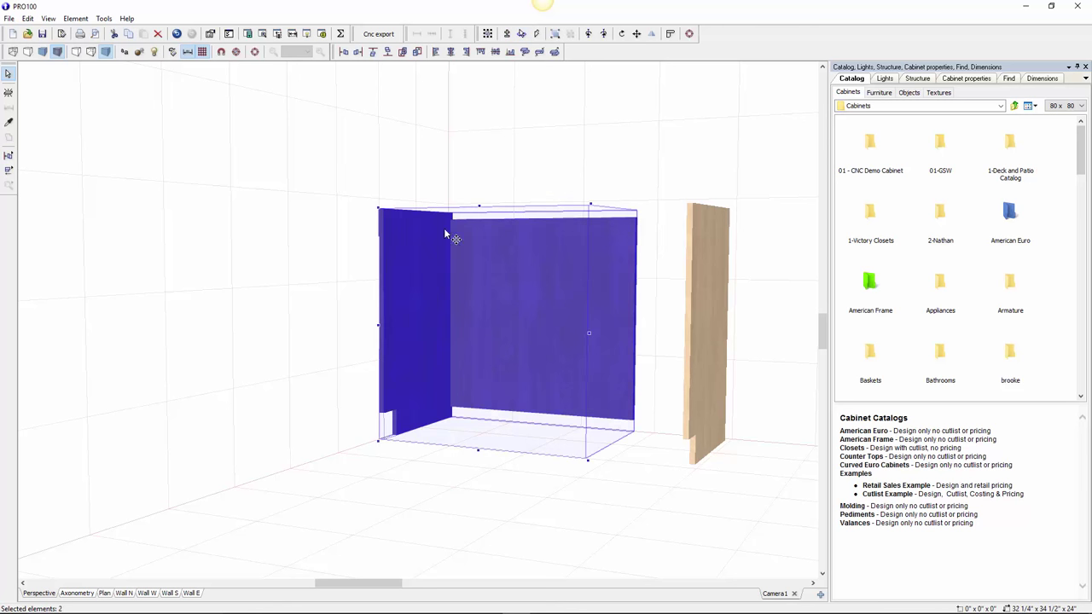
click(480, 53)
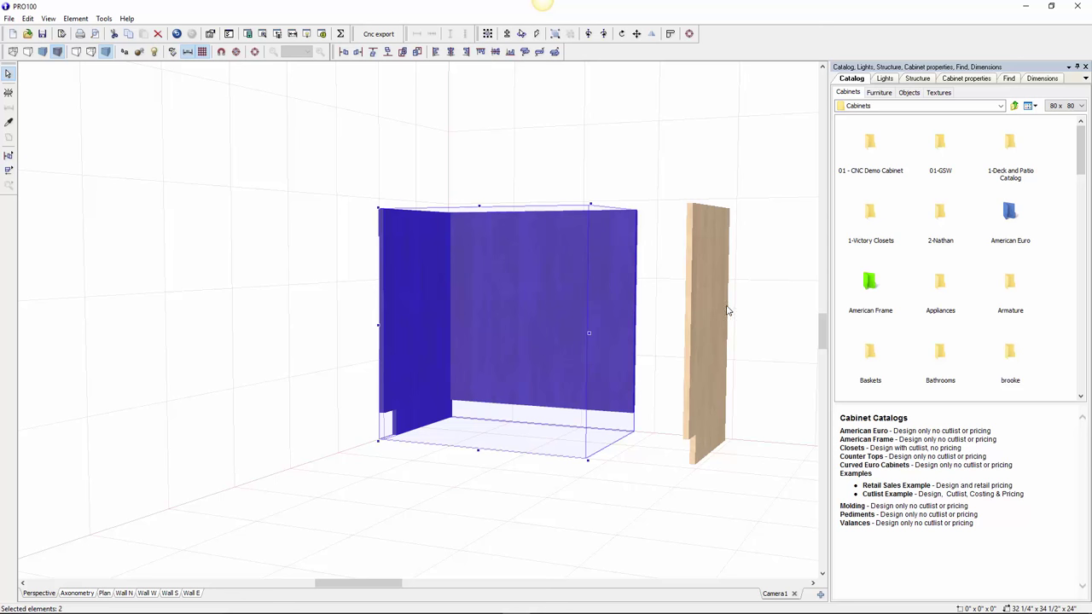
Extend the back panel's lower edge down to the floor, making it 34 1/2" high
click(770, 318)
click(544, 350)
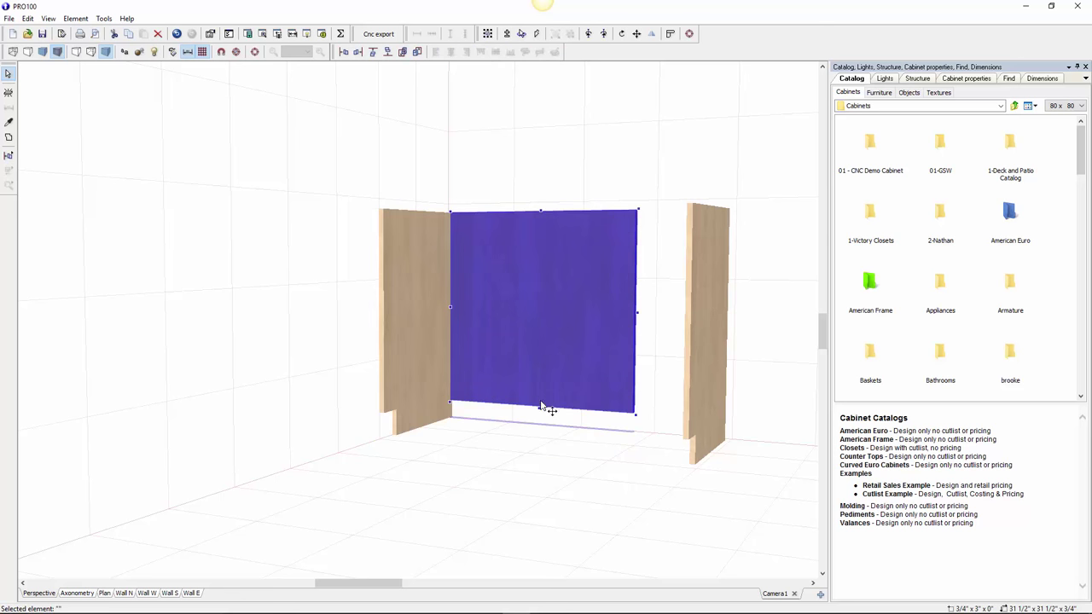
drag(539, 410, 534, 454)
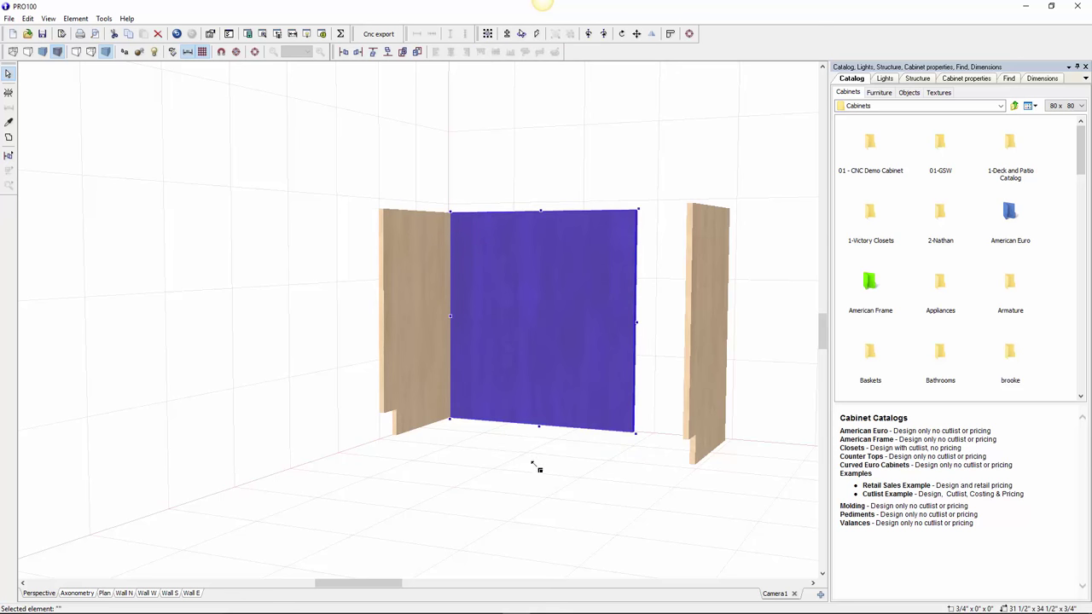
Move the right panel against the free end of the back panel and flush with the rear wall
middle_drag(551, 470, 618, 498)
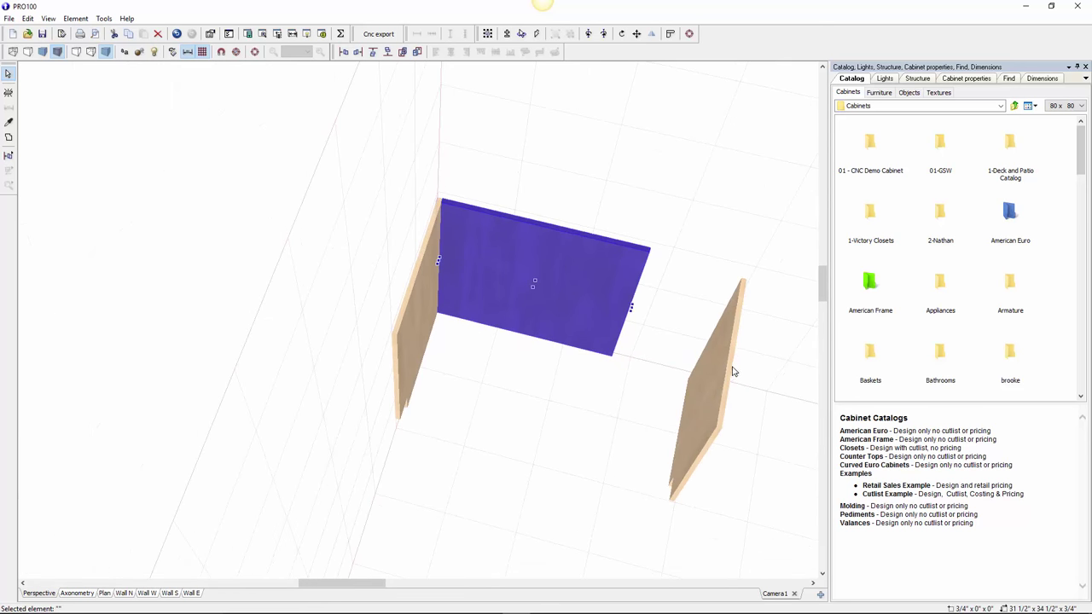
drag(732, 372, 578, 318)
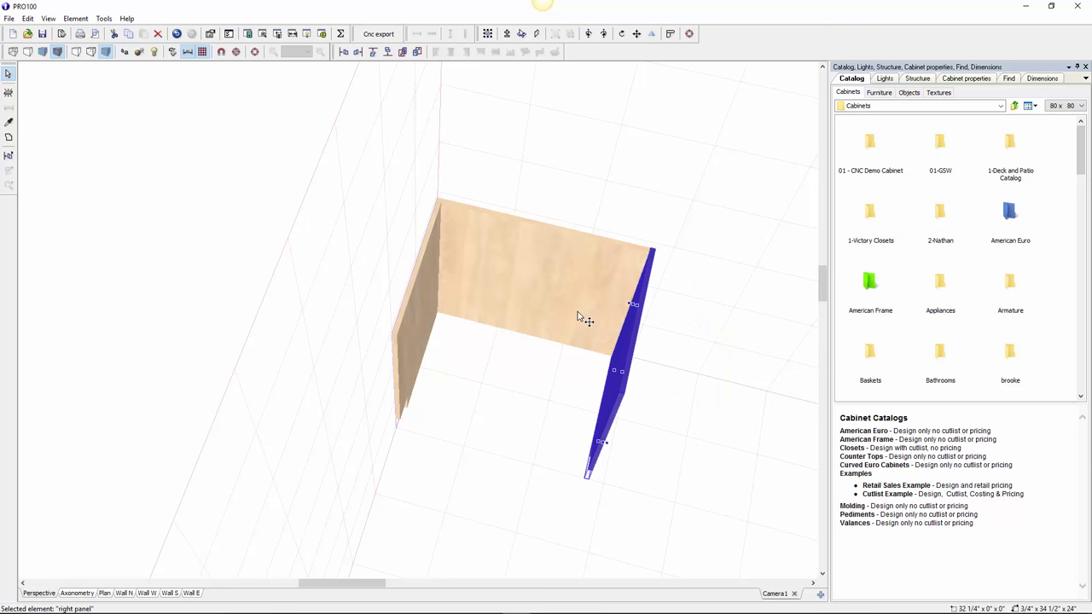
Add a 3/4" thick rectangular panel lying flat on the floor beside the right panel
drag(367, 582, 394, 584)
middle_drag(433, 496, 455, 486)
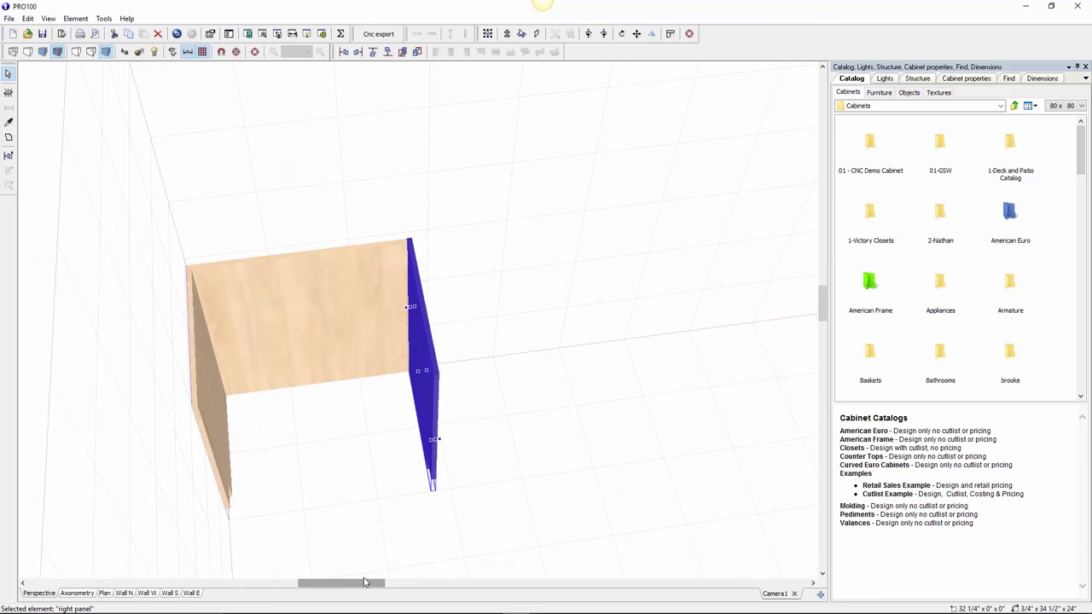
drag(366, 583, 348, 583)
middle_drag(487, 571, 465, 510)
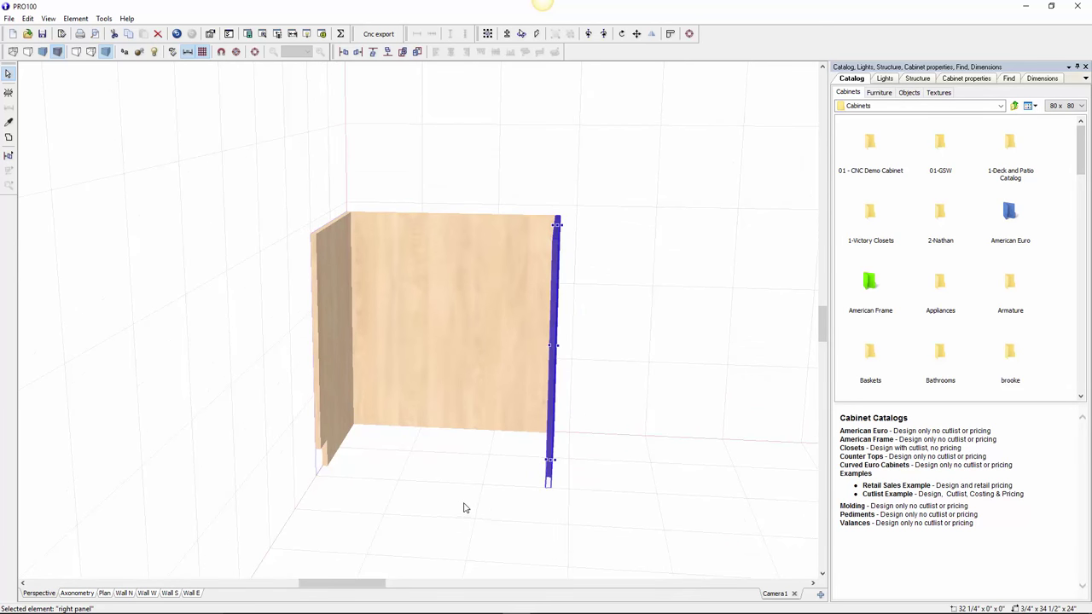
middle_drag(626, 425, 624, 434)
scroll(617, 484, down, 2)
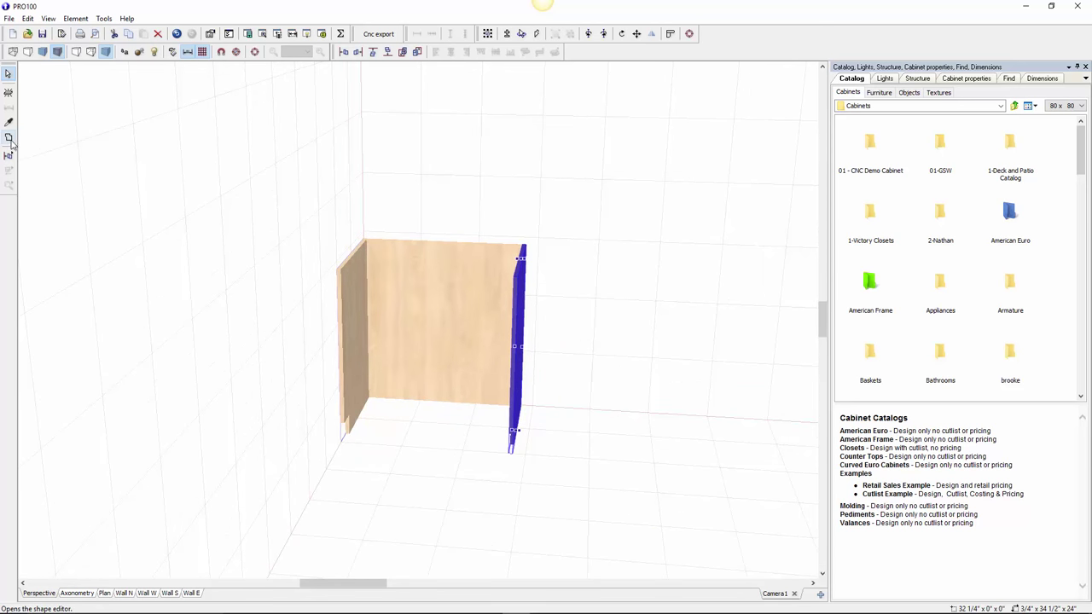
click(9, 91)
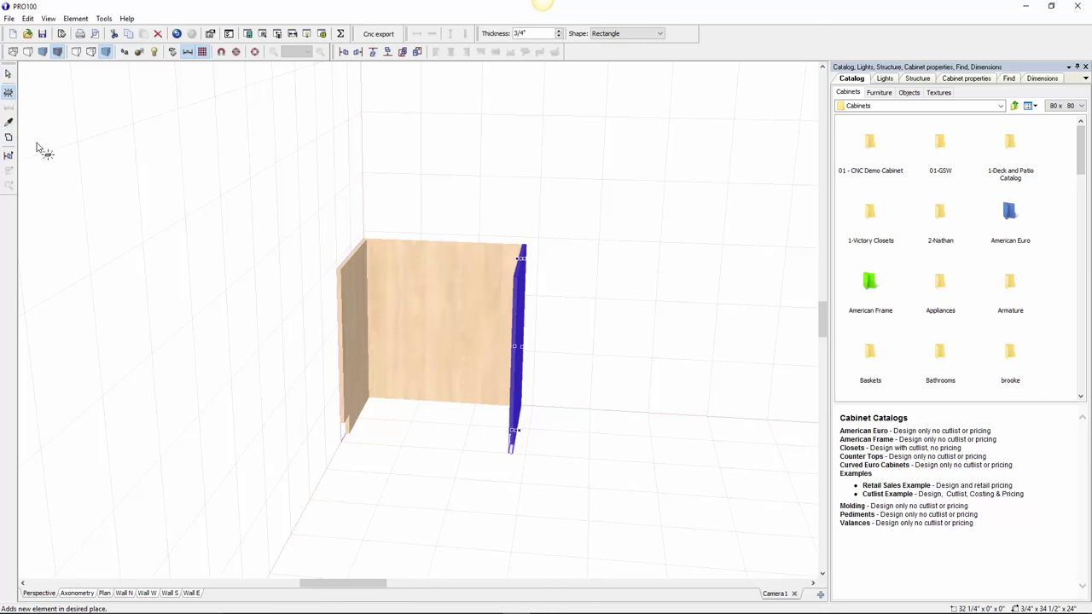
click(606, 441)
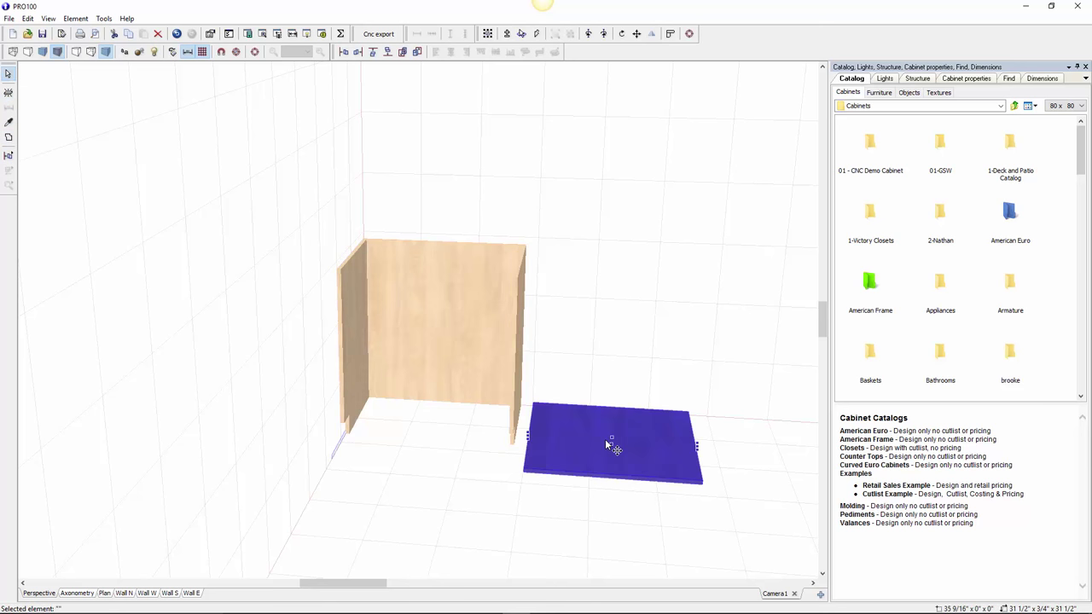
Set the depth of the new floor panel to 3"
double_click(628, 462)
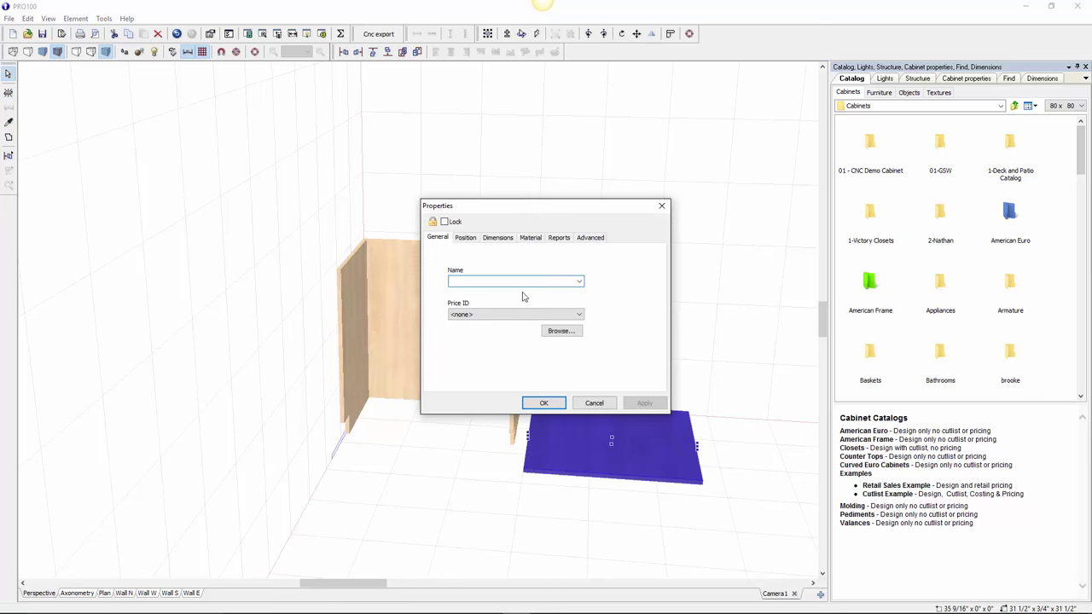
click(497, 237)
drag(525, 308, 472, 310)
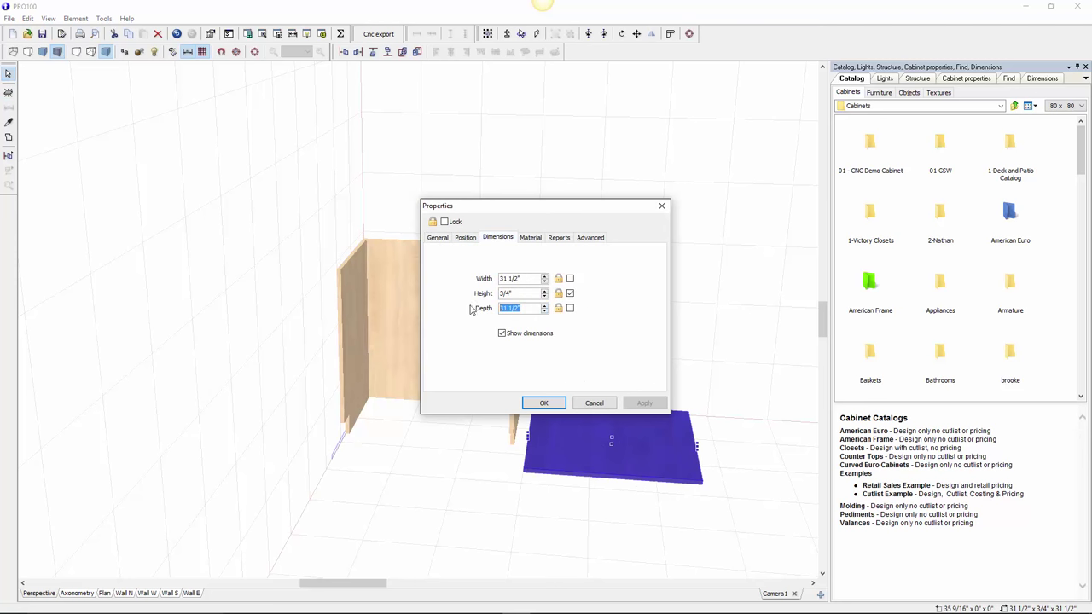
text(3)
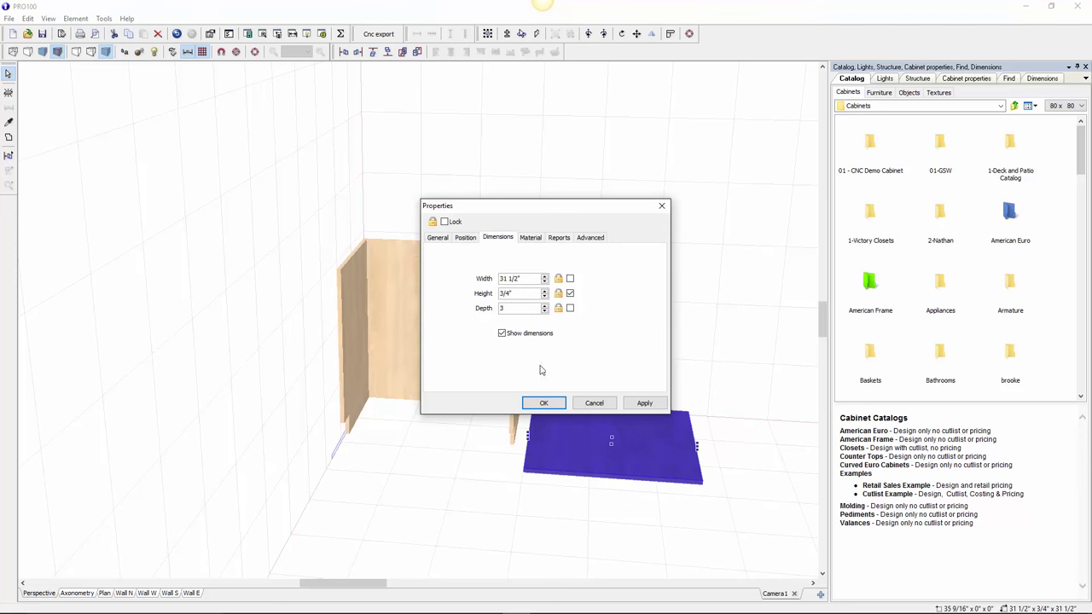
click(545, 402)
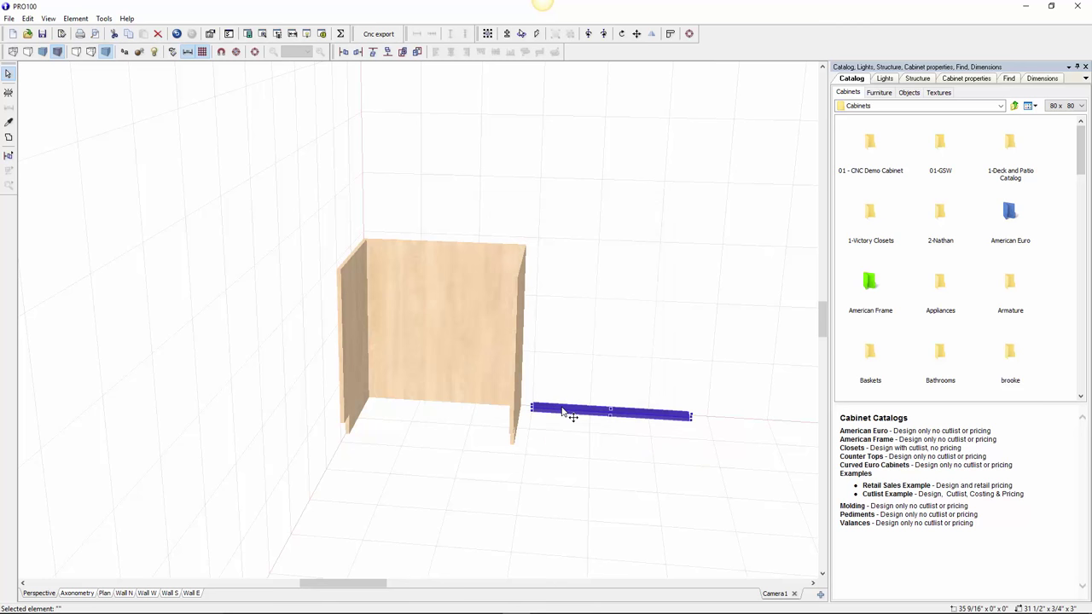
double_click(563, 414)
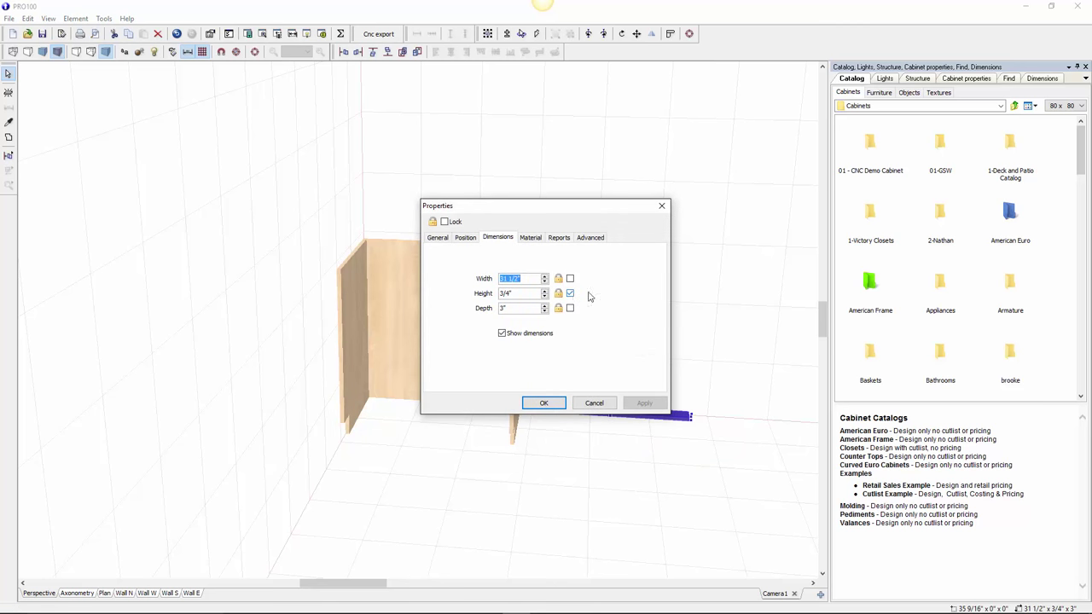
click(661, 206)
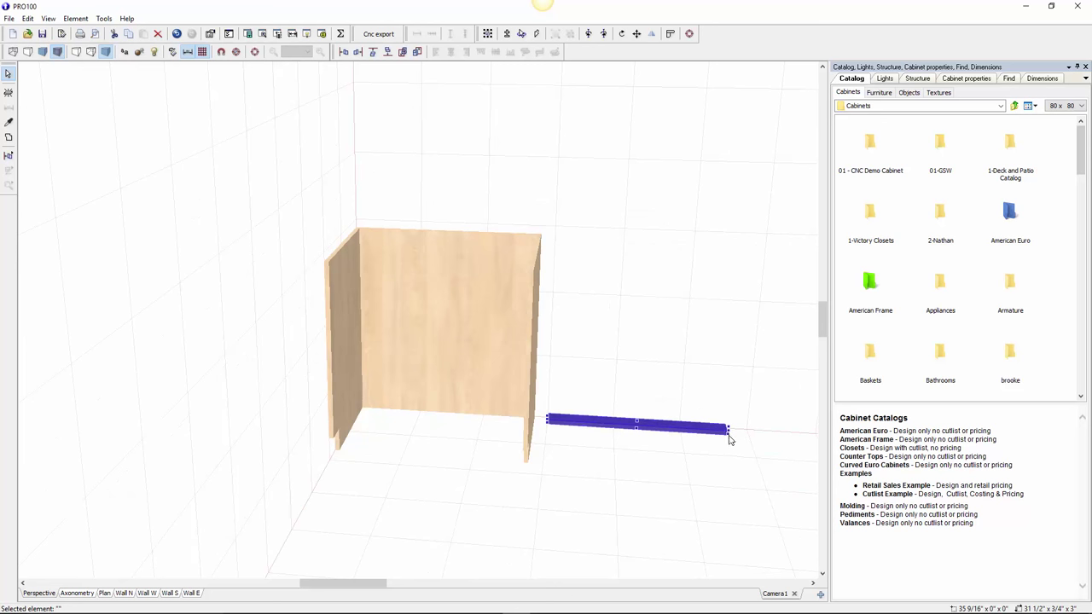
Shorten the stretcher to about 21 11/16" and place it above the cabinet between the two side panels
drag(732, 441, 514, 204)
middle_drag(633, 260, 647, 328)
right_drag(648, 333, 629, 336)
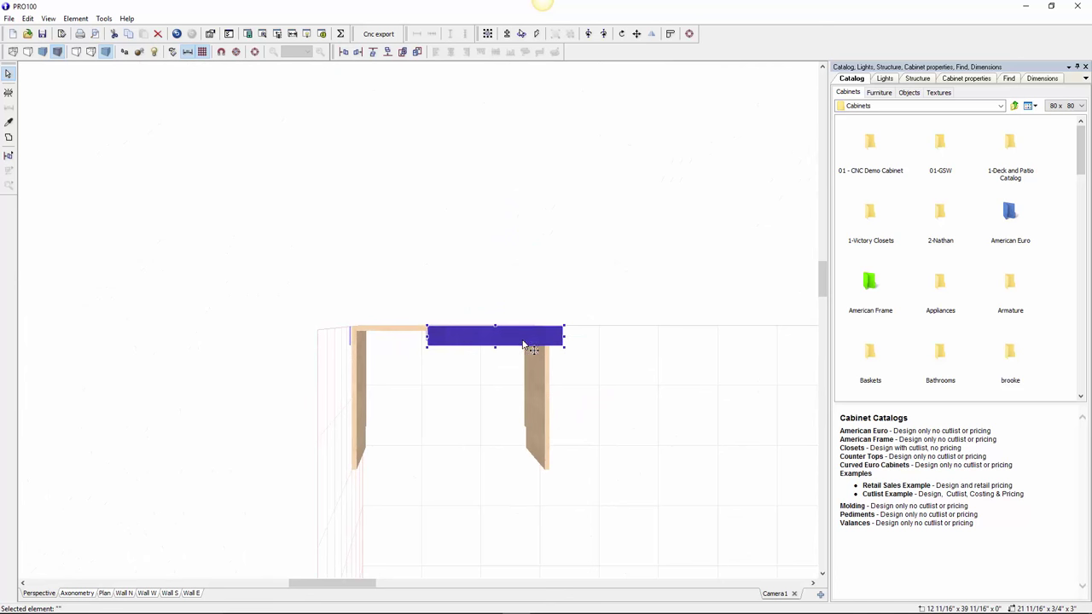
drag(513, 346, 487, 383)
right_drag(646, 415, 512, 249)
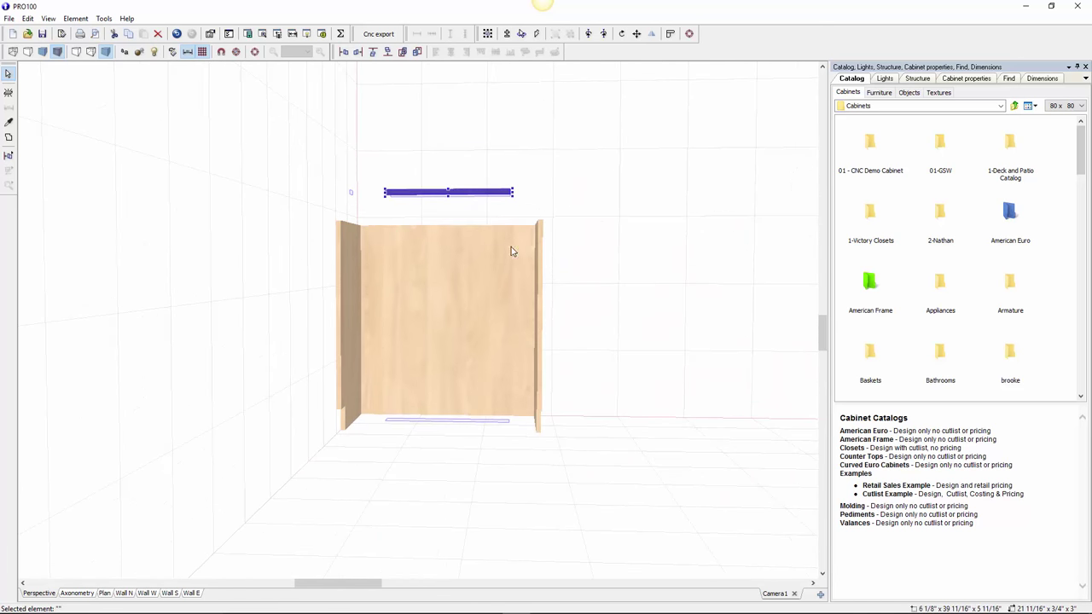
Move the stretcher down against the left side and back panels, and extend it to the right side panel, 31 1/2" wide
drag(473, 202, 377, 266)
right_drag(572, 317, 514, 351)
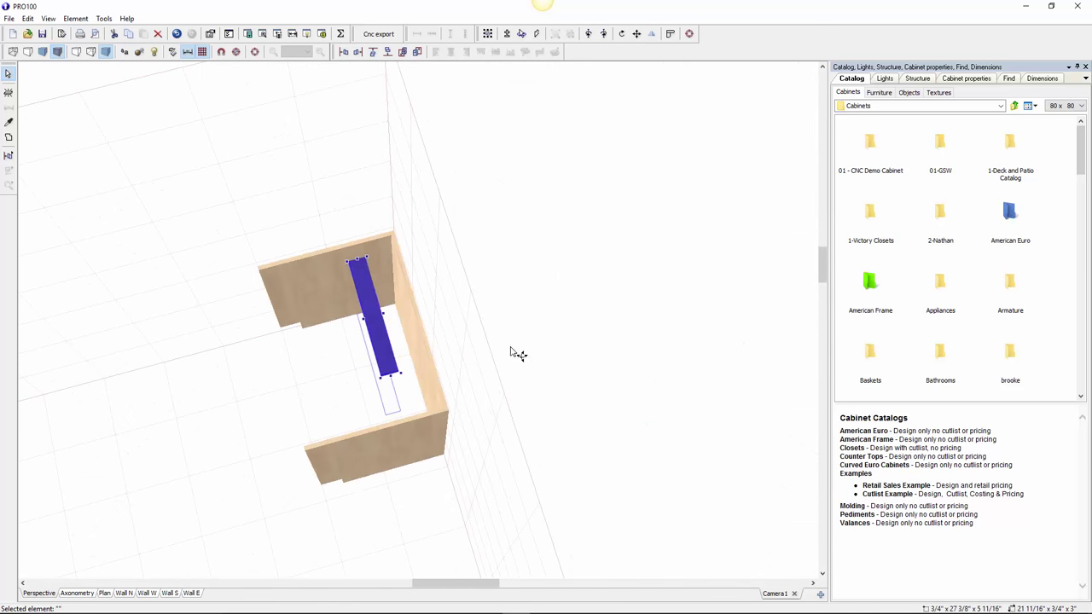
drag(381, 321, 434, 309)
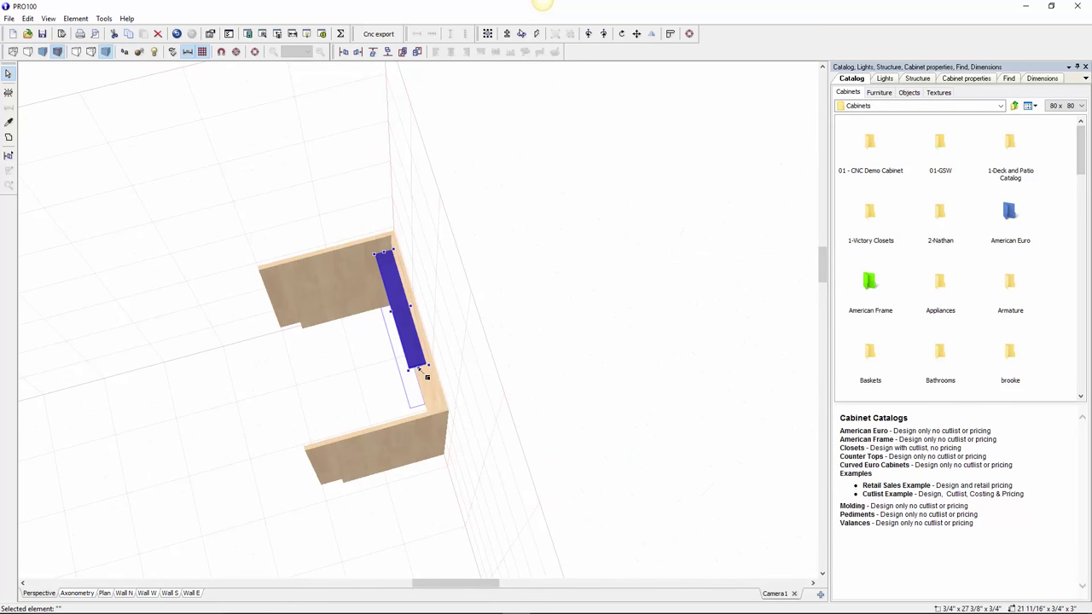
drag(430, 397, 447, 452)
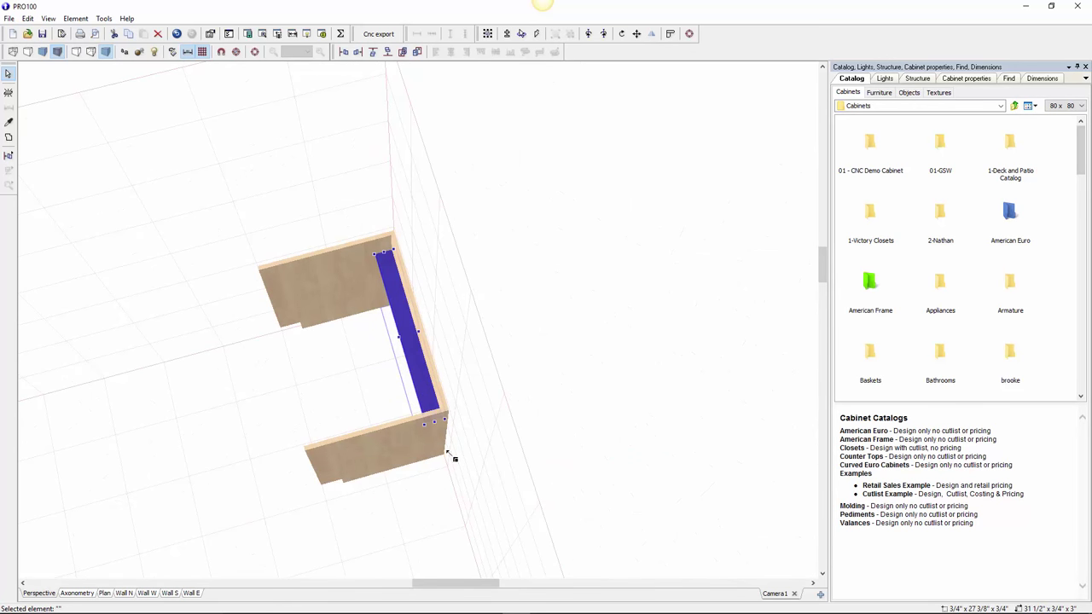
click(493, 469)
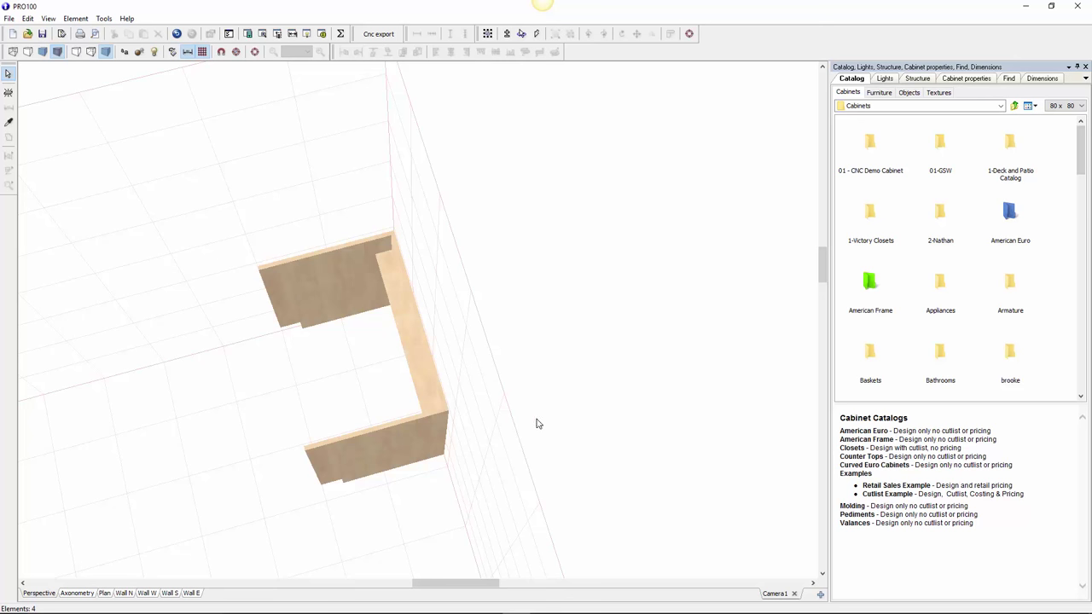
Align the top of the stretcher with the top of the back panel
right_drag(524, 421, 611, 354)
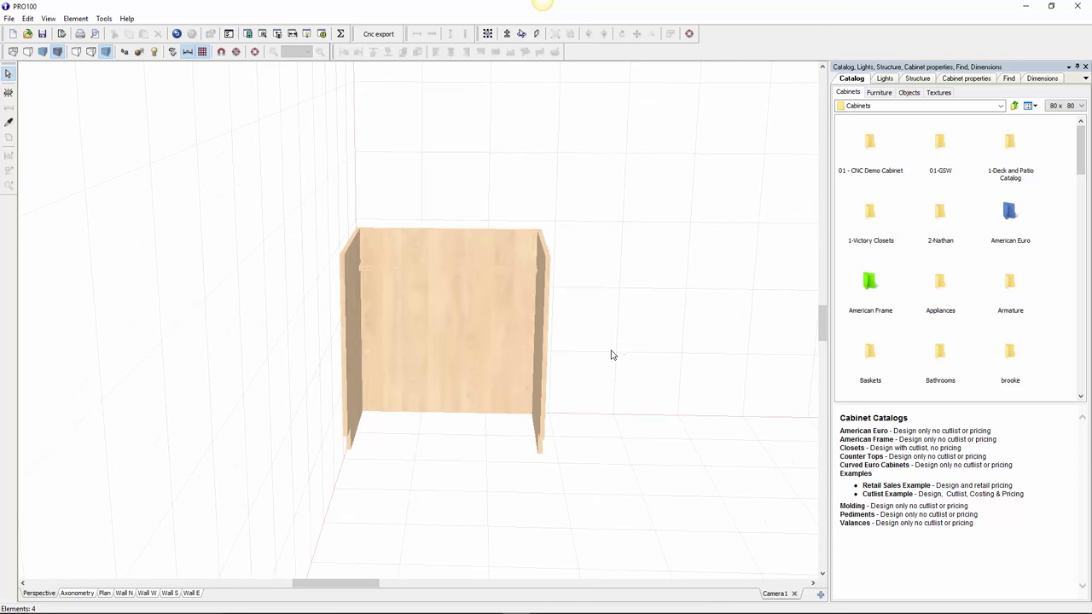
click(499, 273)
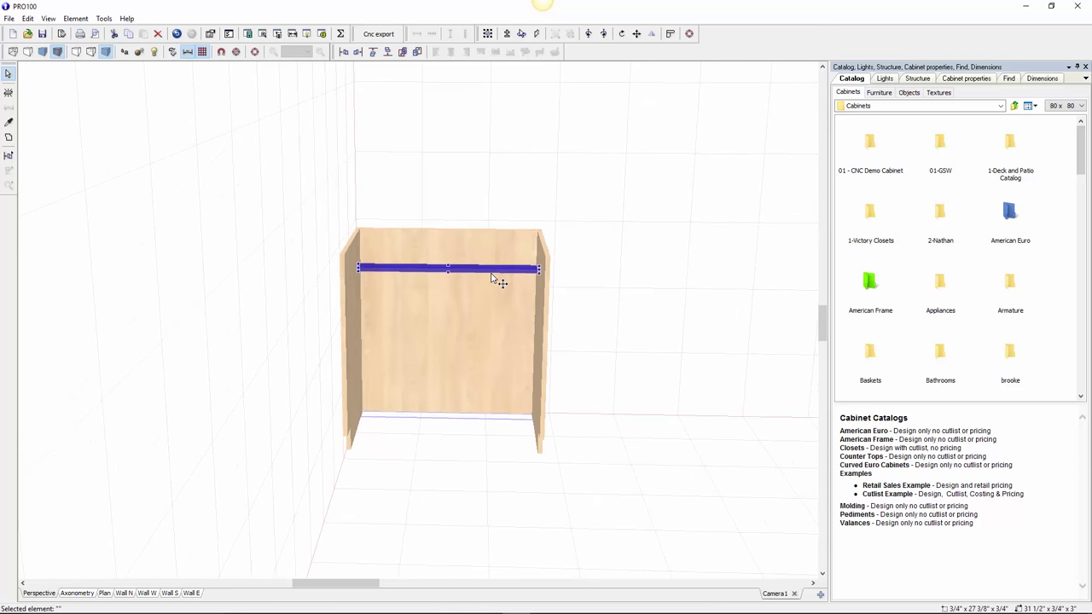
shift+click(374, 248)
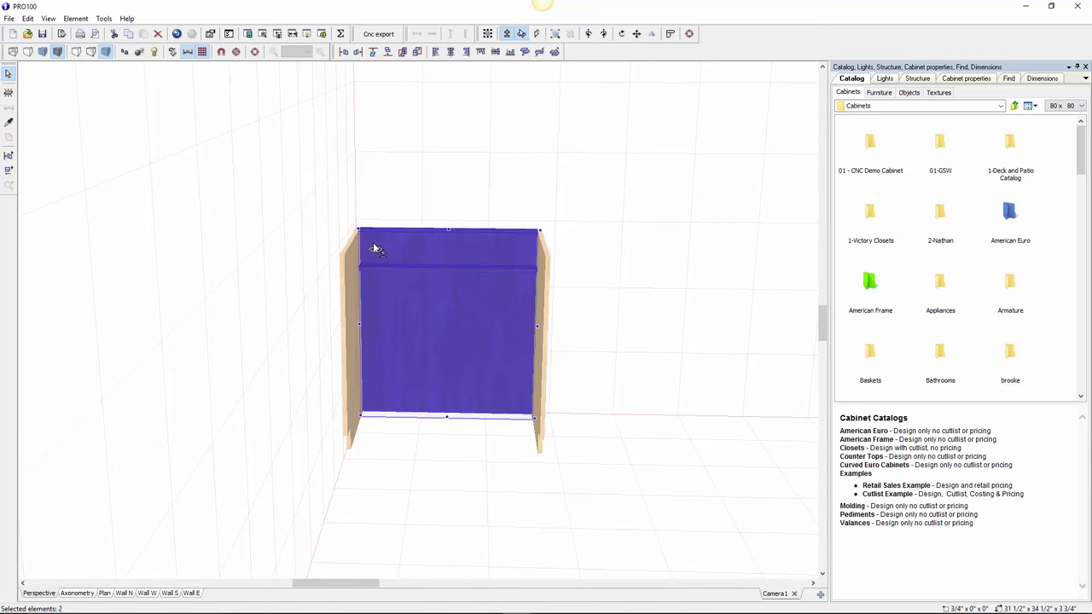
click(482, 54)
click(623, 258)
right_drag(622, 260, 546, 300)
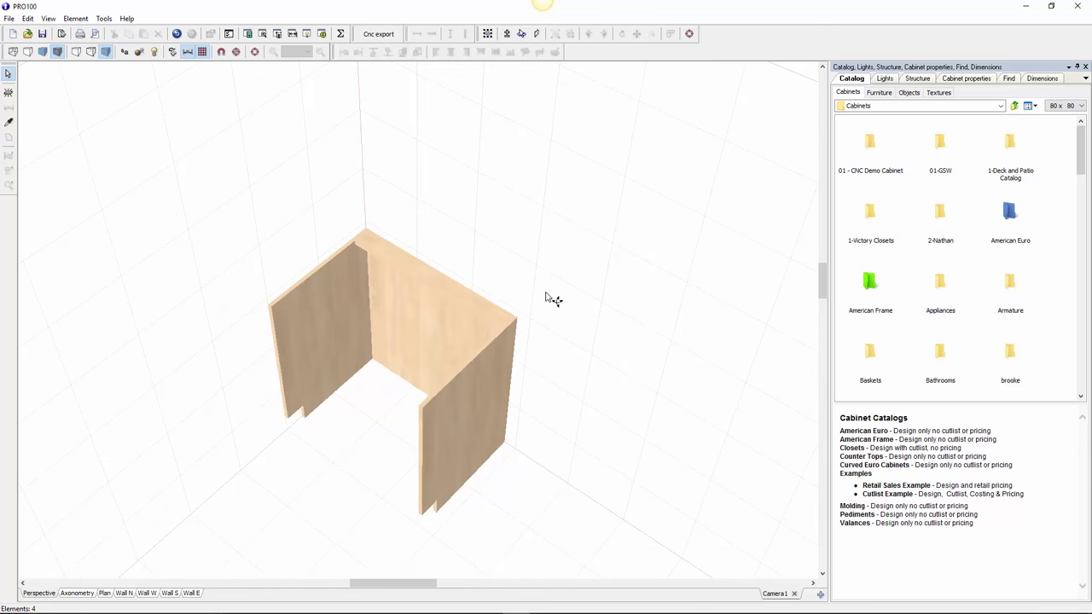
Place a copy of the top rear stretcher about 12 3/16" forward from the rear wall at the same height
click(491, 312)
scroll(551, 364, up, 1)
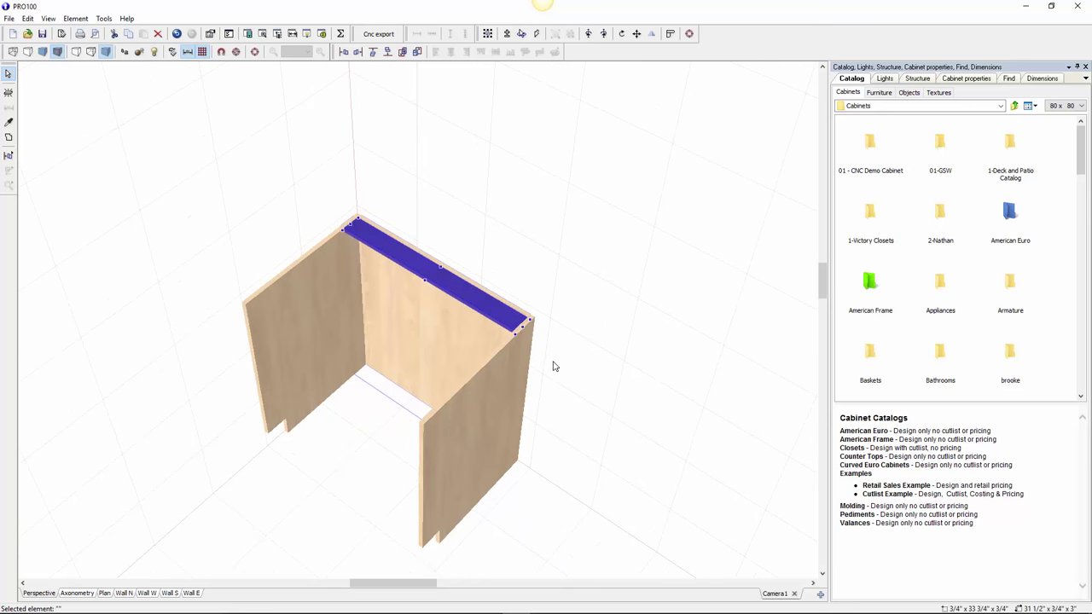
right_drag(555, 368, 557, 386)
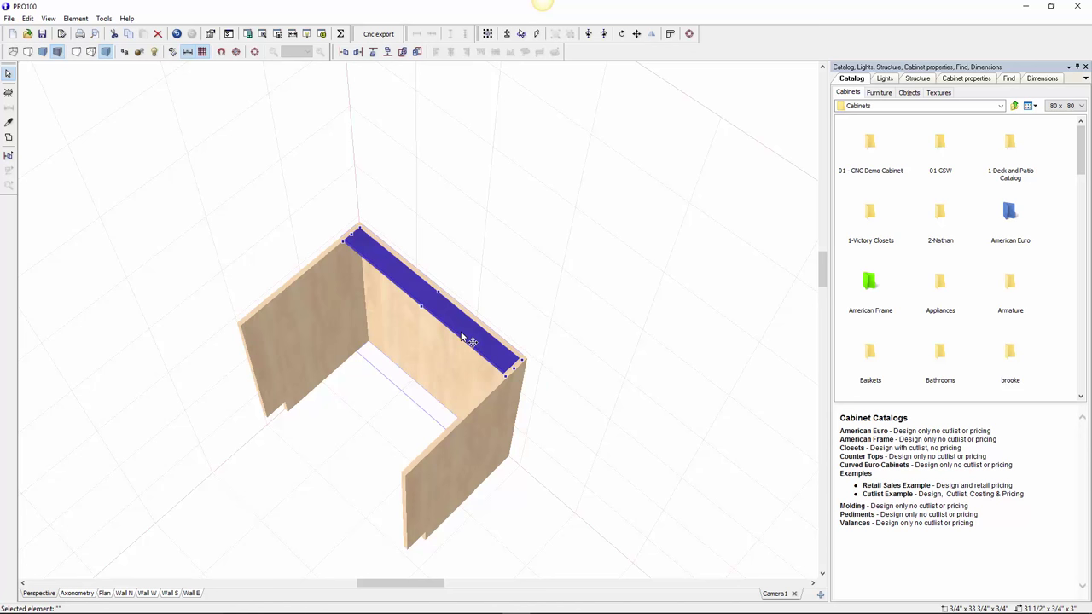
drag(462, 338, 390, 380)
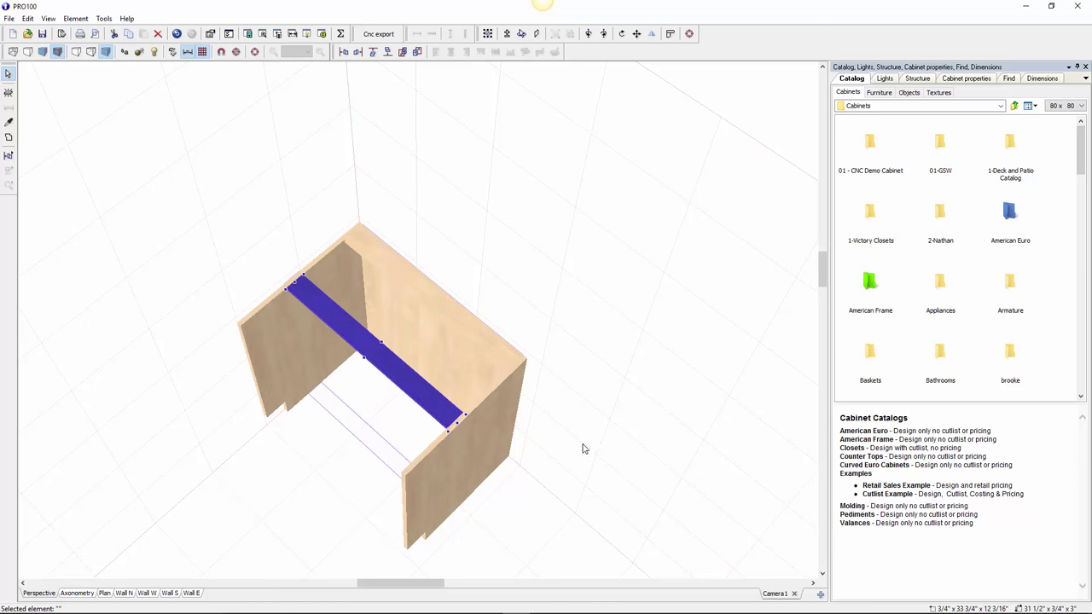
Align the front of the copied stretcher with the front of the left side panel
right_drag(595, 444, 589, 419)
shift+click(299, 346)
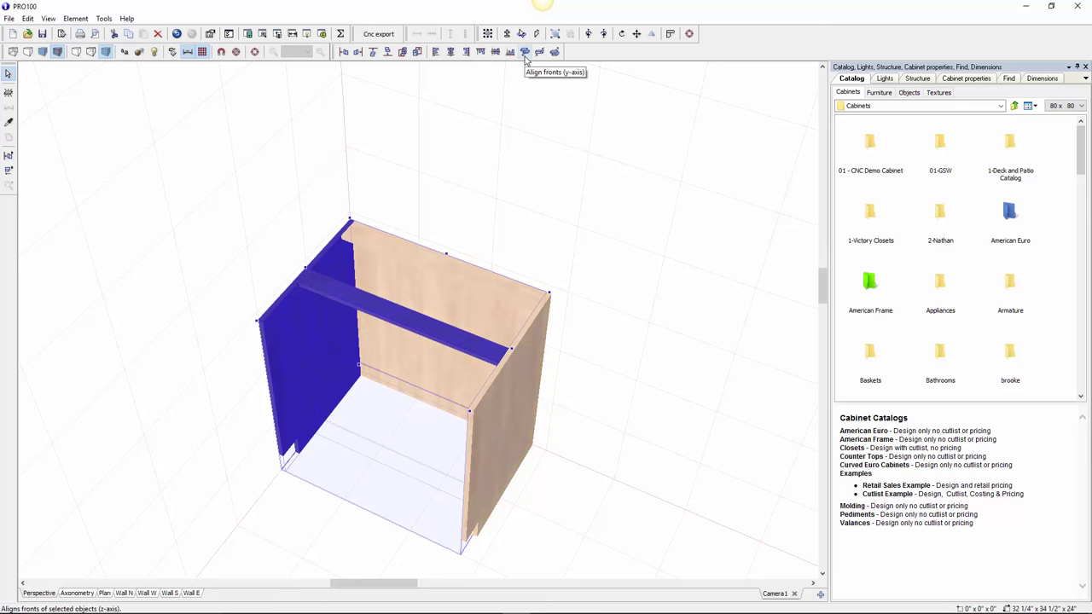
click(525, 53)
click(626, 386)
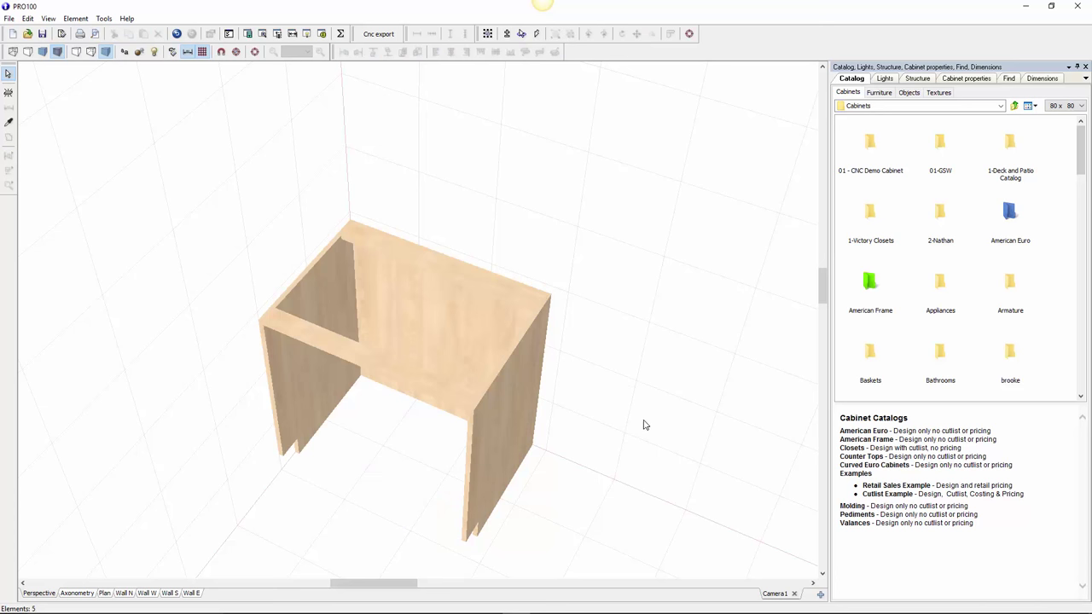
Name the back panel "back" in its general properties
drag(665, 413, 669, 409)
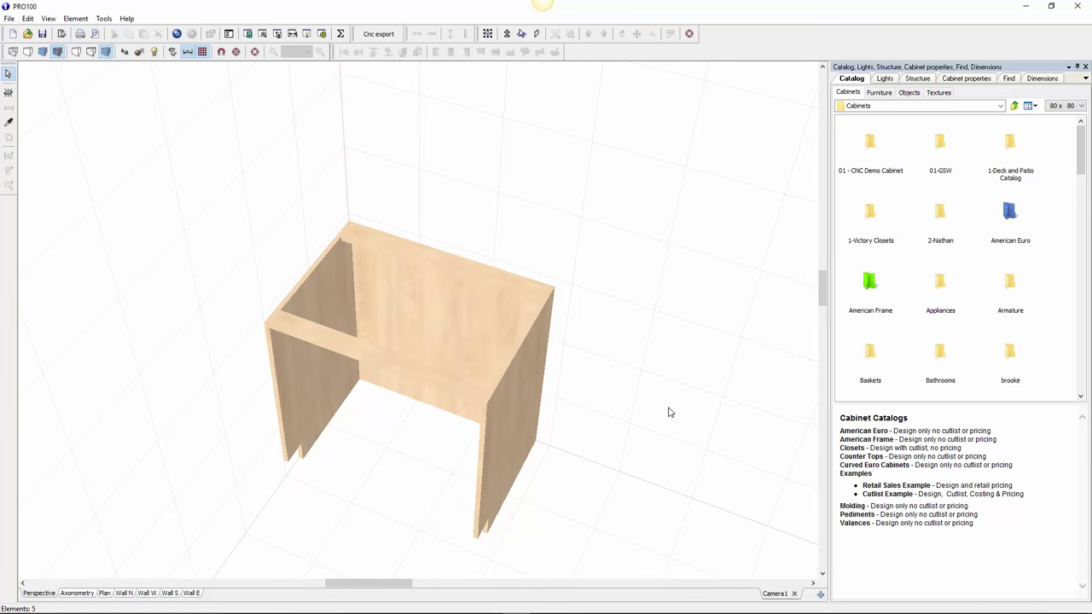
double_click(477, 318)
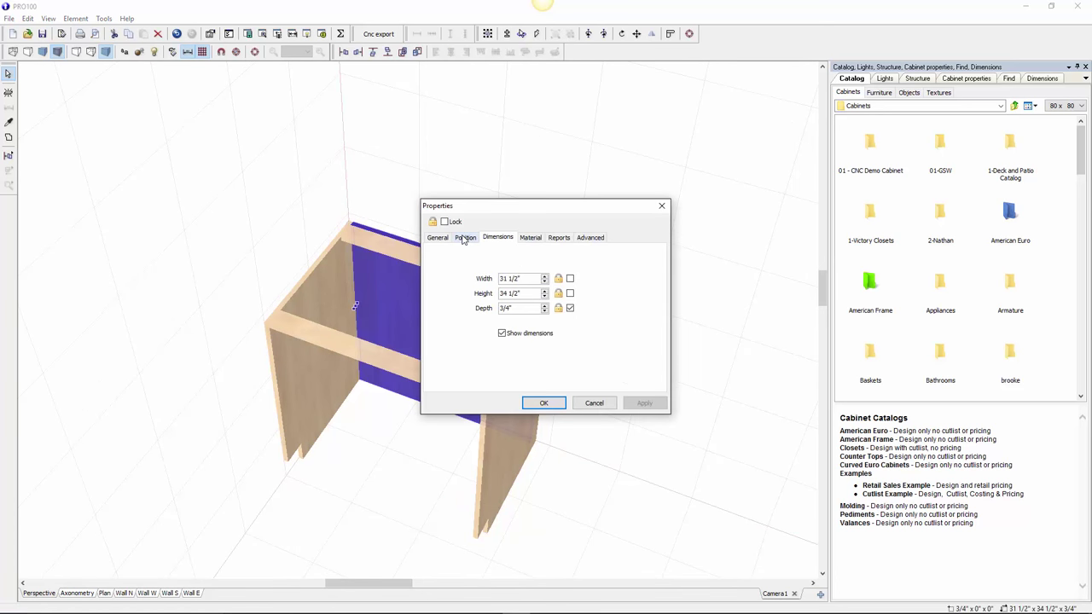
click(437, 238)
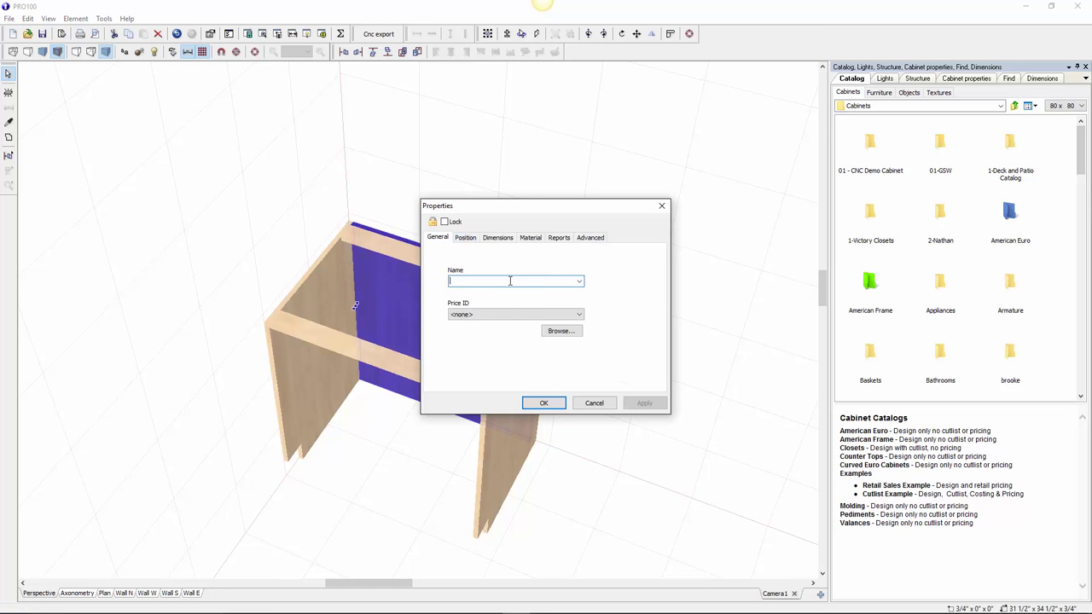
text(back)
click(543, 403)
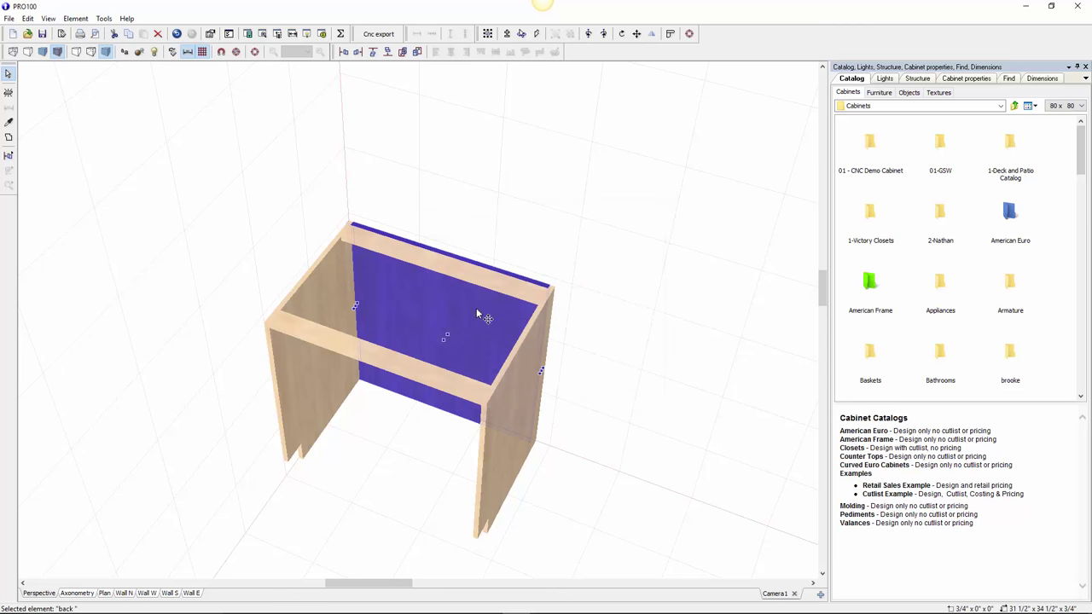
key(super)
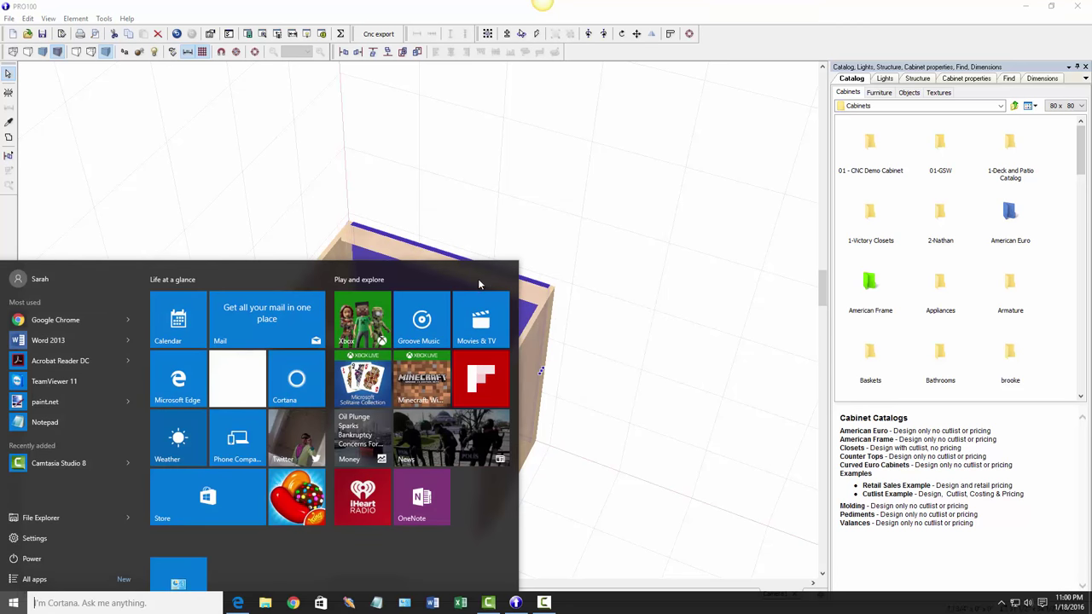
click(620, 274)
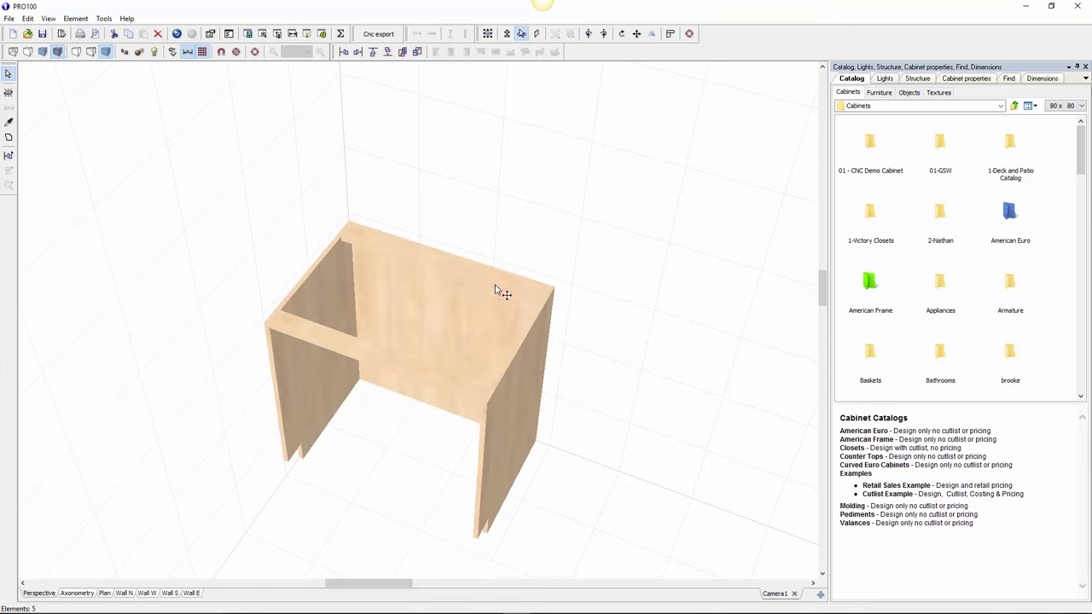
Name both the front and rear top stretchers "stretchers" together
click(496, 289)
shift+click(413, 373)
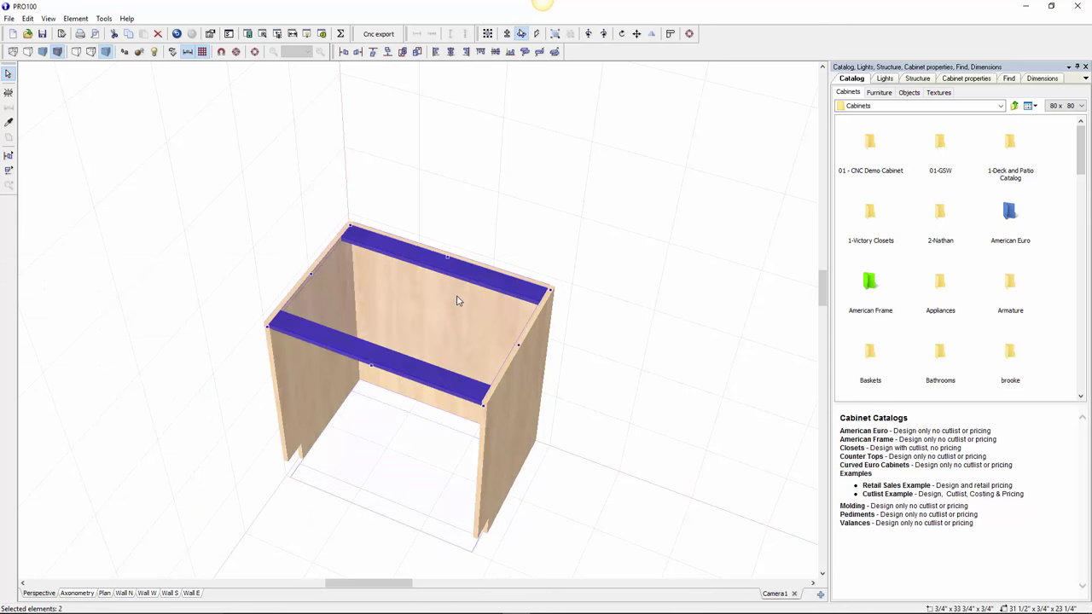
double_click(475, 284)
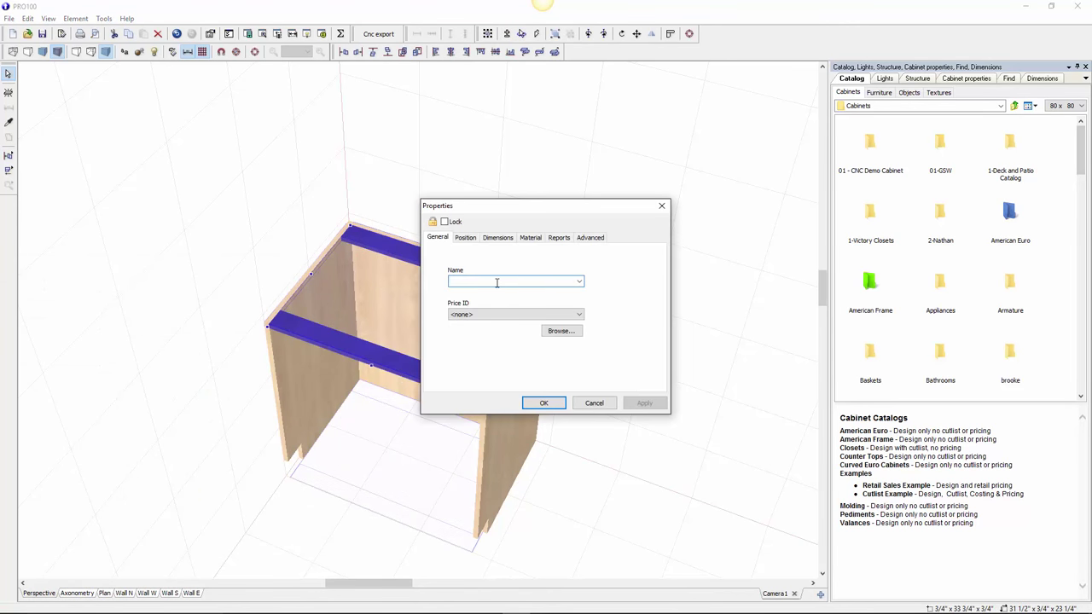
text(stretchers)
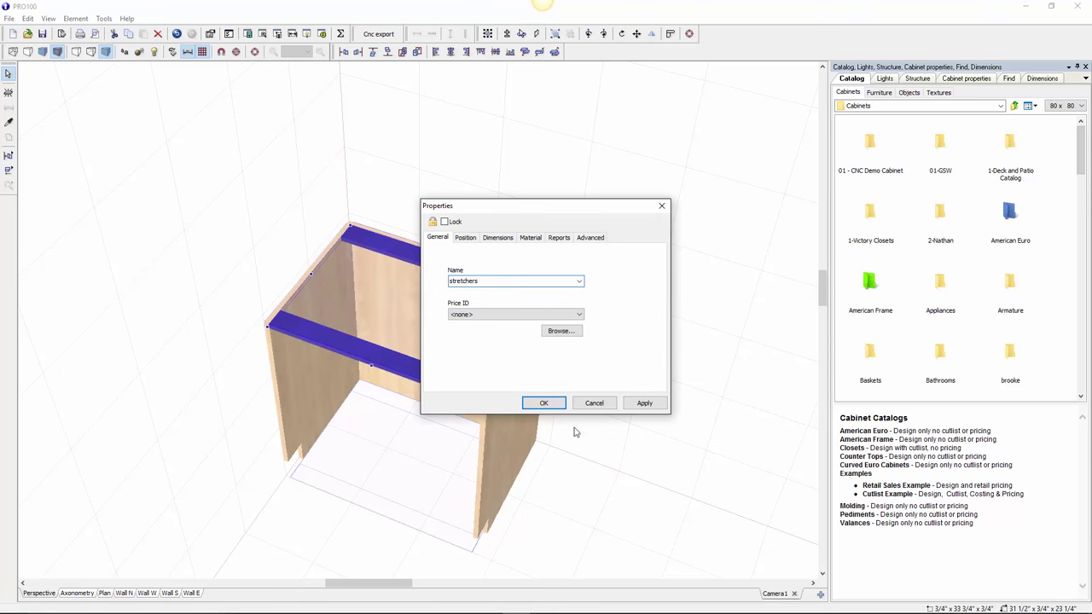
click(547, 403)
drag(617, 462, 633, 429)
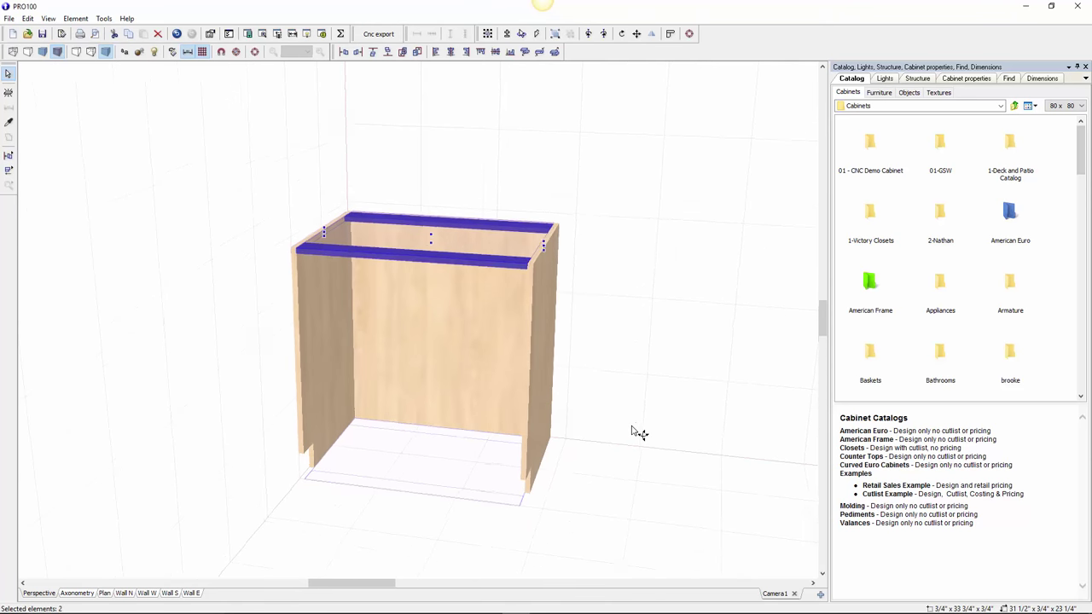
right_drag(634, 433, 658, 384)
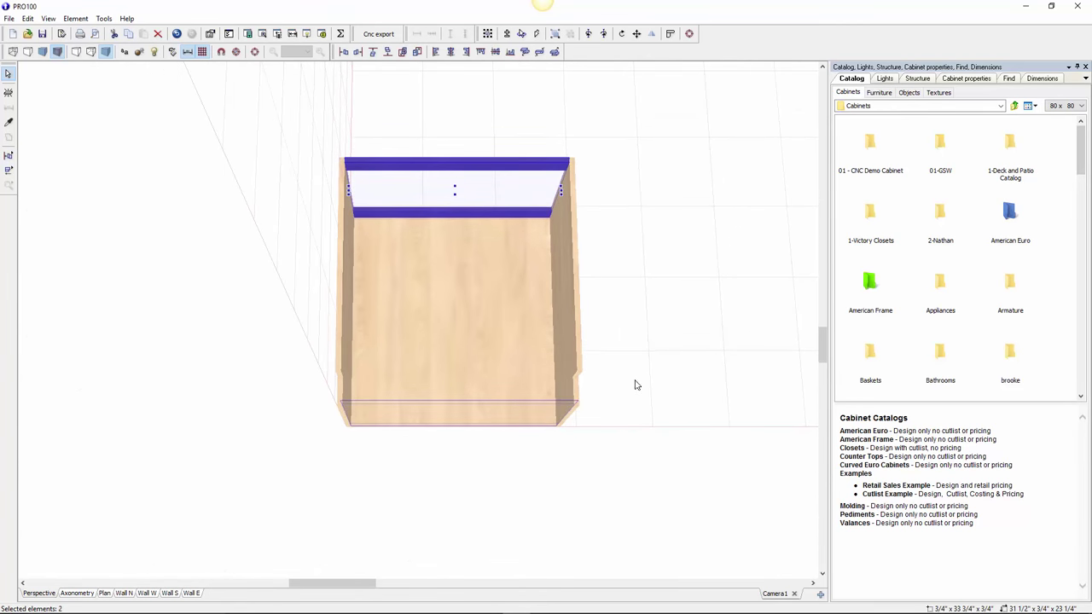
click(623, 238)
click(522, 215)
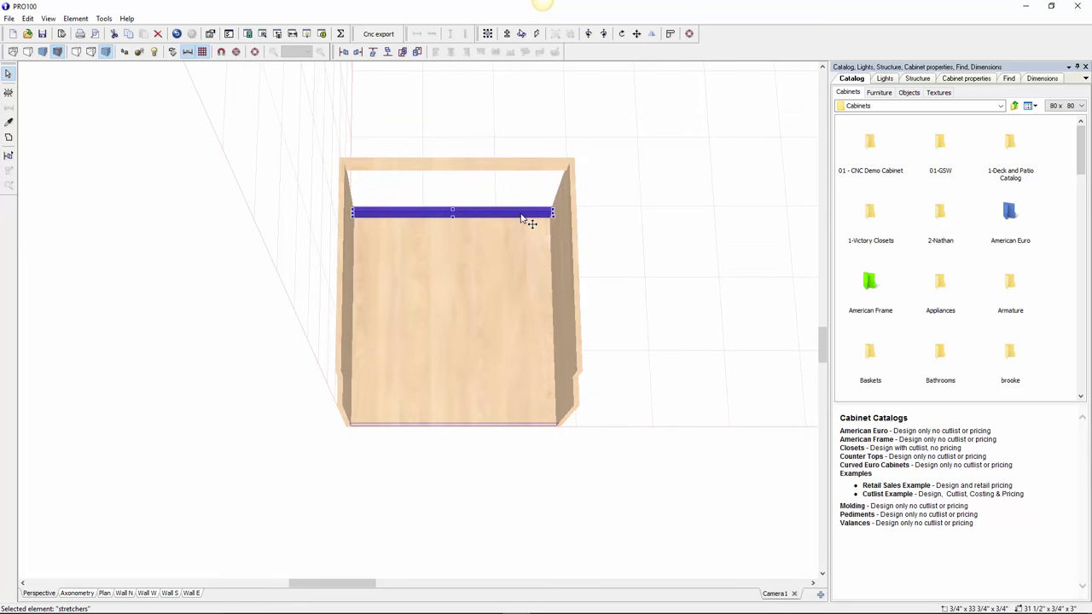
drag(522, 217, 519, 244)
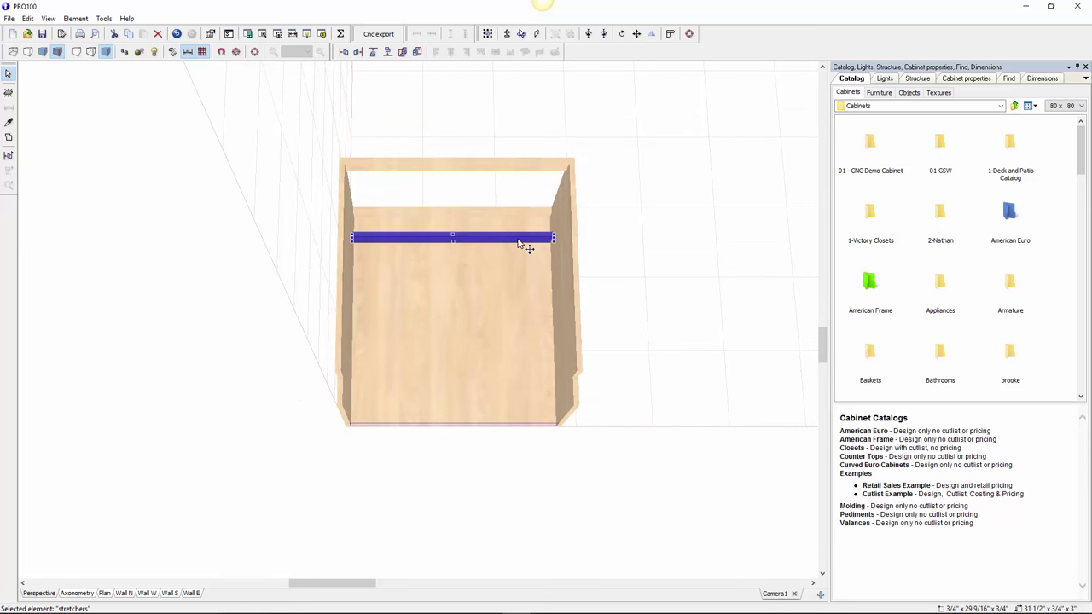
key(ctrl)
key(ctrl+Up)
click(655, 253)
Copy the rear stretcher down to about 26 1/4" above the floor and rotate the copy twice by 45° around the X axis (left-right)
click(513, 214)
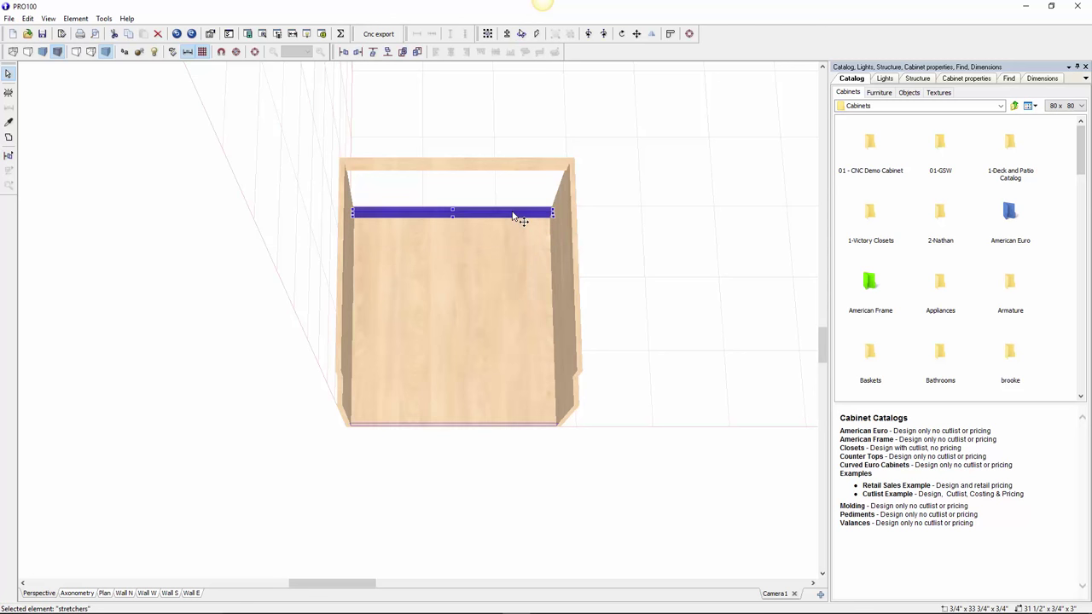
drag(513, 216, 511, 262)
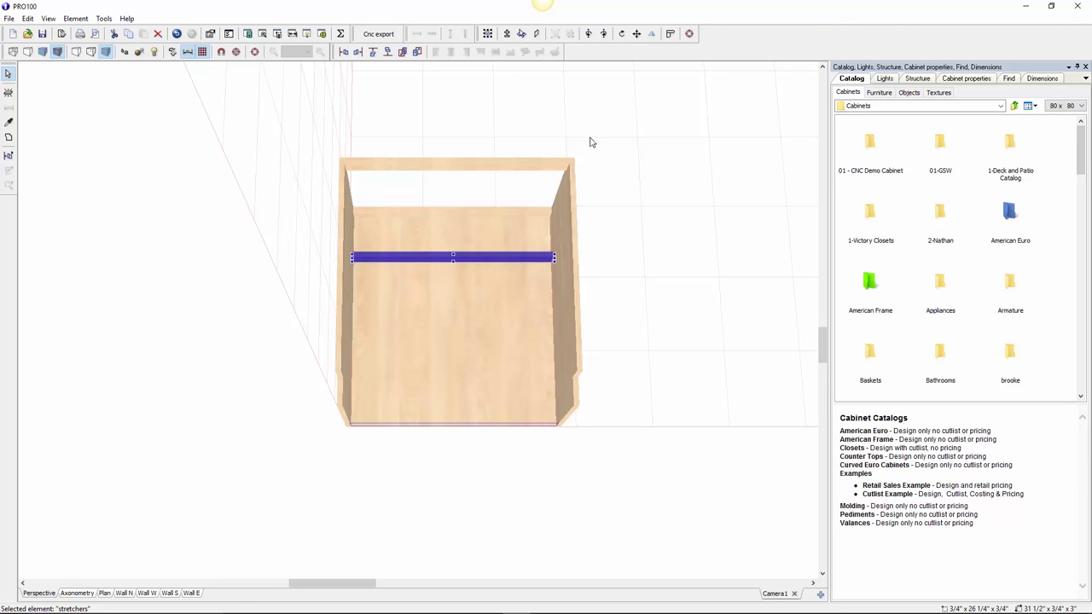
click(623, 35)
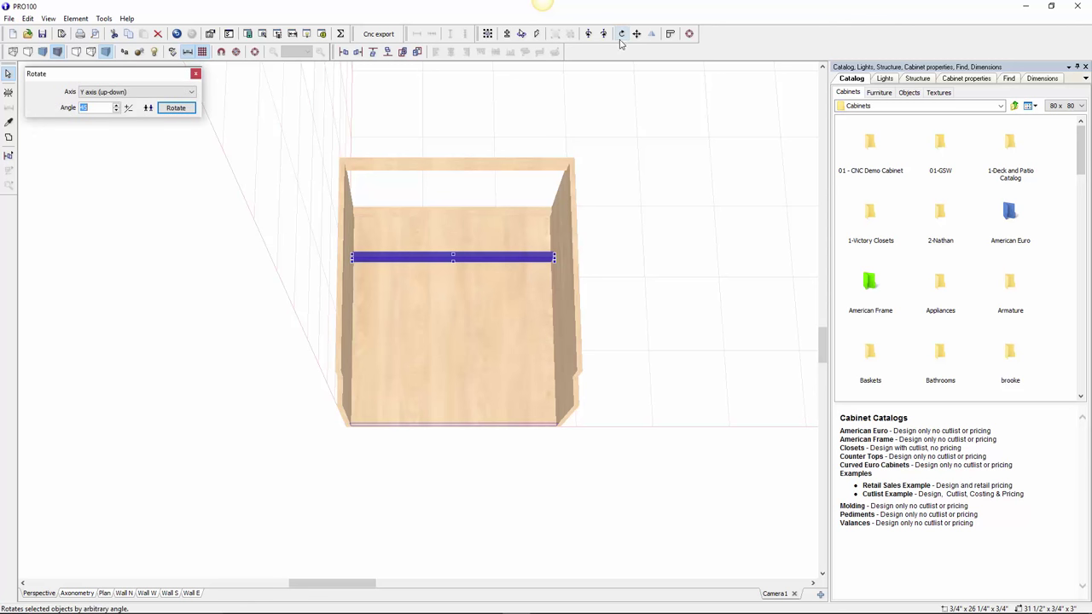
click(175, 93)
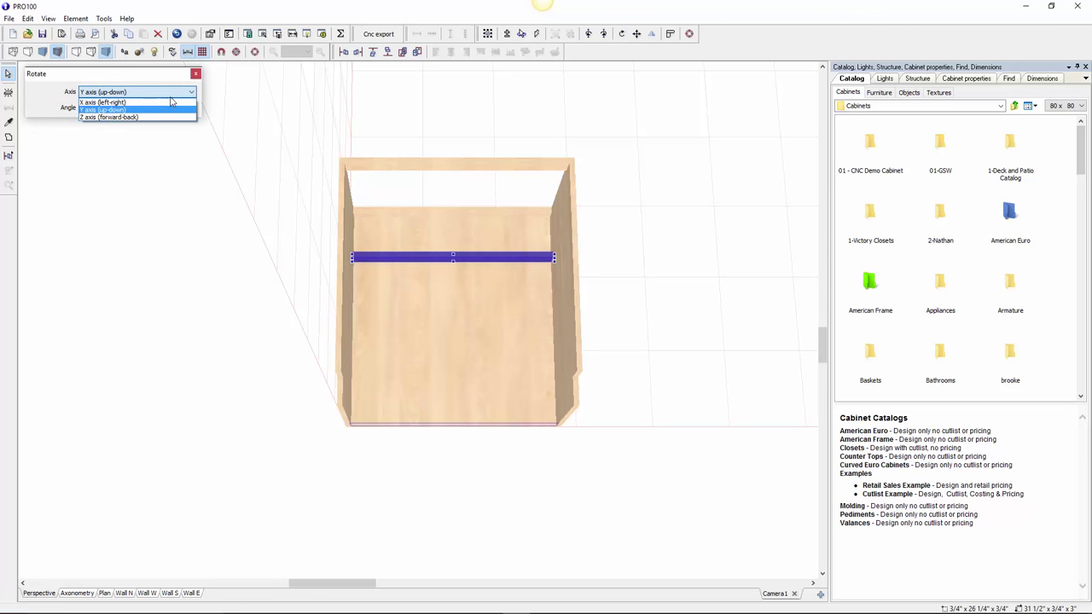
click(169, 104)
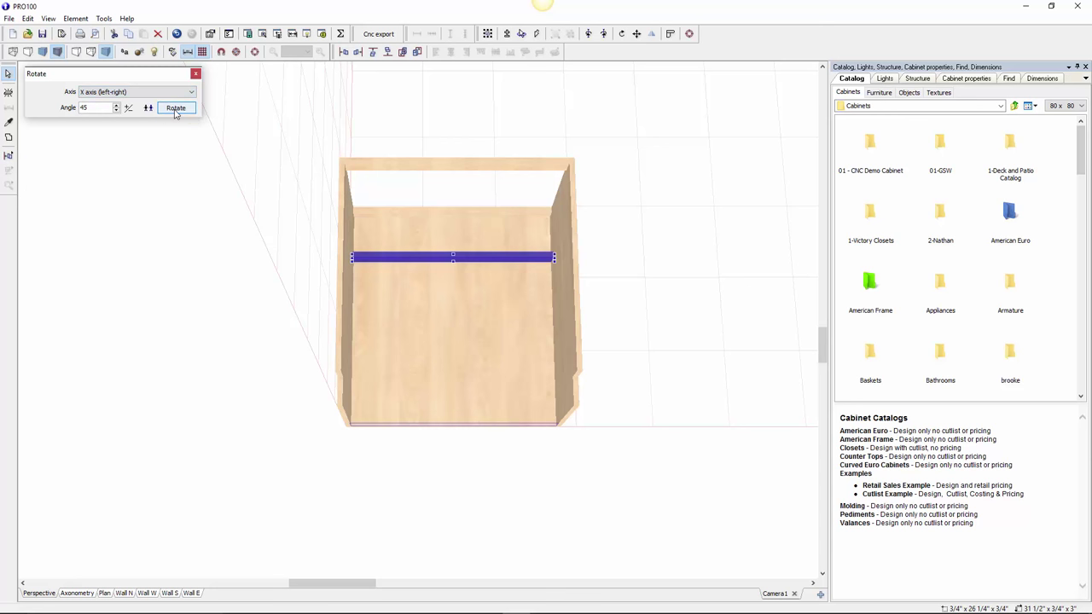
click(176, 113)
click(176, 113)
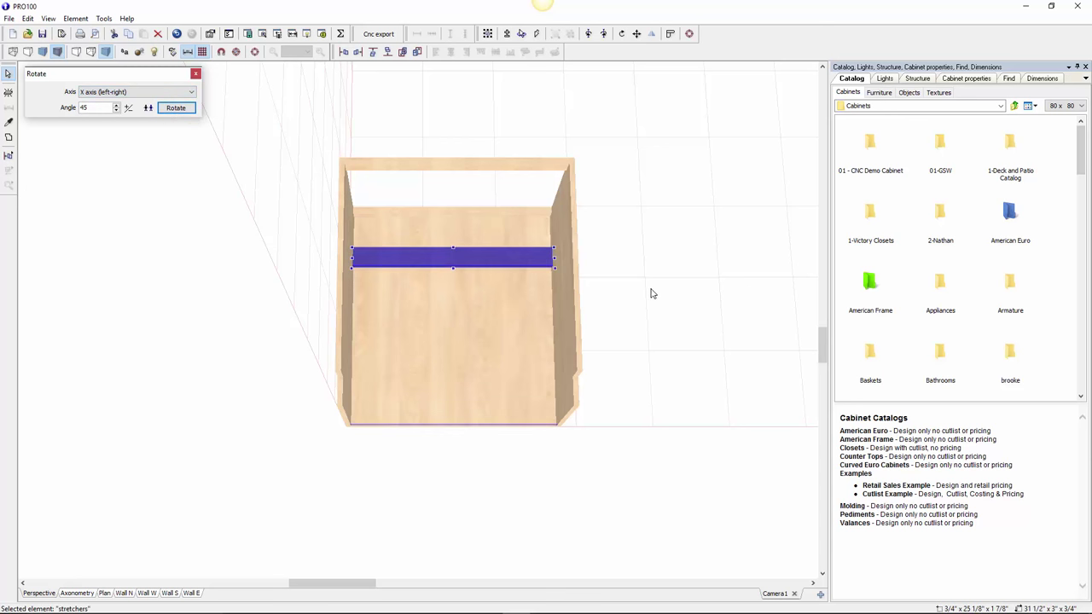
right_drag(650, 293, 590, 385)
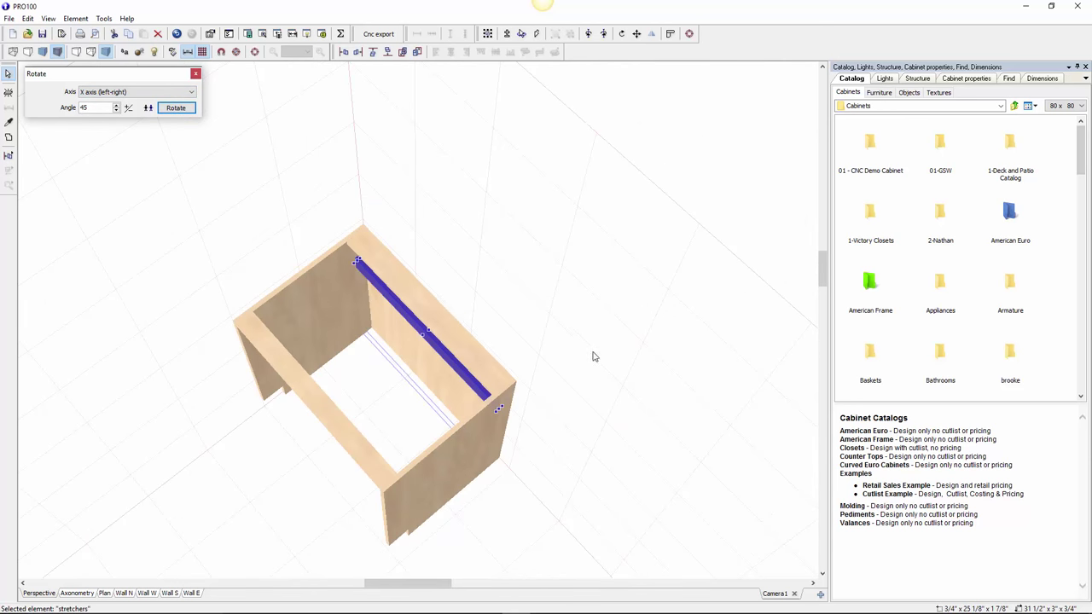
Align the rotated stretcher against the back panel and raise it to about 30 3/4" above the floor
scroll(595, 357, up, 5)
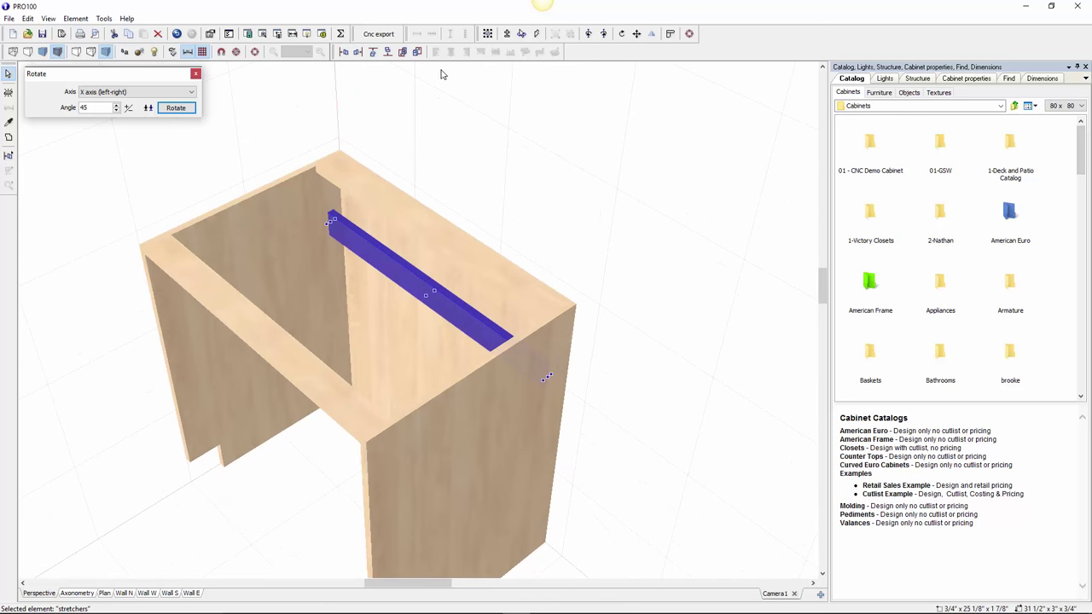
click(418, 51)
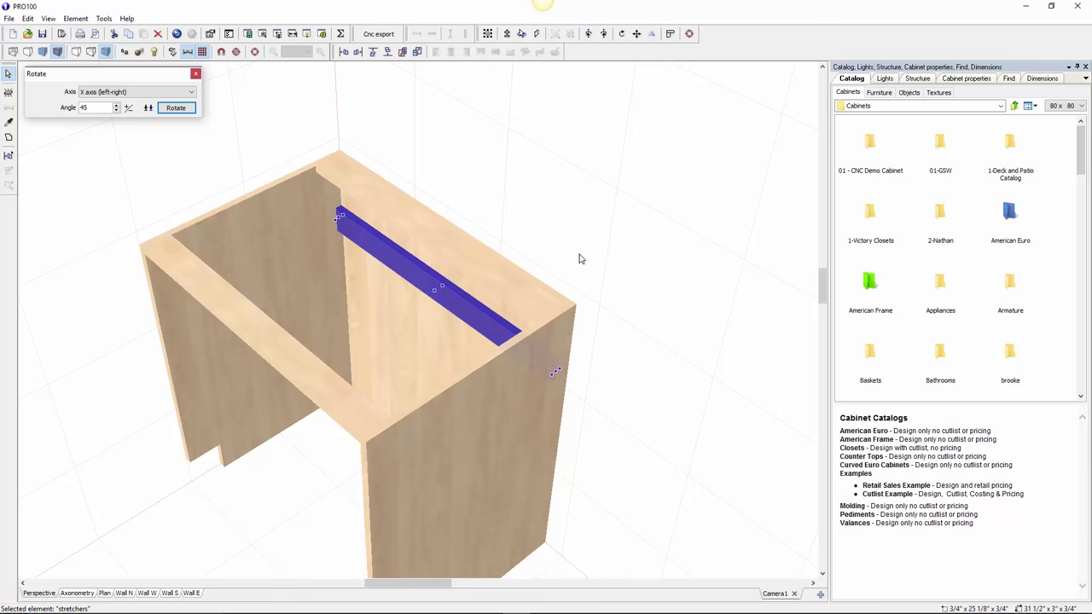
middle_drag(581, 258, 621, 210)
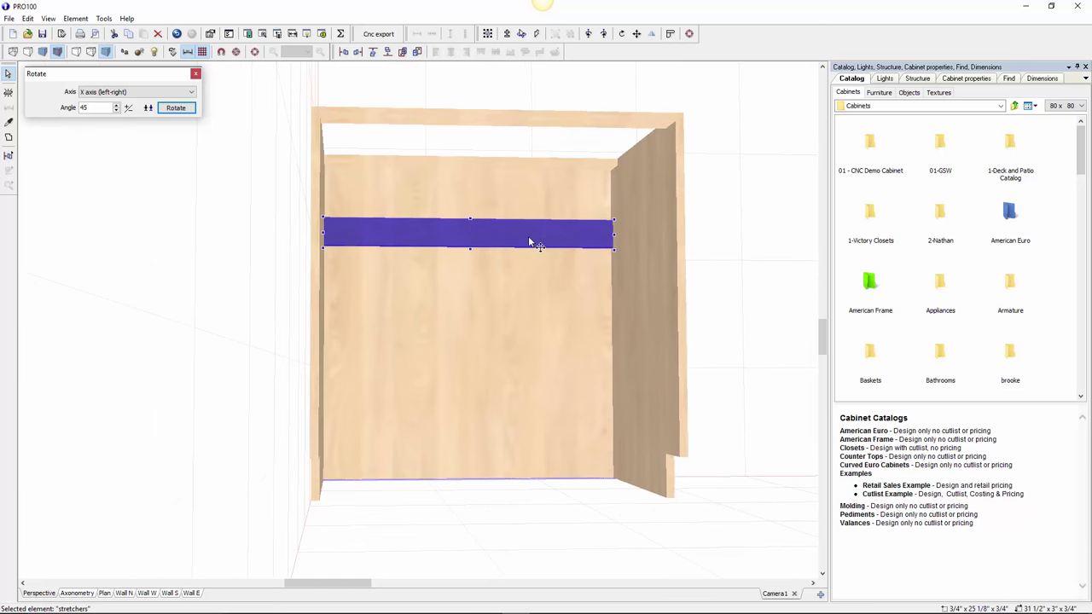
drag(529, 239, 524, 169)
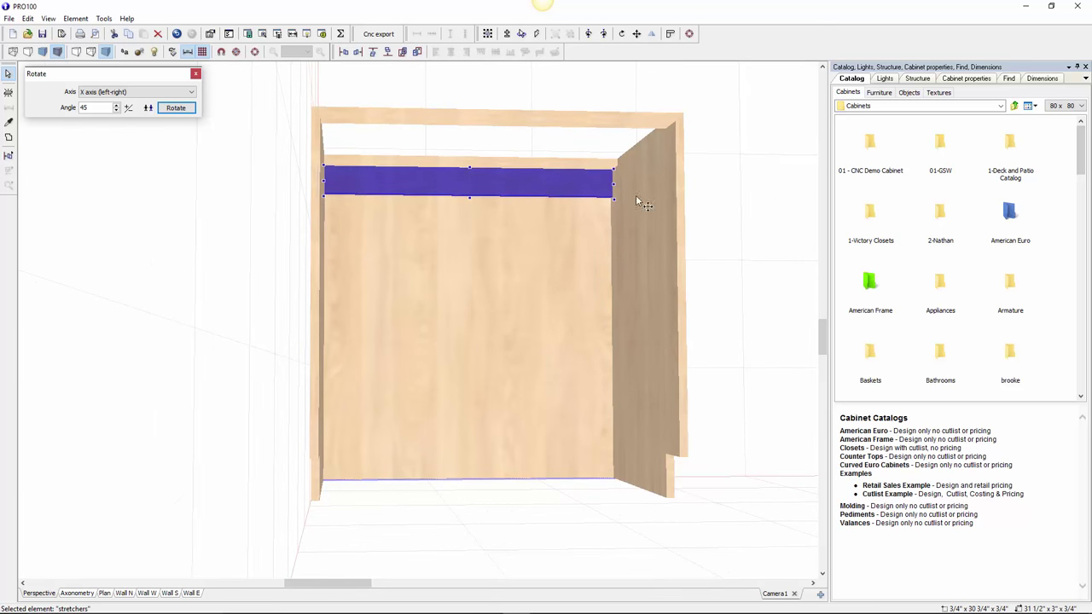
click(749, 233)
Copy the upright back stretcher down along the back panel to about 10 13/16" above the floor
mouse_move(743, 244)
middle_down()
mouse_move(721, 284)
mouse_move(698, 291)
mouse_move(722, 249)
middle_up()
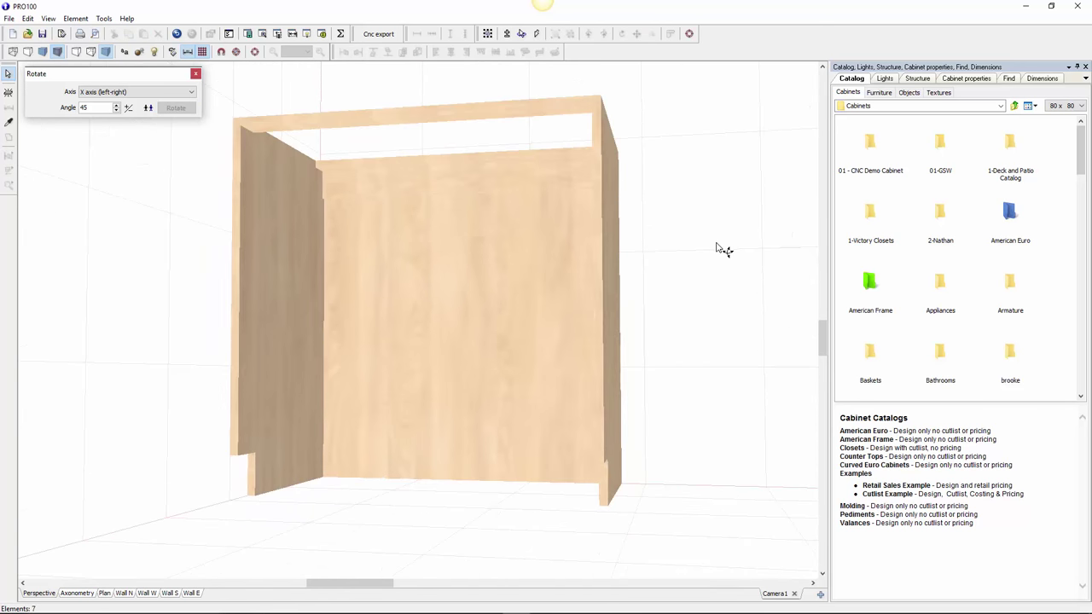
click(501, 191)
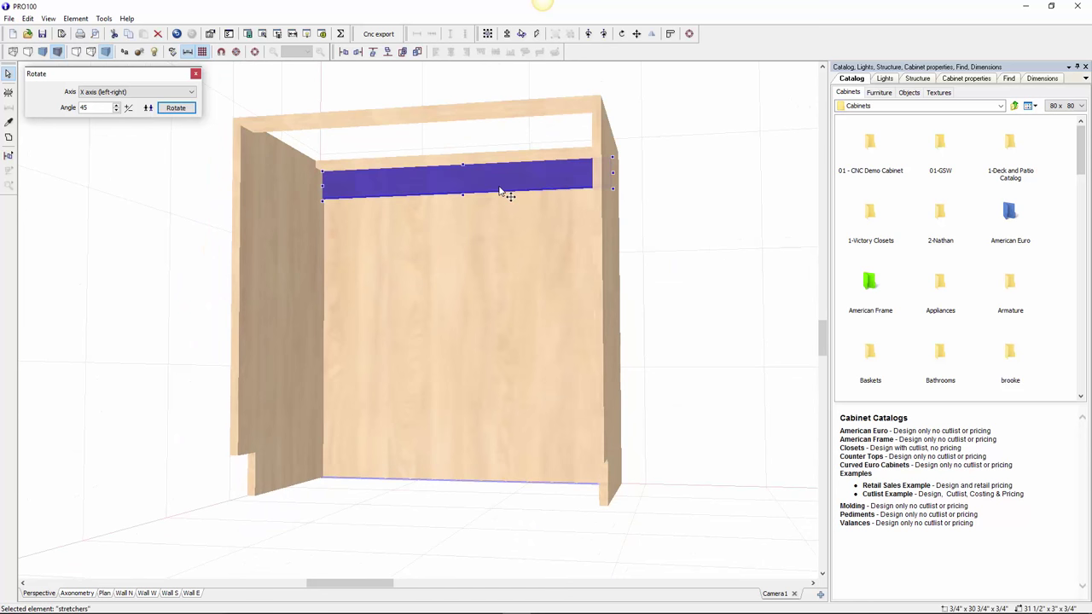
drag(501, 191, 497, 428)
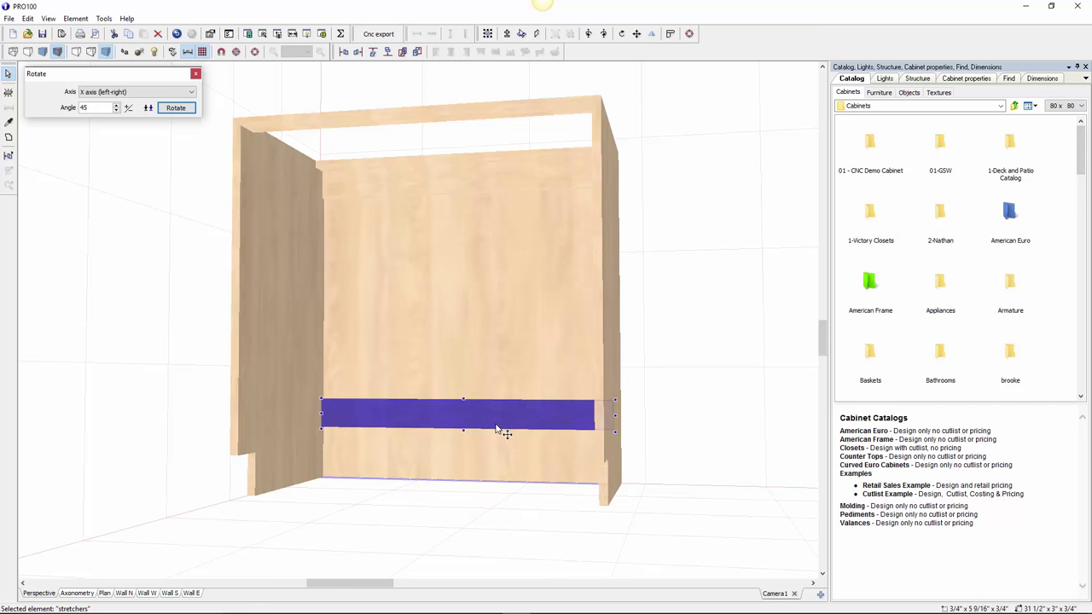
drag(639, 399, 641, 413)
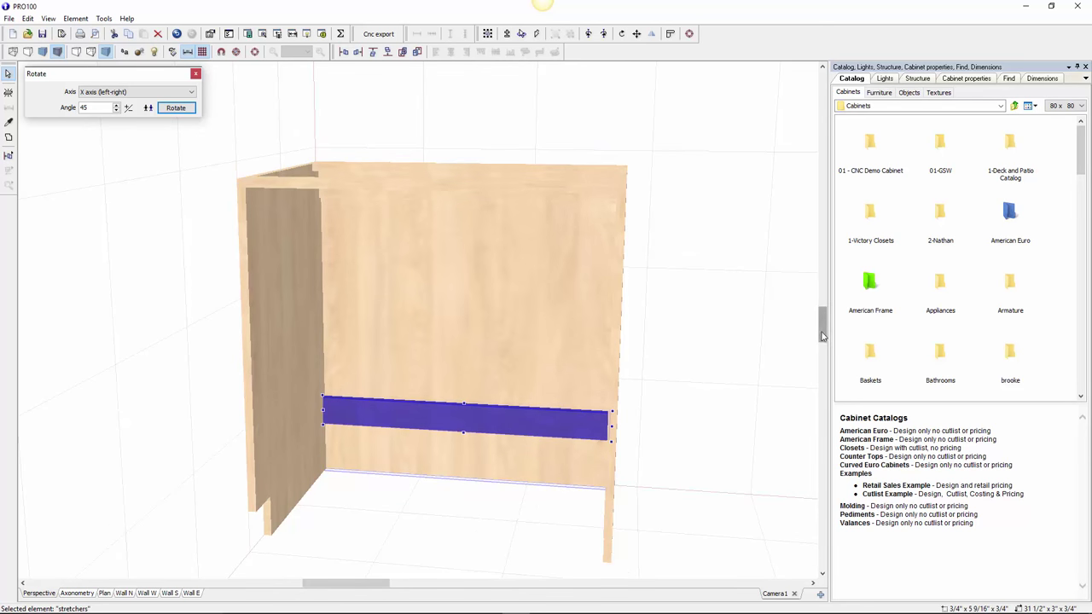
drag(820, 335, 821, 340)
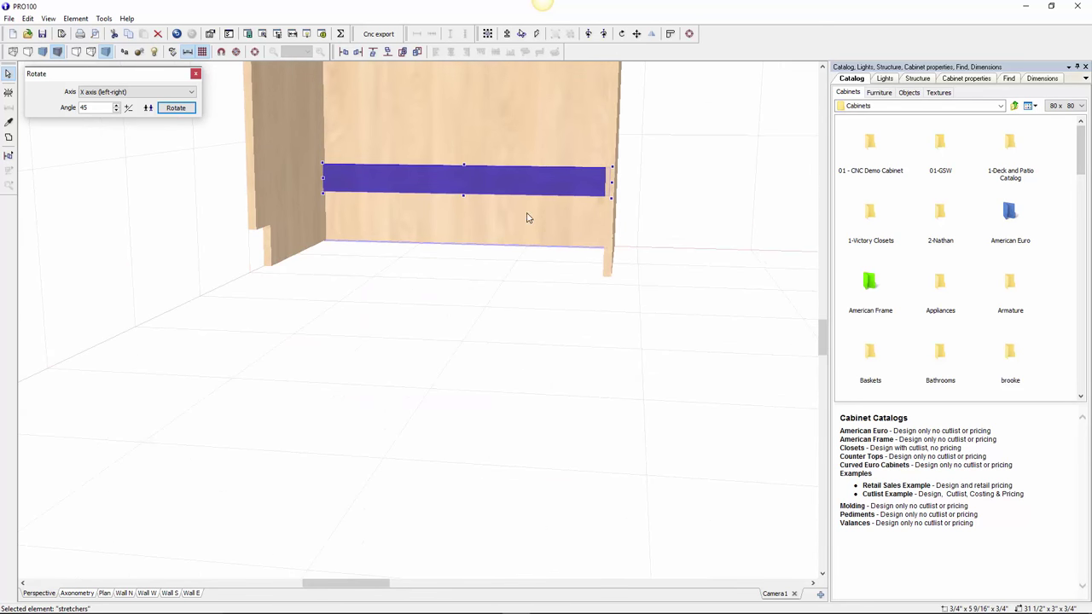
drag(527, 165, 532, 142)
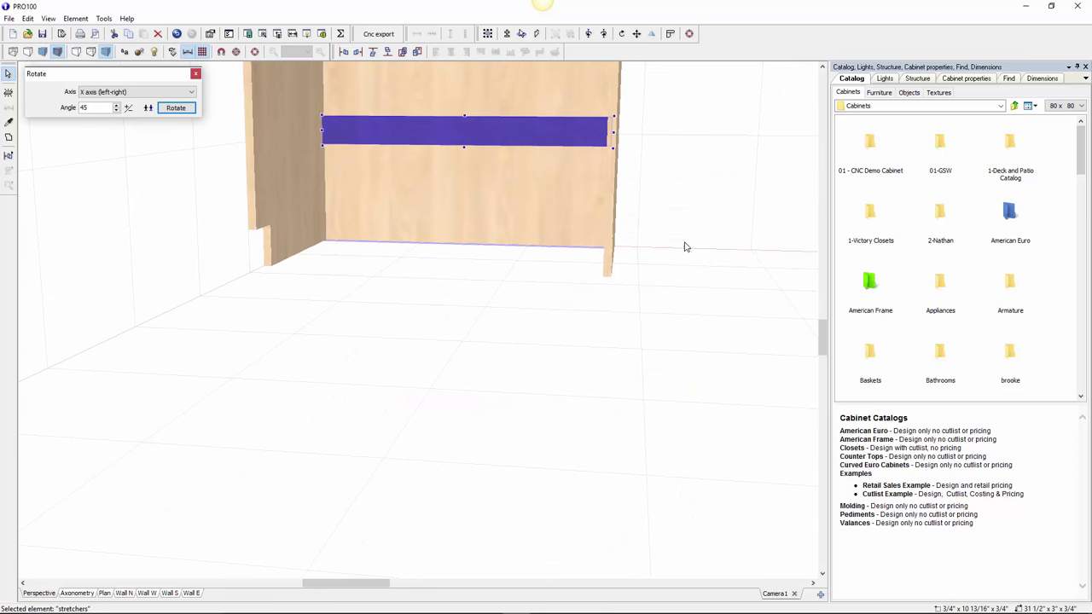
Add a 3/4" rectangular bottom panel on the floor between the sides and fit it to 31 1/2" wide by about 27 1/8" deep
scroll(695, 268, up, 3)
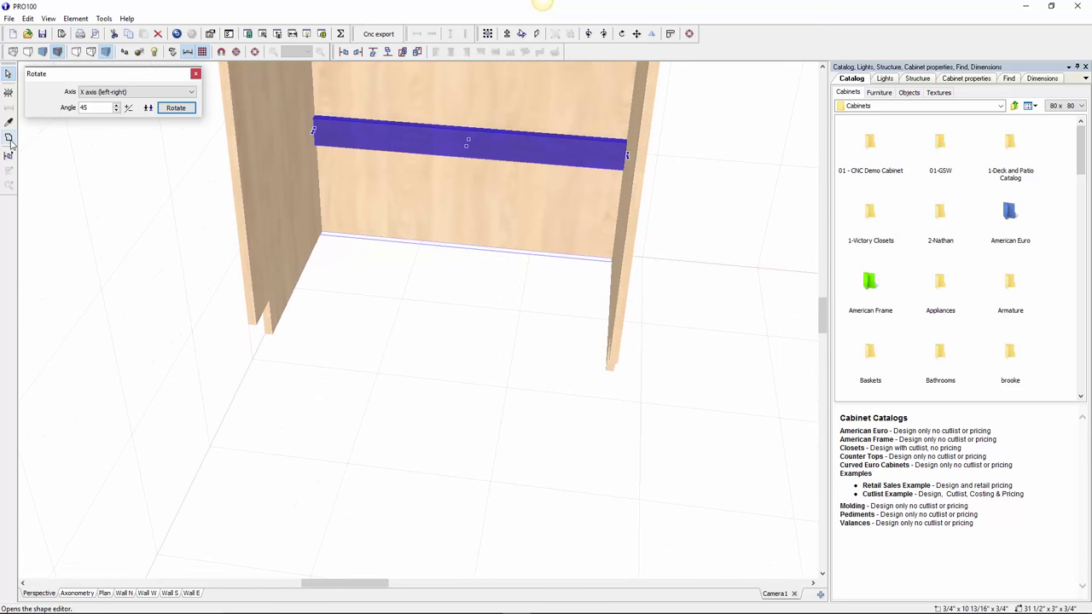
click(7, 94)
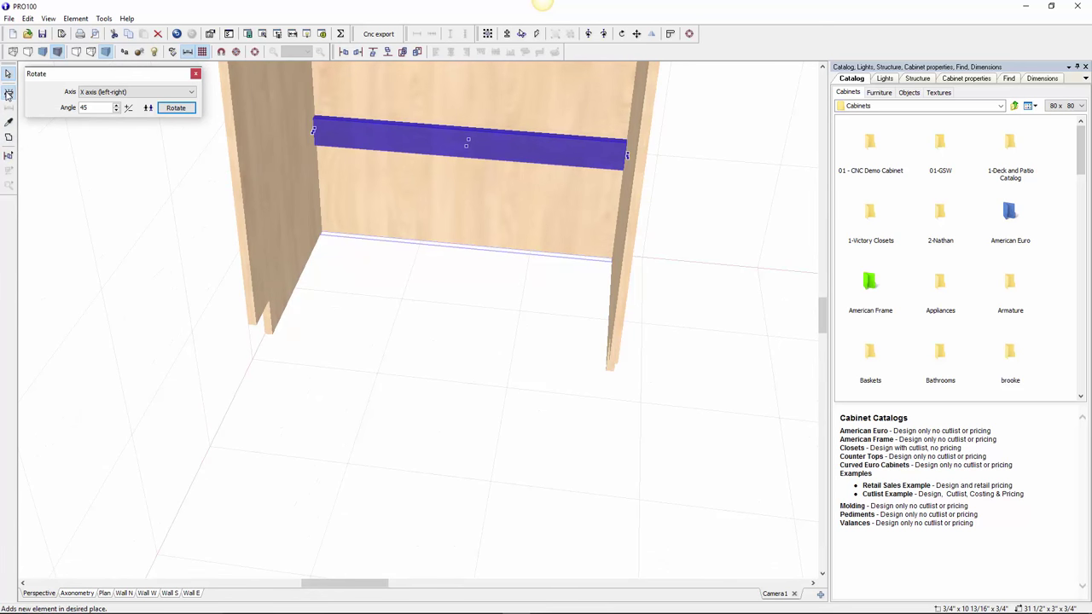
click(418, 315)
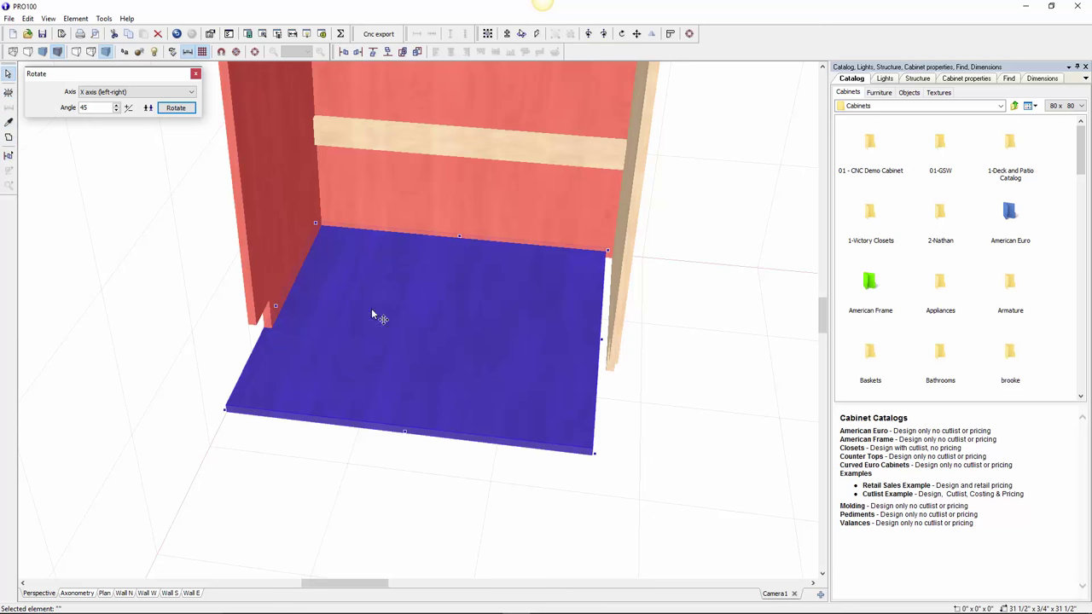
drag(280, 310, 320, 320)
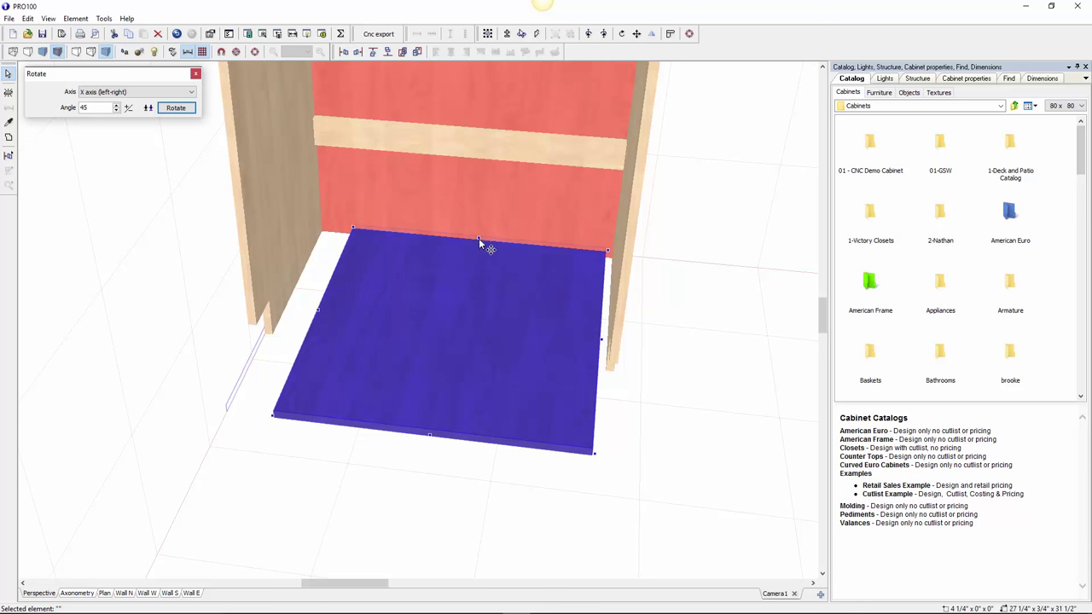
drag(479, 238, 402, 273)
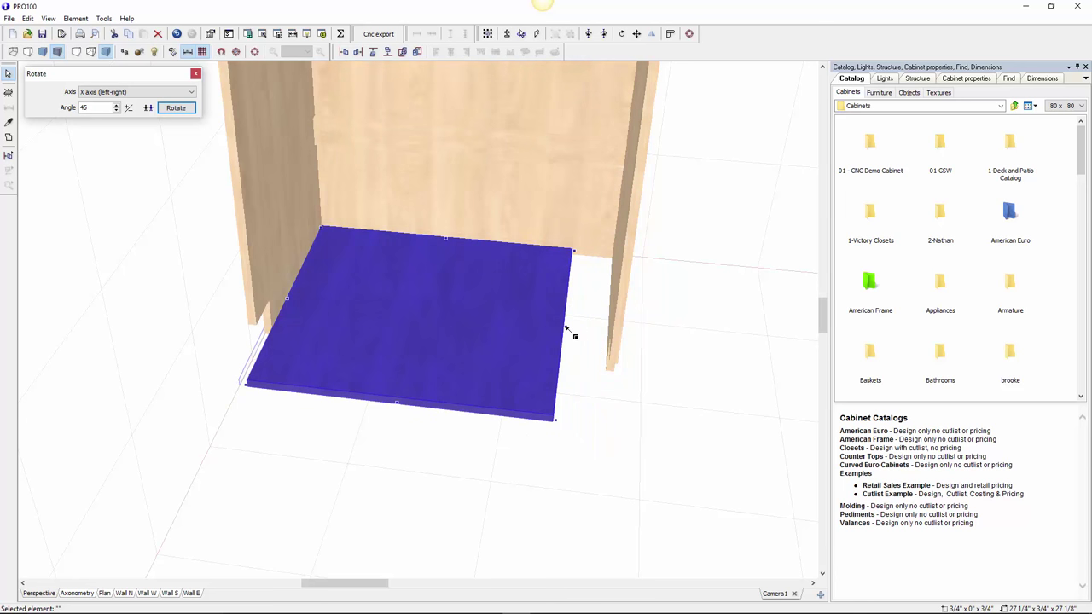
drag(604, 339, 696, 356)
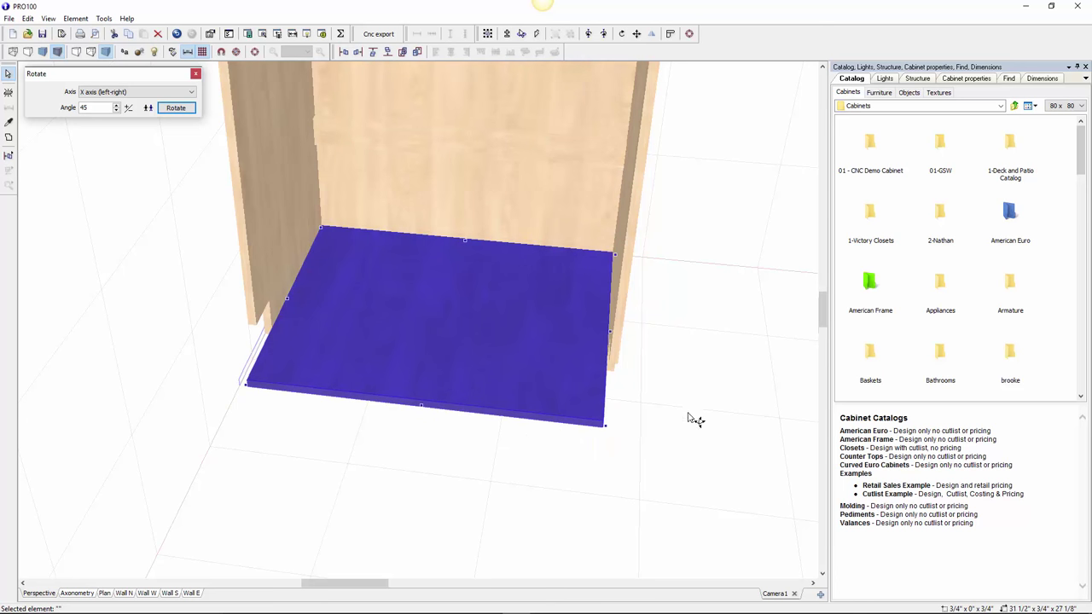
Check the back panel's width, height and depth in its dimension properties
scroll(692, 419, up, 2)
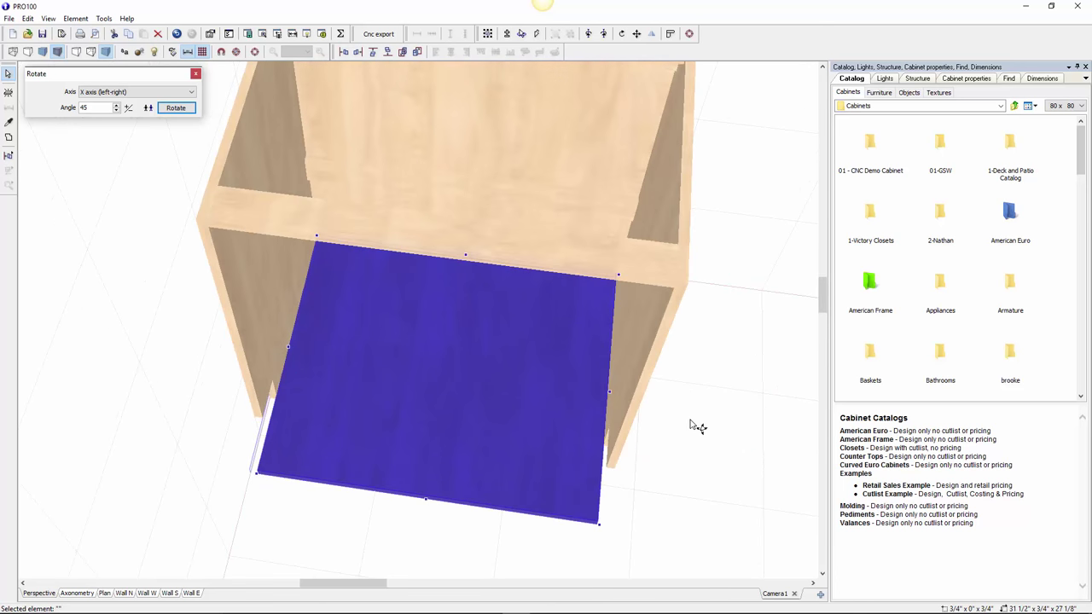
click(577, 164)
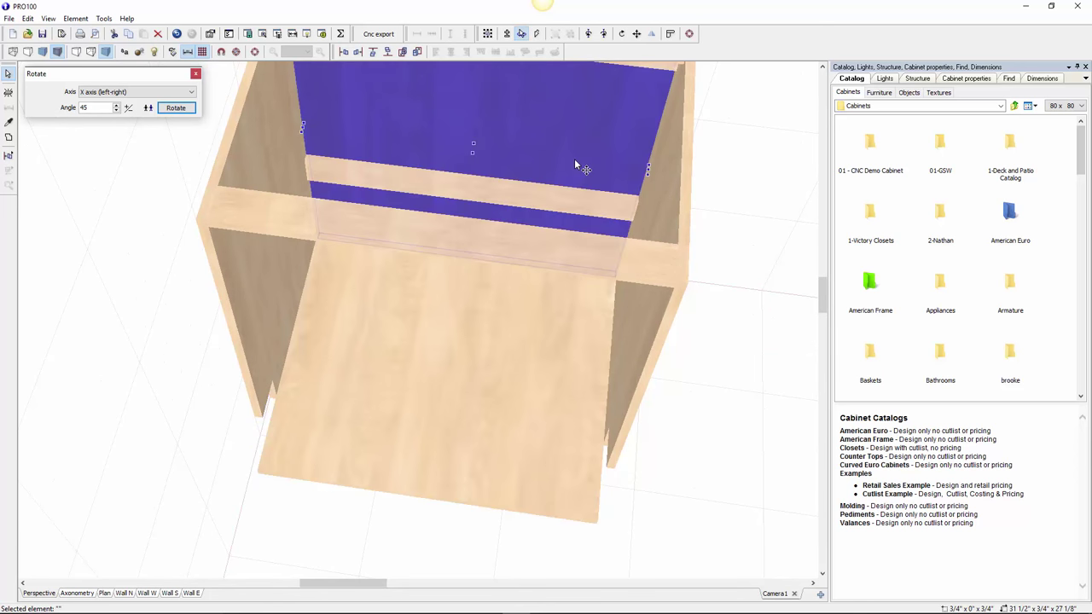
double_click(578, 156)
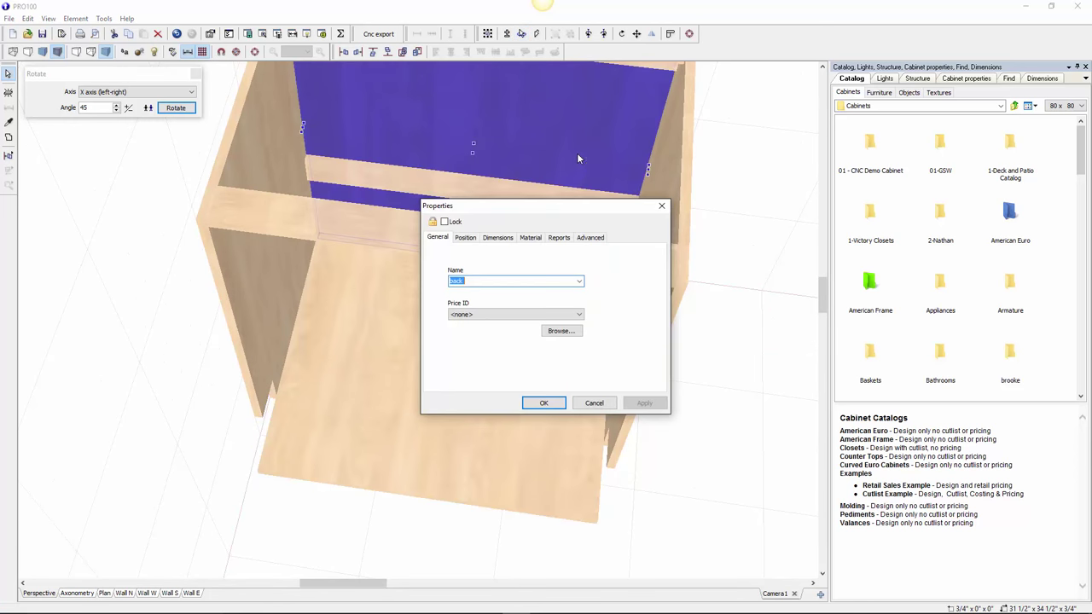
click(502, 240)
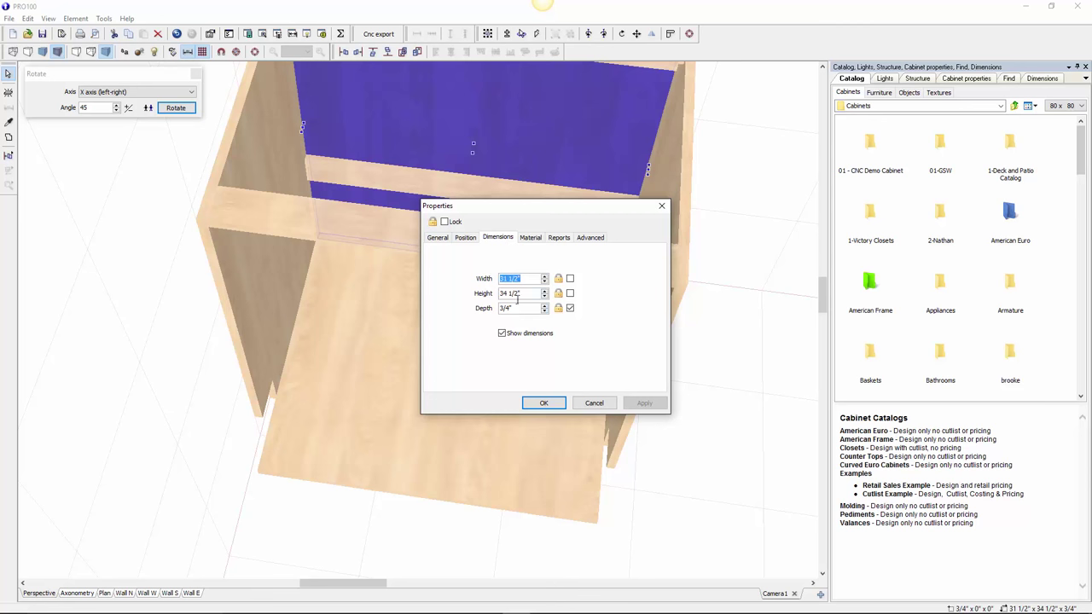
drag(514, 309, 495, 308)
click(664, 209)
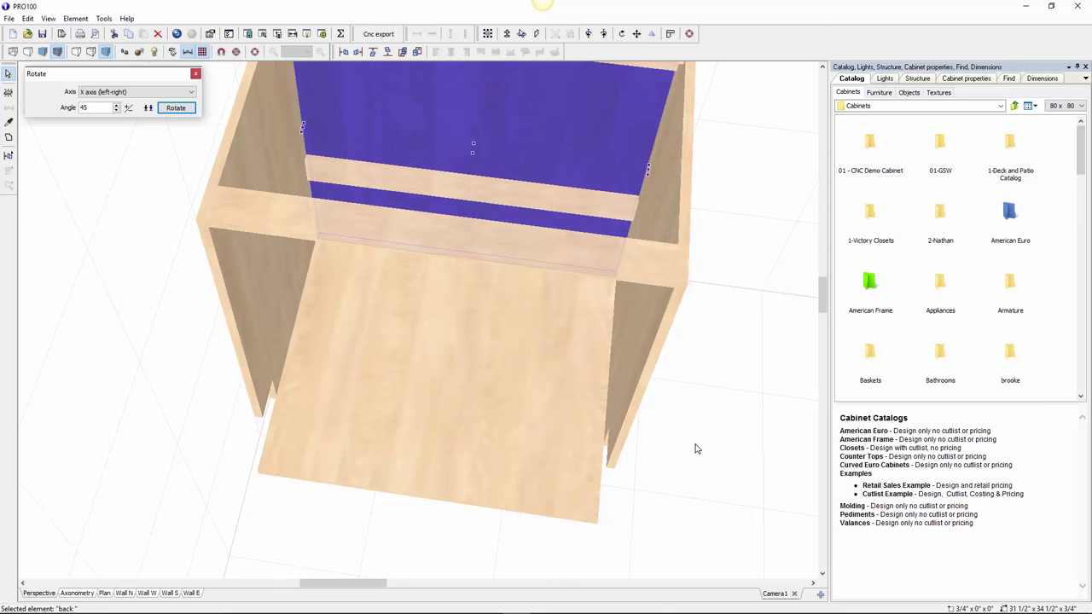
Shorten the bottom panel from the front to a depth of 19 1/4", flush with the side panels' toe-kick notches
middle_drag(722, 438, 768, 405)
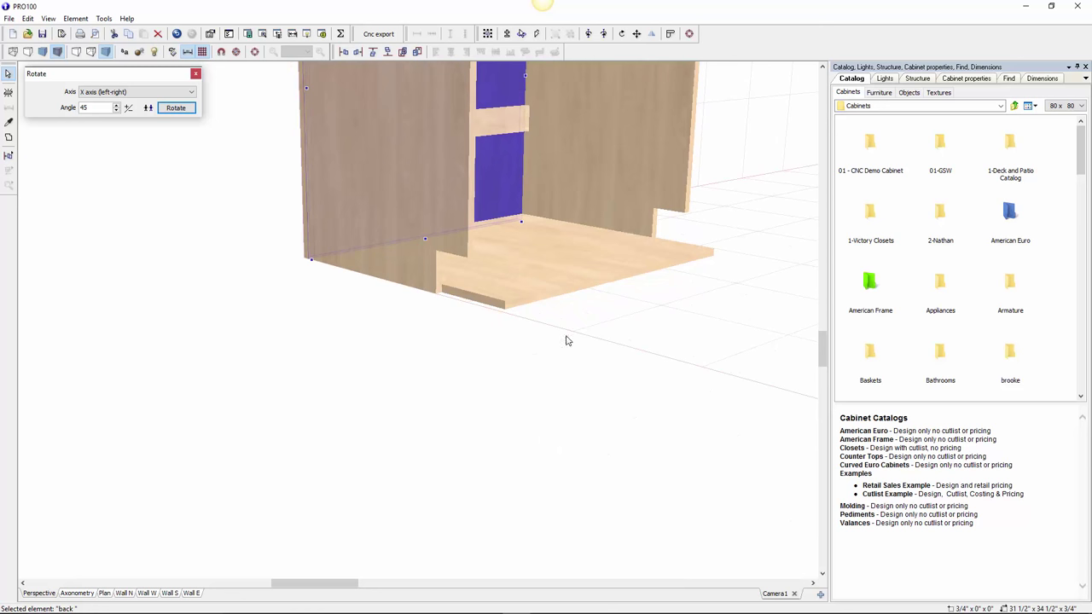
middle_drag(566, 340, 565, 380)
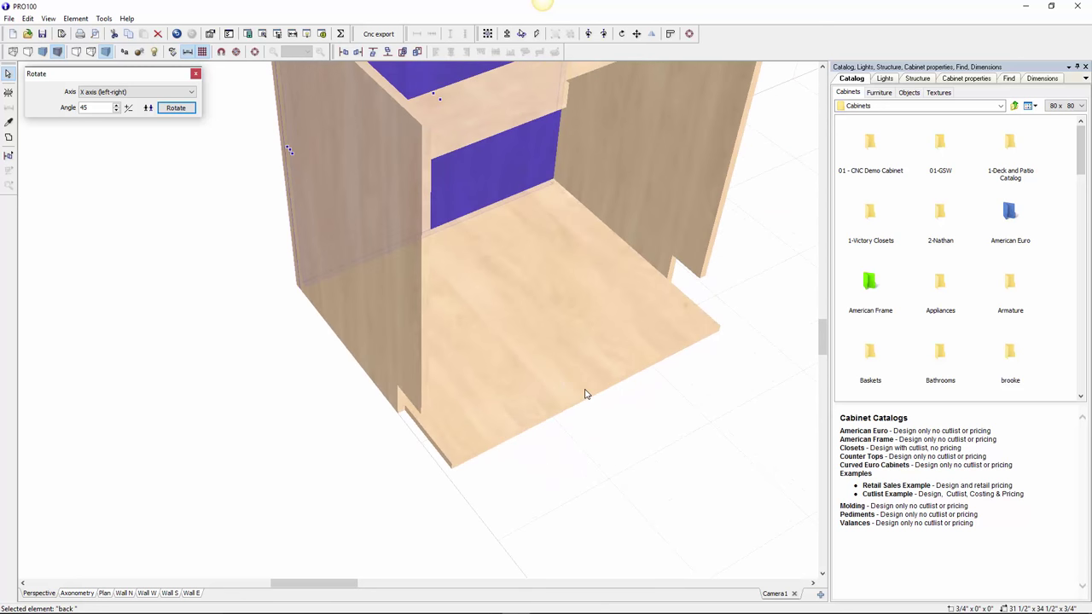
click(587, 394)
drag(595, 395, 557, 347)
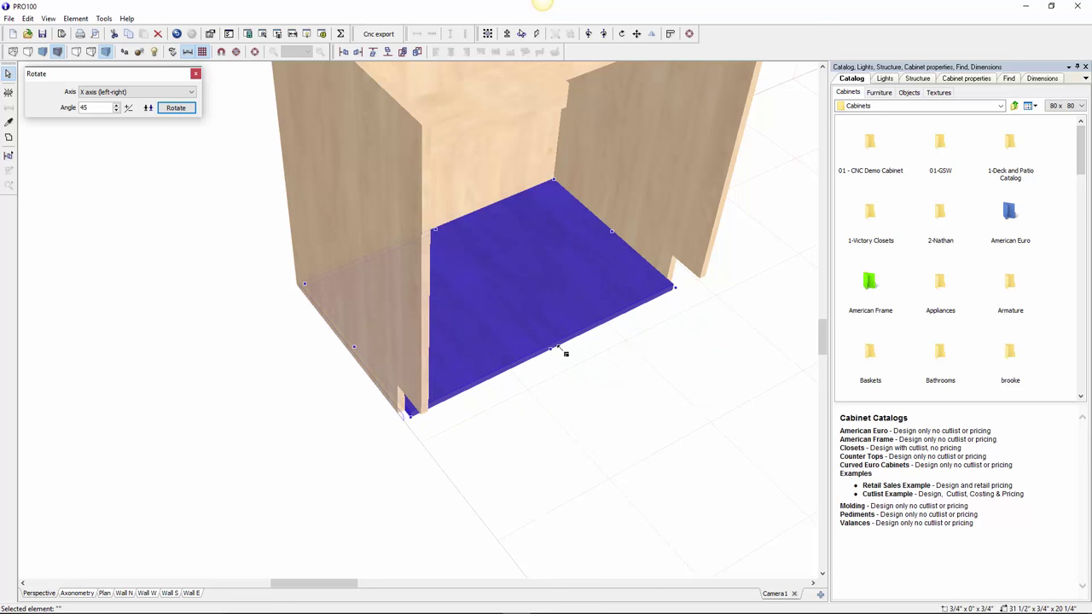
scroll(568, 386, up, 6)
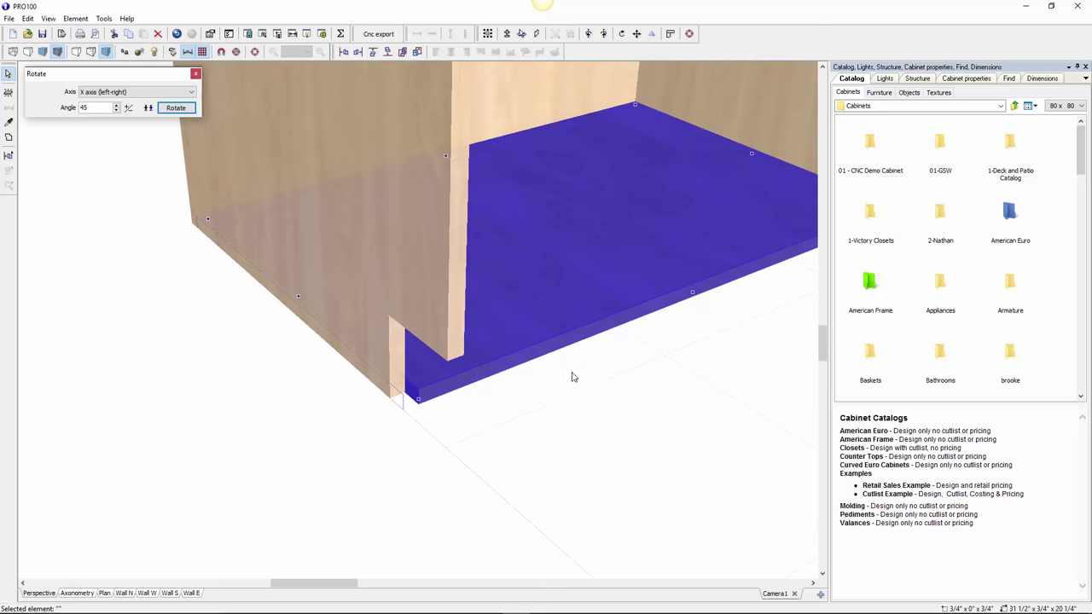
scroll(636, 438, up, 4)
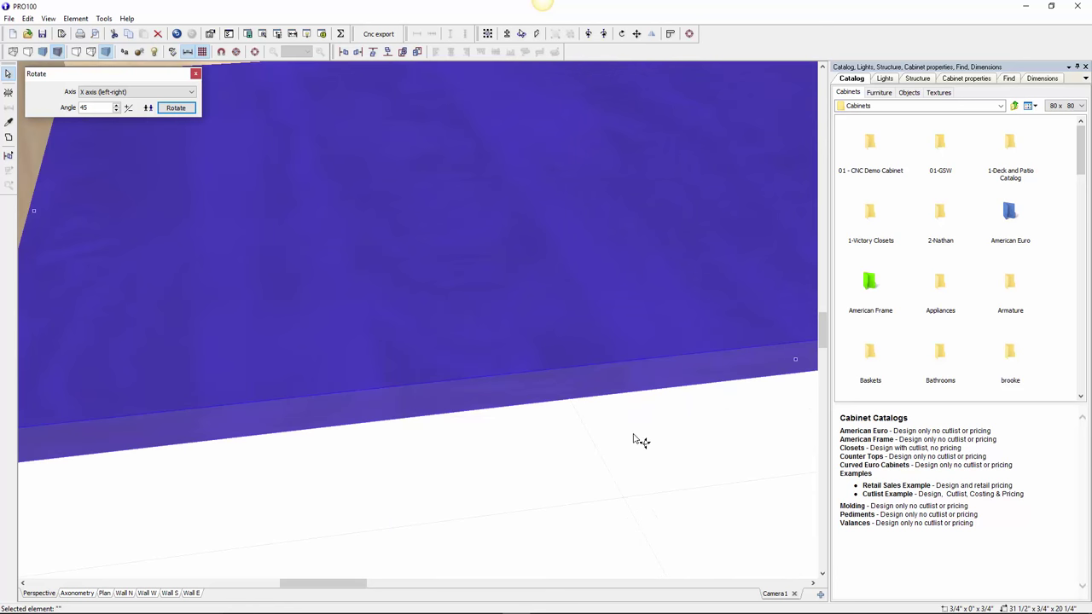
scroll(602, 438, down, 8)
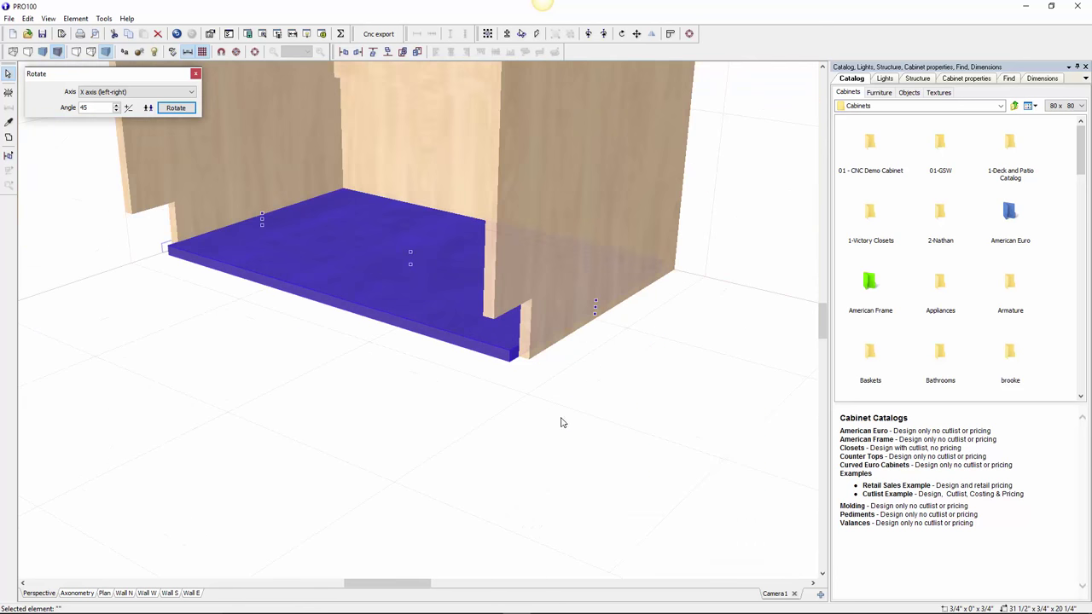
middle_drag(562, 436, 562, 438)
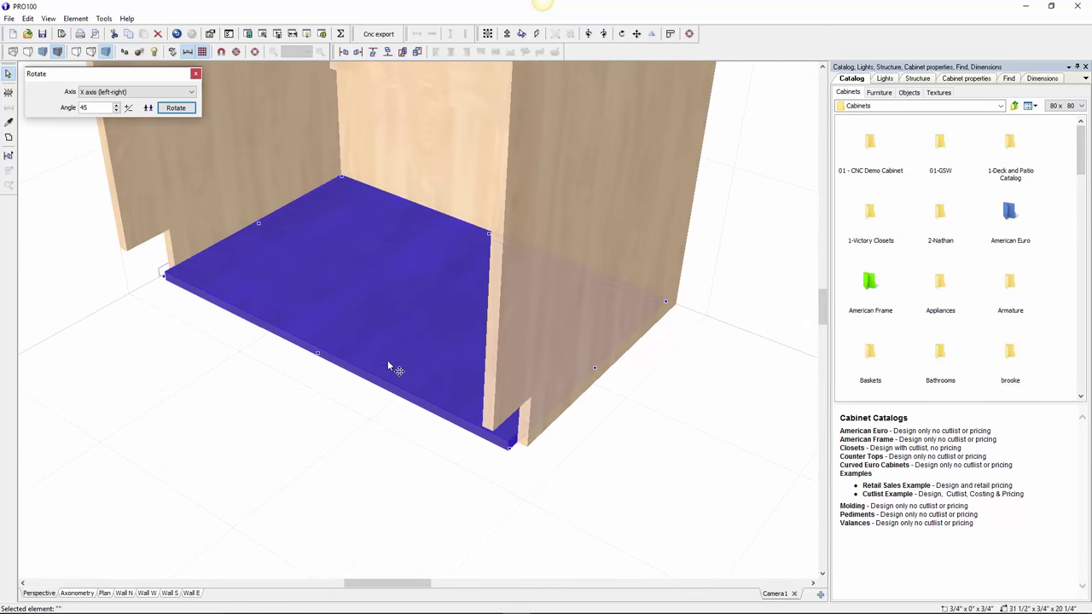
mouse_move(322, 353)
mouse_down()
mouse_move(338, 356)
mouse_move(308, 378)
mouse_move(342, 359)
mouse_up()
Raise the bottom panel to about 8 7/8" above the floor
click(319, 372)
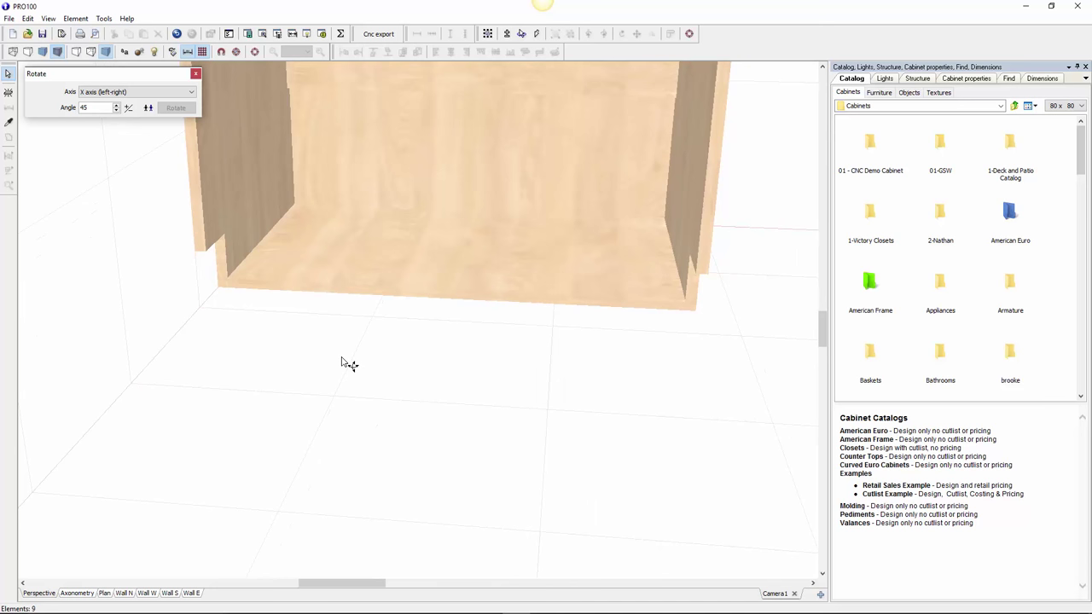
scroll(359, 361, up, 1)
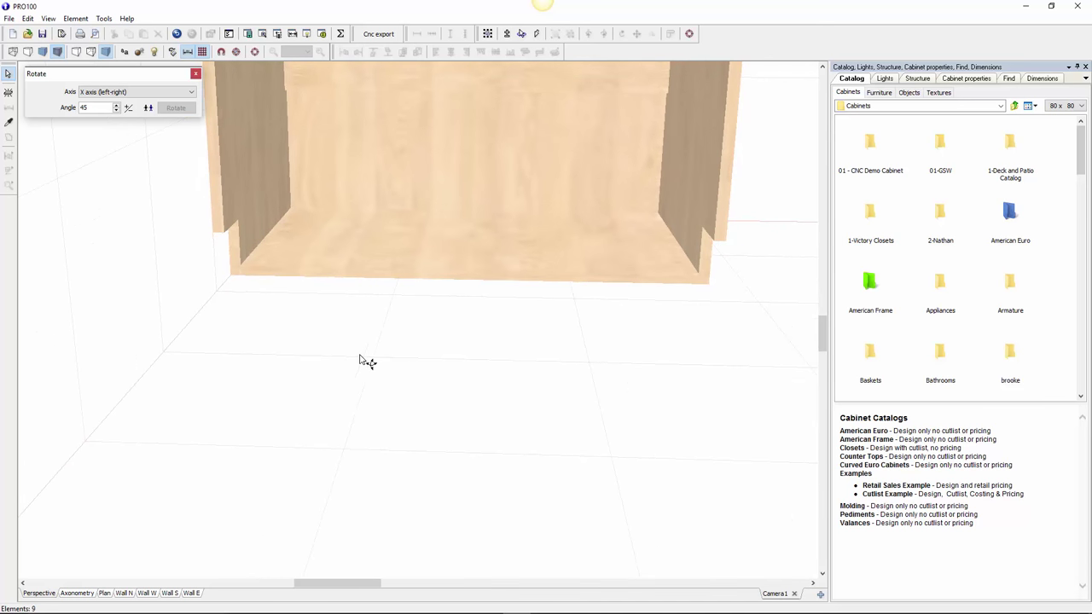
drag(428, 279, 413, 147)
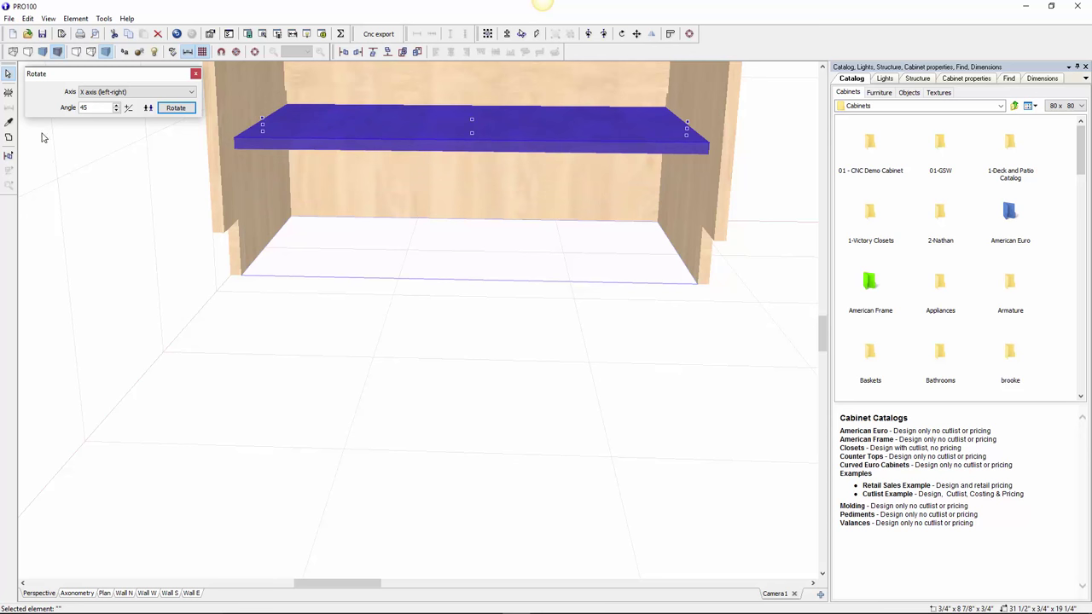
Add an upright 3/4" rectangular element, 31 1/2" square, against the back wall just beyond the cabinet's right side panel
click(9, 92)
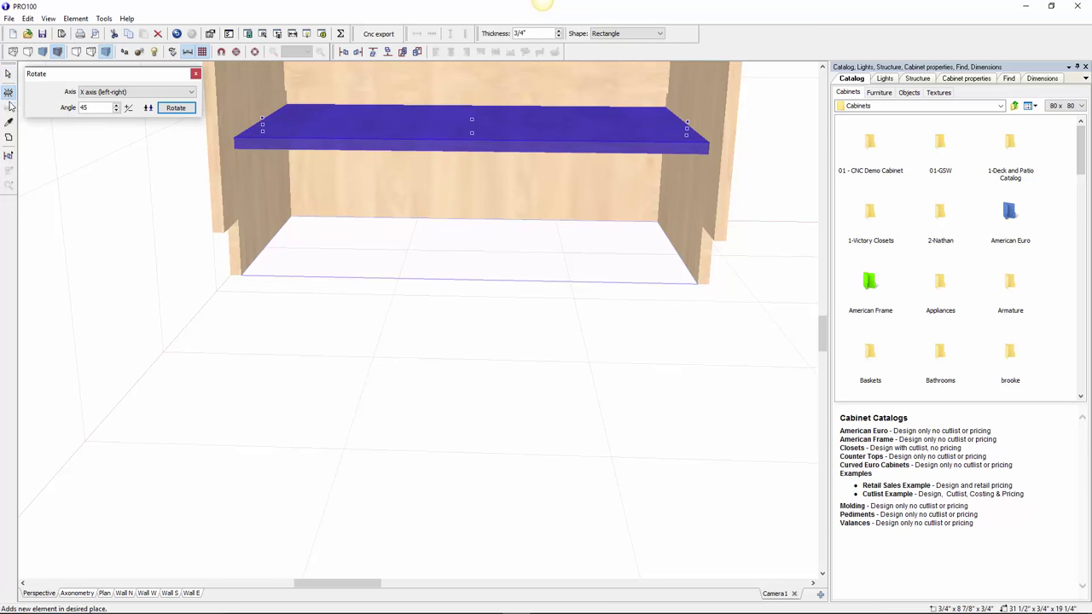
click(413, 580)
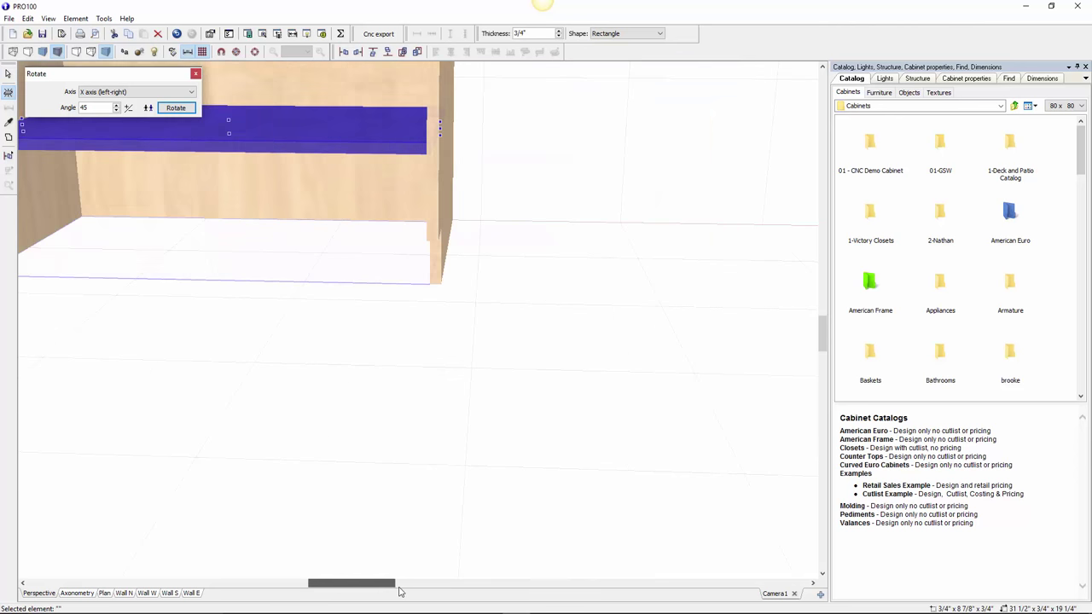
drag(410, 587, 392, 586)
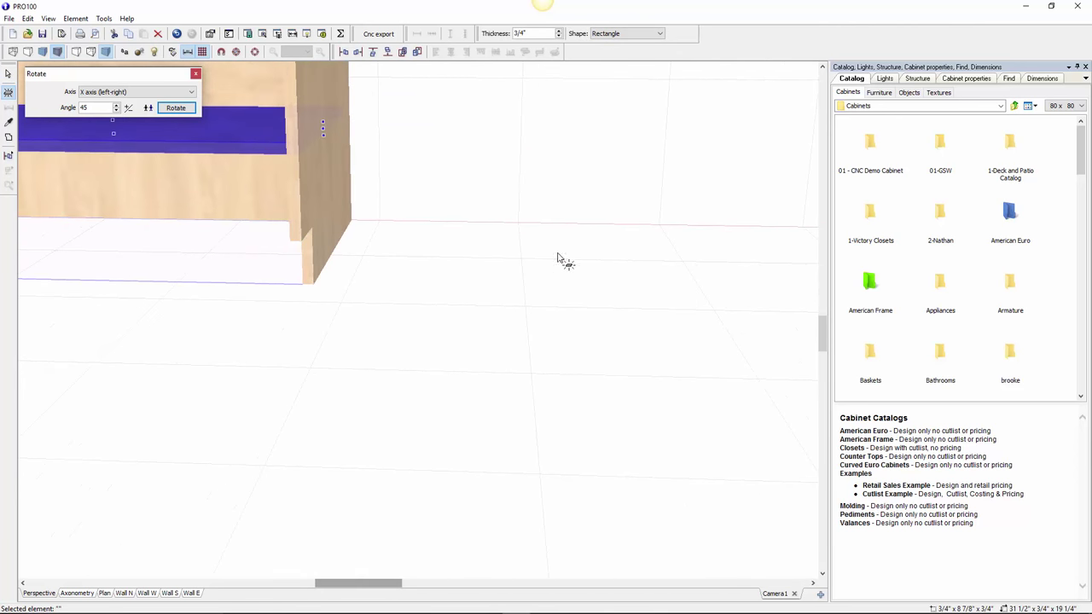
click(567, 209)
scroll(574, 241, down, 2)
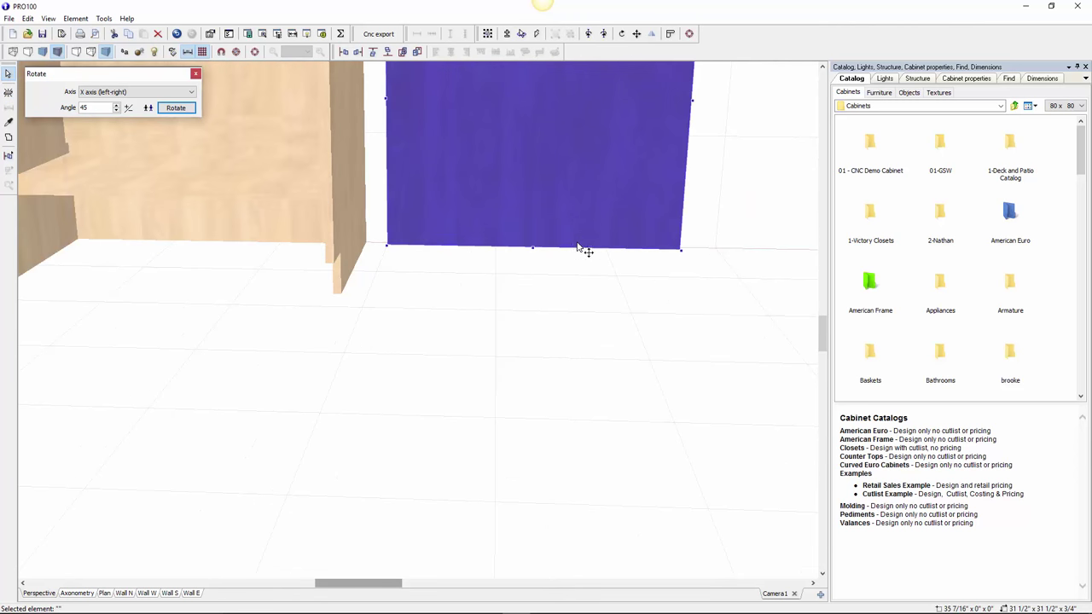
Set the new upright element's height to 4" and lock that dimension
double_click(551, 187)
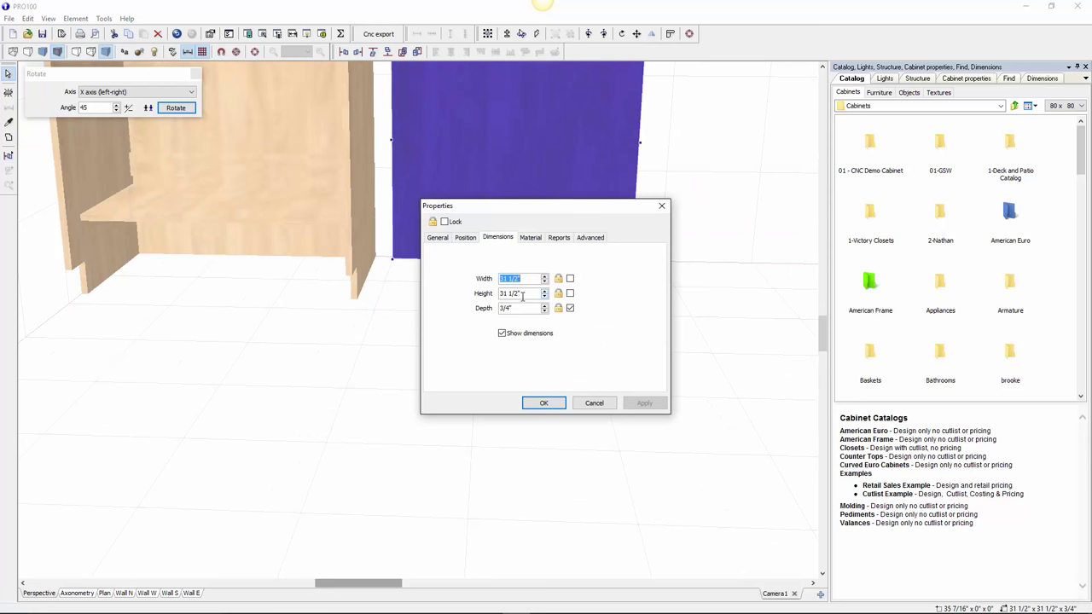
key(Tab)
text(4)
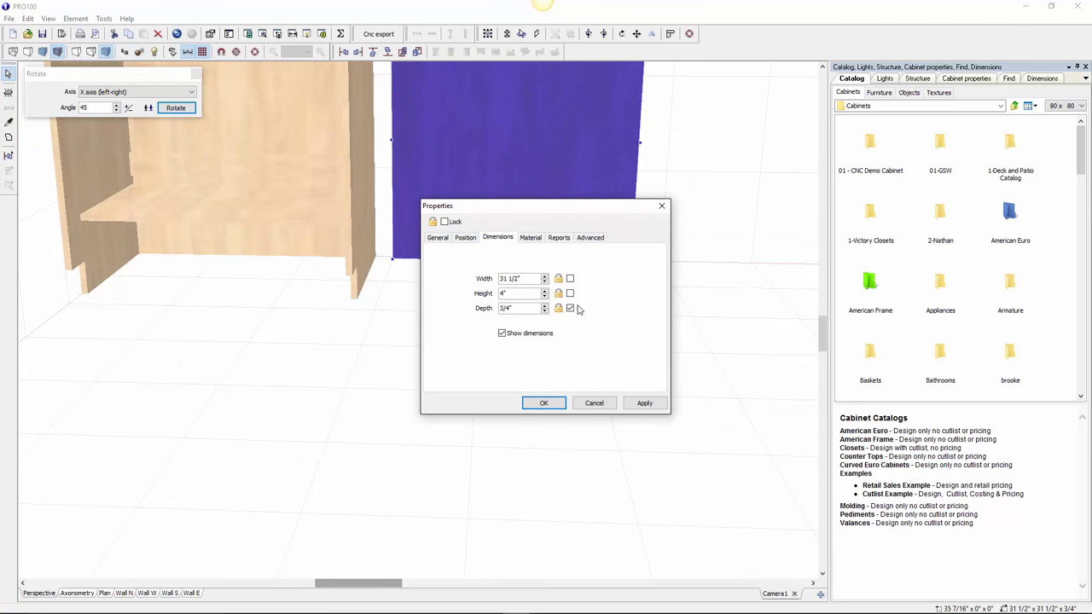
click(570, 294)
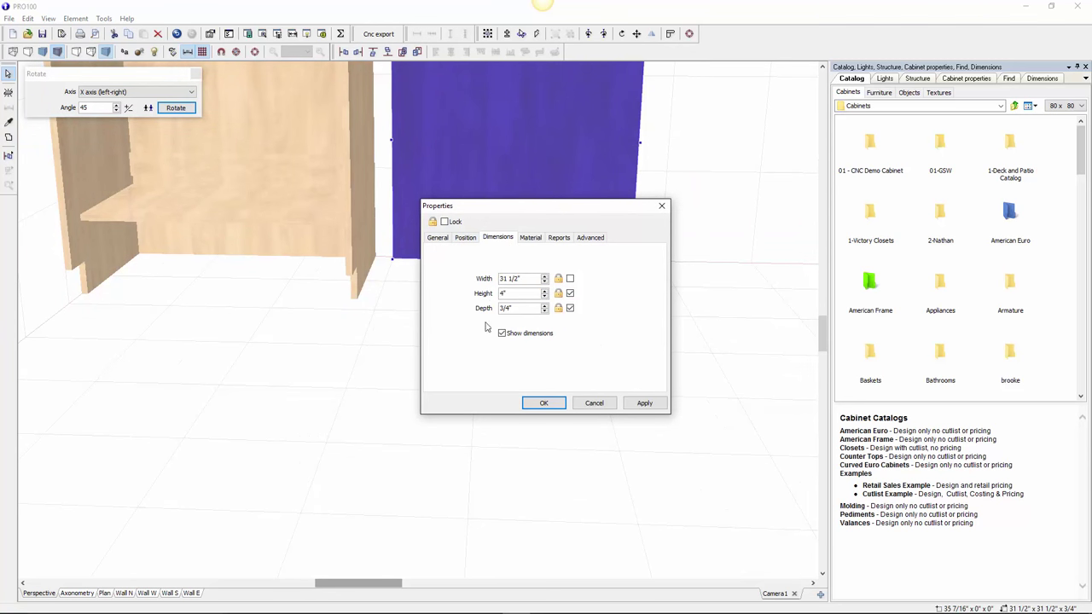
click(543, 402)
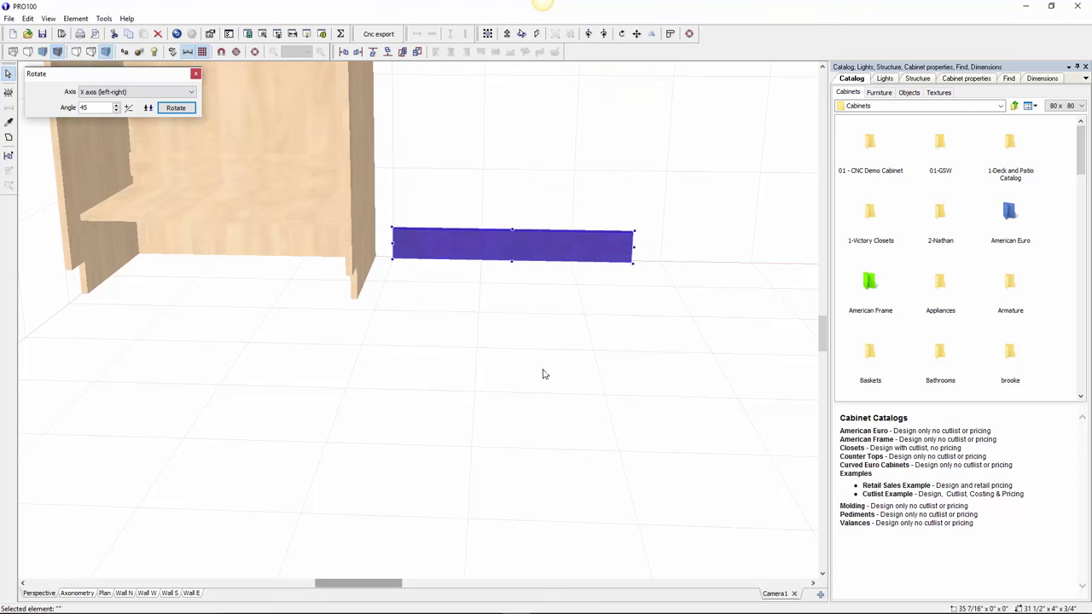
Shorten the 4" high board to about 26 1/16" and place it between the side panels, about 19 1/16" from the back wall
middle_drag(544, 333, 543, 399)
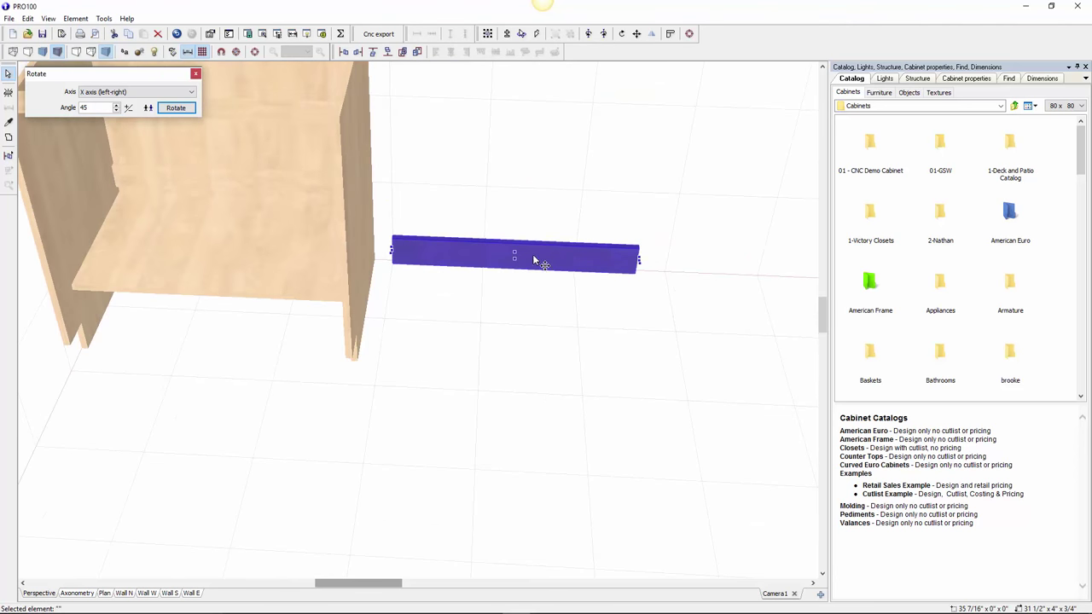
drag(534, 257, 294, 369)
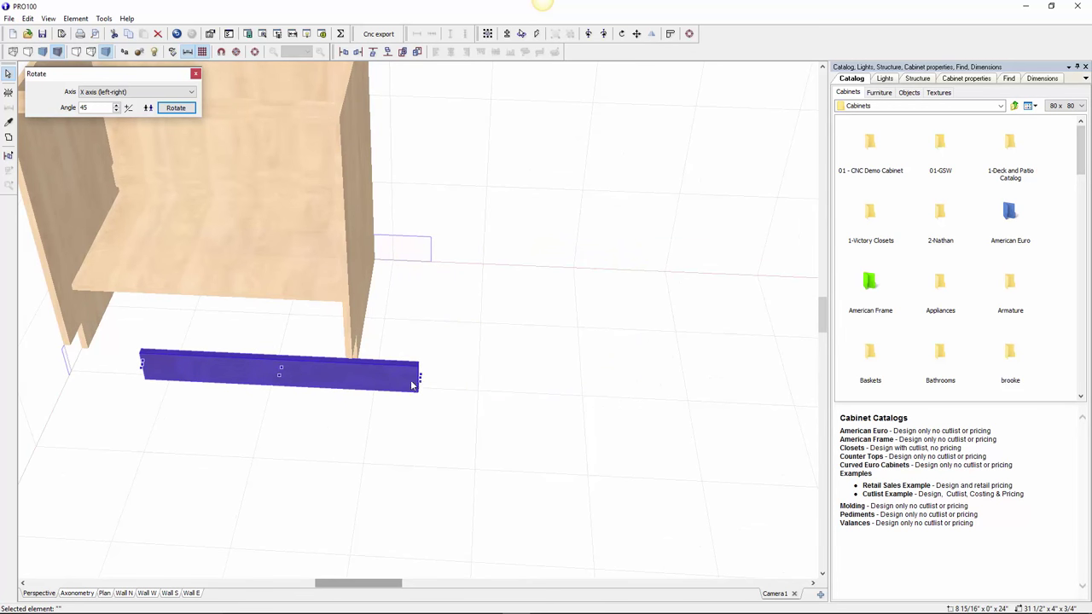
drag(412, 386, 311, 426)
drag(258, 402, 255, 373)
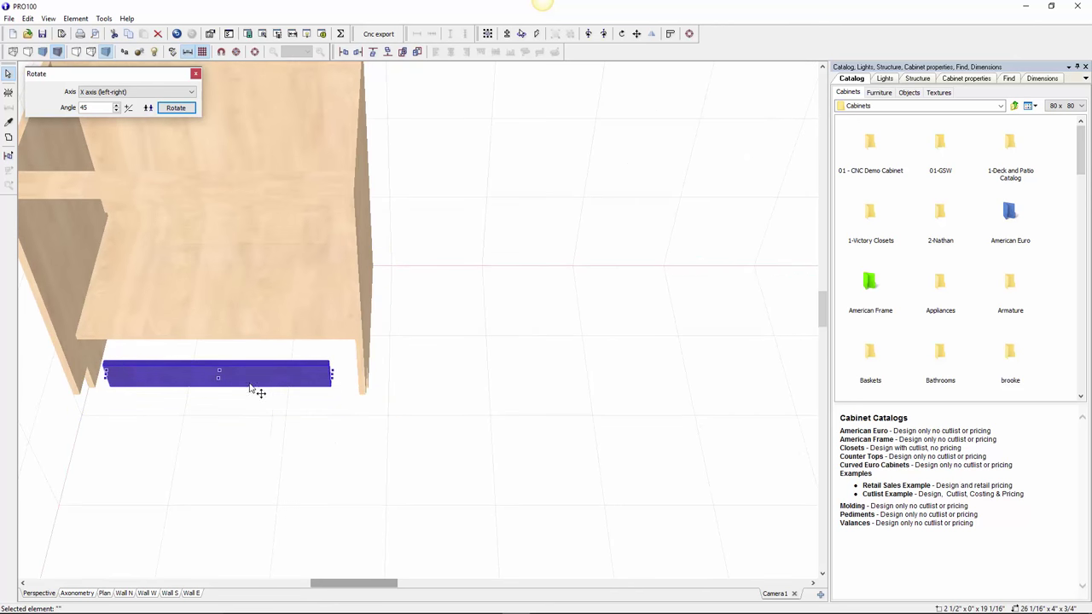
Slide the toe-kick board along the cabinet's width until it meets the inner face of the right side panel
drag(248, 420, 257, 405)
right_drag(261, 409, 263, 398)
scroll(261, 395, up, 3)
drag(275, 267, 342, 268)
right_drag(390, 293, 346, 311)
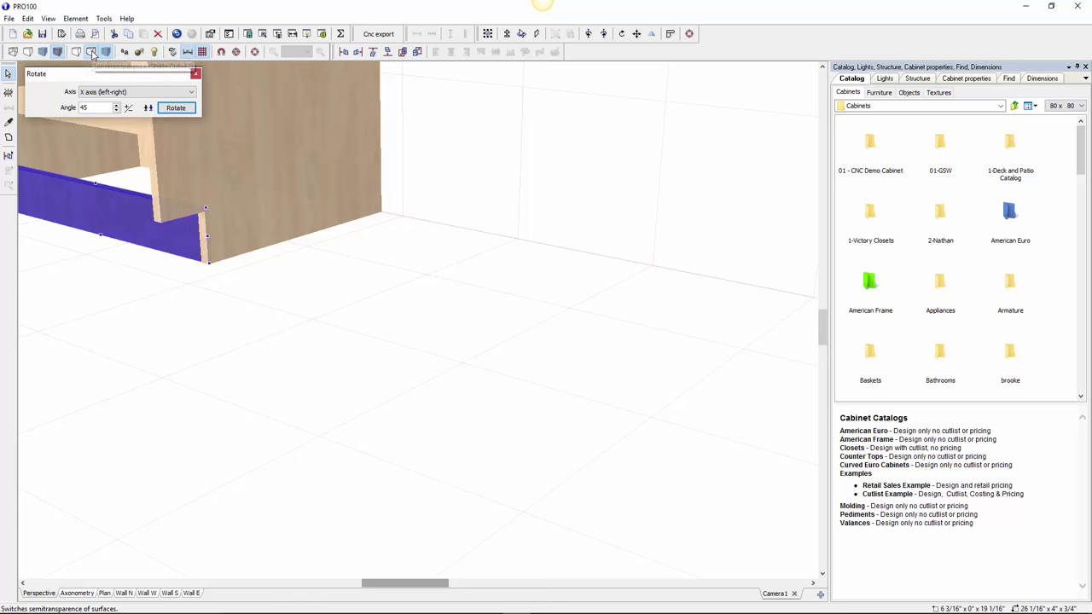
Examine in wireframe view how the toe-kick board's front face lines up with the right side panel's notch
click(13, 52)
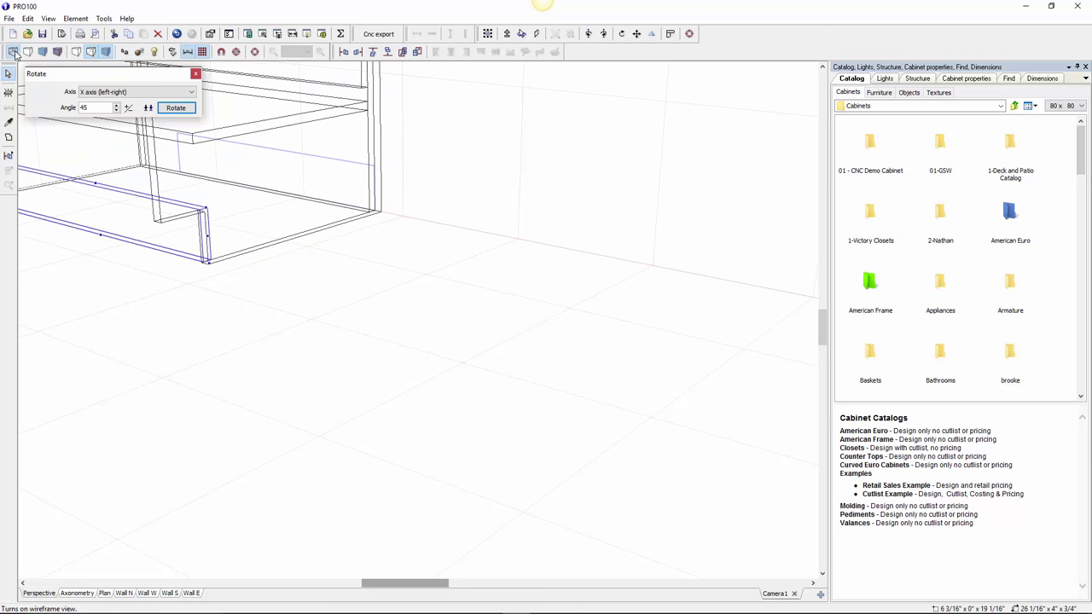
middle_drag(211, 289, 169, 268)
scroll(169, 266, up, 3)
click(171, 265)
right_drag(175, 271, 183, 273)
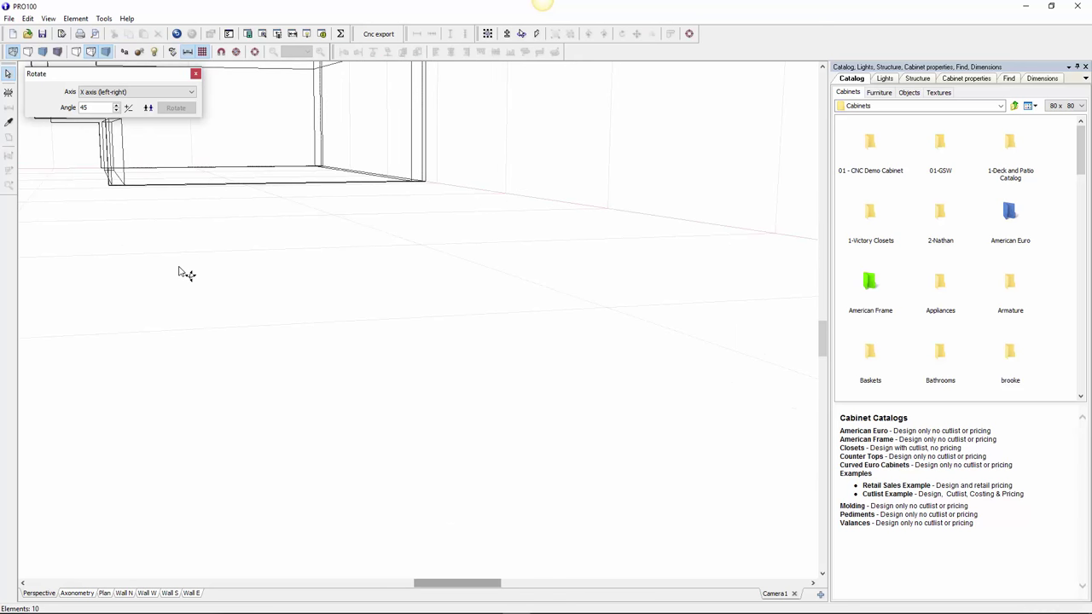
click(124, 165)
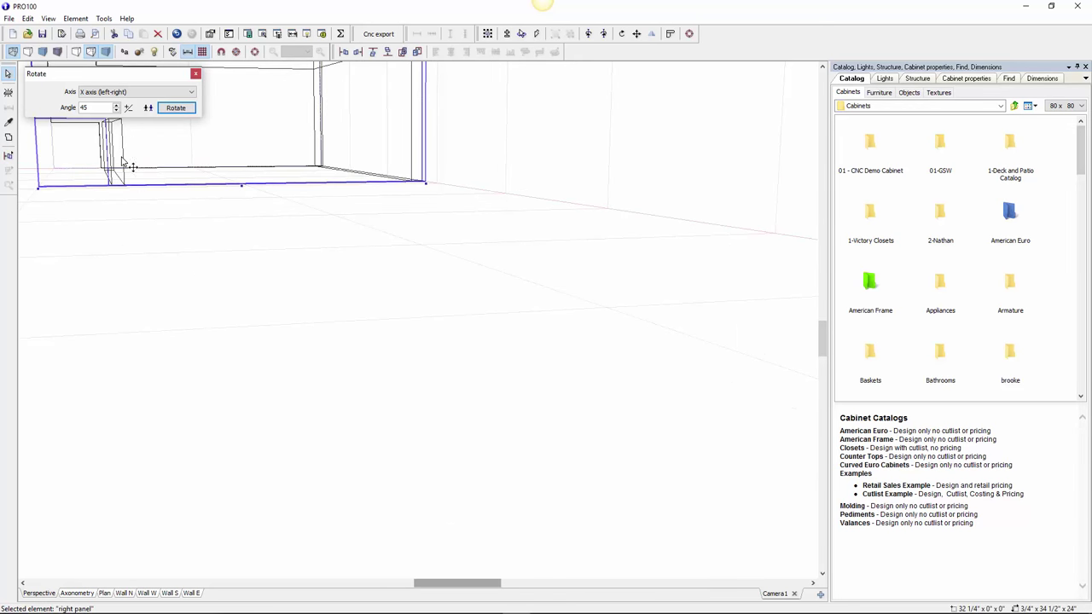
right_drag(143, 235, 201, 240)
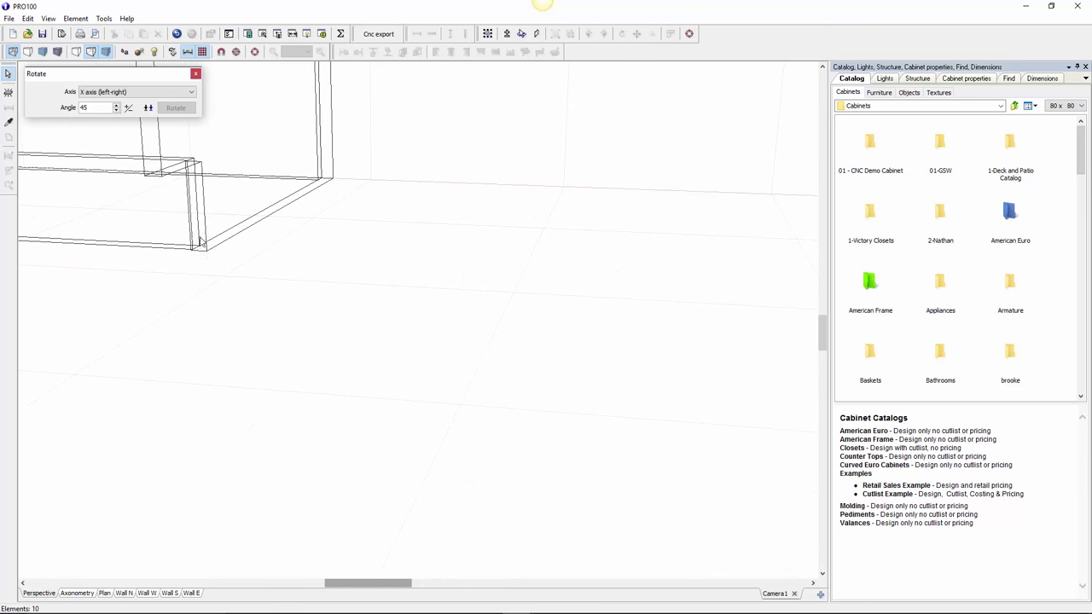
Move the toe-kick board forward to 19 1/4" from the back wall, flush with the side panels' notch
click(123, 217)
right_drag(174, 279, 138, 267)
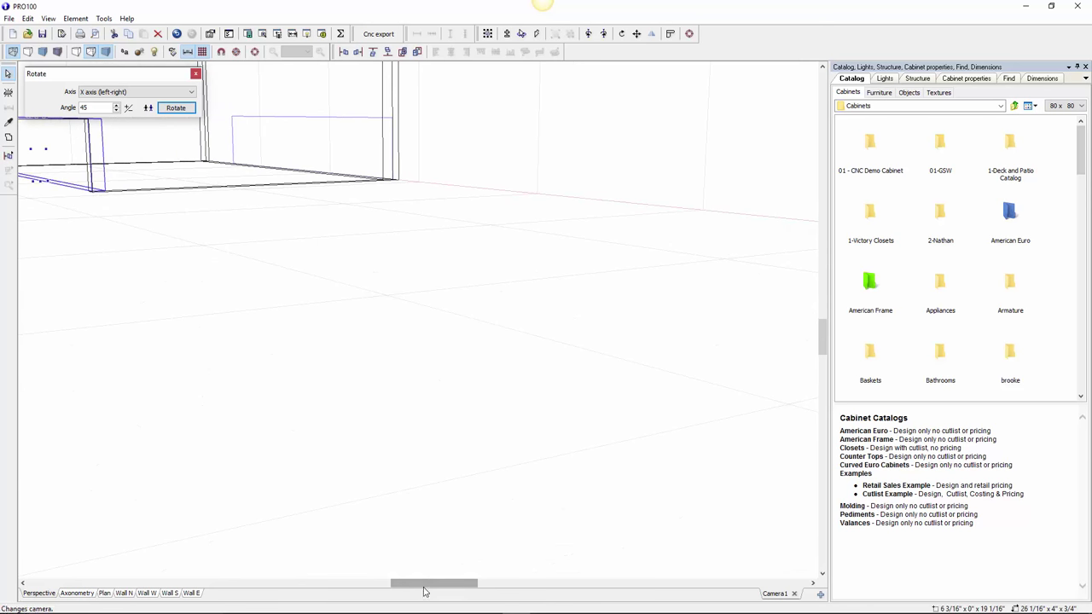
drag(424, 589, 396, 584)
mouse_move(826, 349)
mouse_down()
mouse_move(828, 338)
mouse_move(827, 347)
mouse_up()
right_drag(777, 364, 700, 375)
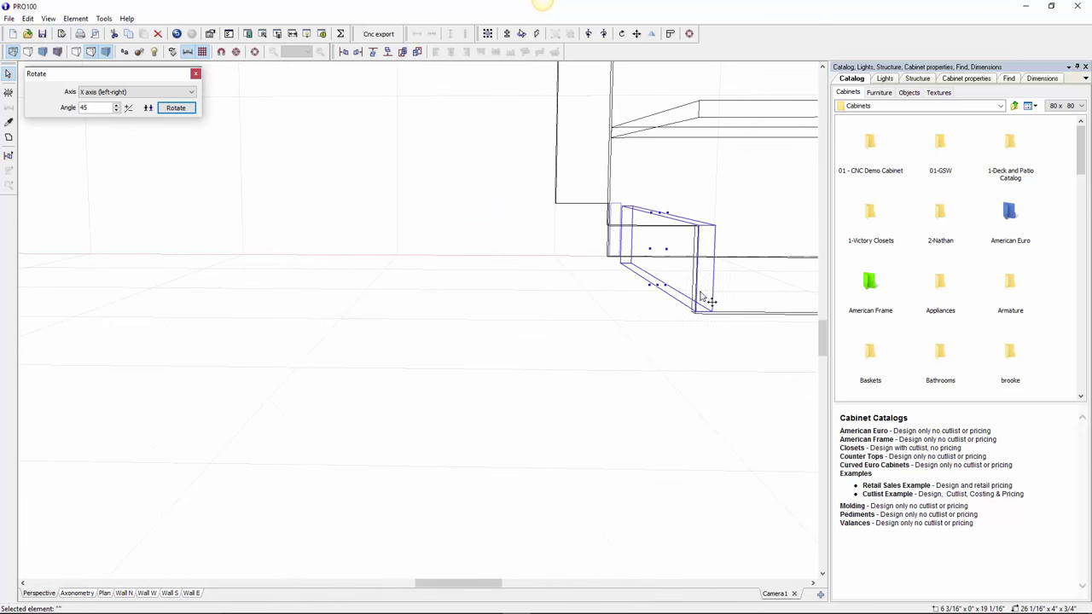
drag(700, 292, 696, 295)
click(646, 369)
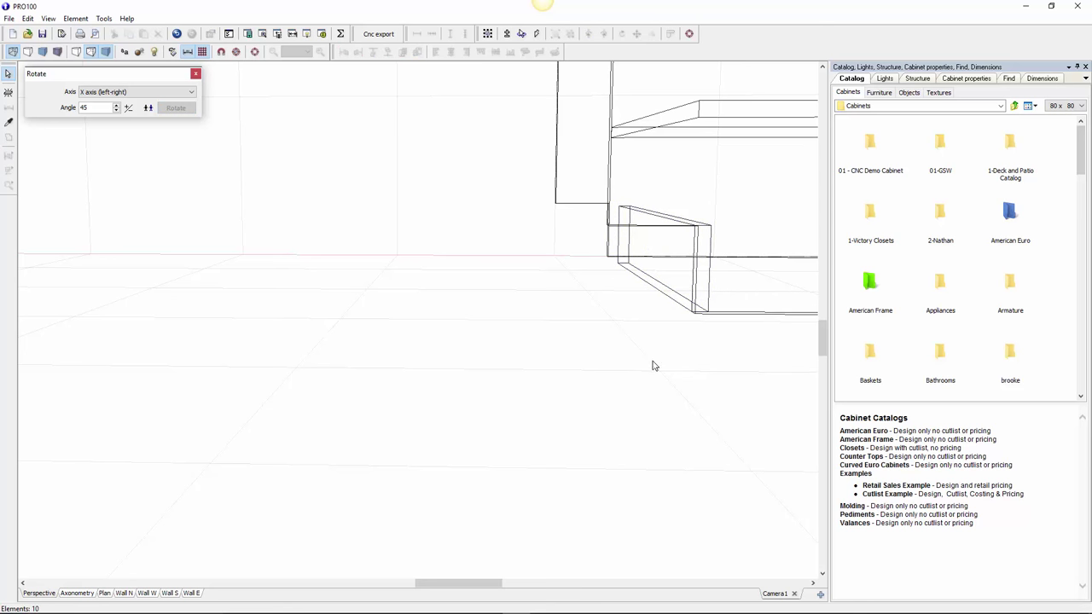
Return the model from wireframe to the textured view with surface shading on
drag(686, 374, 744, 376)
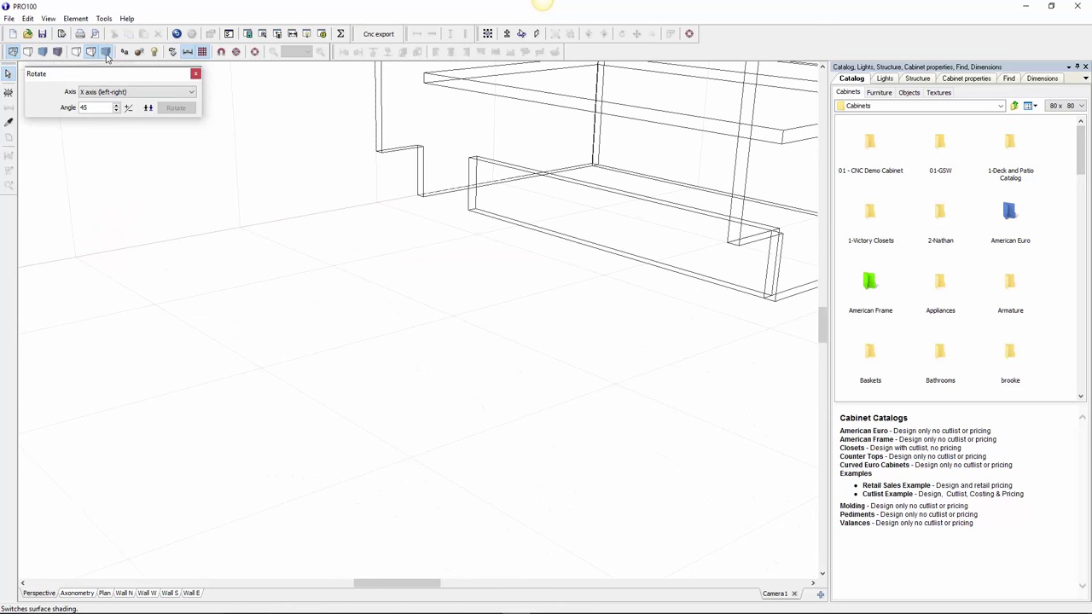
click(54, 53)
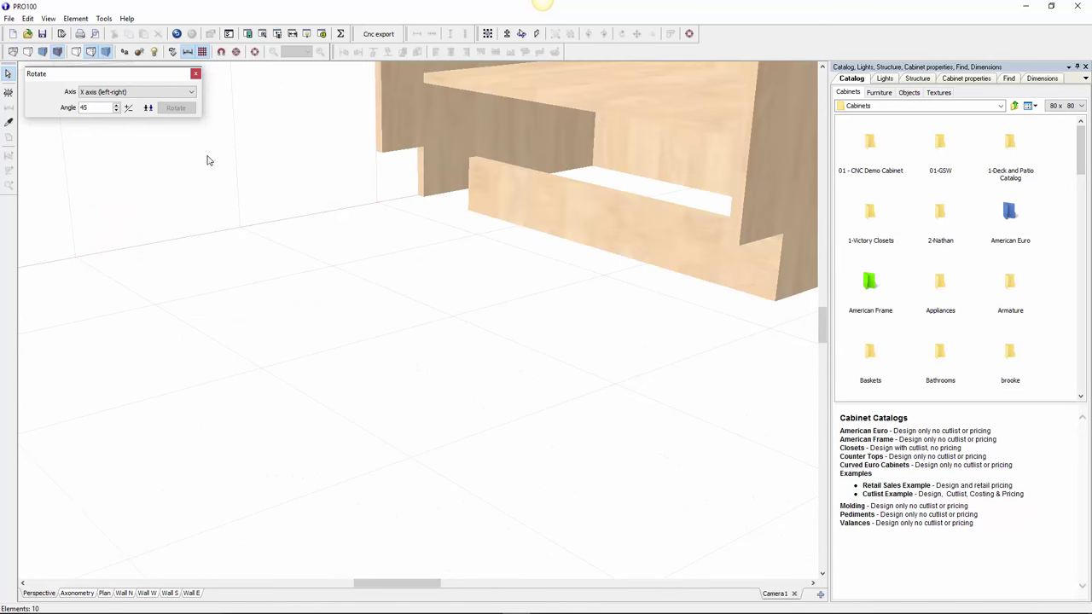
click(105, 55)
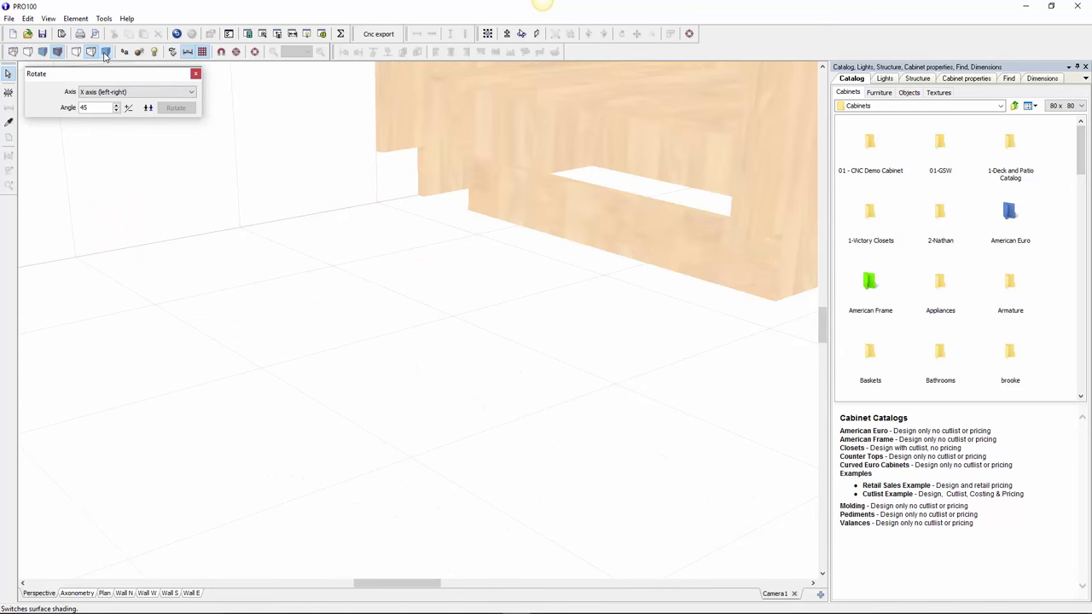
click(57, 53)
click(57, 53)
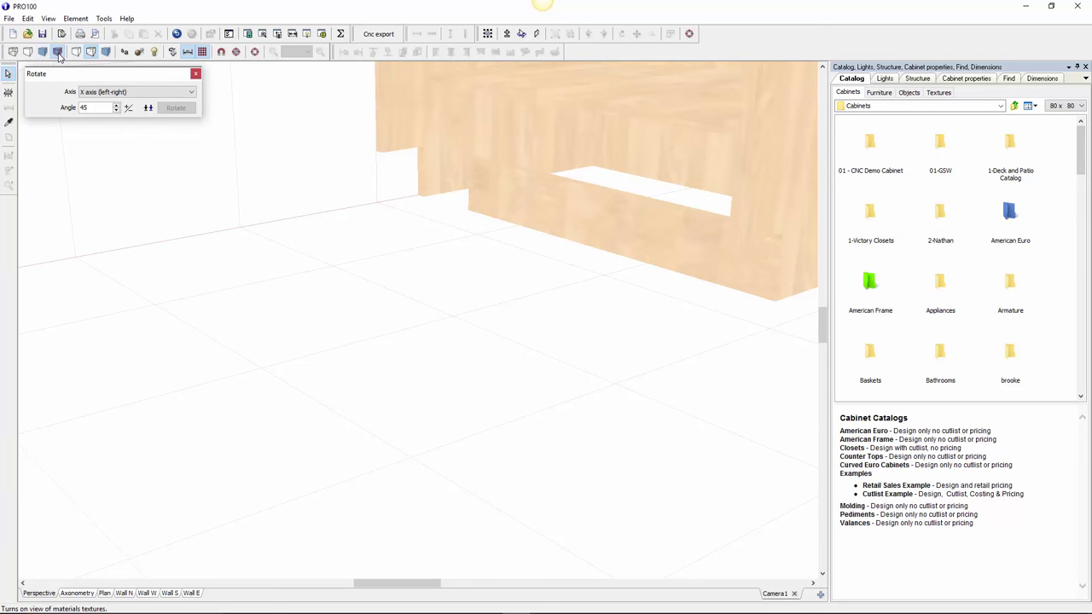
click(107, 52)
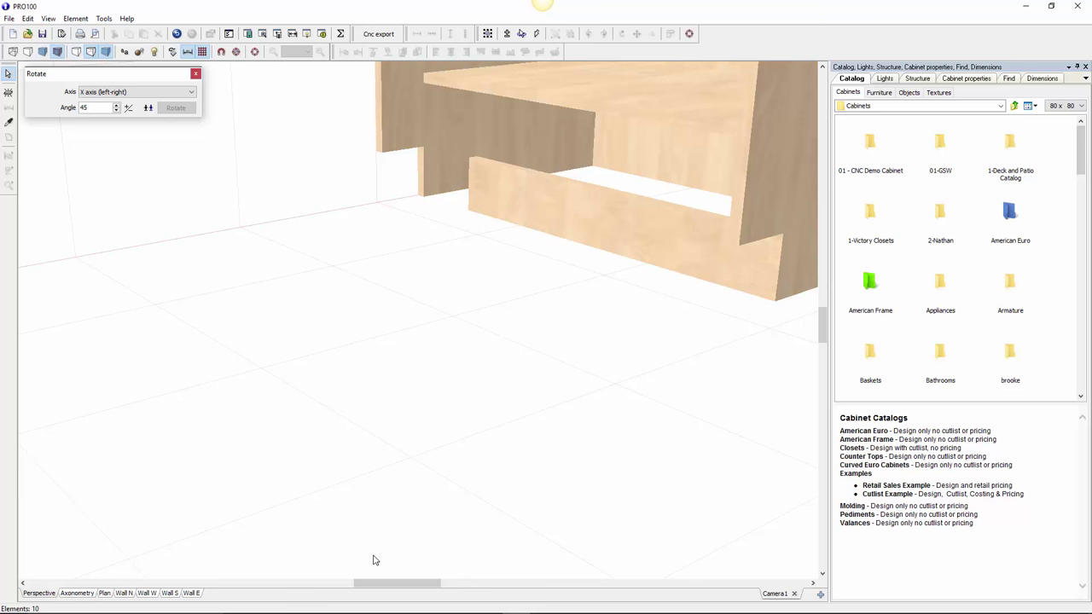
Stretch the toe-kick board to the left side panel, making it 31 1/2" wide
drag(389, 584, 406, 586)
drag(416, 453, 443, 429)
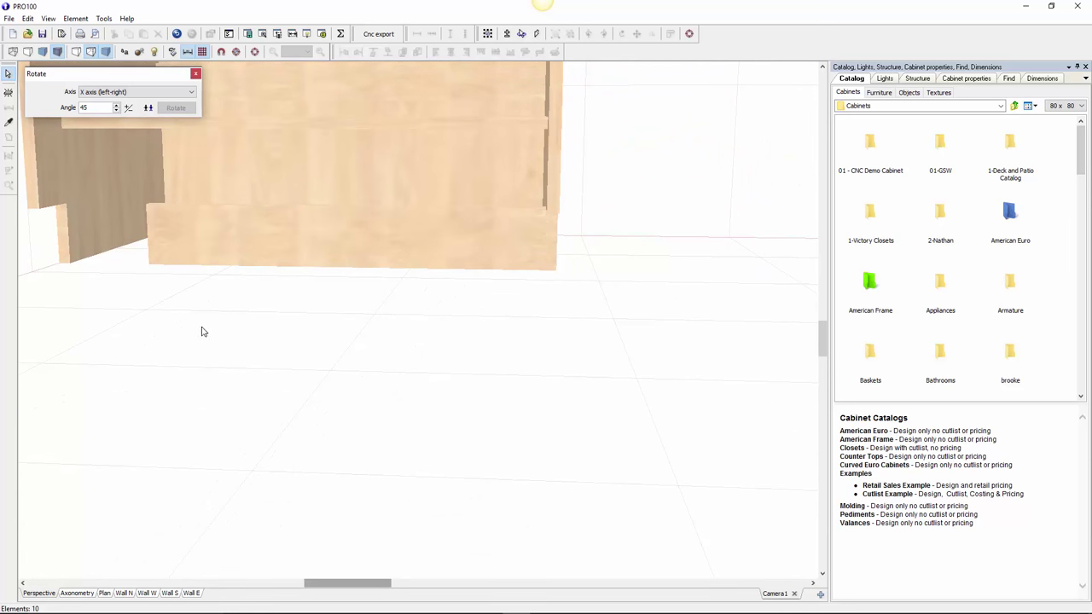
drag(356, 588, 351, 586)
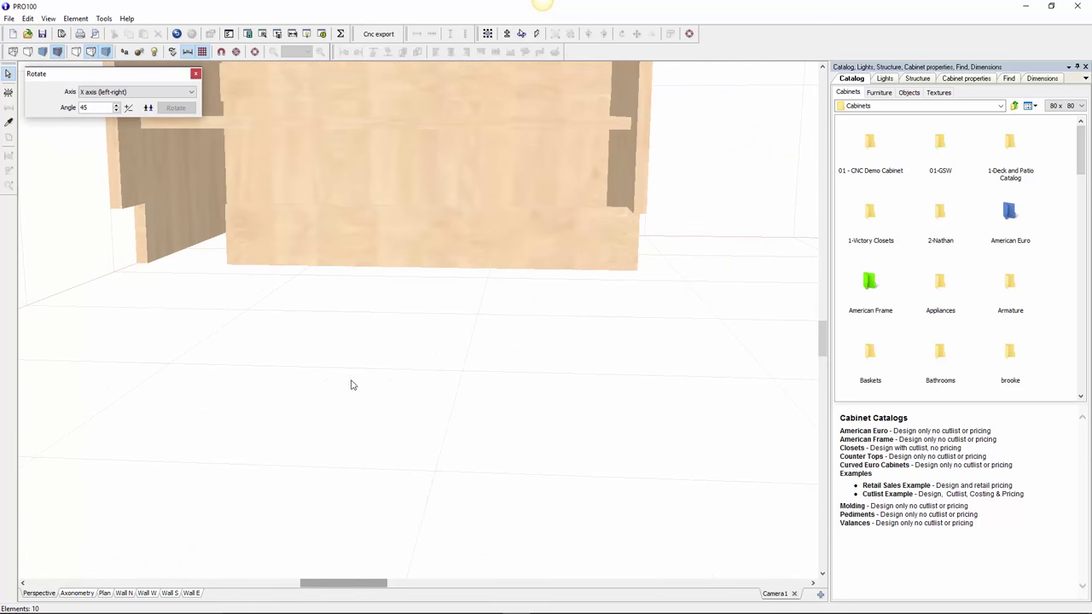
click(334, 259)
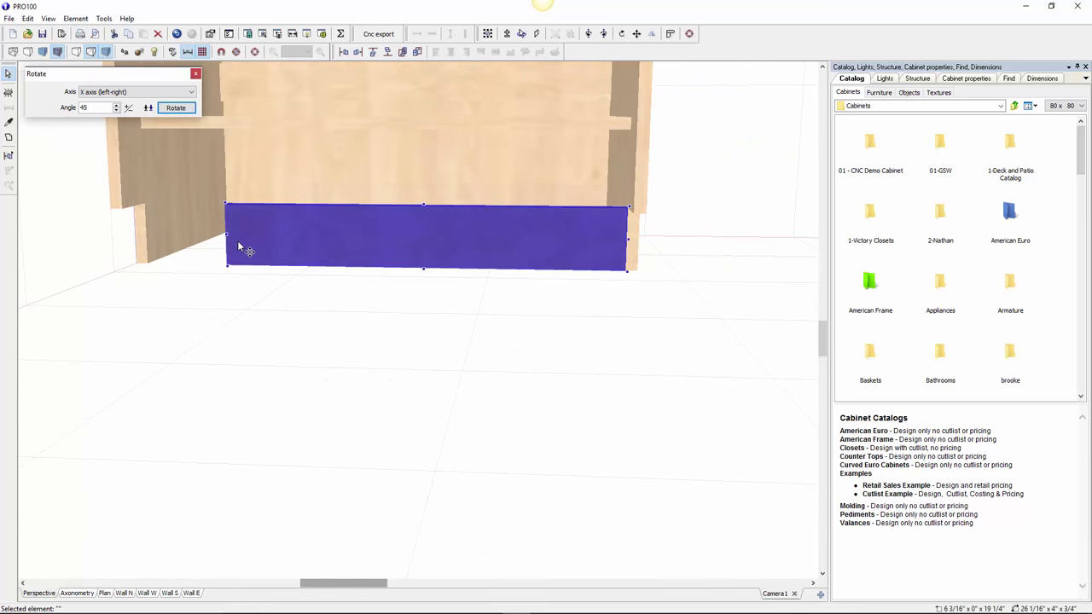
drag(227, 239, 121, 236)
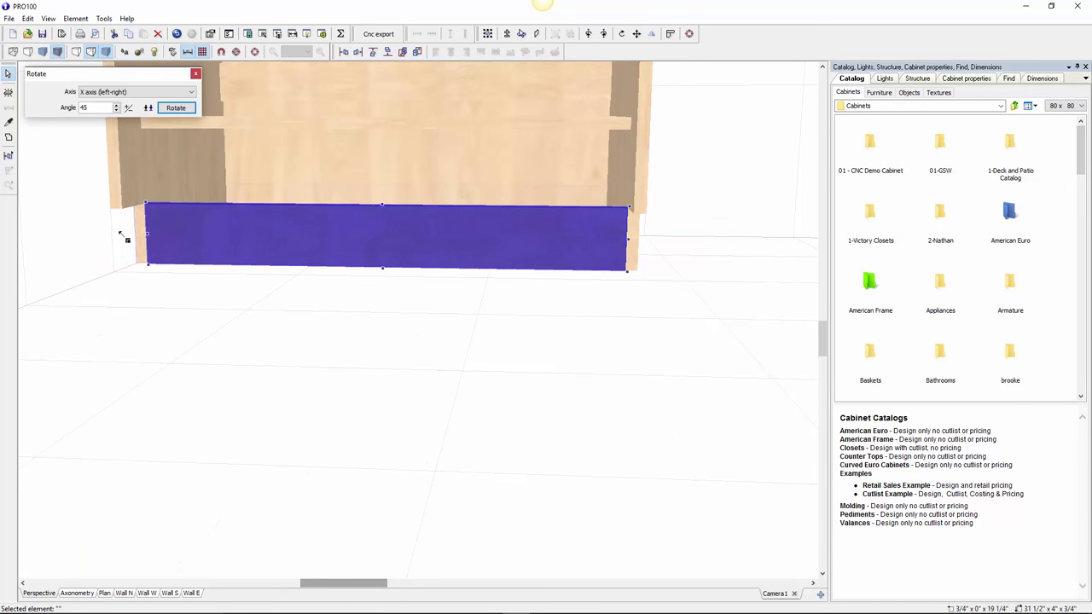
click(184, 284)
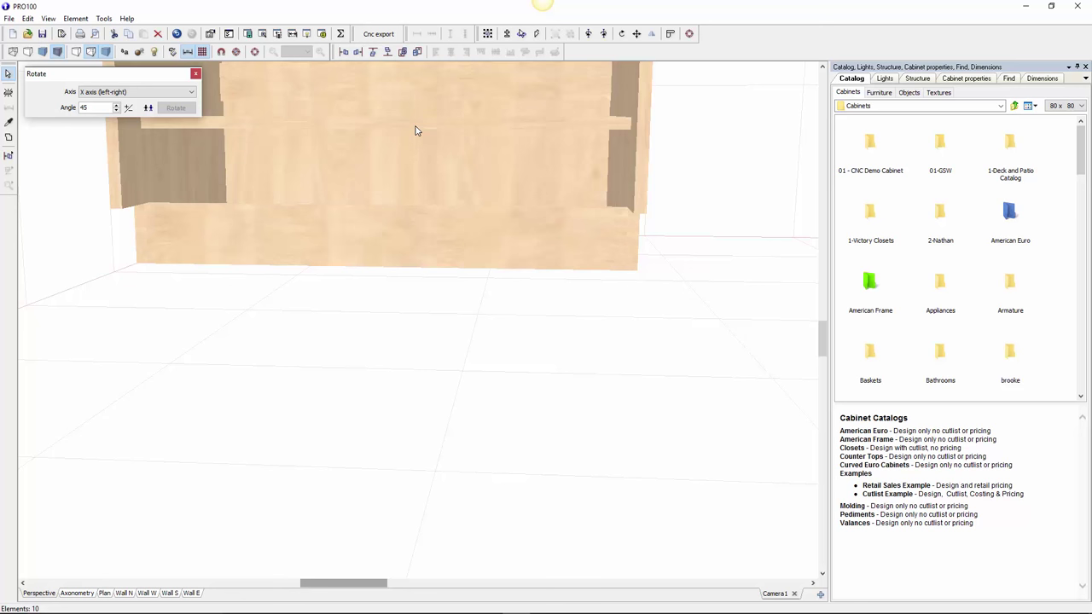
Lower the bottom panel onto the top edge of the toe-kick board, 4" above the floor
drag(415, 133, 402, 218)
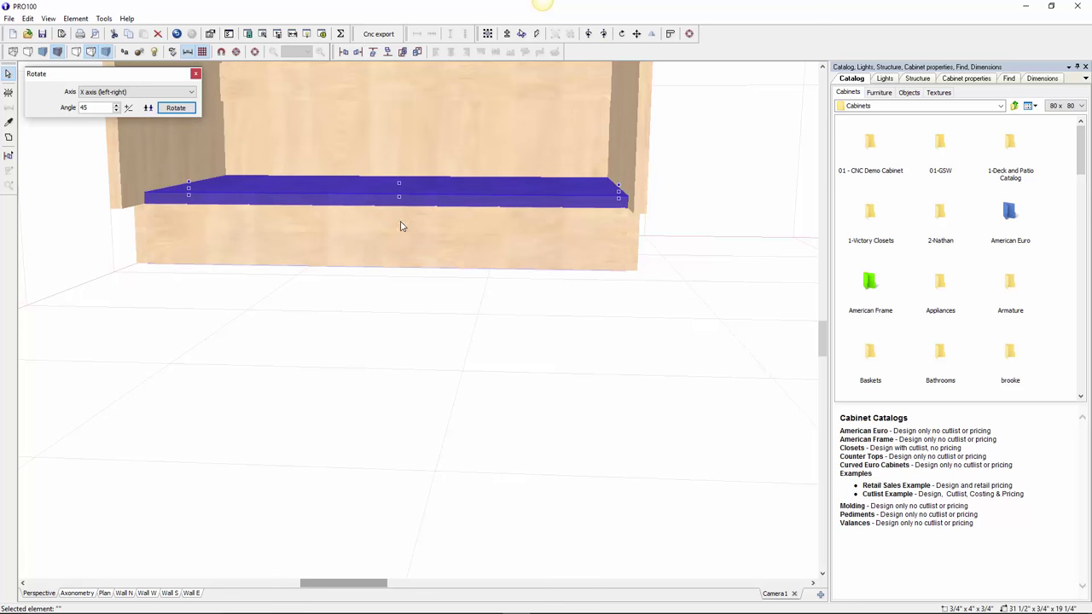
click(399, 313)
mouse_move(476, 331)
mouse_down()
mouse_move(464, 333)
mouse_move(474, 335)
mouse_up()
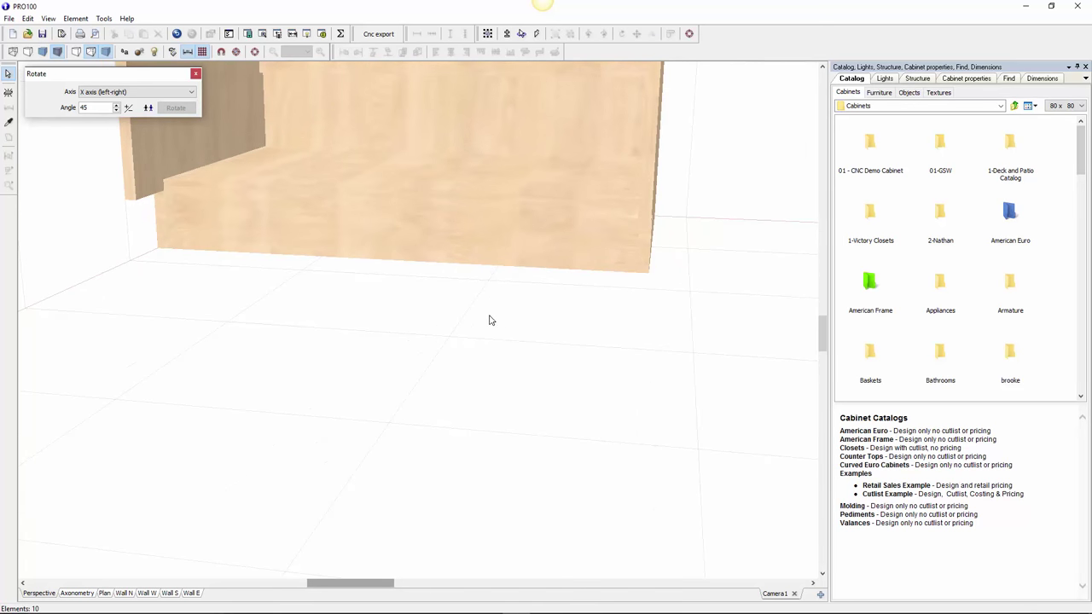
click(577, 210)
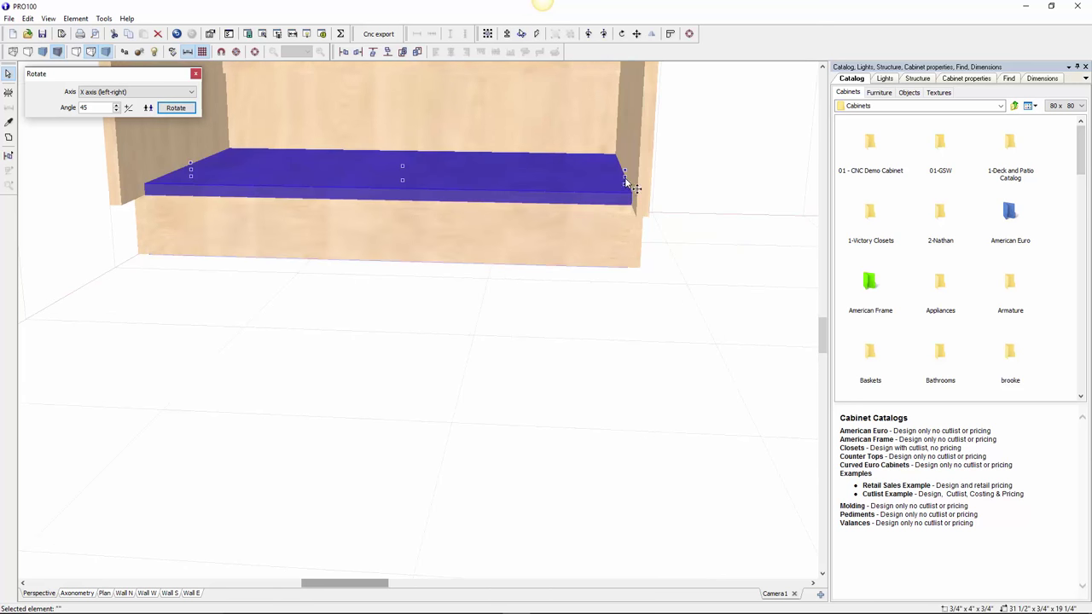
key(Delete)
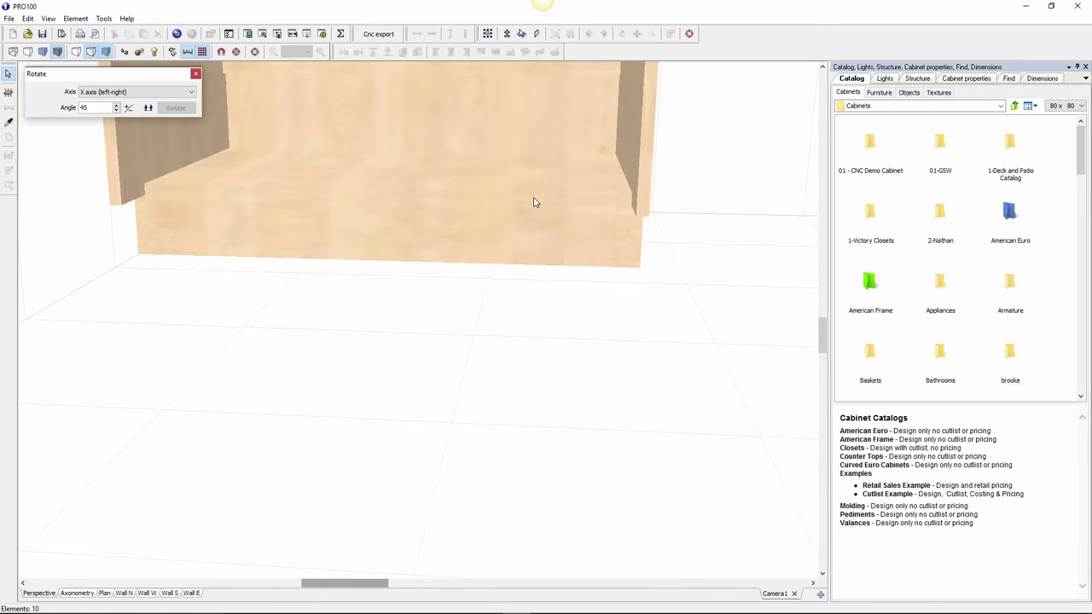
key(ctrl+z)
double_click(533, 196)
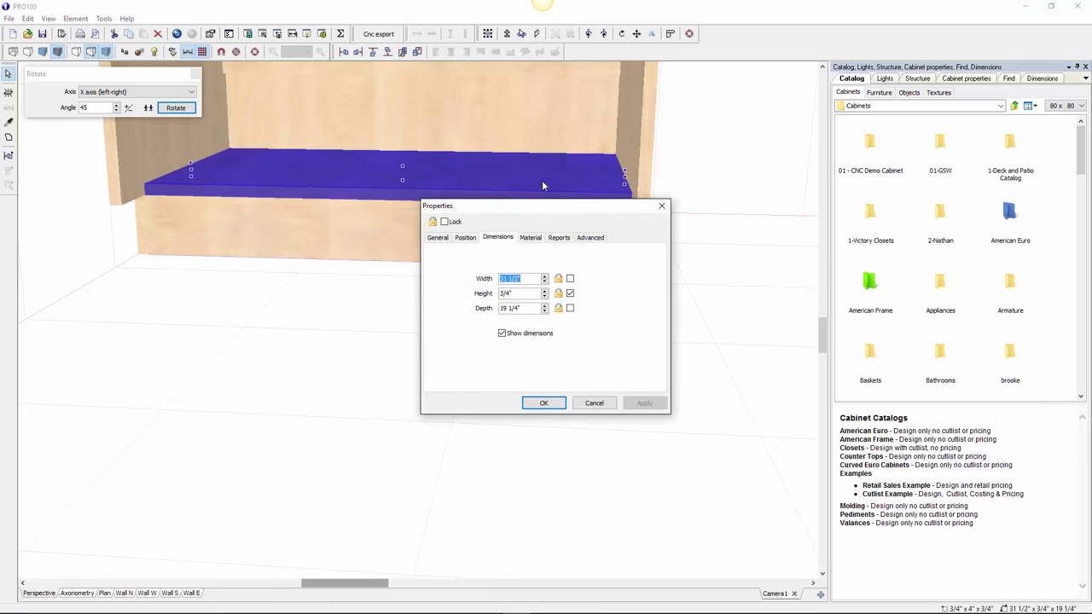
click(661, 206)
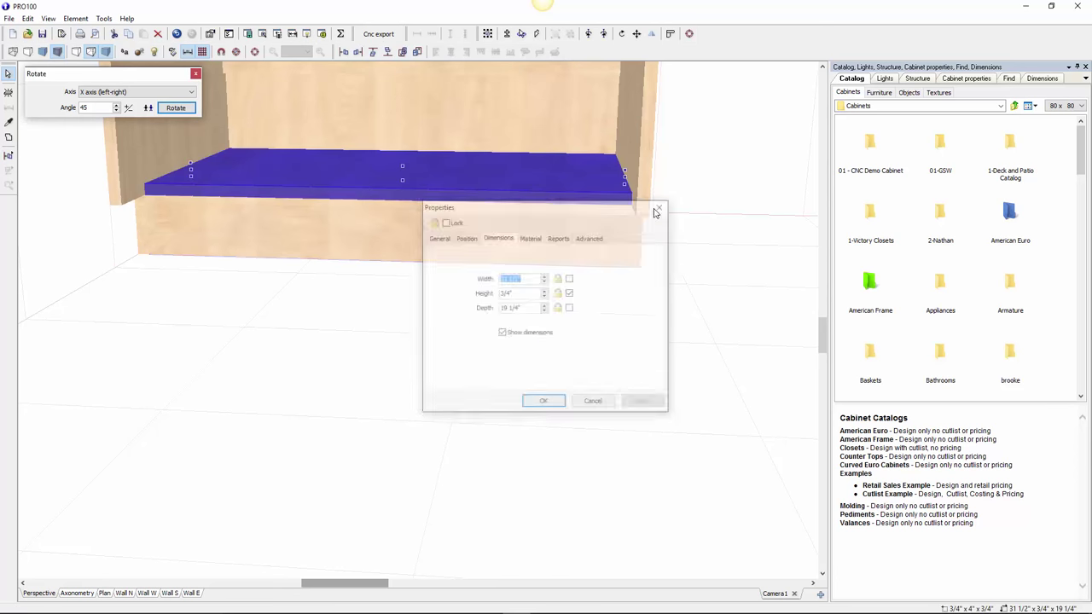
Name the horizontal panel resting on the toe-kick board "bottom" in its properties
double_click(538, 193)
click(441, 239)
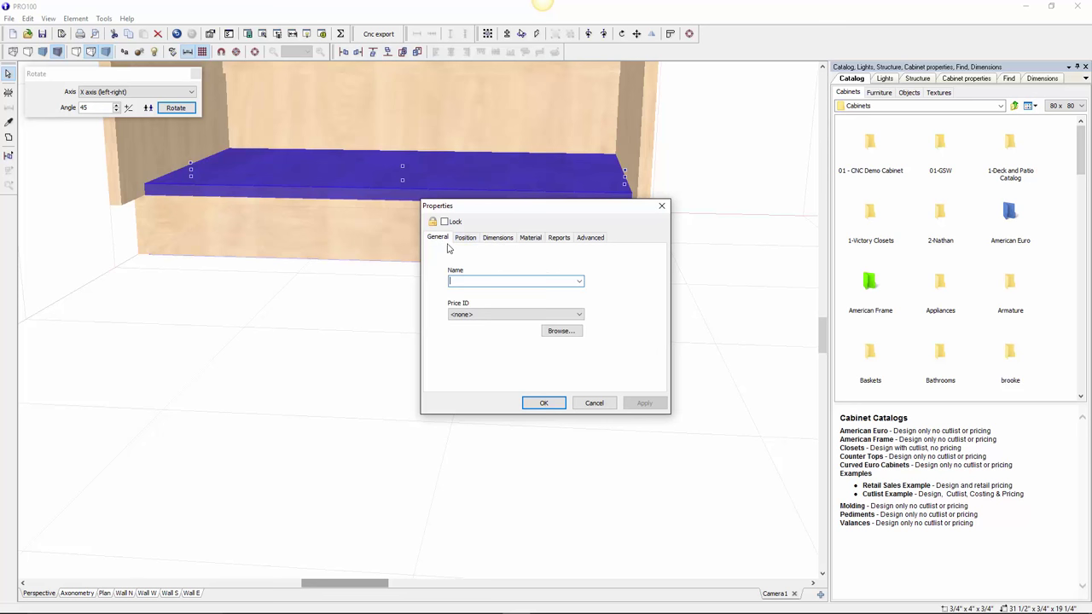
text(bottom)
click(544, 403)
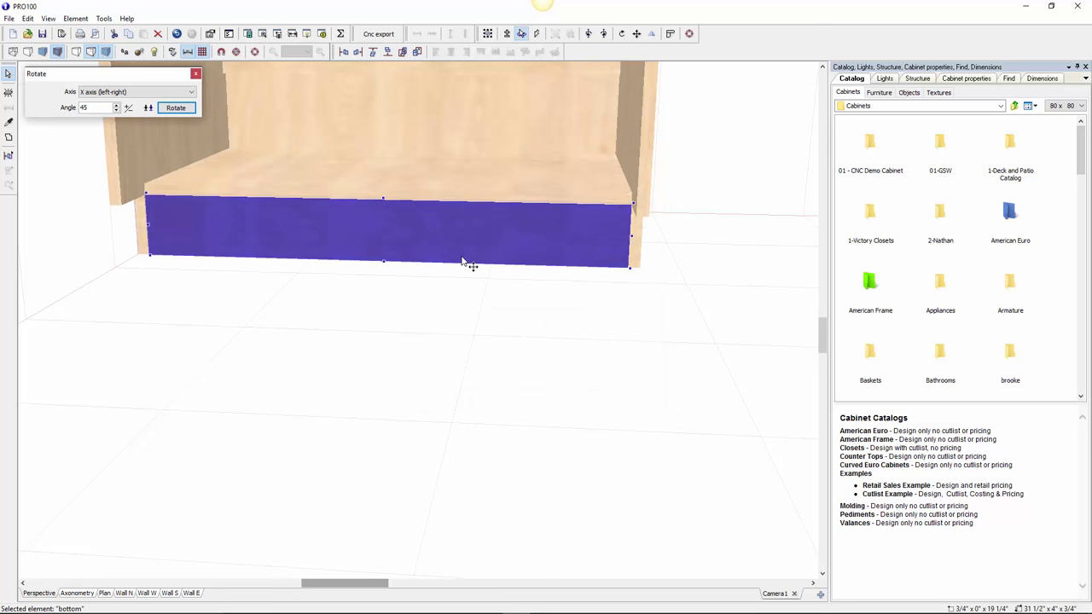
Name the 4" high front board beneath the bottom panel "toe kick"
double_click(463, 262)
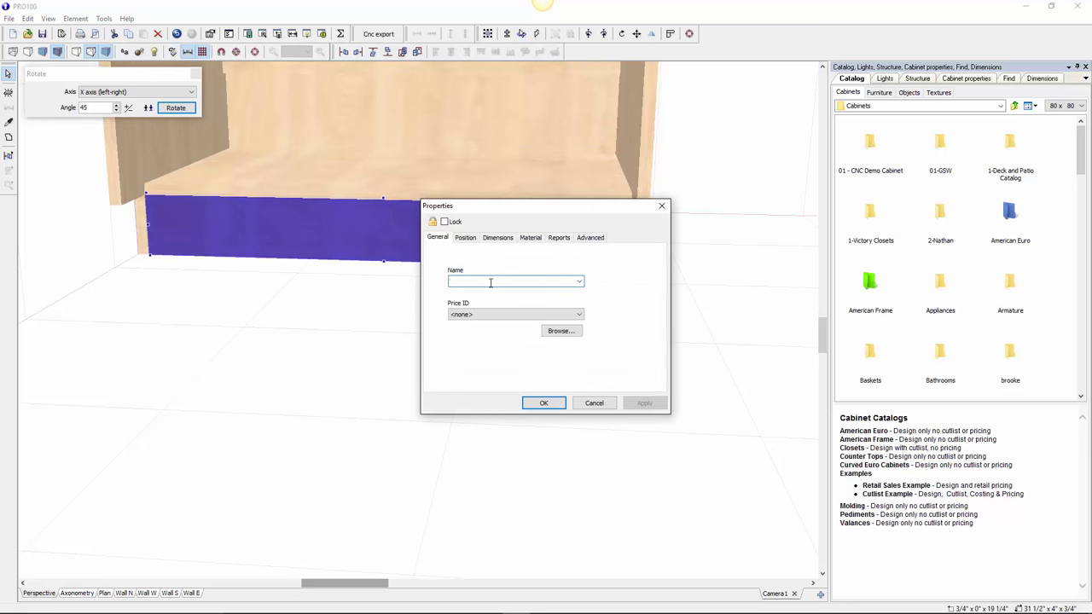
text(toe kick)
click(546, 402)
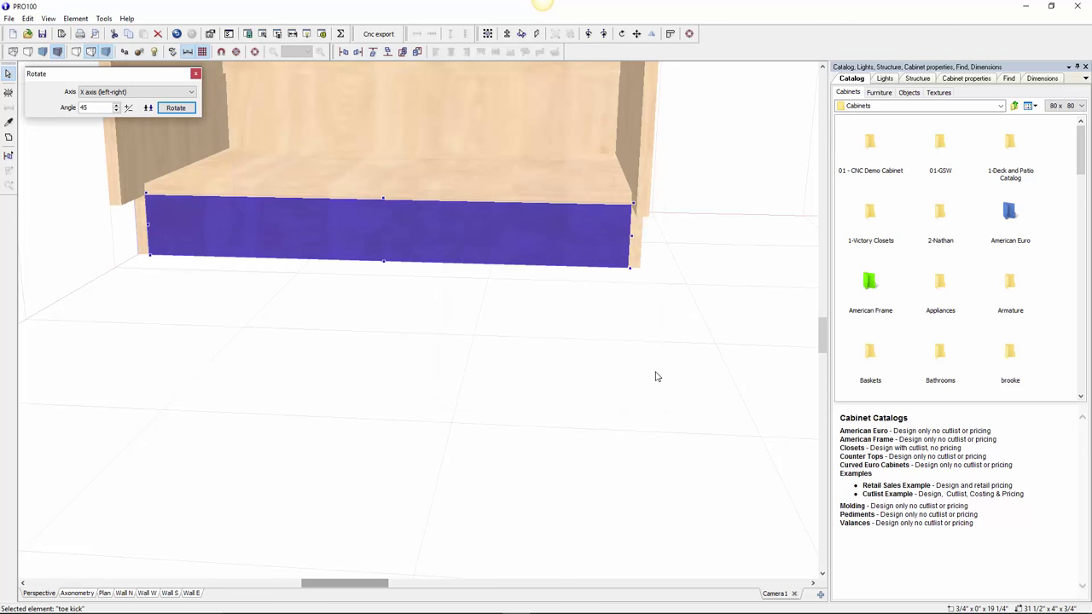
Centre the view on the cabinet's back panel and turn on antialiasing
scroll(671, 358, down, 4)
click(461, 154)
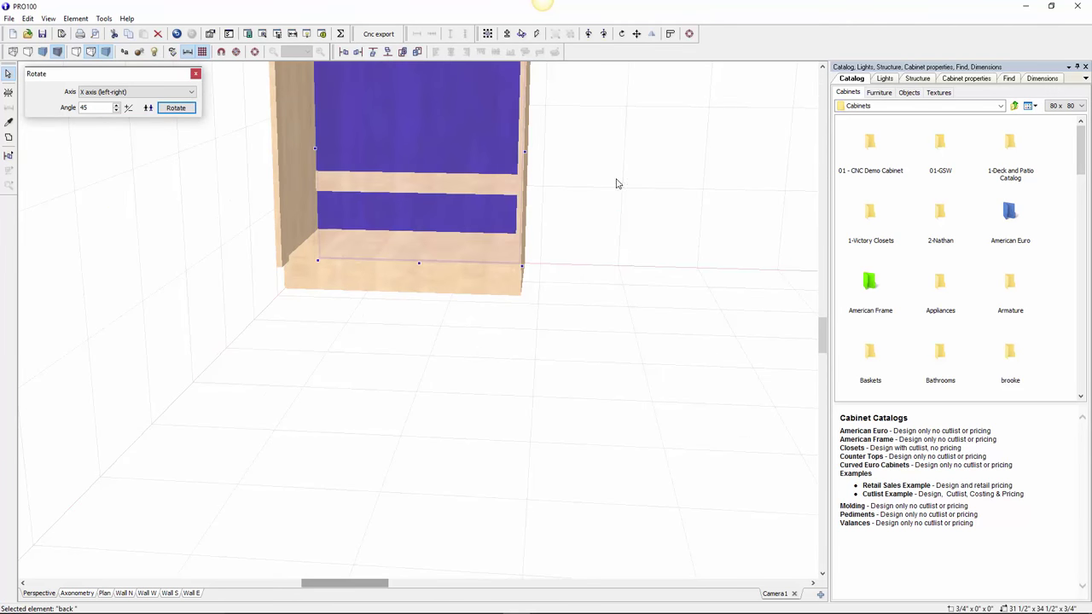
click(690, 35)
click(709, 270)
middle_drag(691, 334, 673, 343)
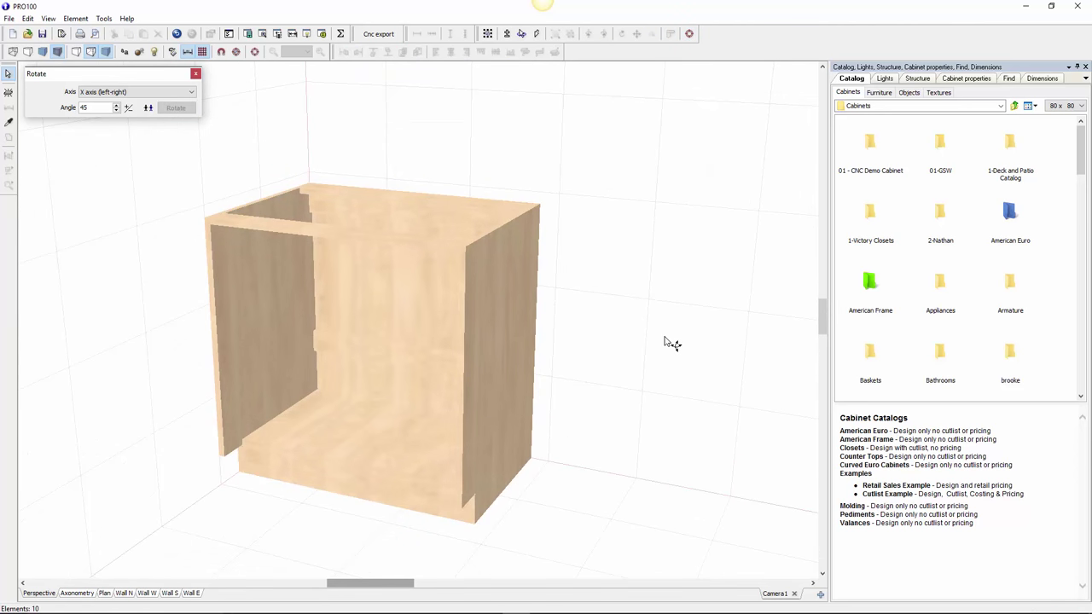
click(127, 53)
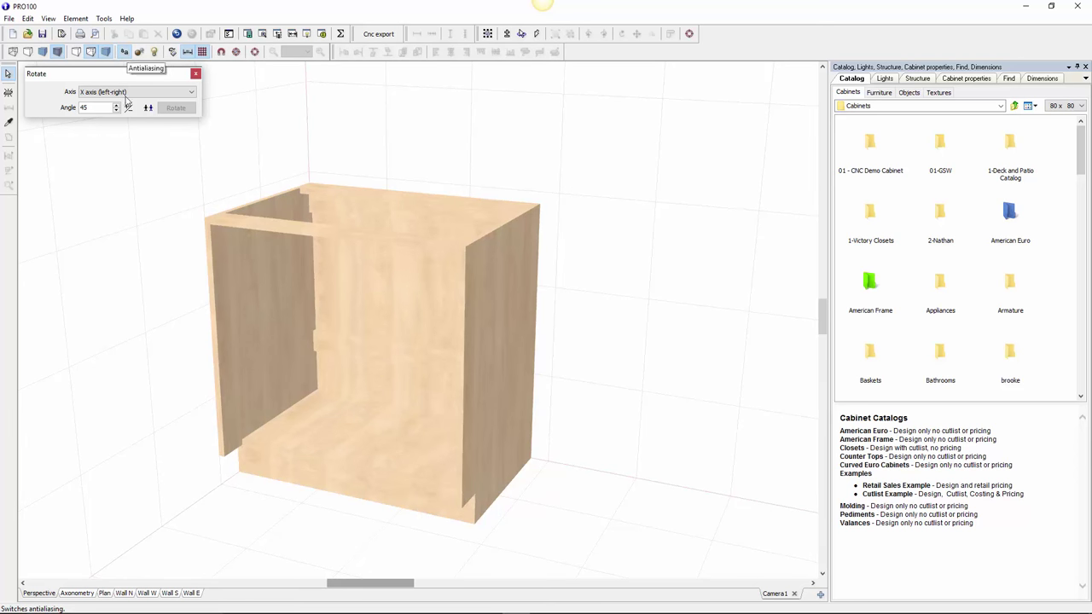
Display the cabinet in plain material colours without textures and show the contours of its parts
click(43, 52)
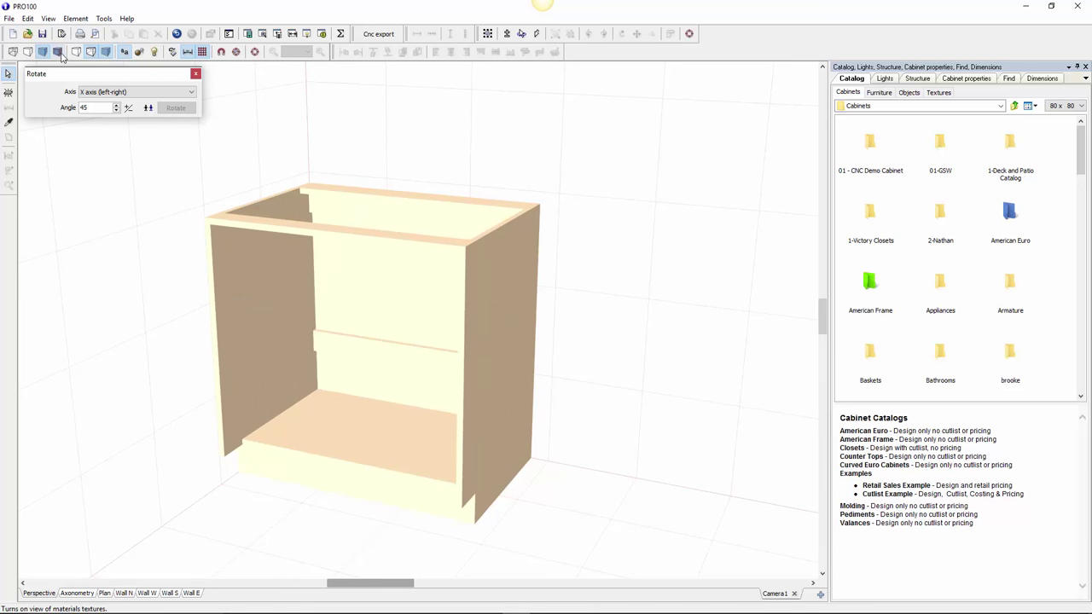
click(58, 52)
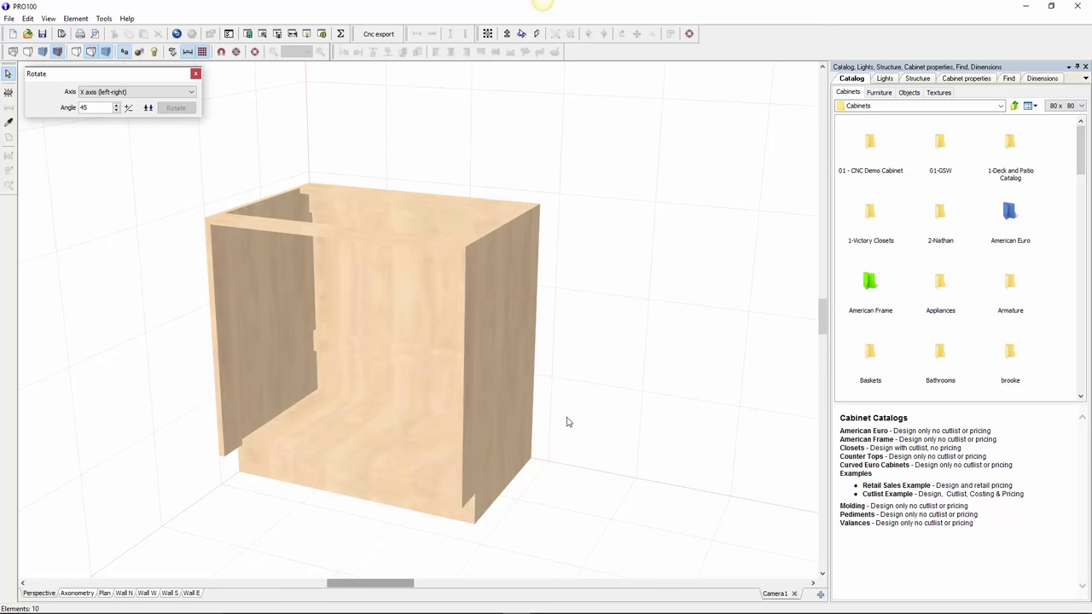
drag(567, 416, 583, 403)
right_drag(591, 411, 584, 409)
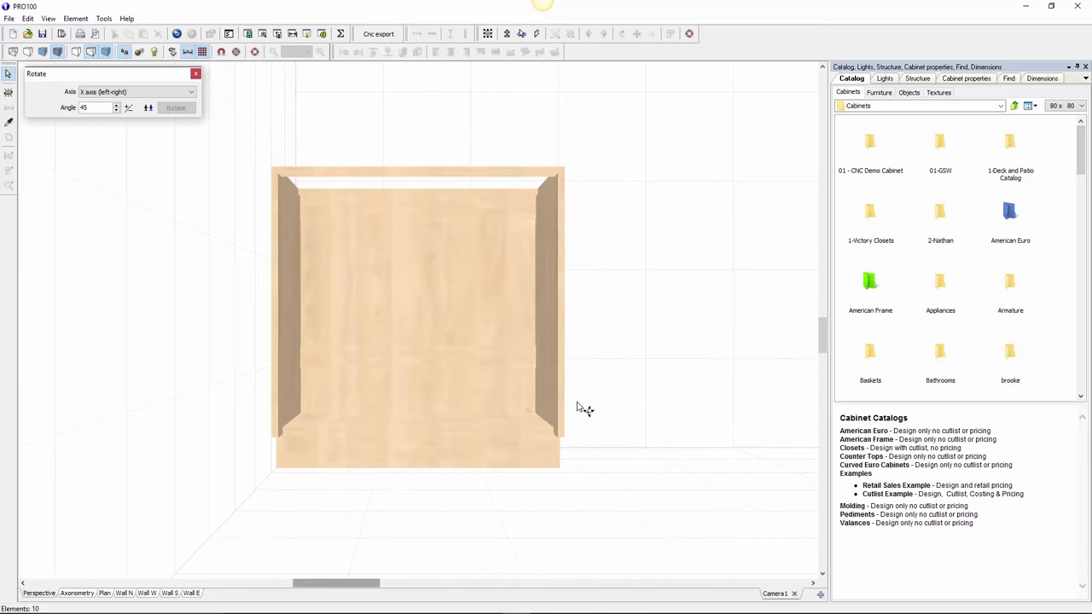
click(43, 52)
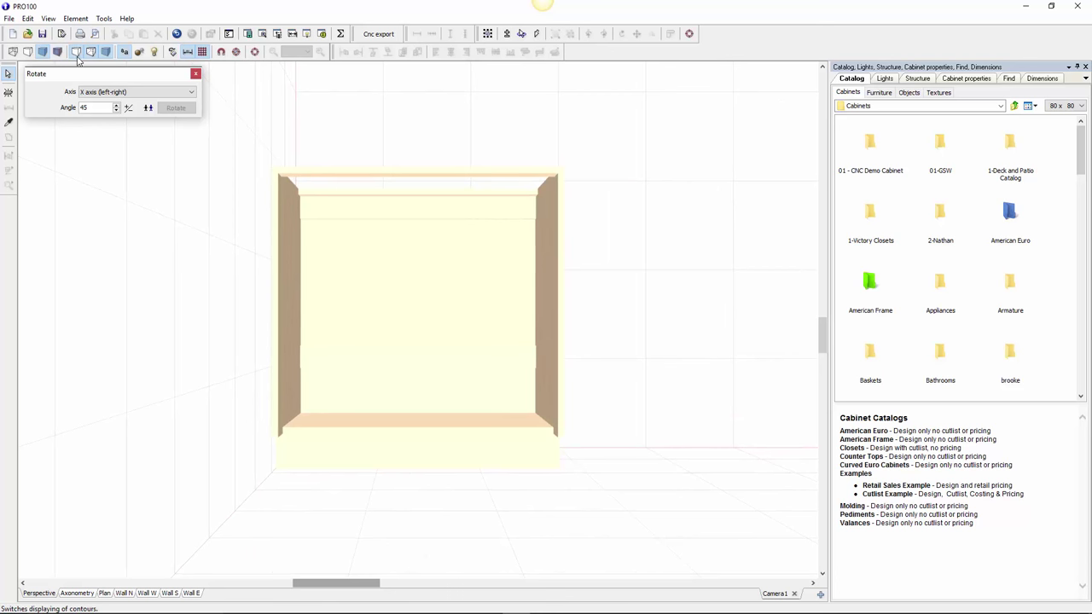
click(76, 52)
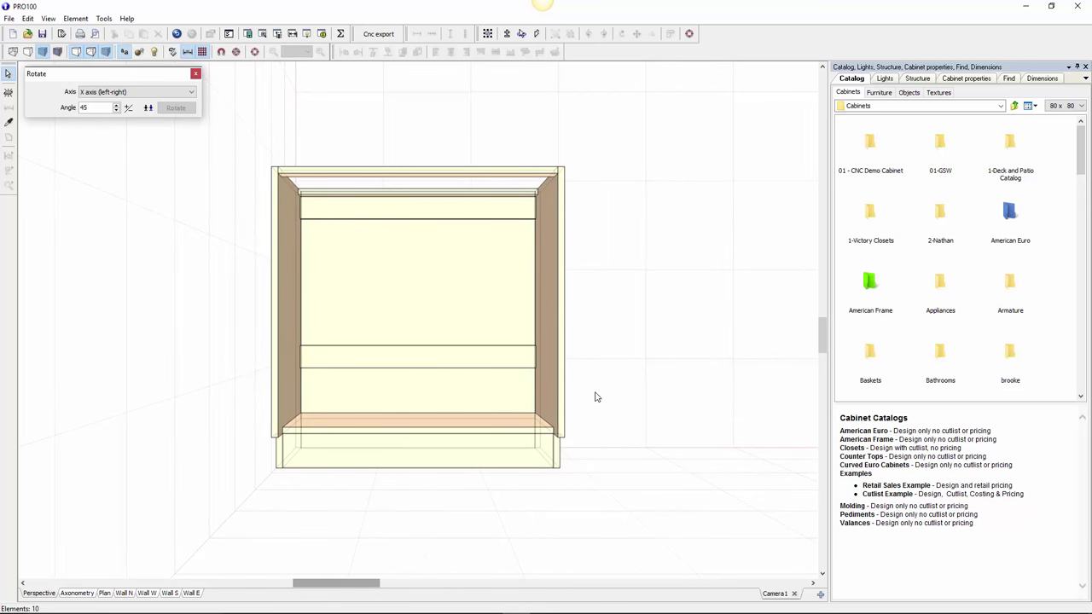
drag(596, 393, 581, 402)
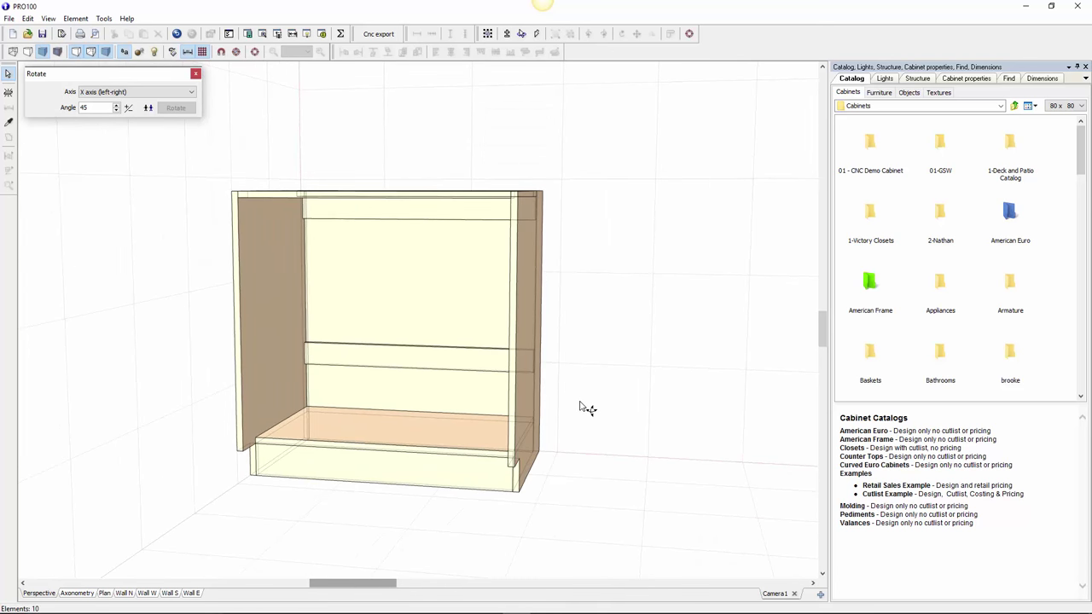
Lower the bottom back stretcher to just above the bottom panel, 4 15/16" above the floor
click(426, 368)
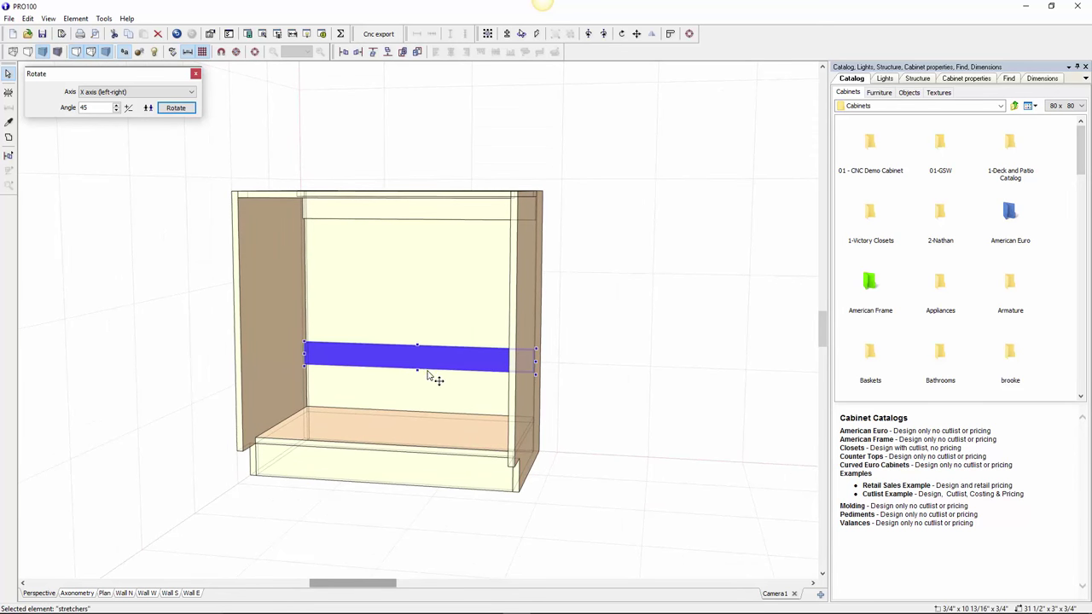
drag(432, 377, 429, 411)
key(ctrl+Down)
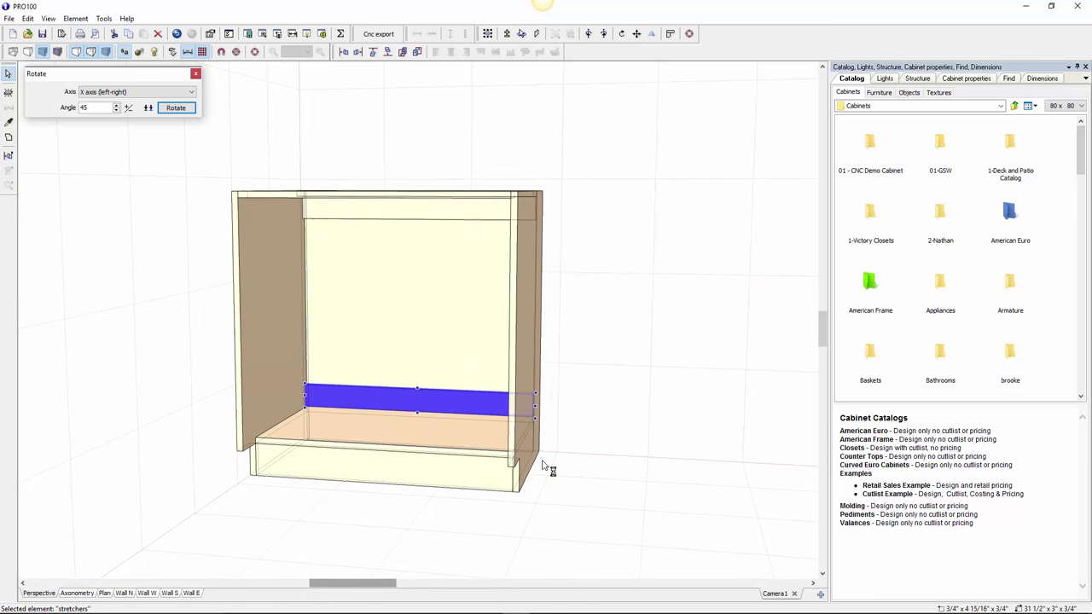
drag(543, 461, 474, 463)
right_drag(475, 468, 570, 453)
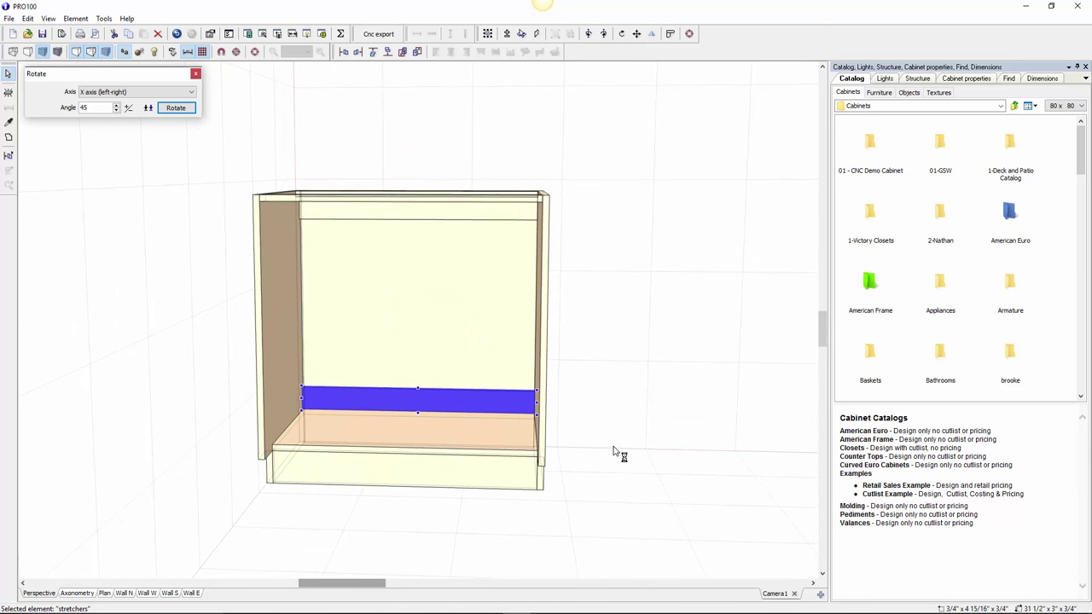
scroll(604, 412, down, 1)
mouse_move(598, 429)
right_down()
mouse_move(583, 451)
mouse_move(549, 453)
mouse_move(595, 428)
right_up()
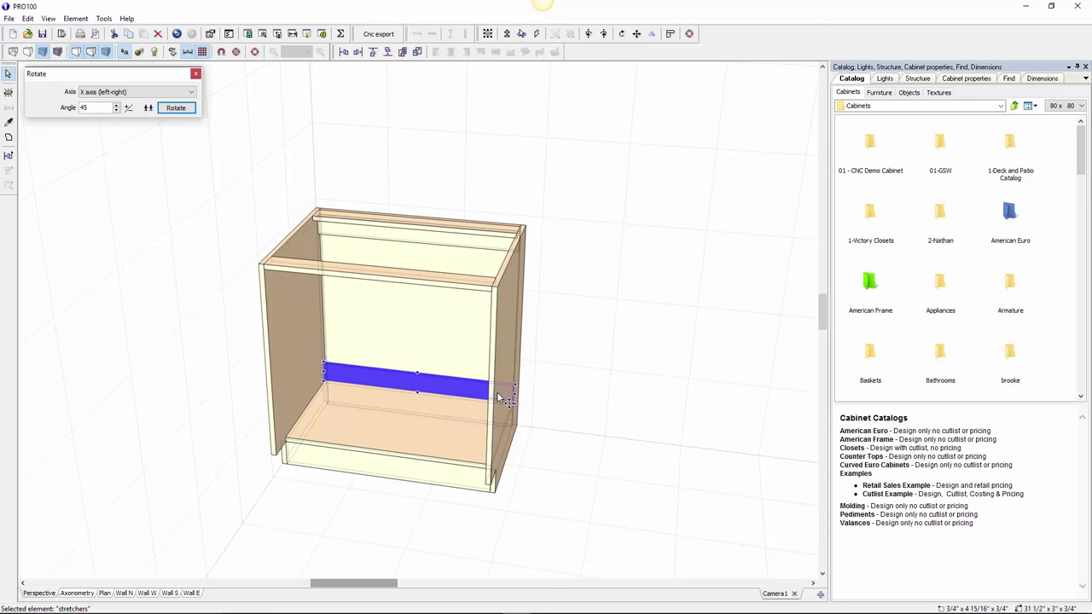
Try moving the right side panel away from the cabinet, undo the move and clear the selection
drag(505, 382, 595, 397)
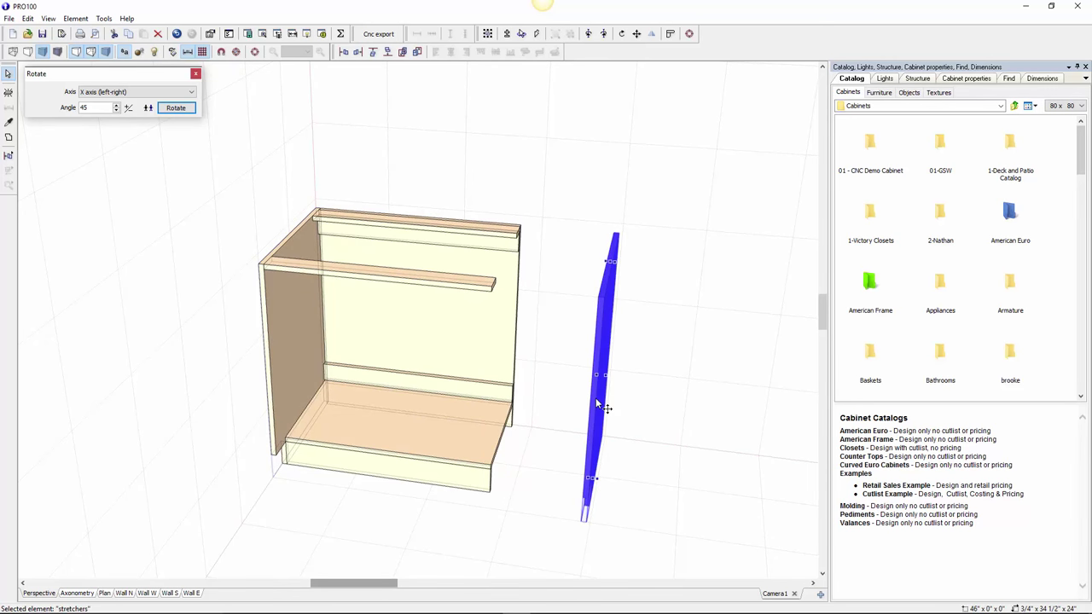
key(ctrl)
key(ctrl+z)
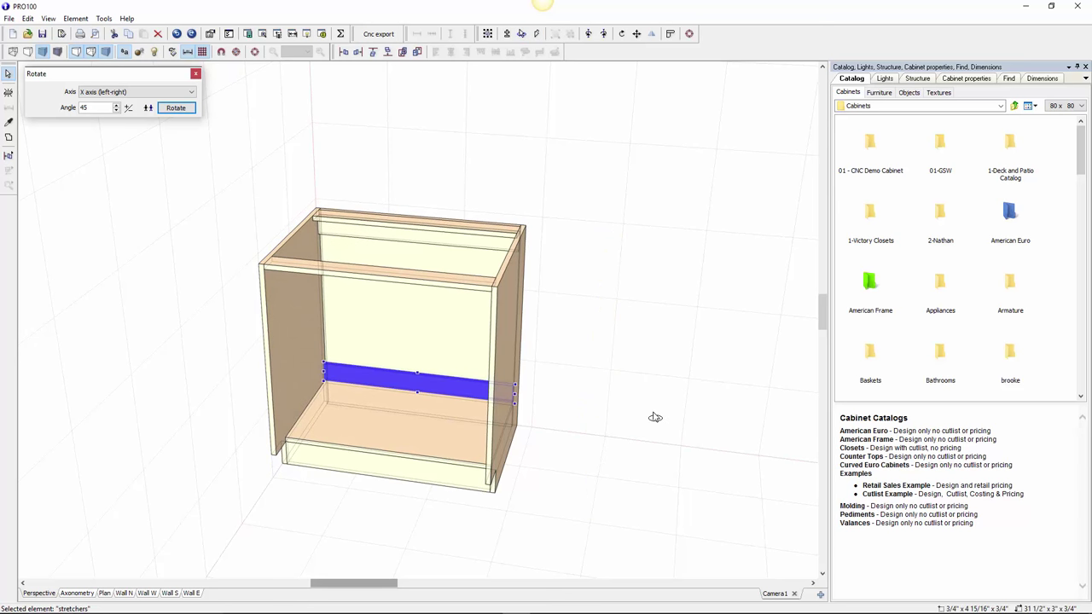
click(654, 418)
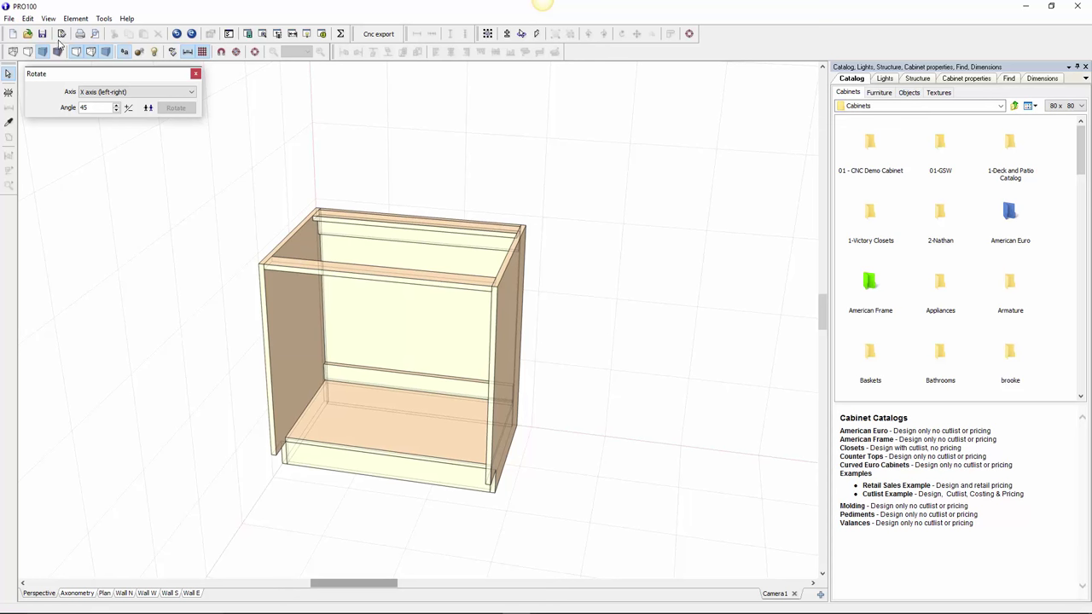
Show the project's structure list and combine all the cabinet parts into one group
click(104, 18)
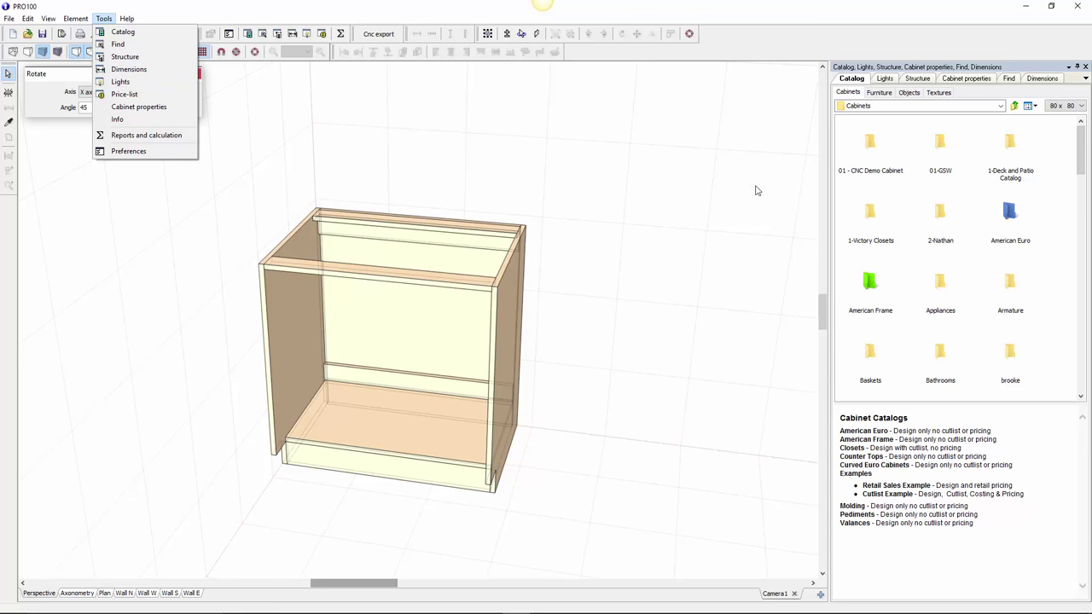
click(917, 79)
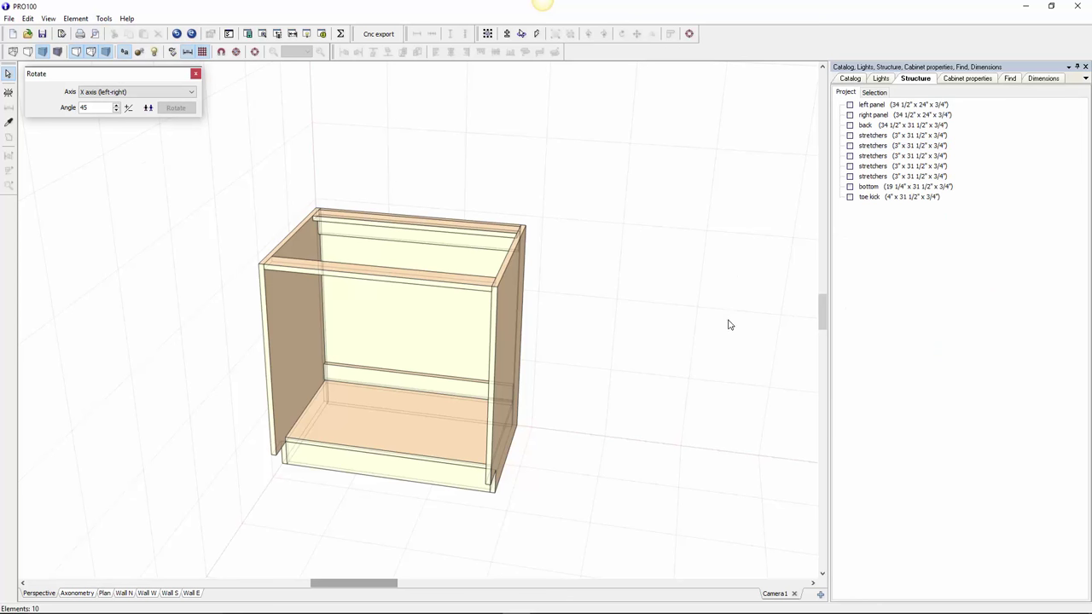
mouse_move(725, 332)
middle_down()
mouse_move(741, 316)
mouse_move(728, 318)
middle_up()
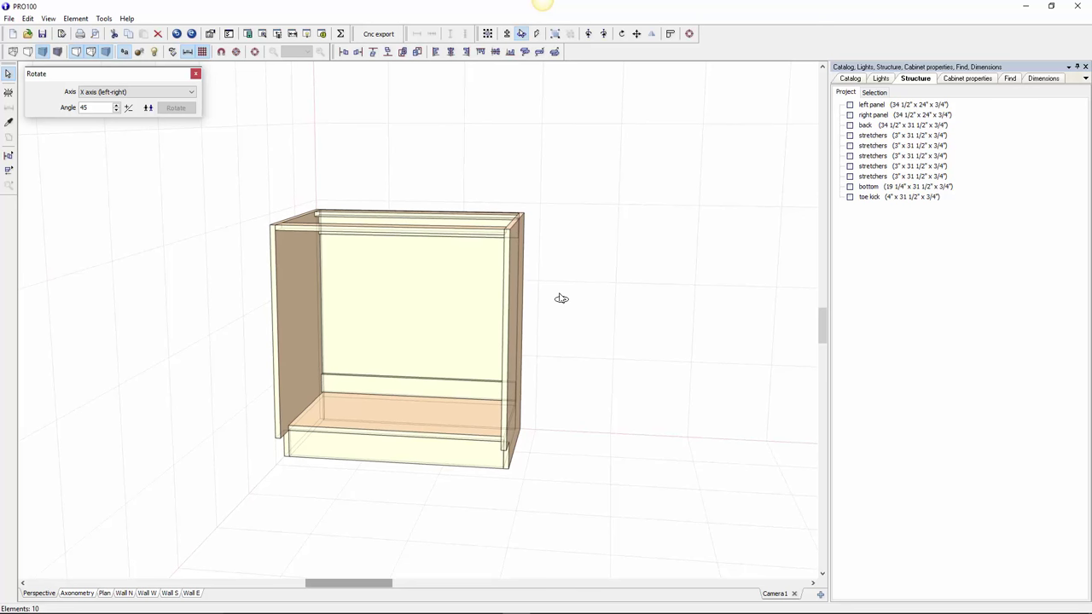
key(ctrl+a)
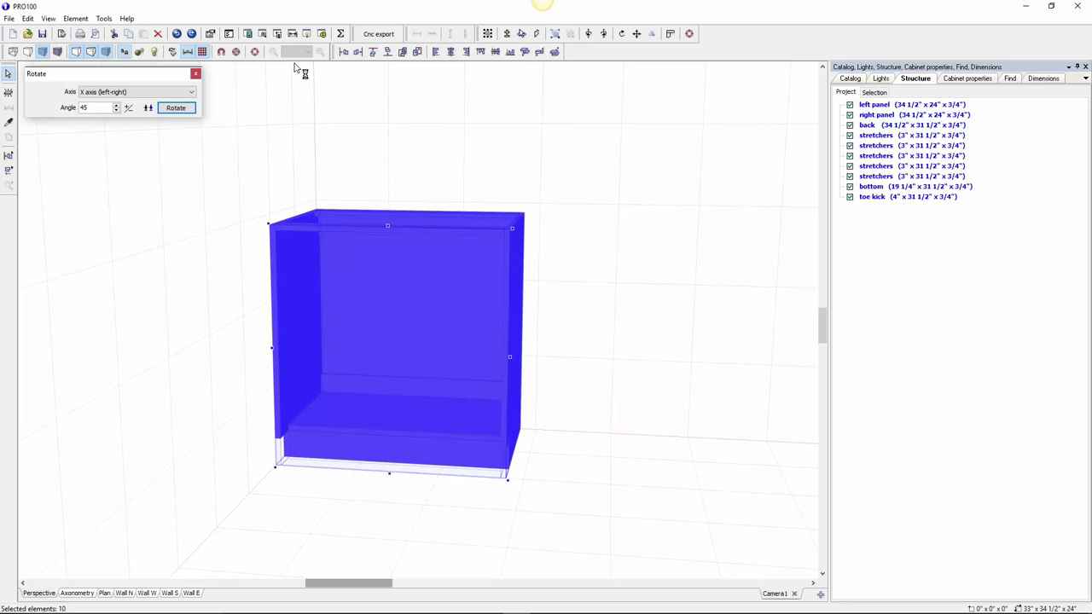
click(554, 35)
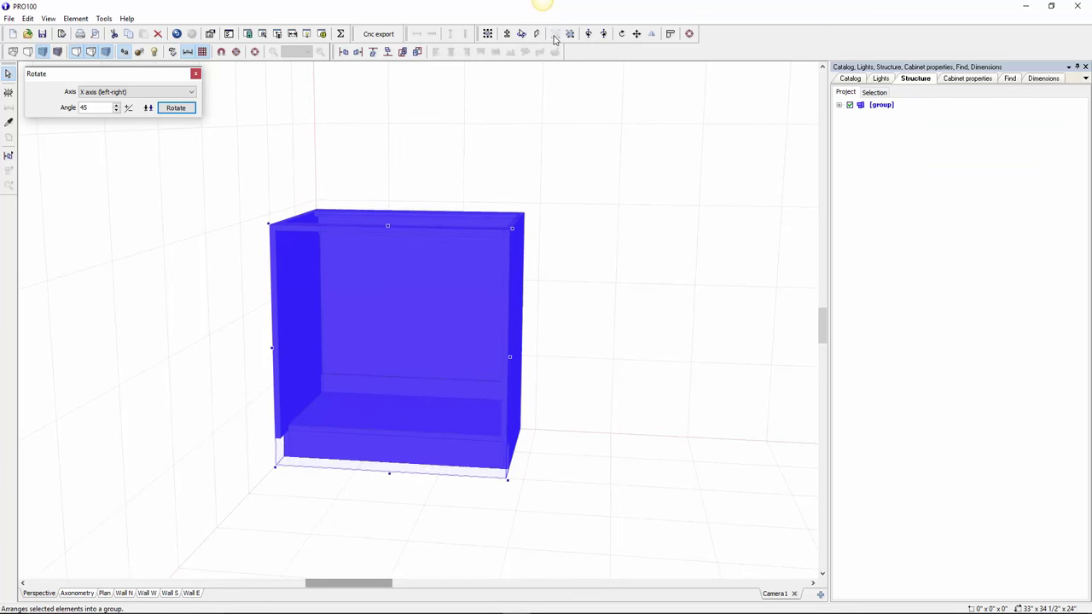
Name the group containing all the cabinet parts "box" in its properties
click(876, 109)
double_click(876, 109)
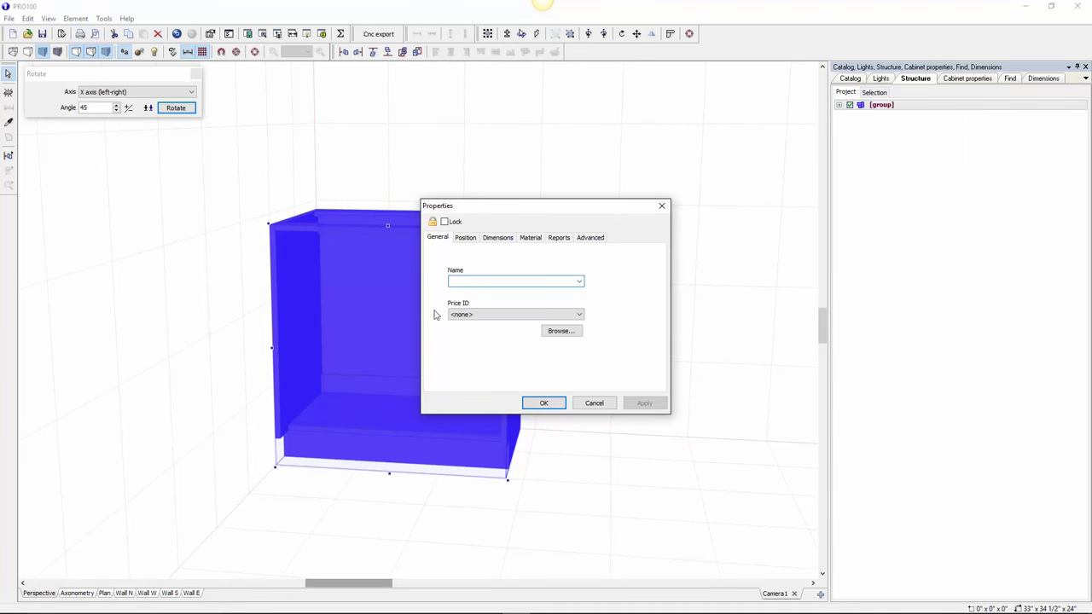
text(box)
click(553, 405)
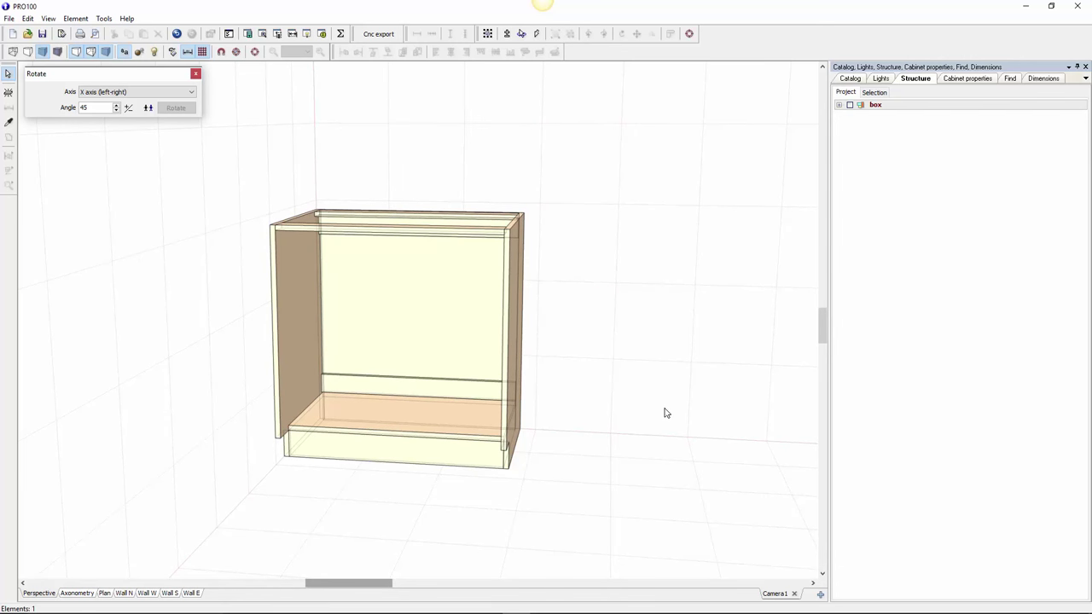
Set the width of the "box" group to 36" in its properties
right_drag(668, 433, 687, 420)
drag(682, 420, 678, 423)
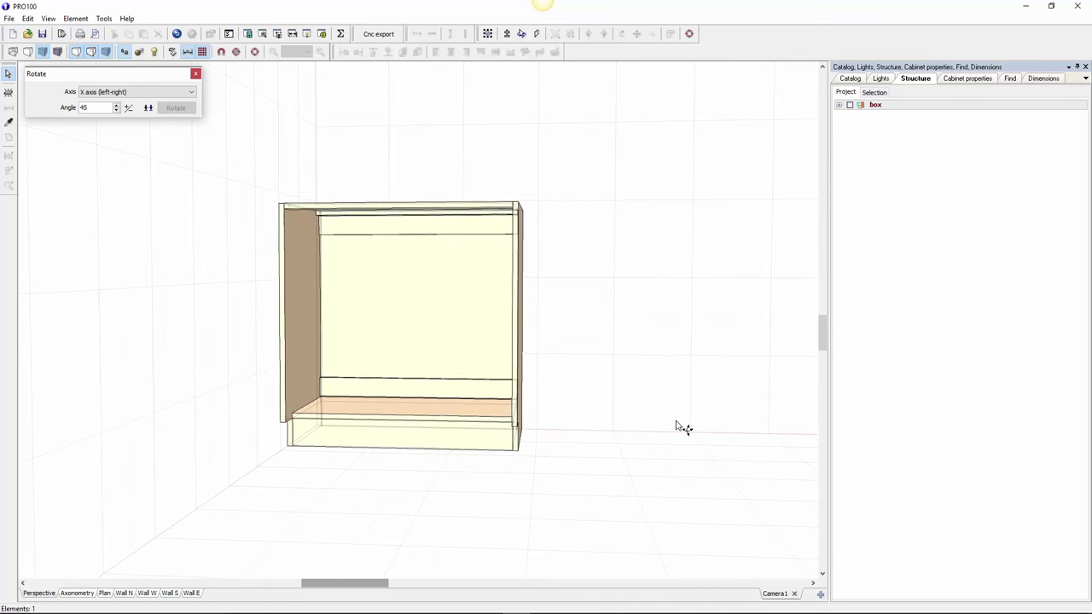
click(445, 350)
double_click(445, 352)
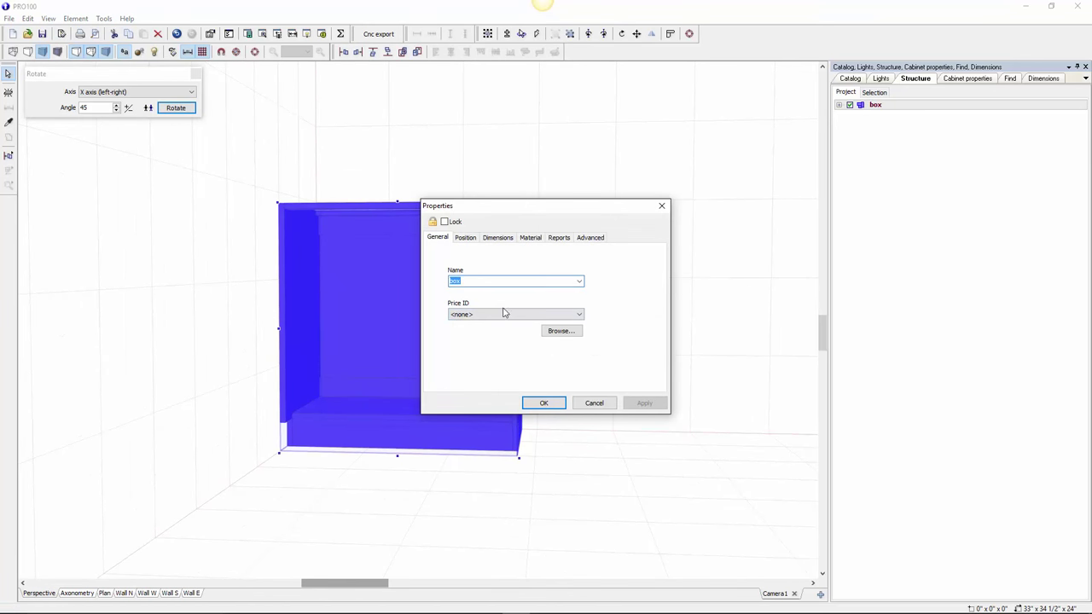
click(498, 238)
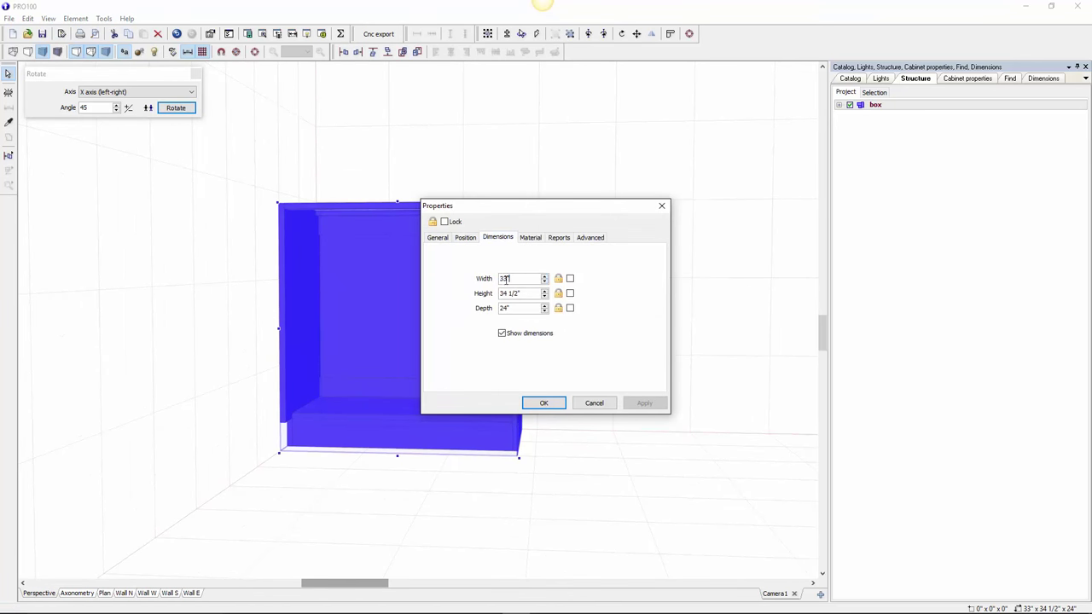
text(36)
click(546, 403)
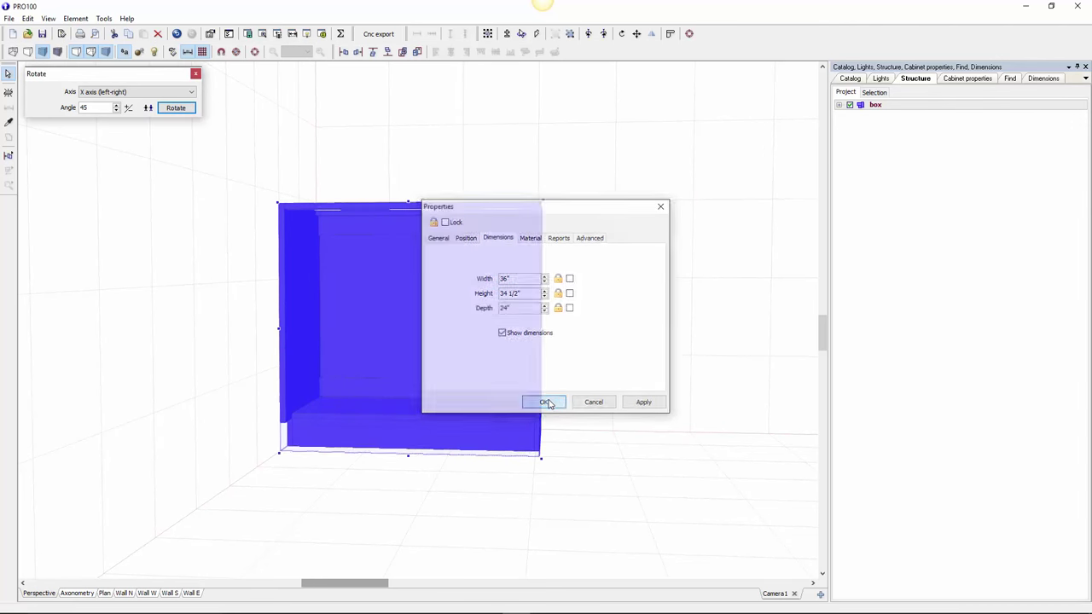
click(668, 390)
middle_drag(654, 393, 661, 394)
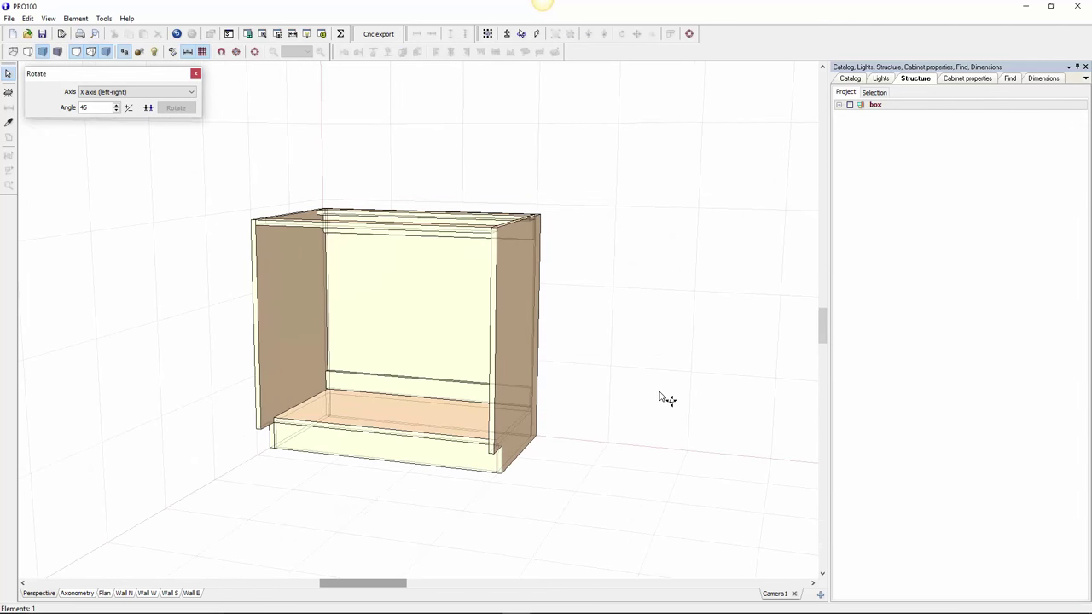
middle_drag(680, 284, 678, 298)
mouse_move(685, 302)
right_down()
mouse_move(686, 312)
mouse_move(707, 295)
mouse_move(702, 275)
mouse_move(661, 269)
mouse_move(685, 287)
mouse_move(667, 314)
right_up()
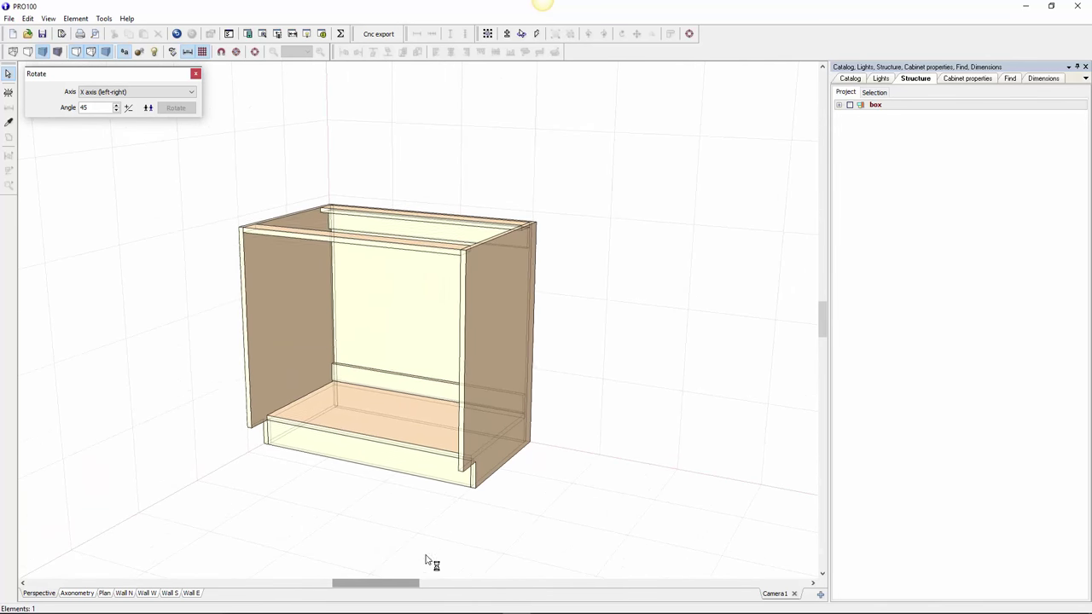
Add a new board on the floor beside the cabinet, sized 36" wide, 1 1/2" high and 25" deep
drag(408, 583, 422, 584)
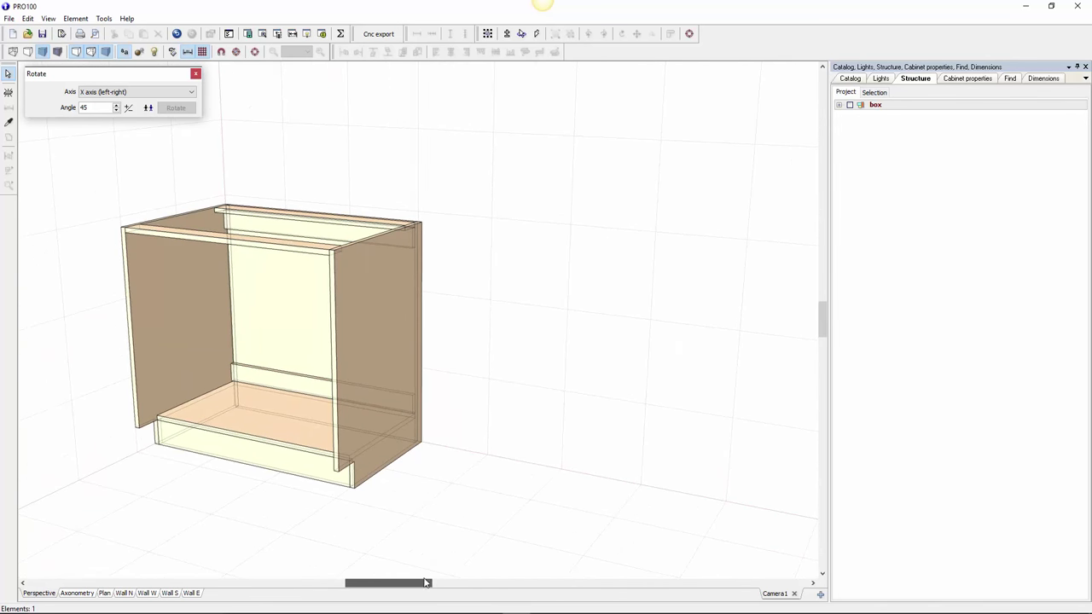
right_drag(469, 533, 481, 514)
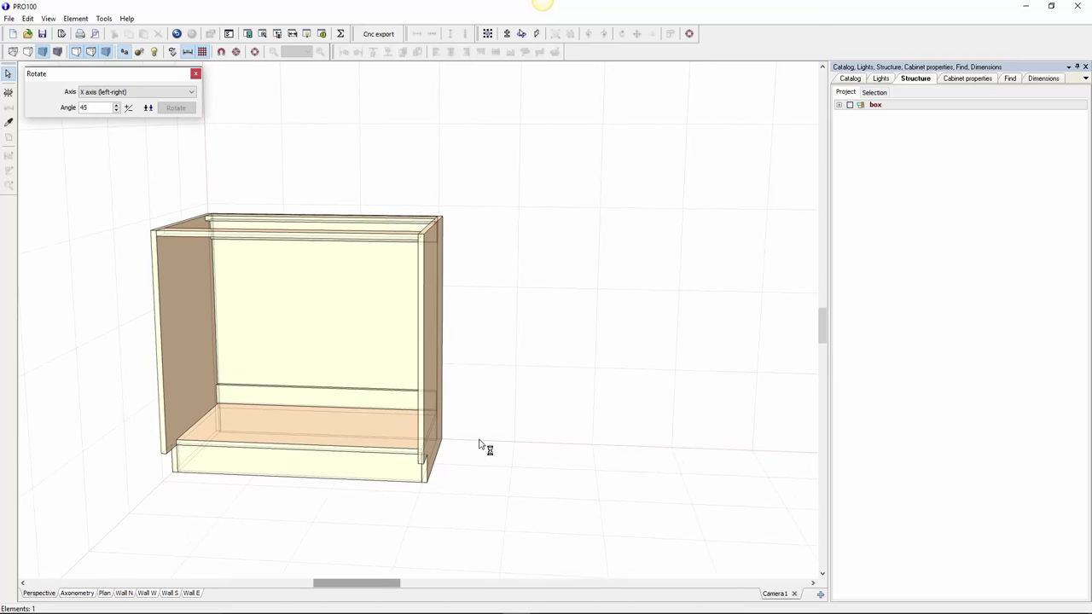
click(8, 93)
click(567, 476)
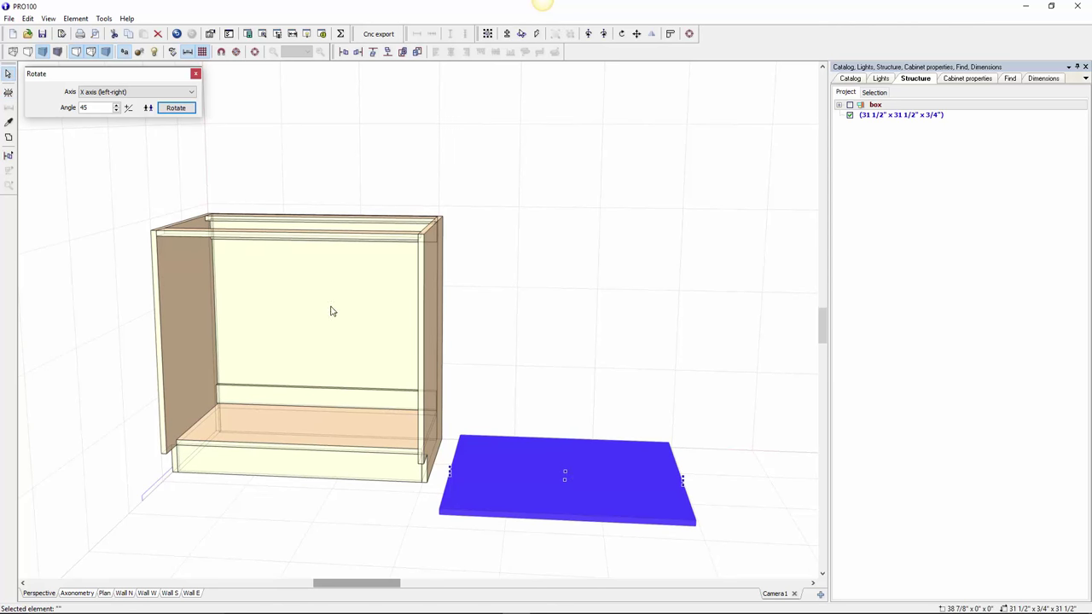
double_click(597, 472)
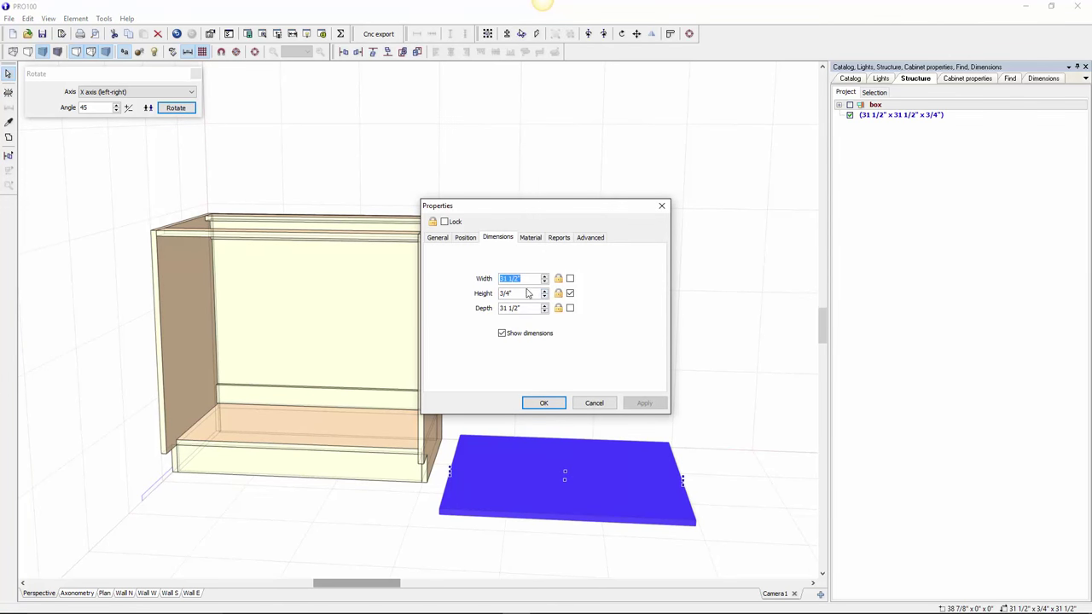
text(36)
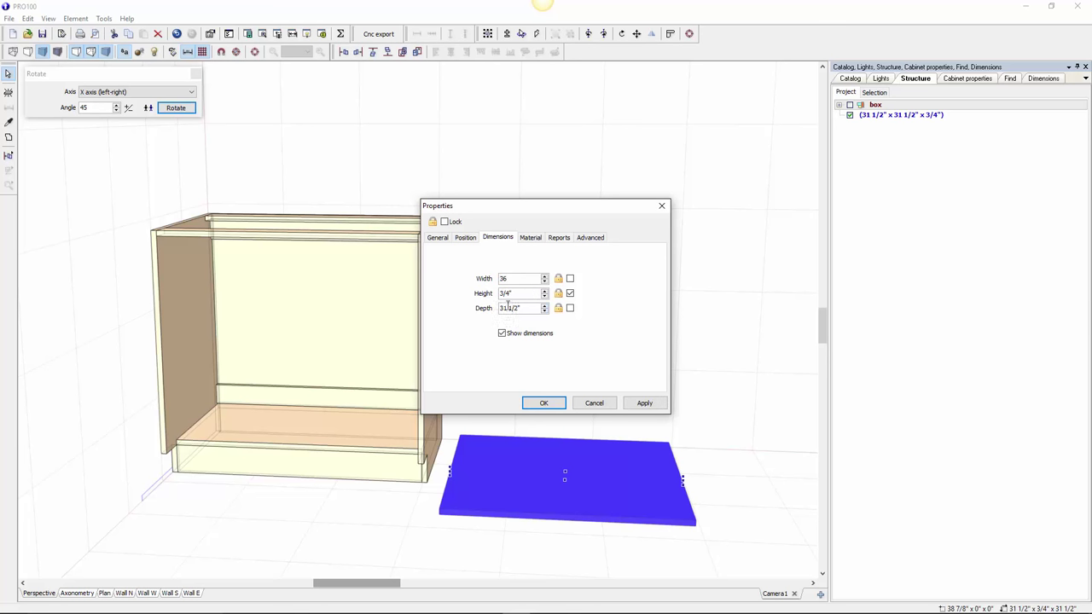
text(25)
drag(517, 292, 488, 294)
click(550, 404)
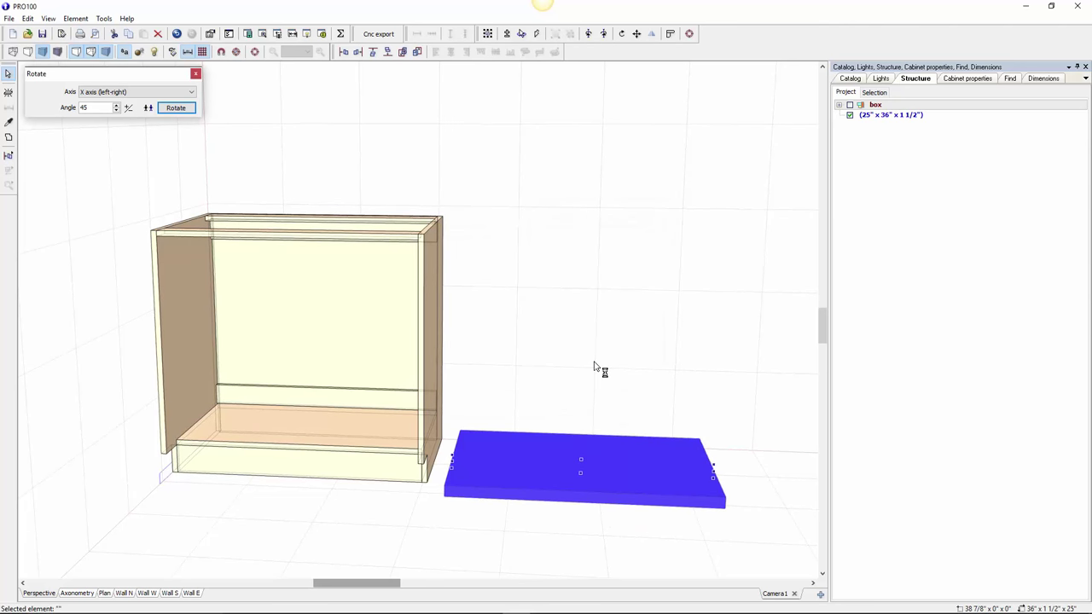
Lock the new board's depth in its properties while leaving its width unlocked
double_click(567, 461)
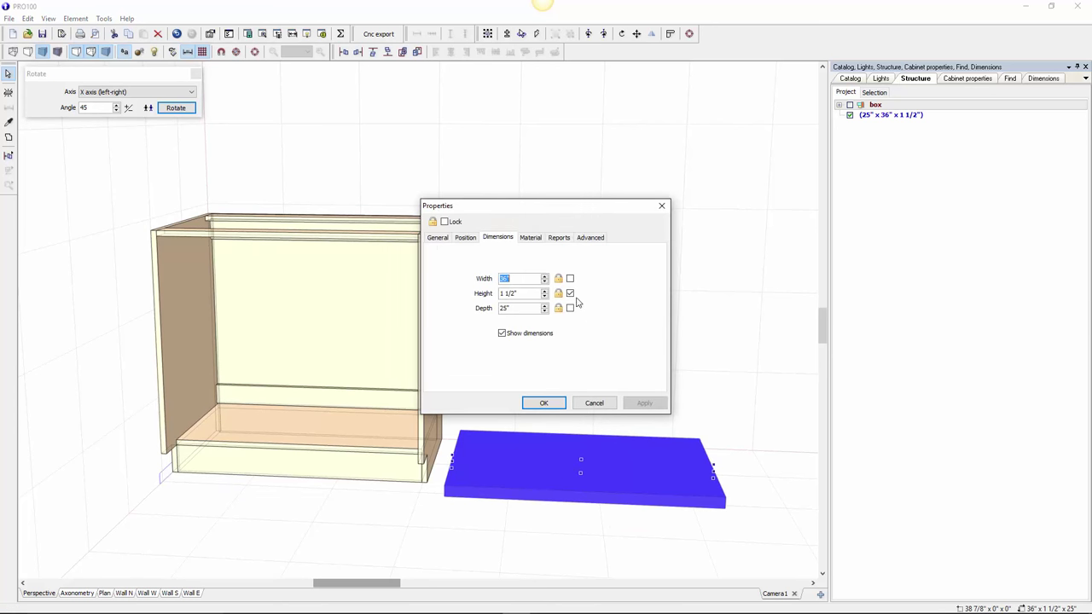
click(570, 309)
click(543, 403)
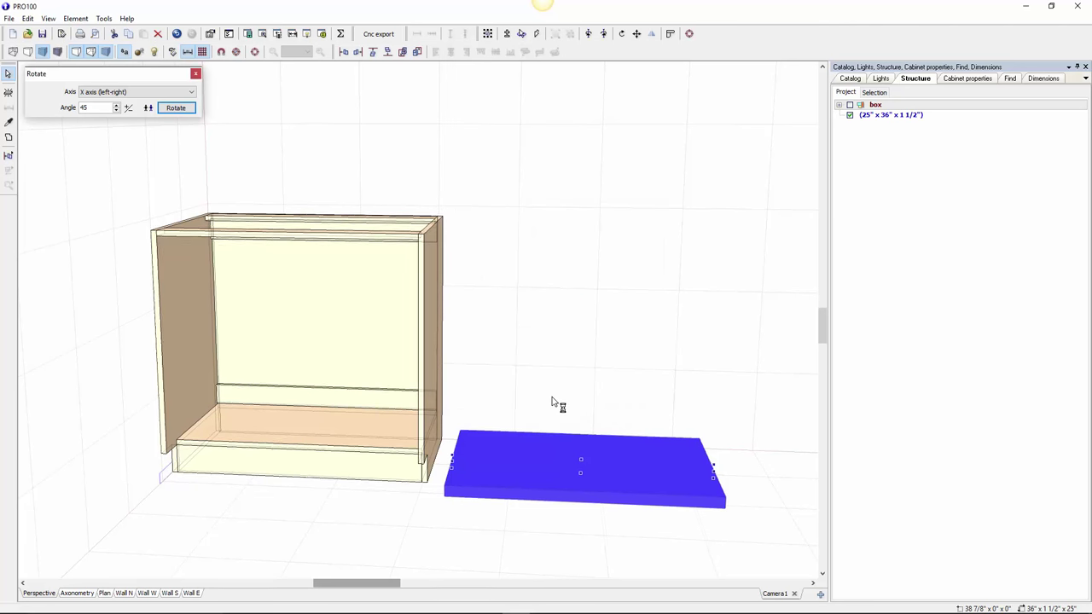
double_click(561, 462)
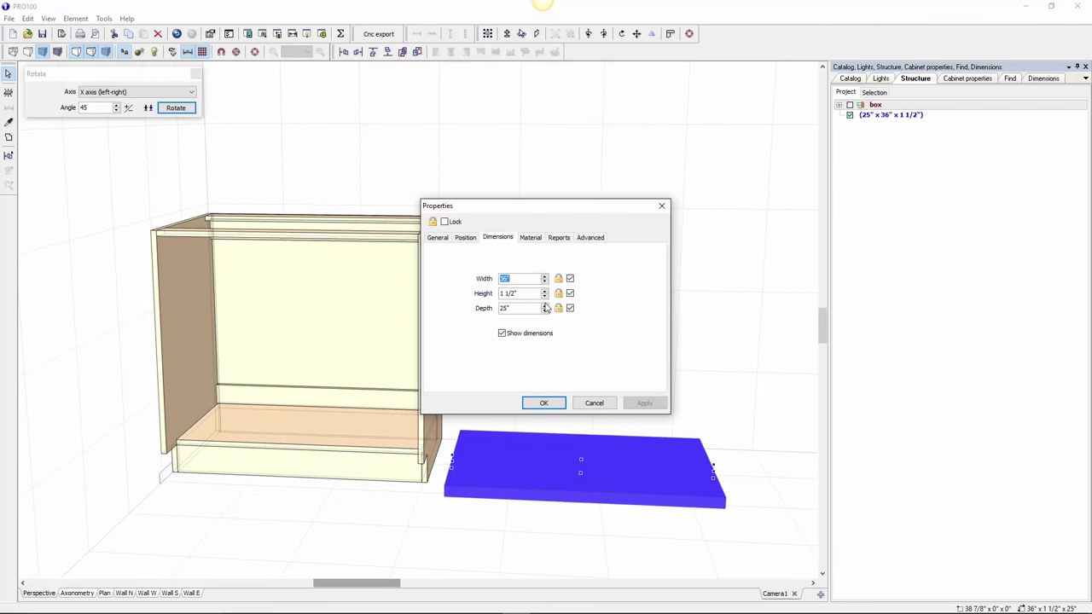
click(570, 279)
click(597, 404)
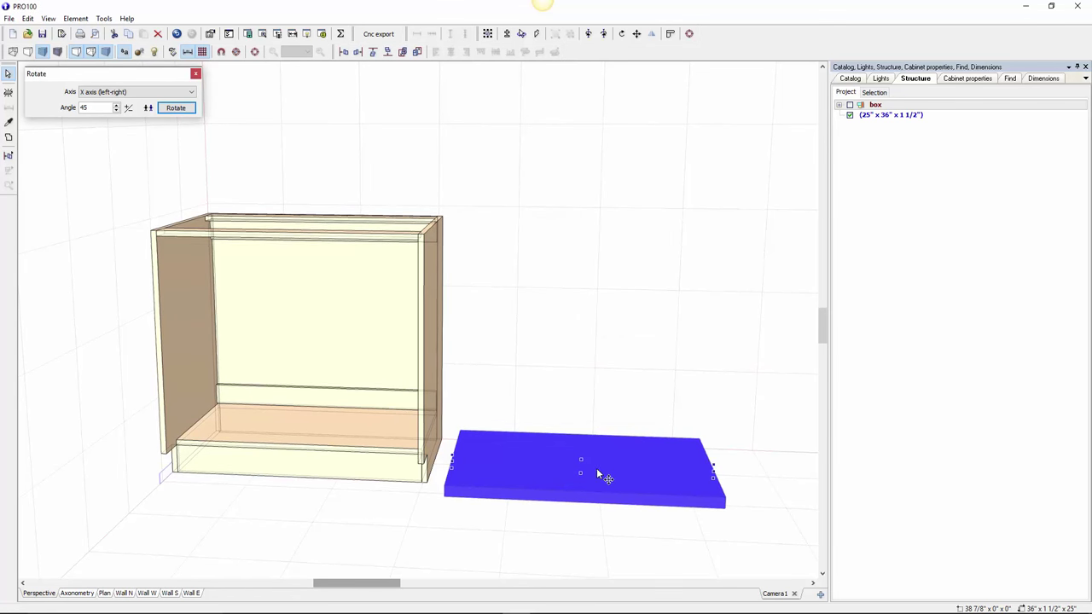
Move the 36" board from the floor onto the top of the cabinet, aligned with its back and sides
drag(588, 472, 217, 253)
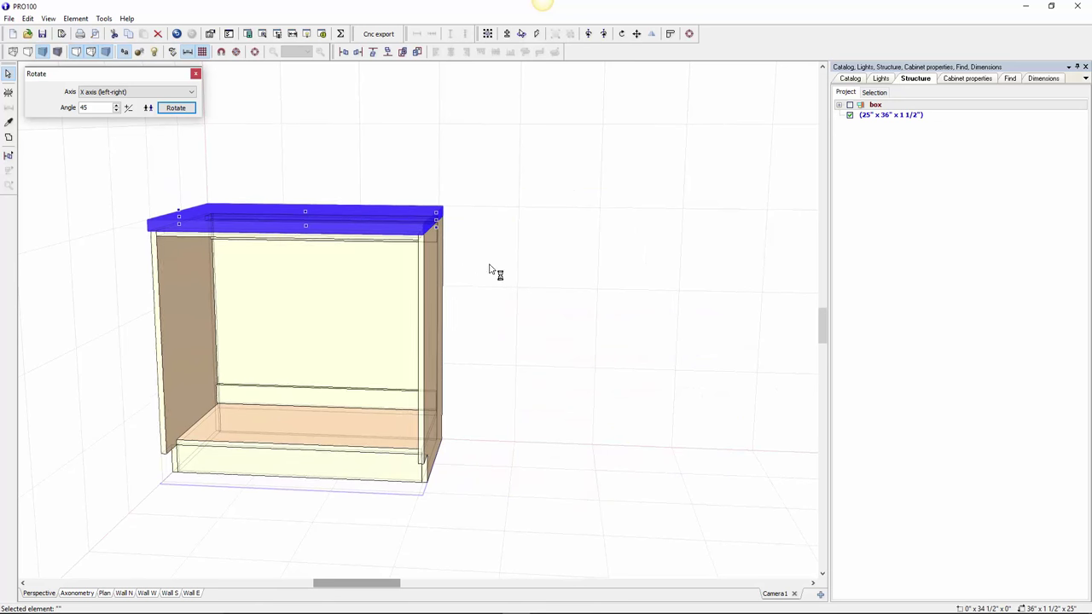
drag(485, 343, 462, 376)
drag(254, 364, 358, 340)
right_drag(361, 345, 558, 247)
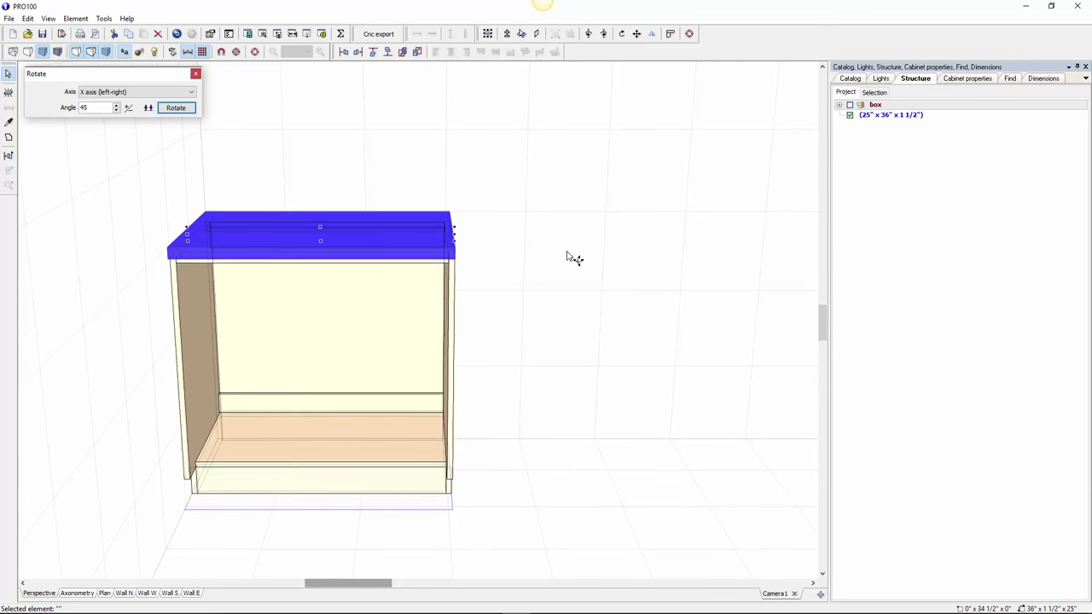
click(561, 294)
Name the board on top of the cabinet "countertop" in its properties
double_click(427, 247)
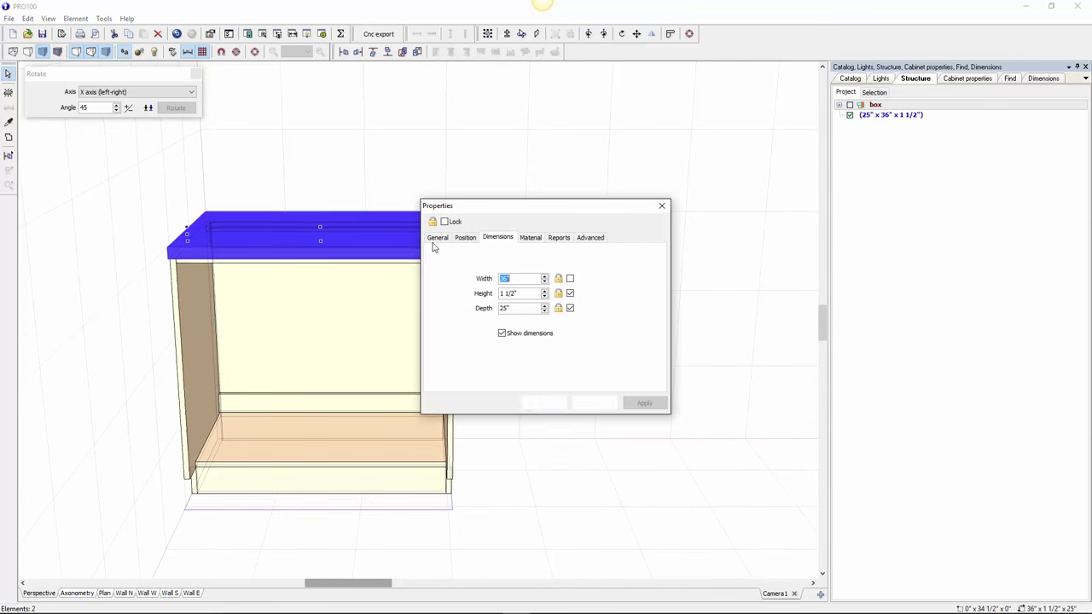
click(436, 238)
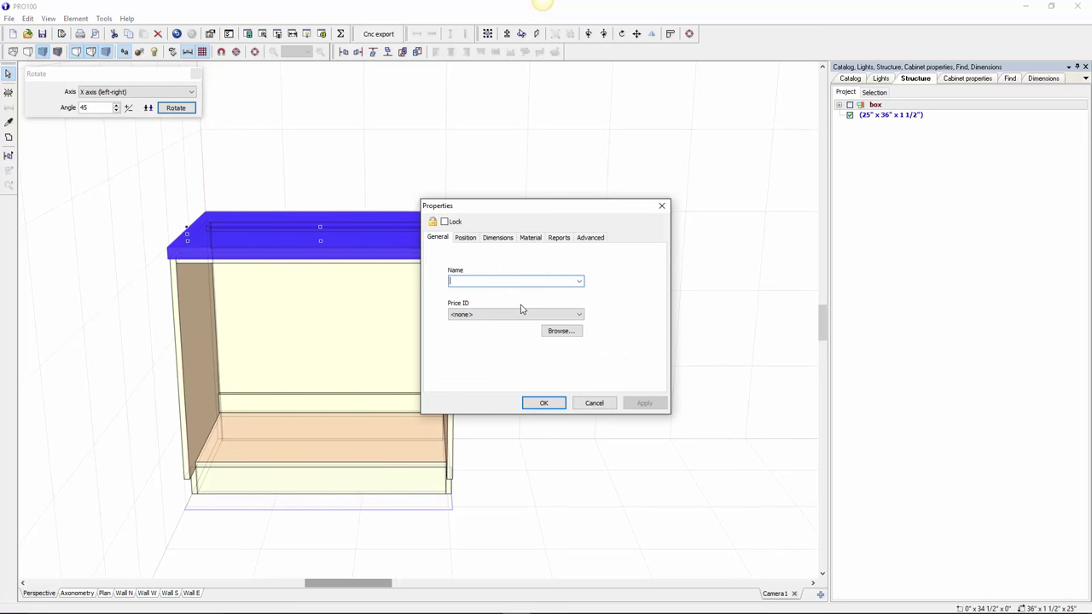
text(countertop)
click(543, 403)
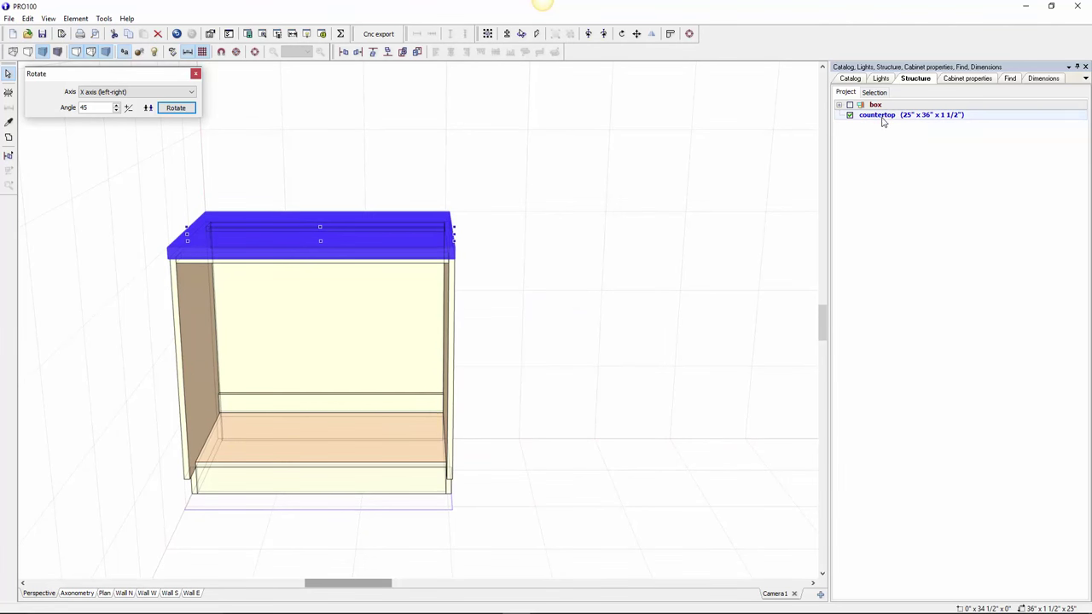
Place the countertop inside the "box" group in the project structure and clear the selection
drag(882, 116, 878, 107)
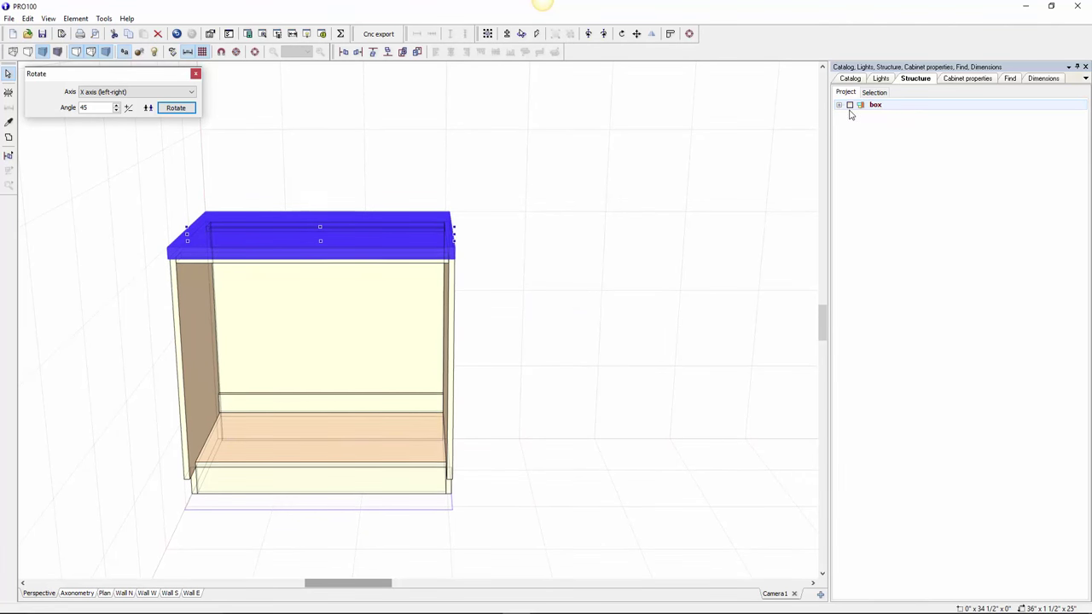
click(851, 106)
click(850, 108)
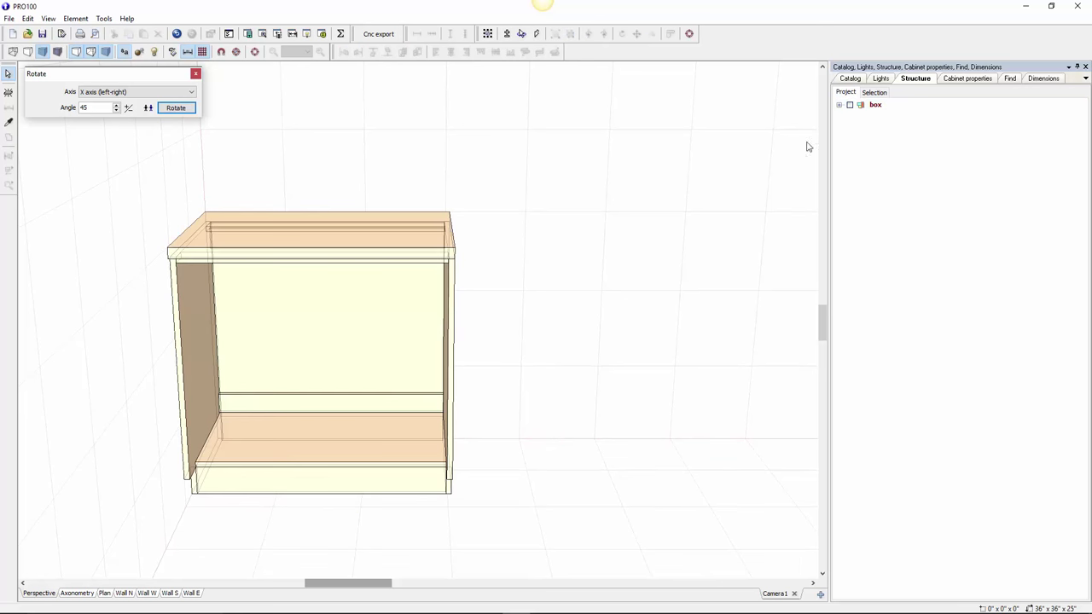
Examine the cabinet's left panel in the shape editor, checking the edge length above its toe-kick notch
scroll(559, 379, down, 3)
mouse_move(556, 386)
mouse_down()
mouse_move(576, 370)
mouse_move(559, 379)
mouse_up()
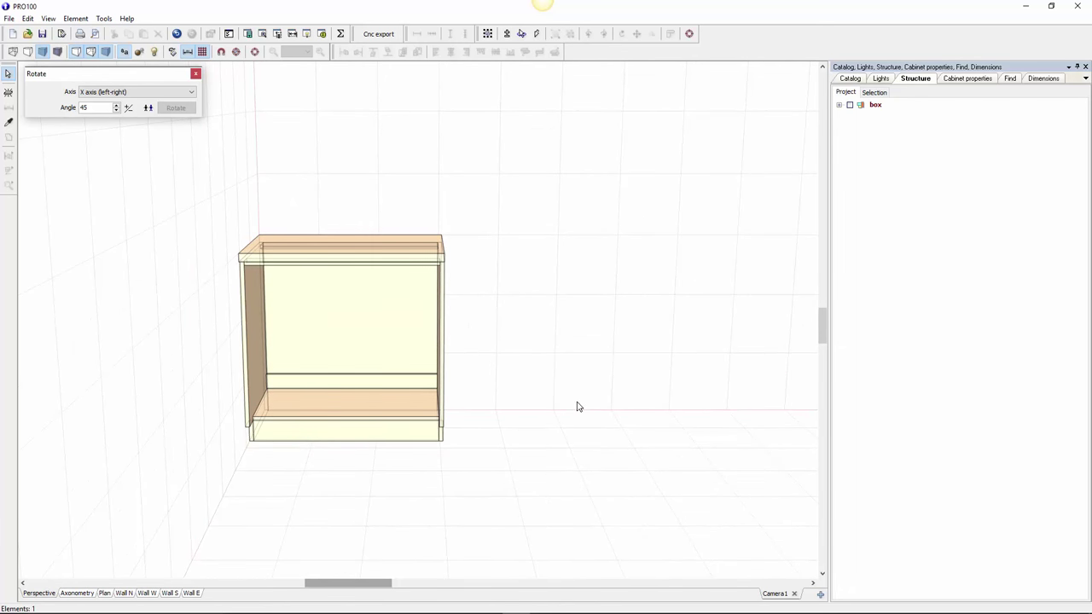
drag(585, 395, 598, 390)
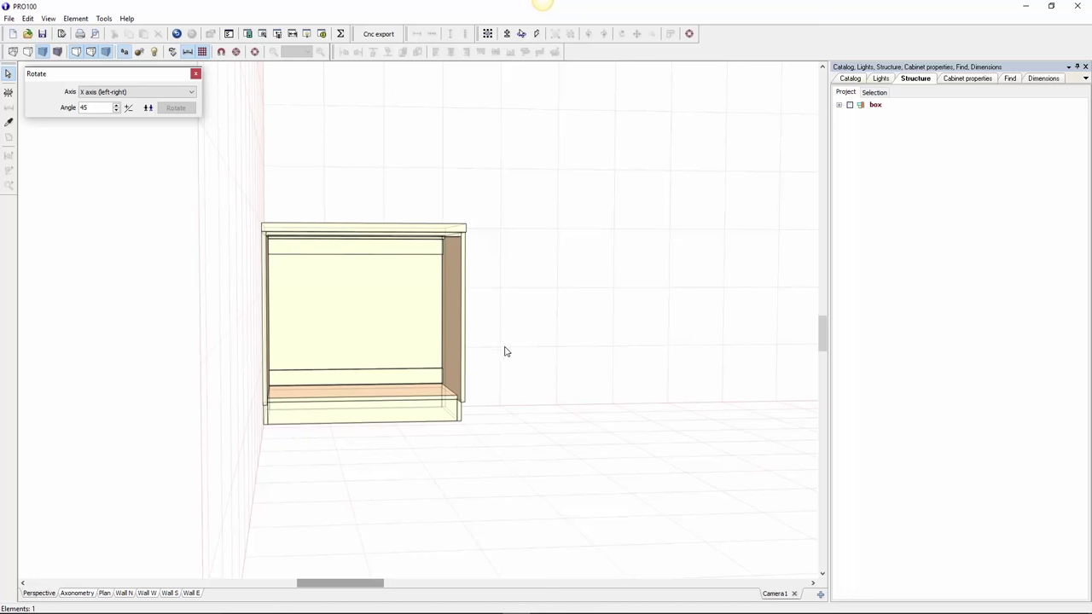
drag(579, 374, 572, 373)
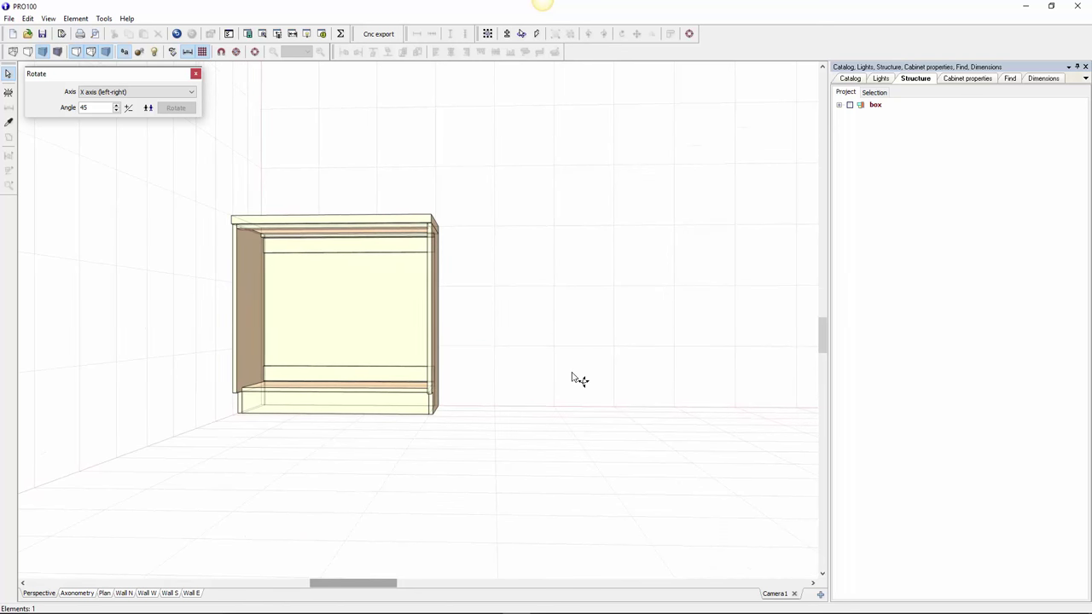
click(251, 318)
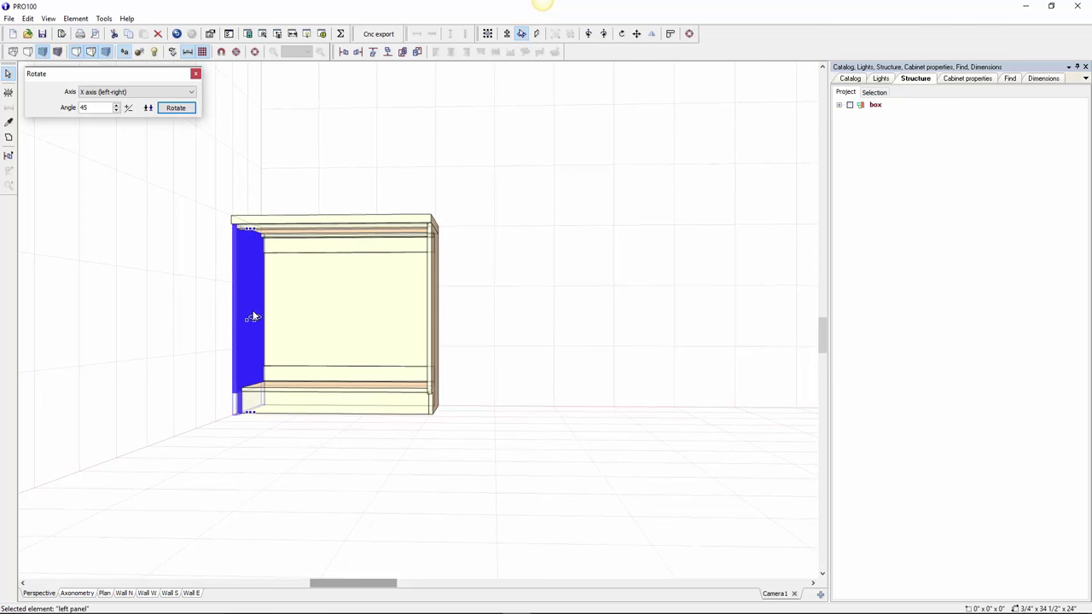
click(9, 137)
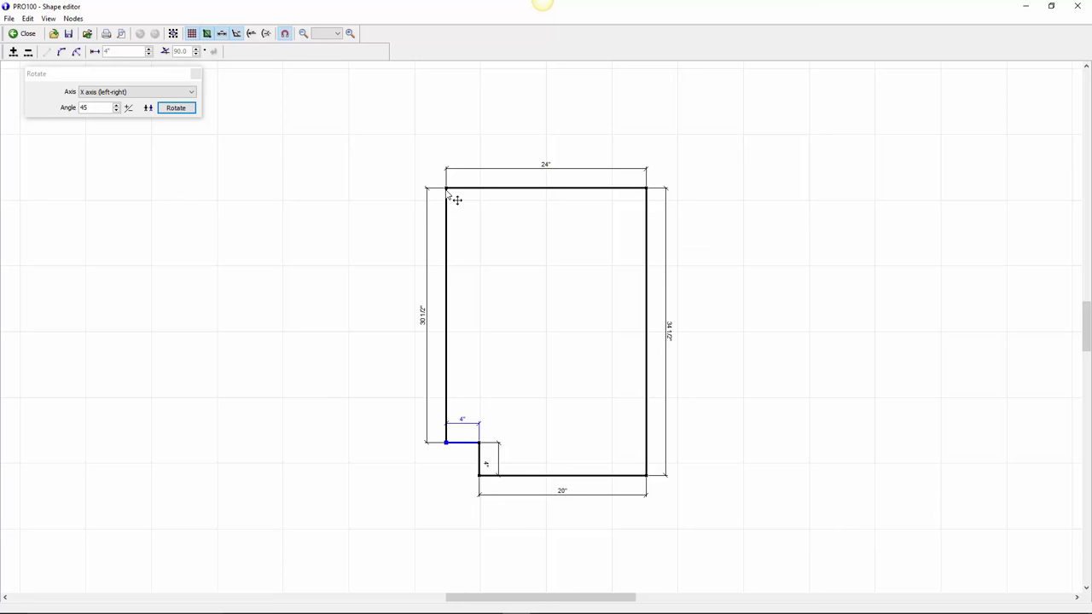
click(446, 442)
click(22, 34)
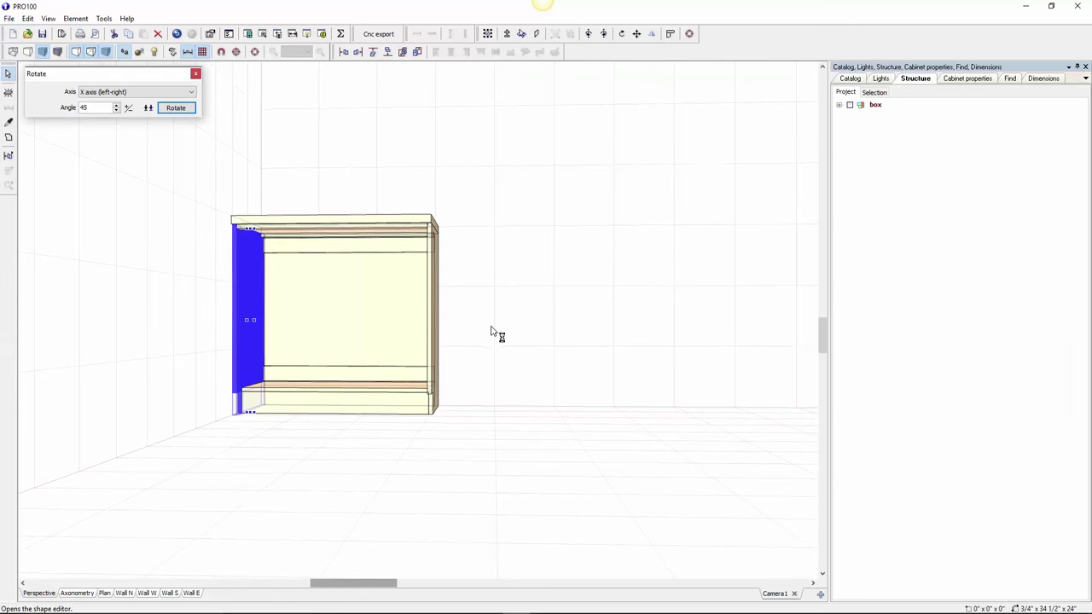
click(8, 138)
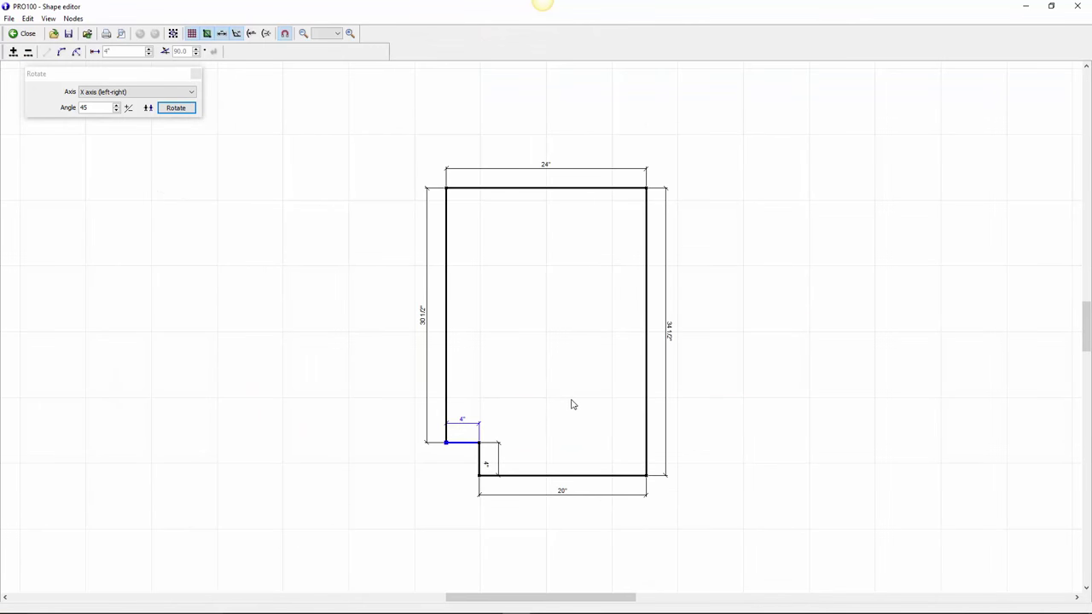
click(23, 34)
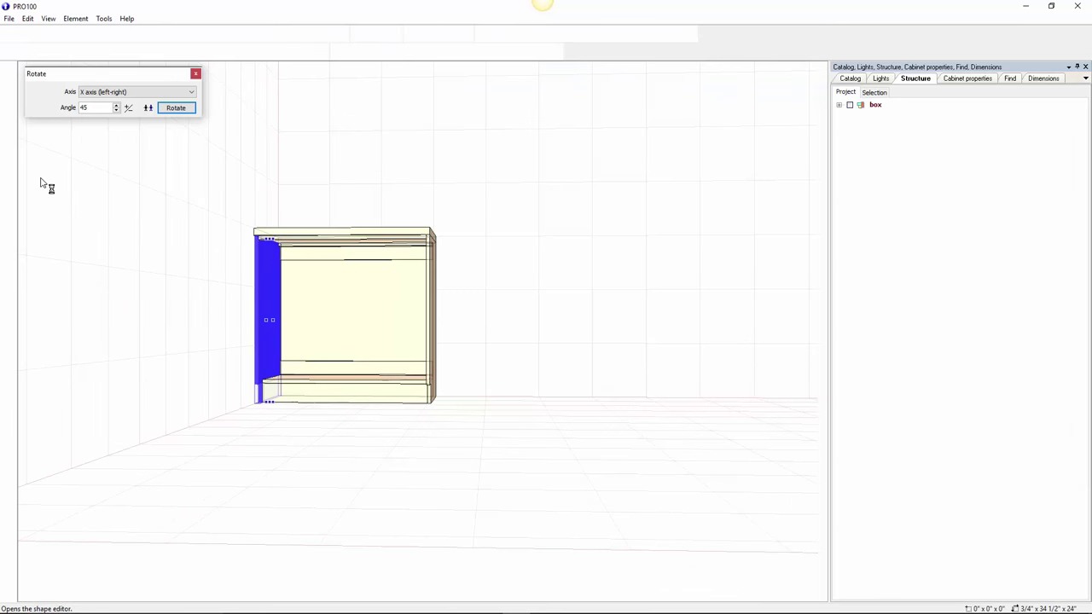
Add a new upright board beside the cabinet and set its size to 17 1/2" wide and 36" high
click(9, 92)
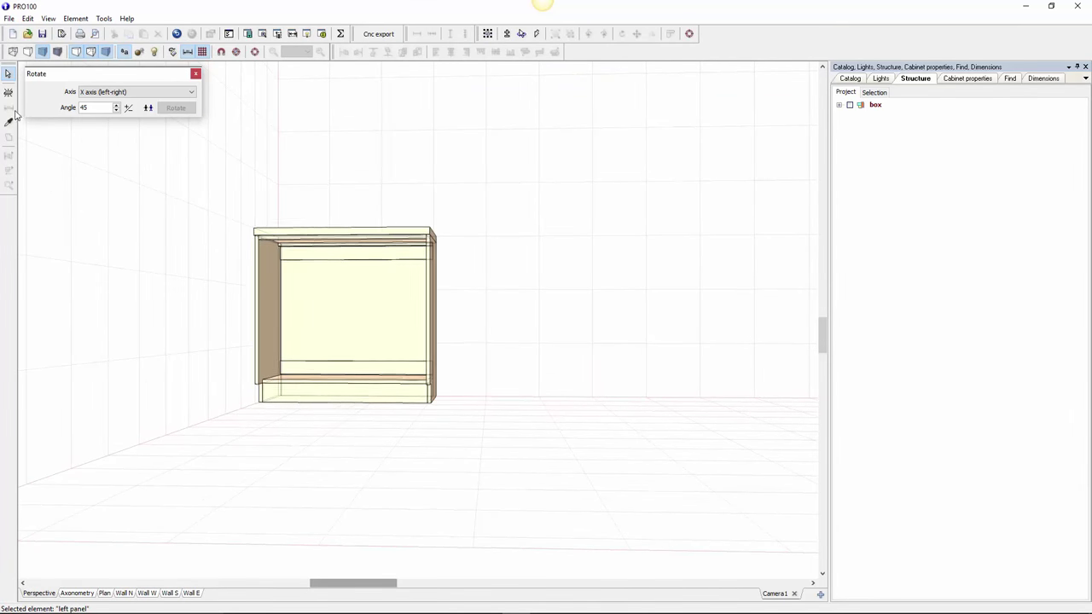
click(541, 351)
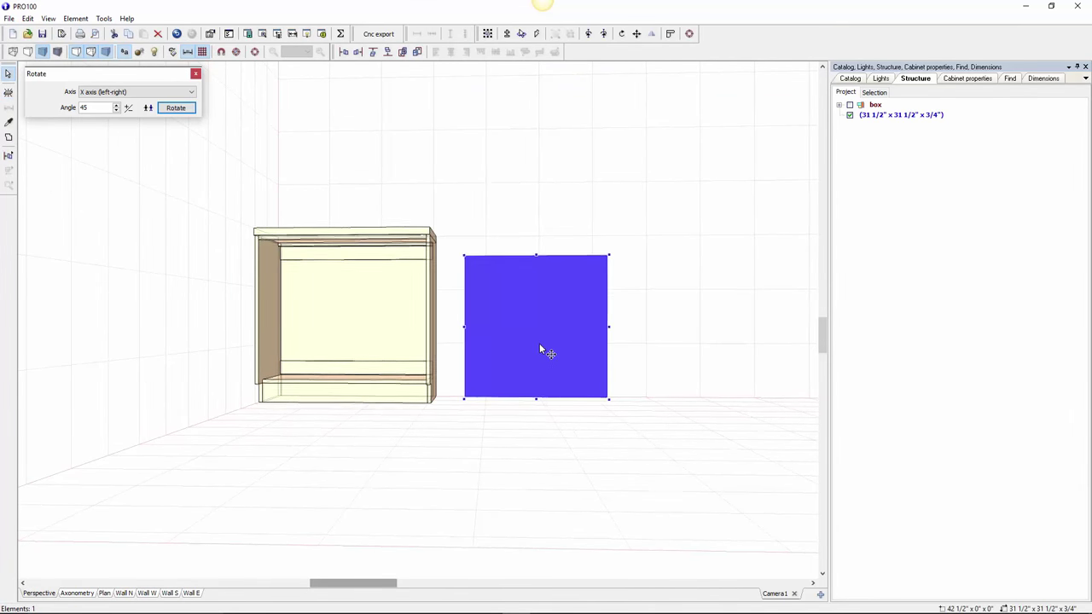
double_click(549, 346)
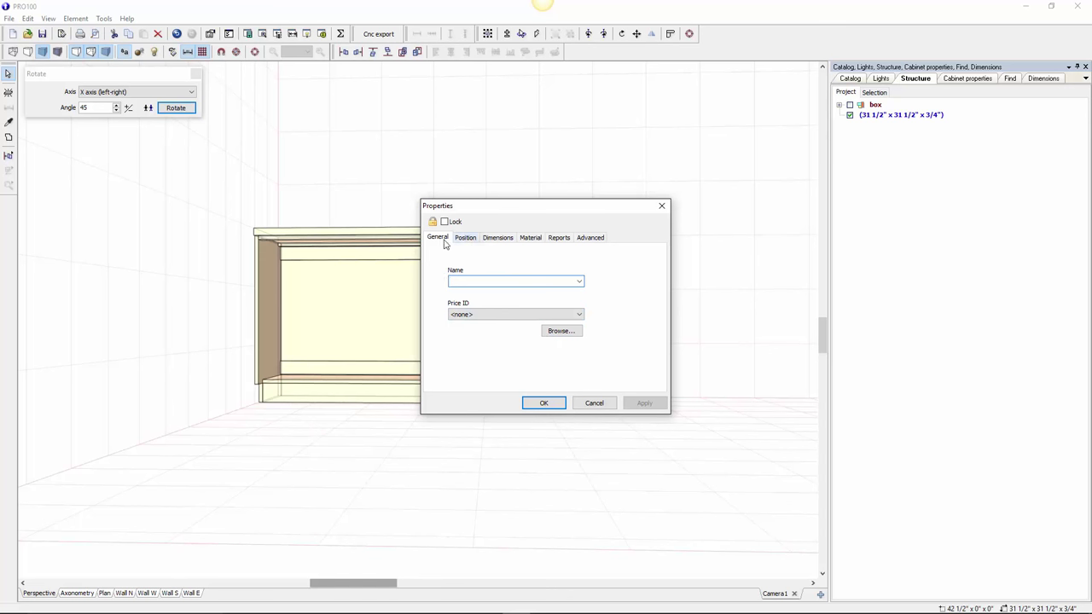
click(502, 239)
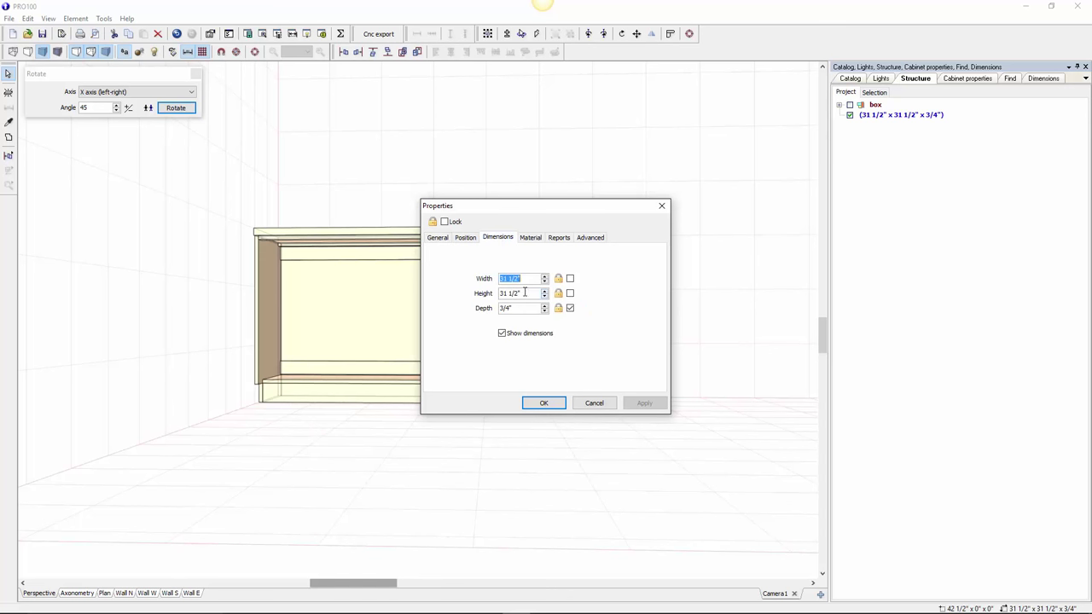
drag(527, 294, 481, 293)
text(36)
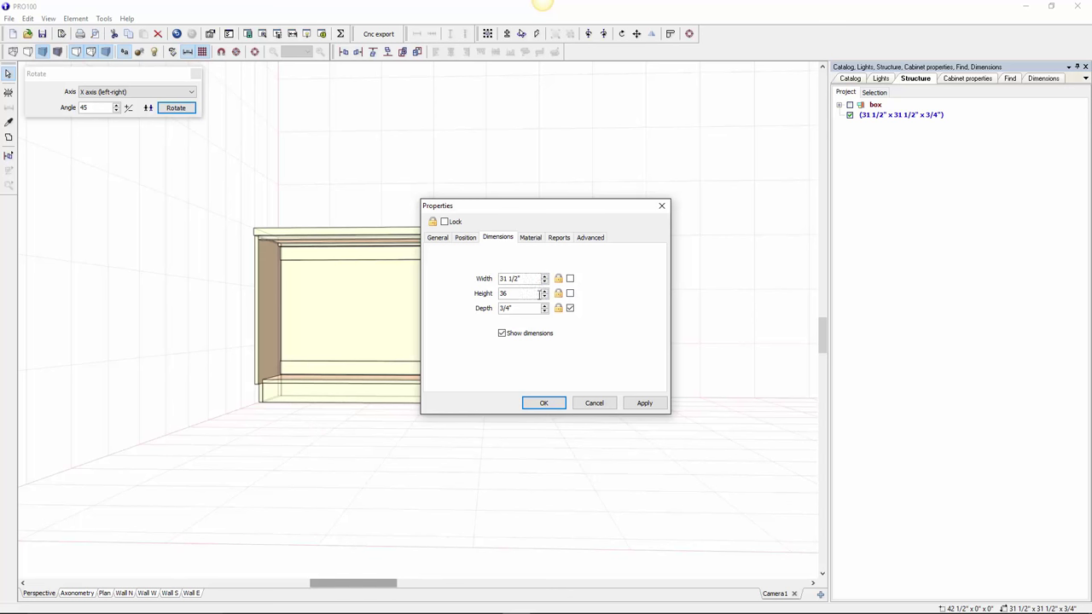
key(shift+Tab)
text(17)
click(556, 403)
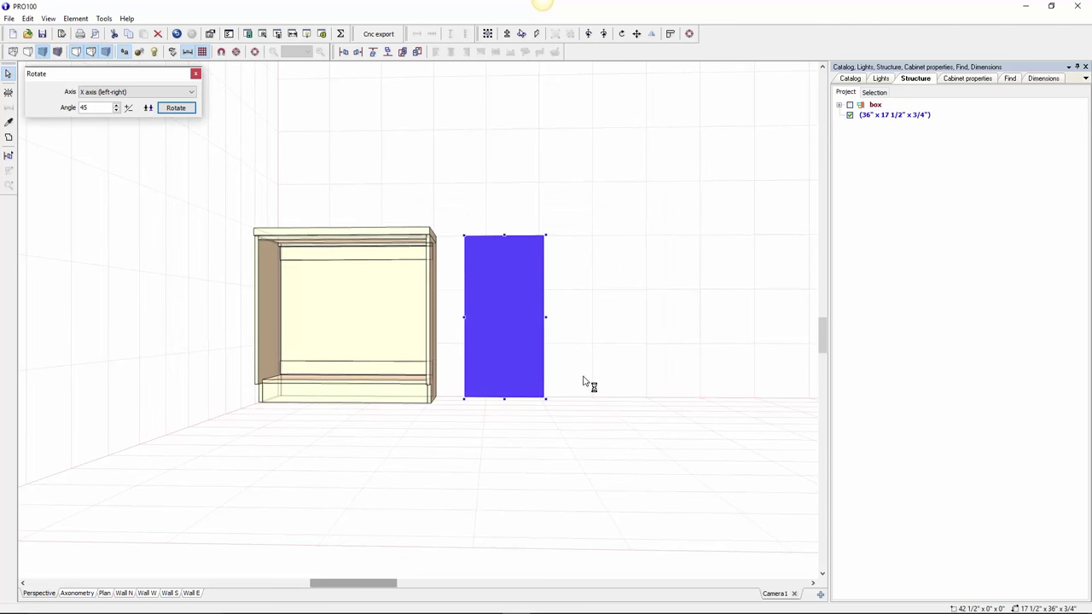
double_click(515, 336)
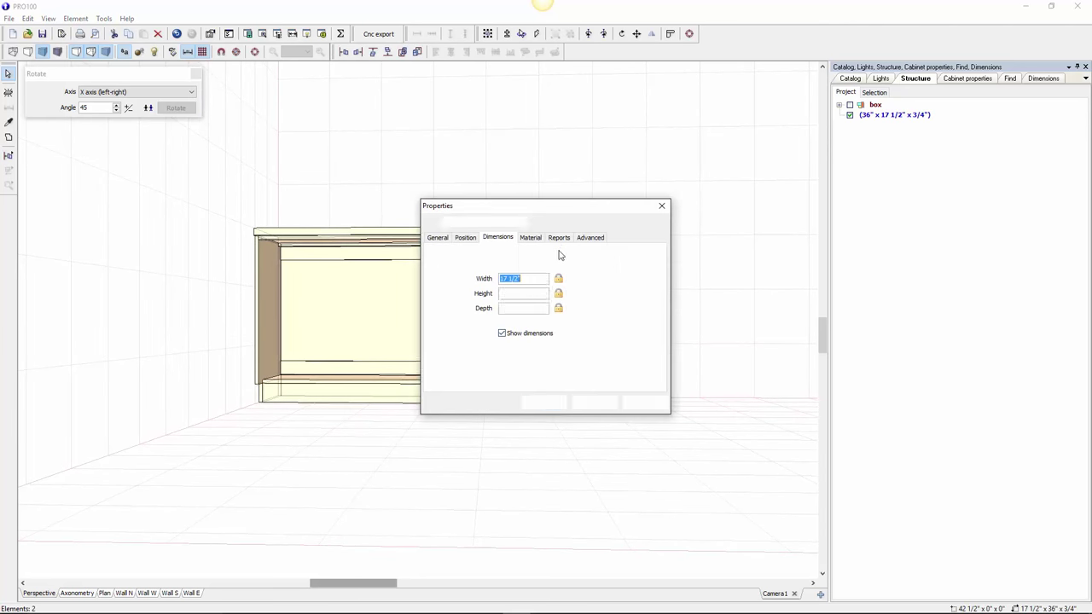
click(466, 238)
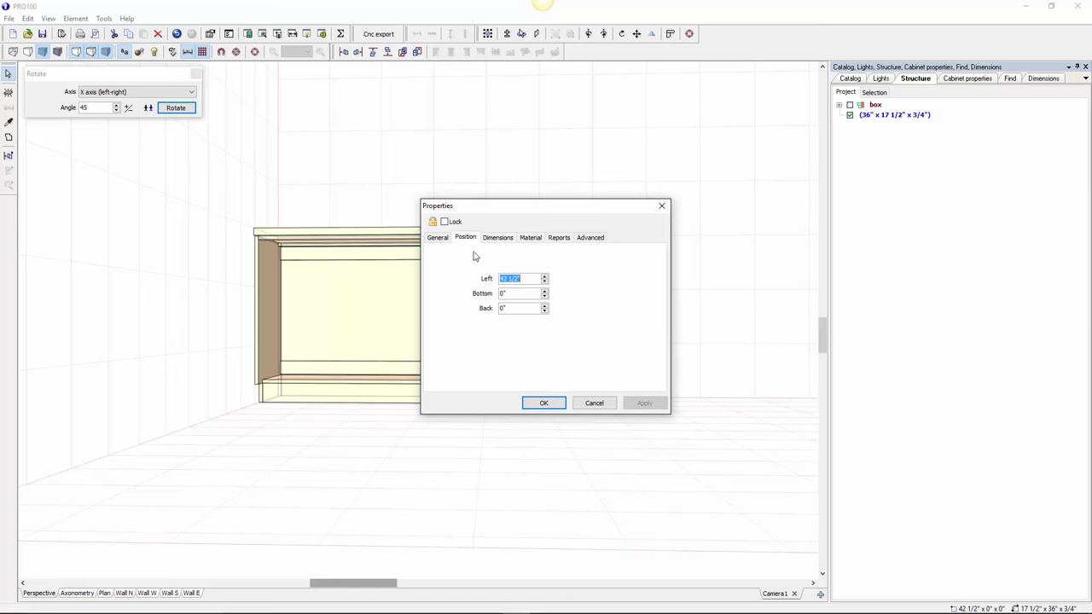
click(661, 207)
Duplicate the upright board and place the copy directly against its right edge
click(595, 317)
scroll(595, 313, up, 3)
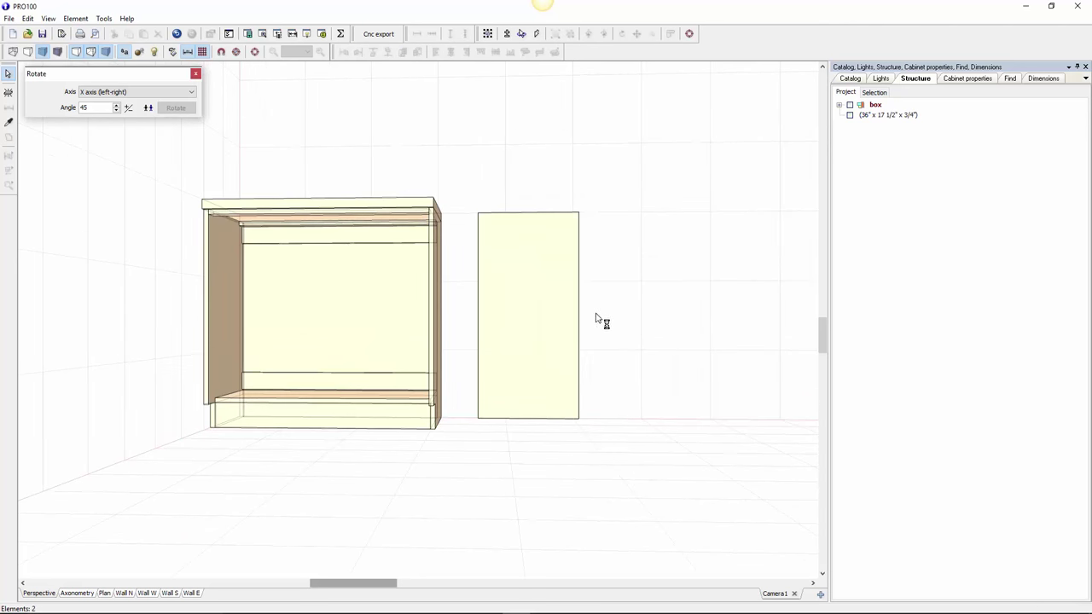
click(531, 306)
click(531, 311)
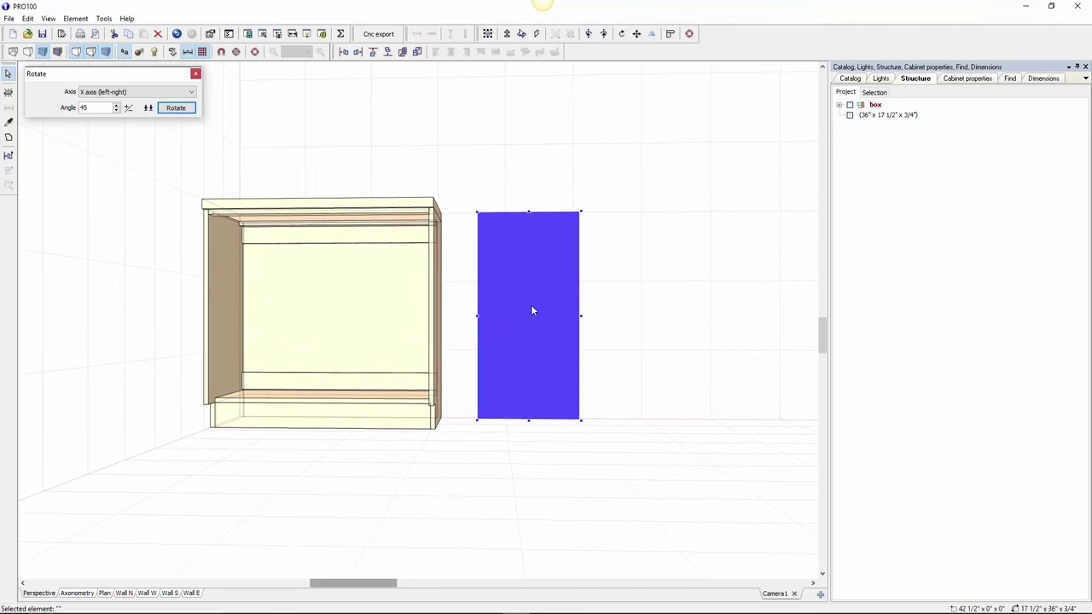
mouse_move(583, 314)
mouse_down()
mouse_move(677, 315)
mouse_move(589, 314)
mouse_up()
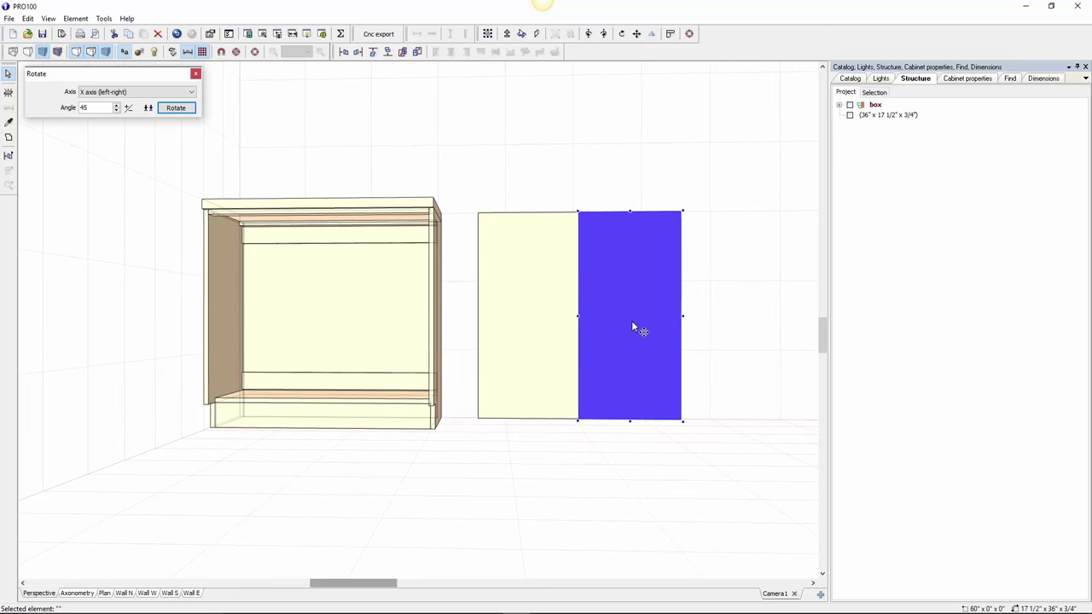
click(707, 333)
Name the upright board nearest the cabinet "left door" in its properties
click(505, 309)
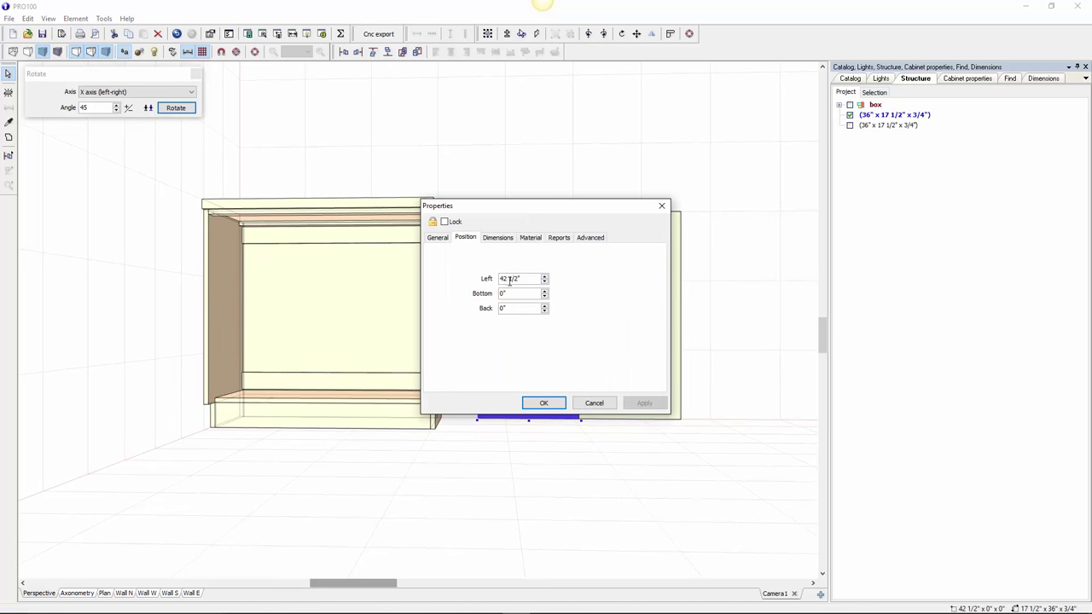
click(438, 238)
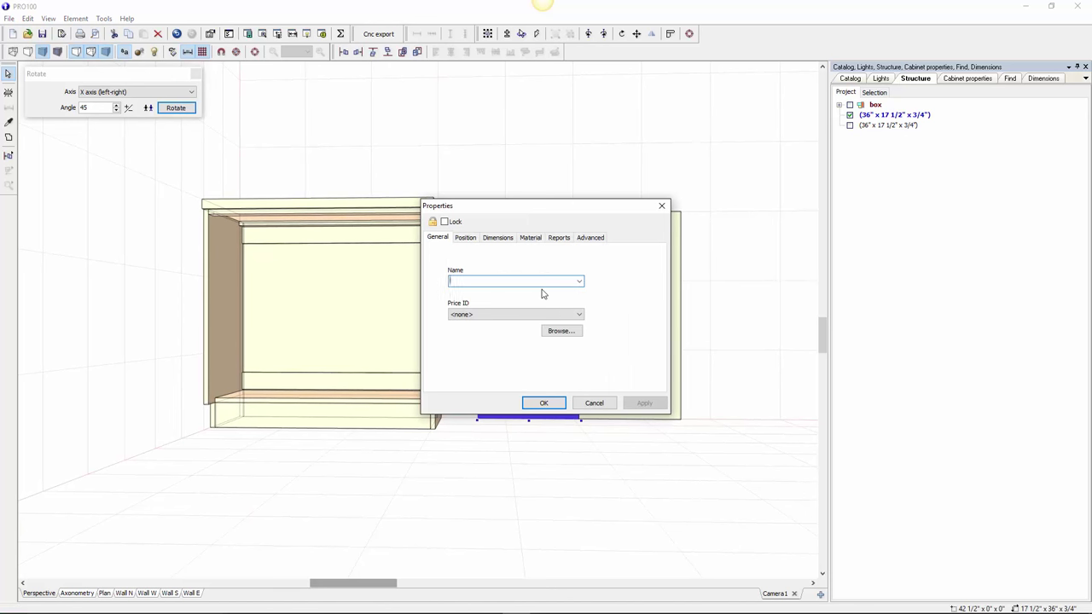
text(left door)
click(539, 401)
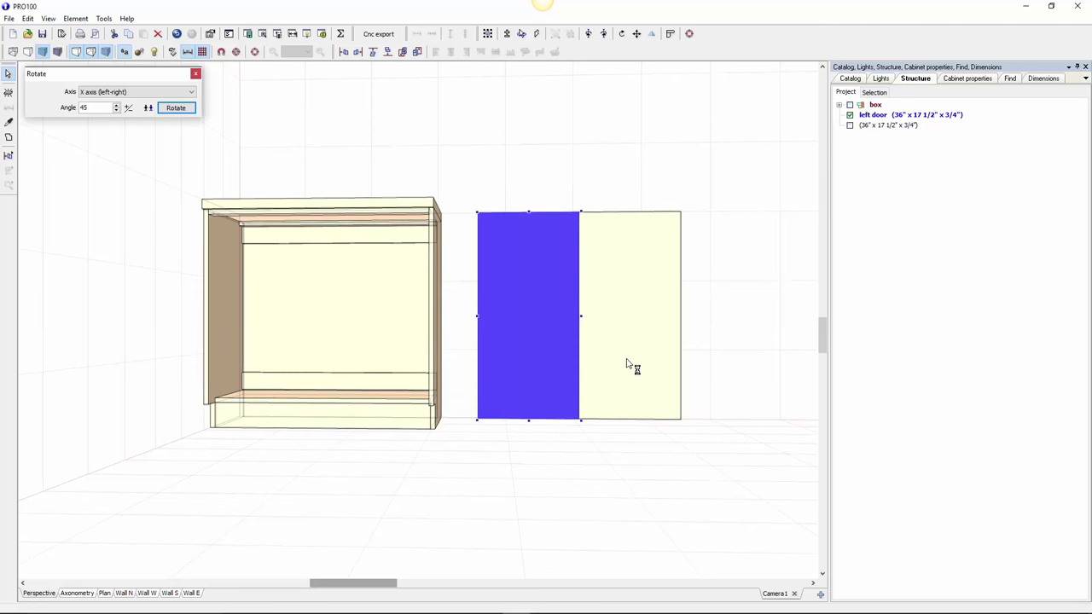
Name the upright board farther from the cabinet "right door" in its properties
double_click(628, 356)
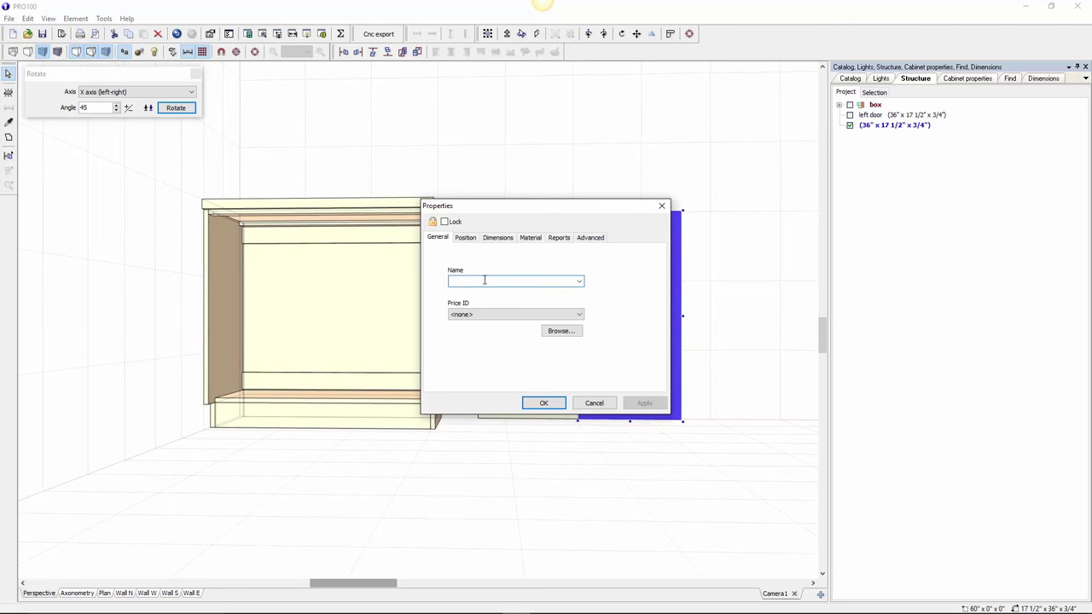
text(right door)
click(549, 407)
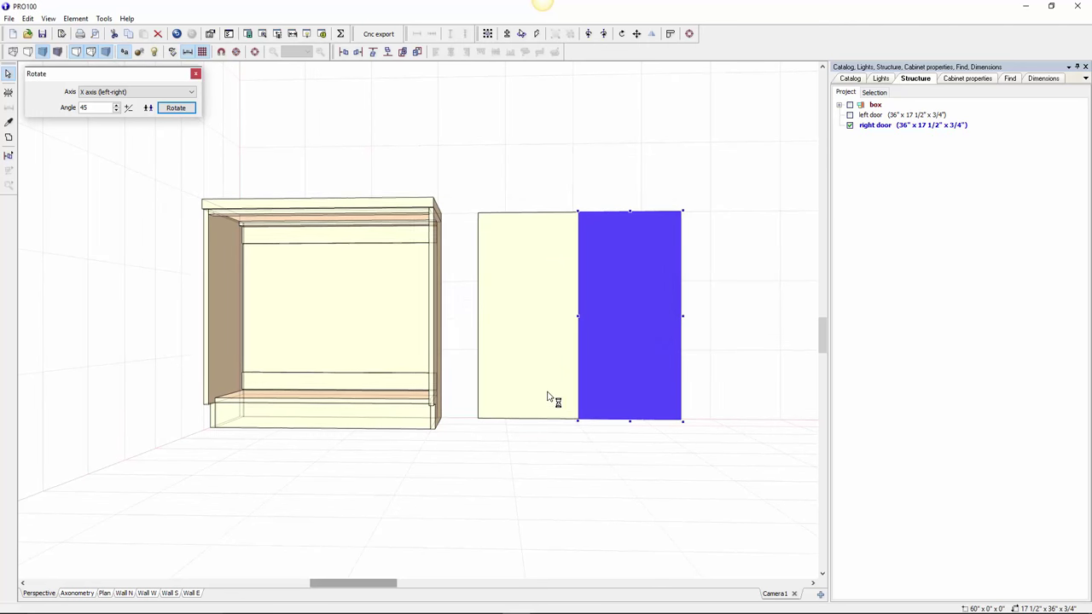
Group the left door and right door together and name the group "Doors"
shift+click(561, 367)
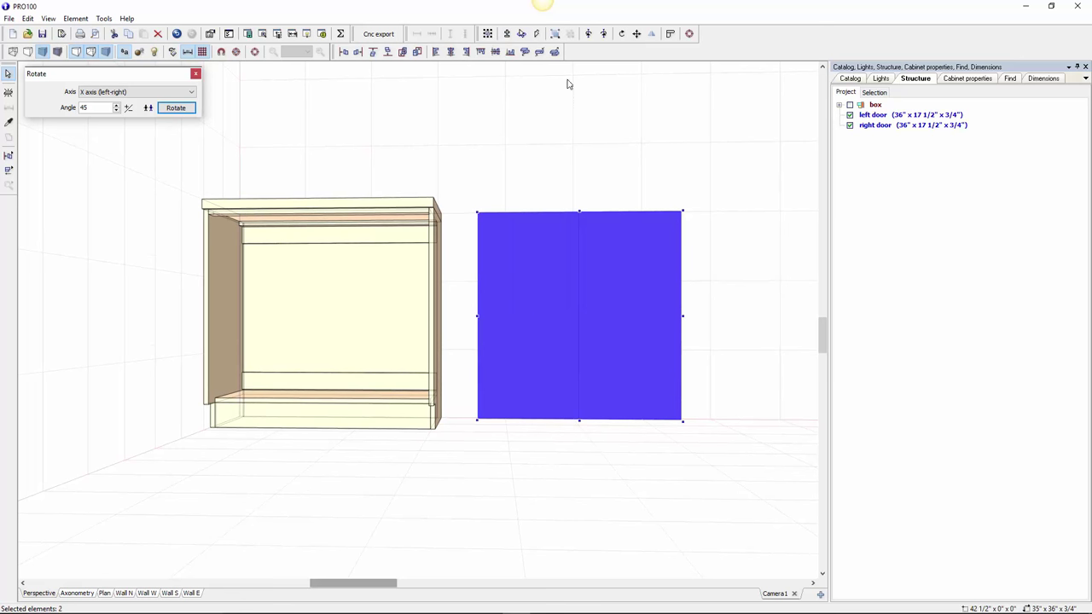
click(554, 35)
double_click(881, 116)
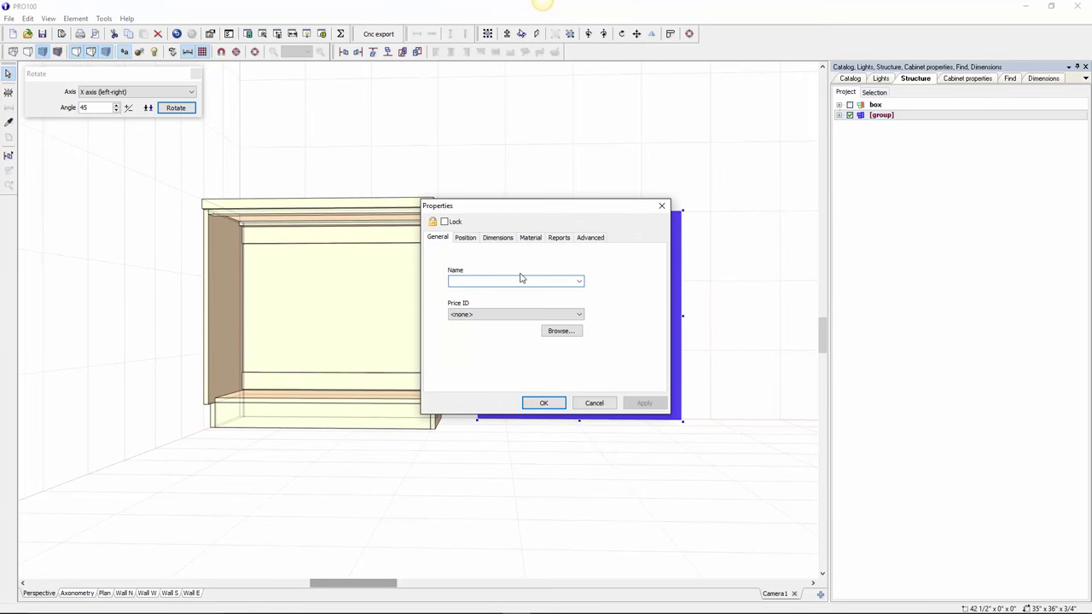
text(Doors)
click(546, 405)
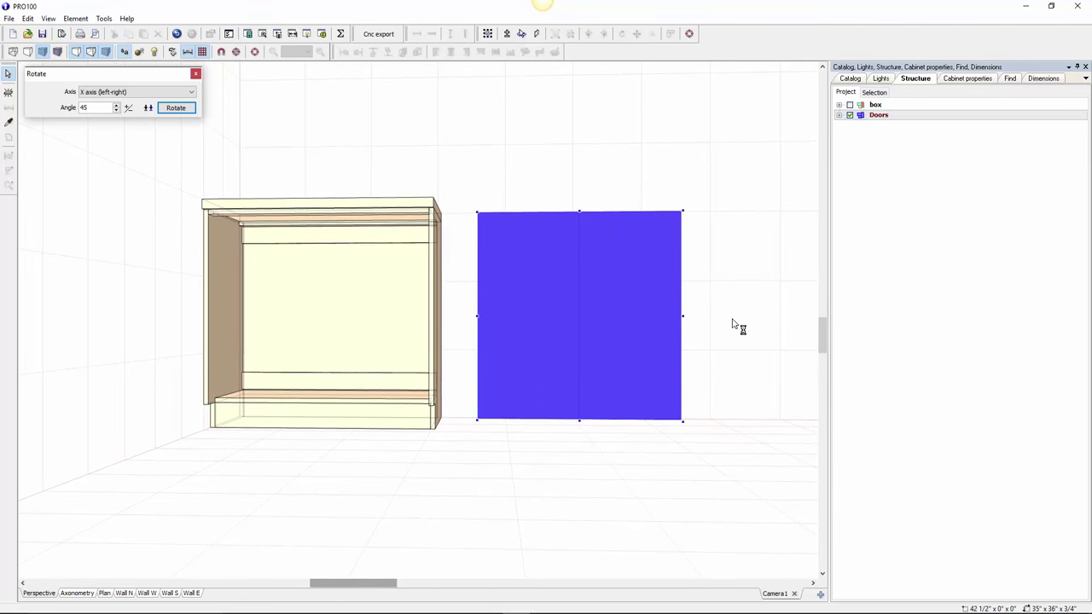
click(733, 324)
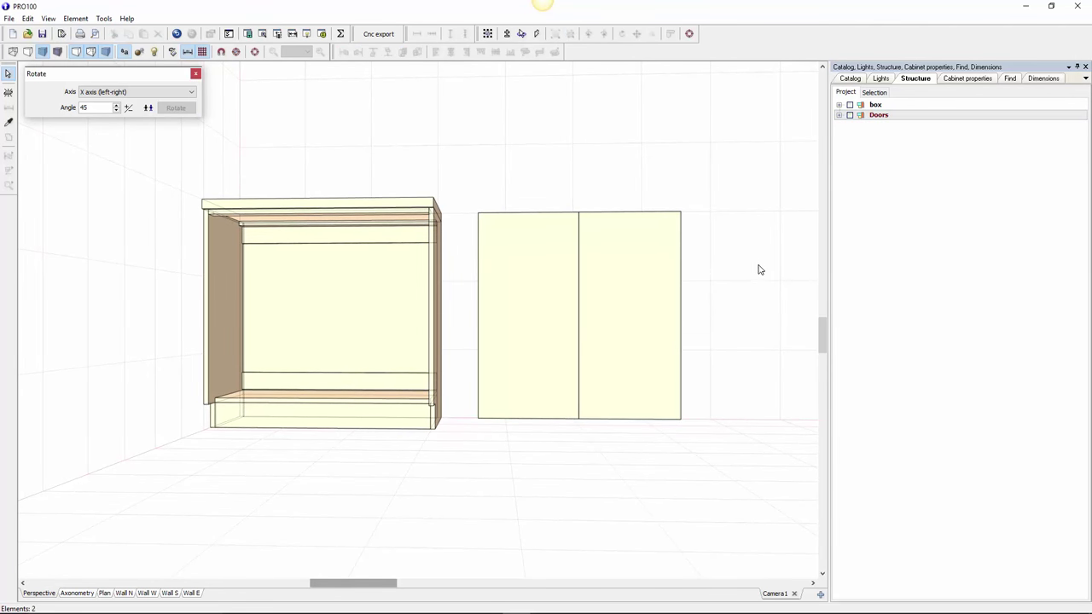
Move the Doors group from beside the cabinet to its front, level with the countertop's front edge
drag(757, 288, 757, 315)
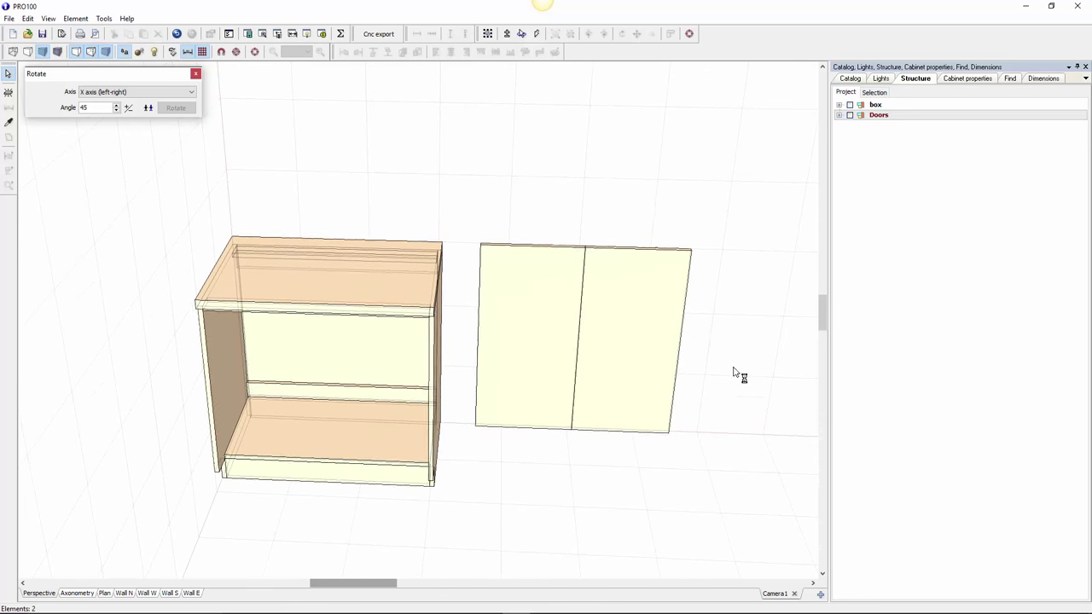
drag(734, 369, 717, 403)
middle_drag(717, 408, 705, 469)
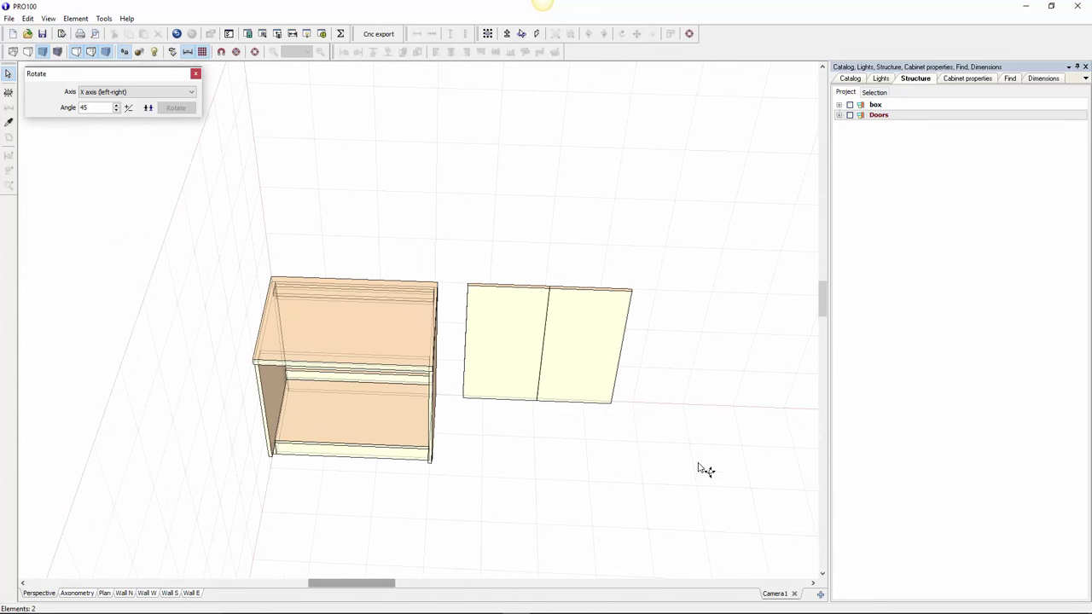
middle_drag(683, 407, 641, 398)
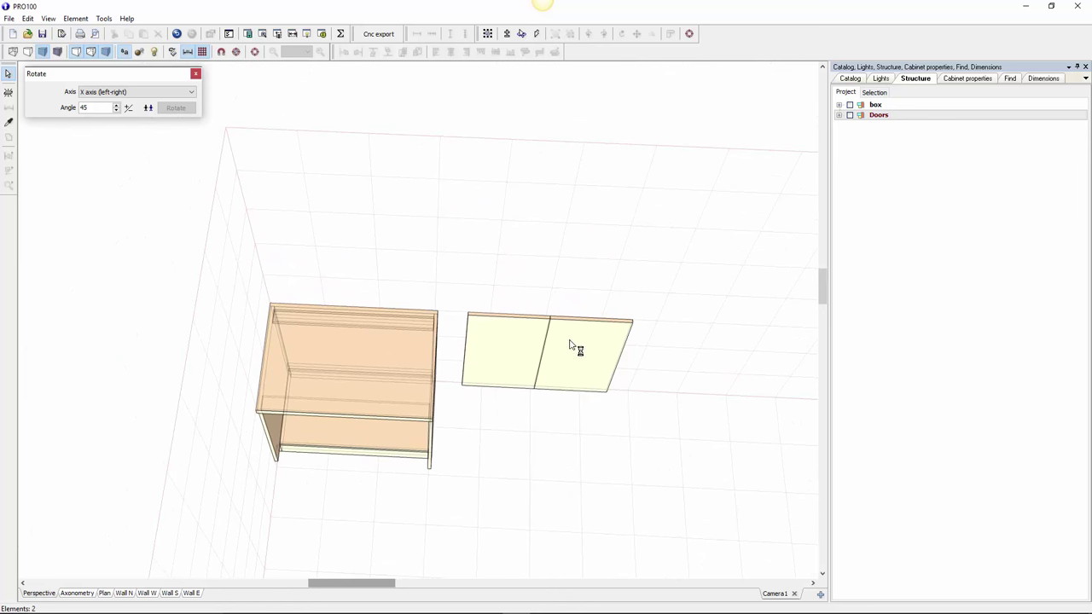
click(573, 376)
drag(573, 393, 363, 421)
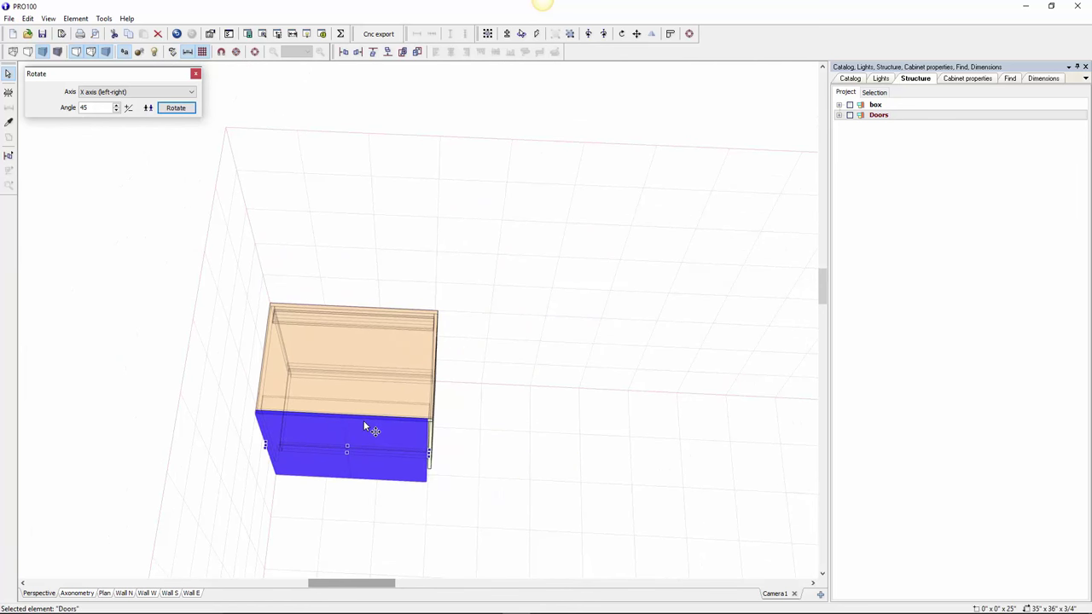
Set the height of the Doors group to 30"
middle_drag(487, 407, 557, 343)
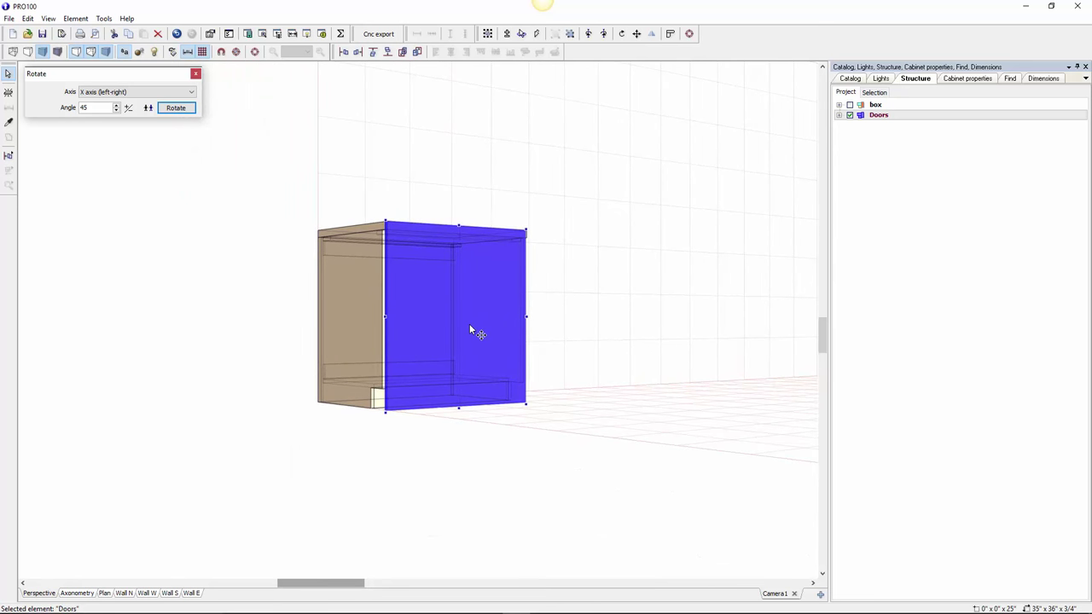
double_click(471, 332)
click(504, 241)
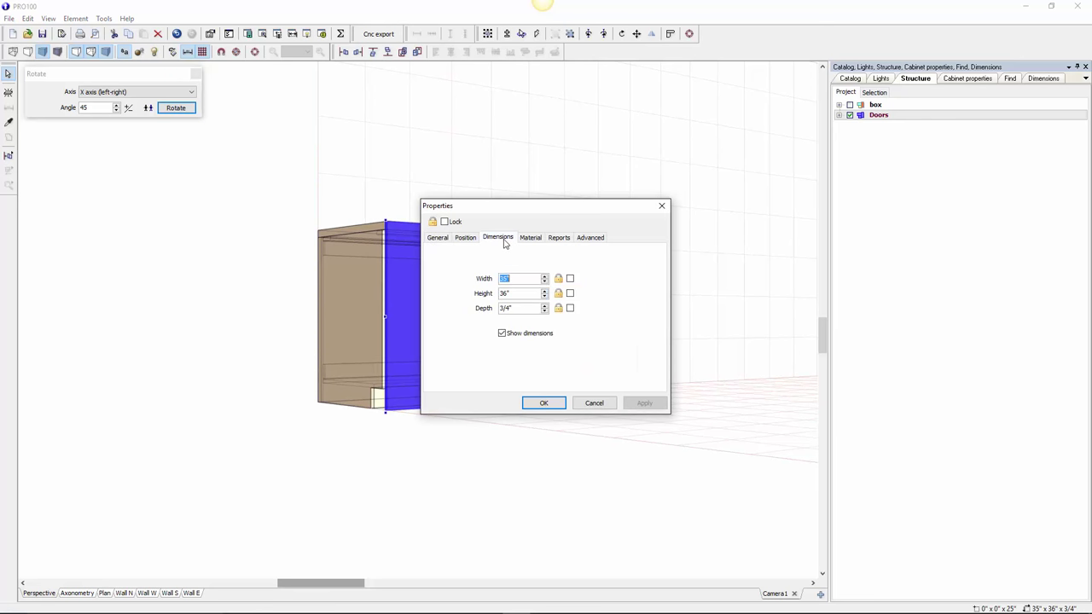
key(Tab)
text(30)
click(546, 403)
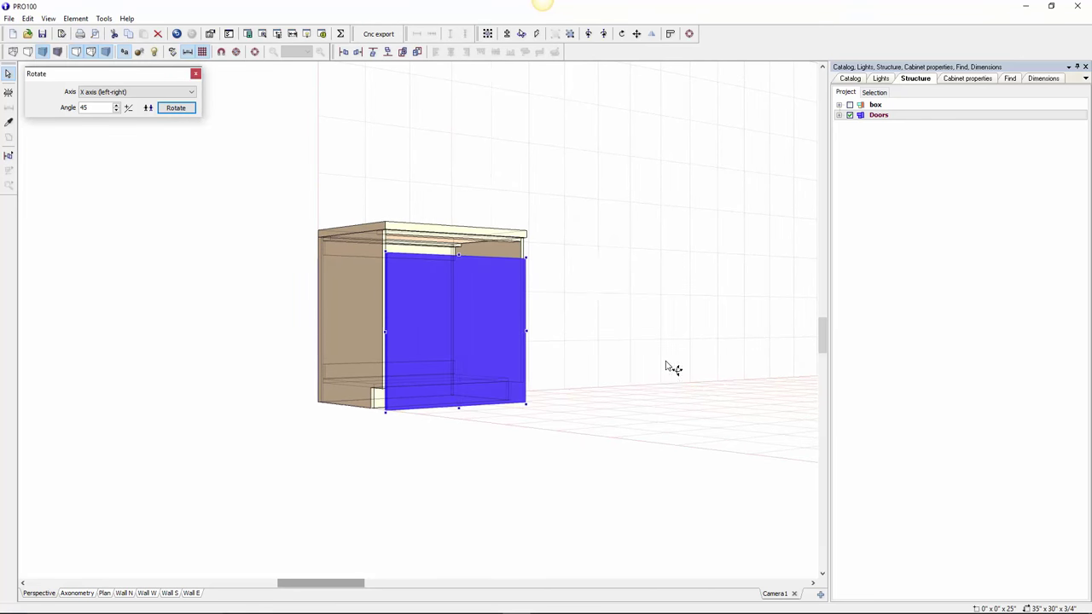
Set the bottom position of the Doors group to 4" so it sits above the toe kick
drag(655, 367, 680, 368)
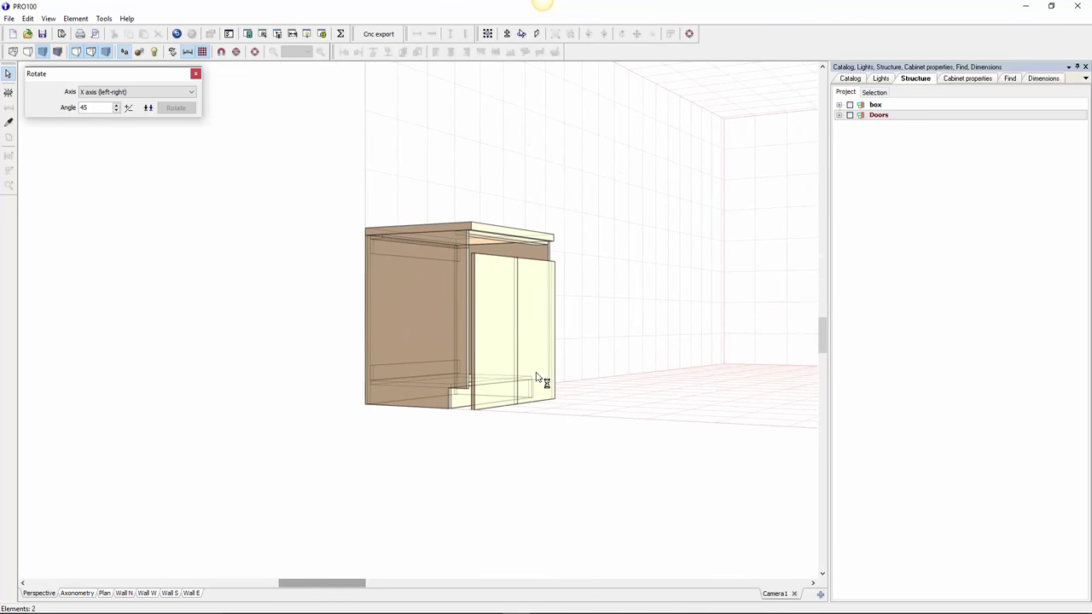
double_click(491, 390)
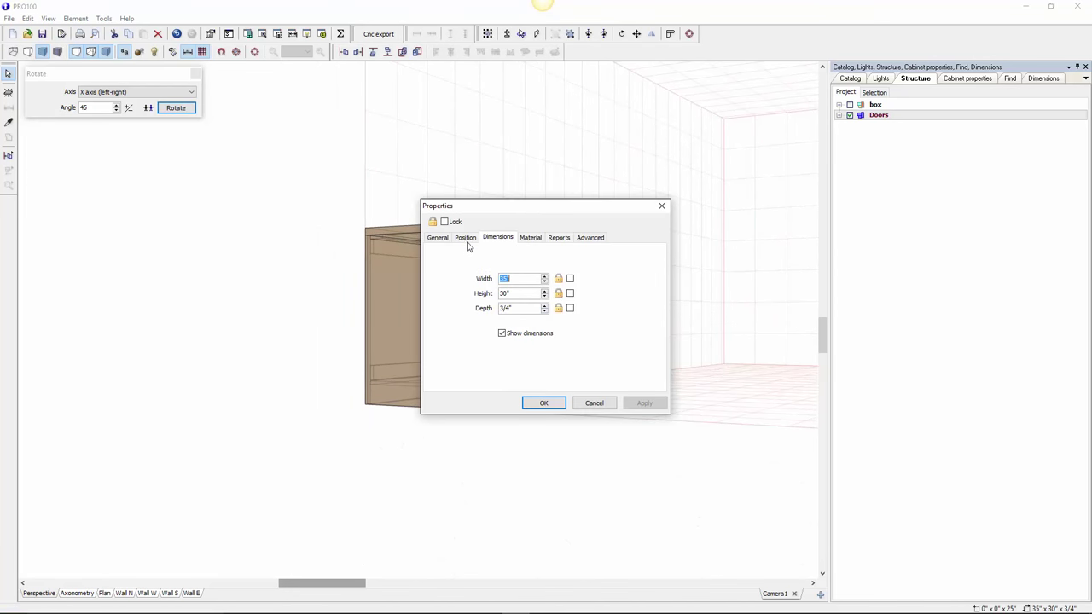
click(467, 240)
click(500, 293)
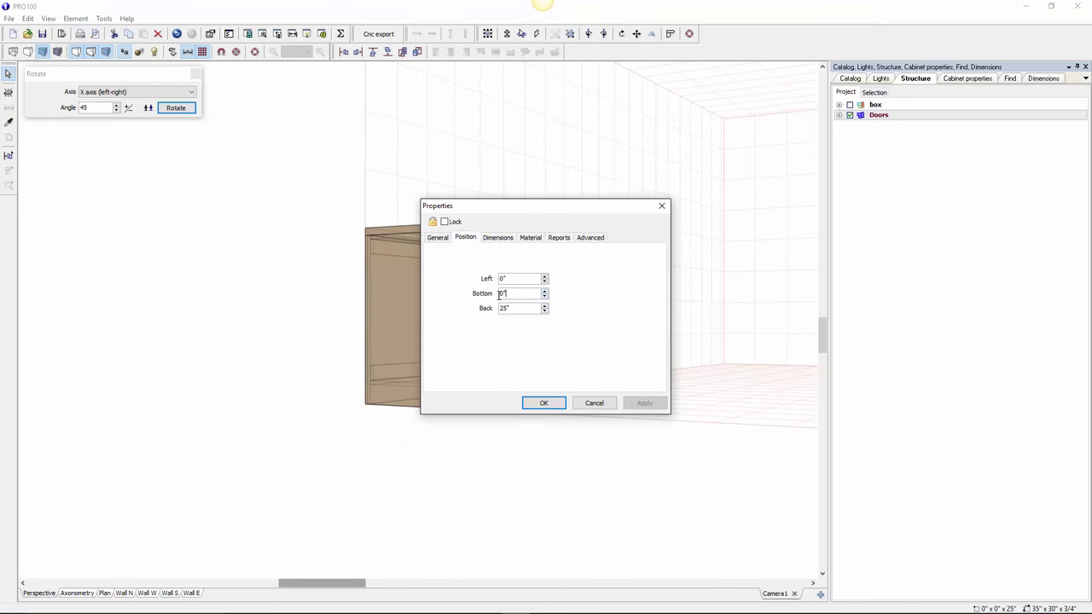
text(4)
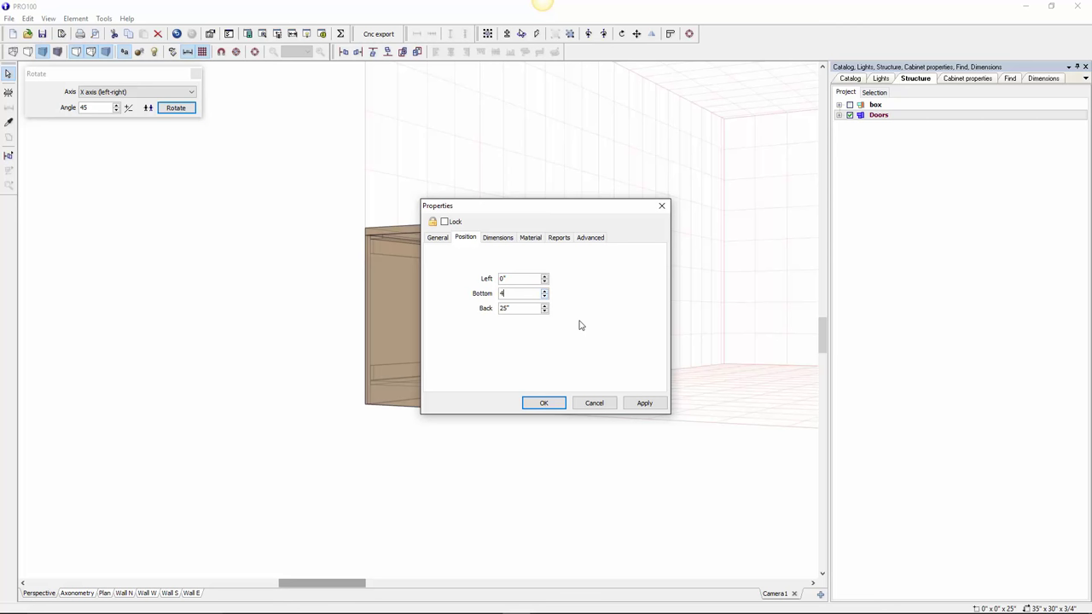
click(545, 403)
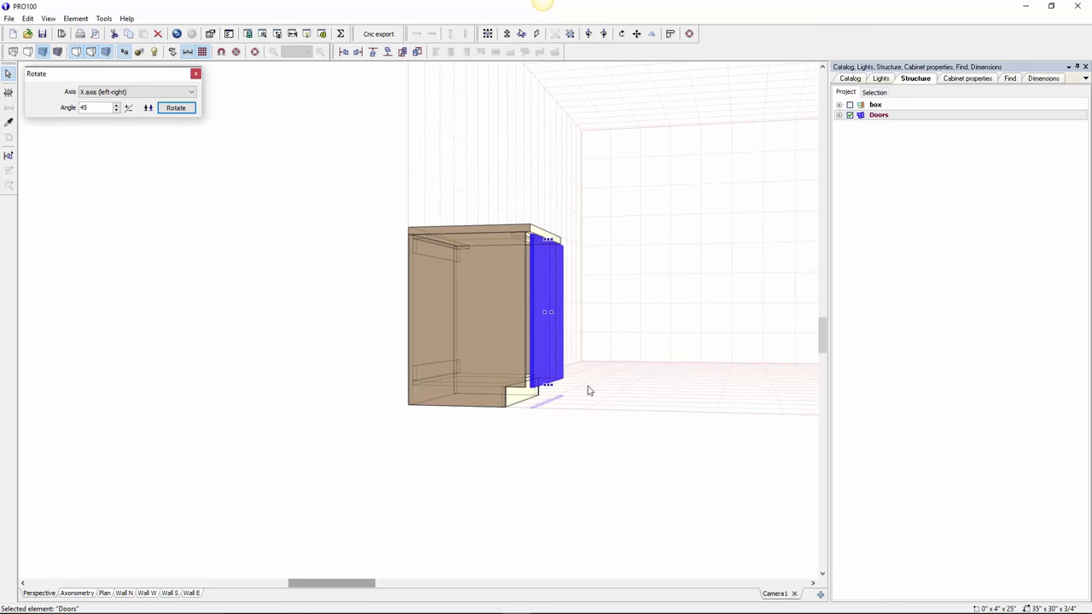
Move the Doors group to the back along the z-axis, against the cabinet's front edges
middle_drag(588, 391, 588, 316)
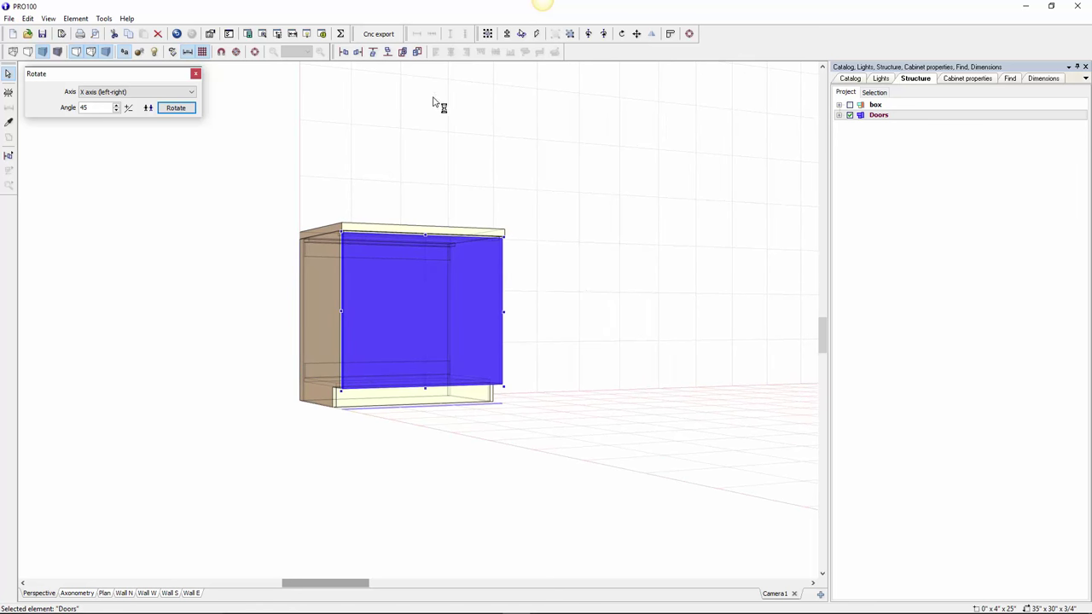
click(416, 52)
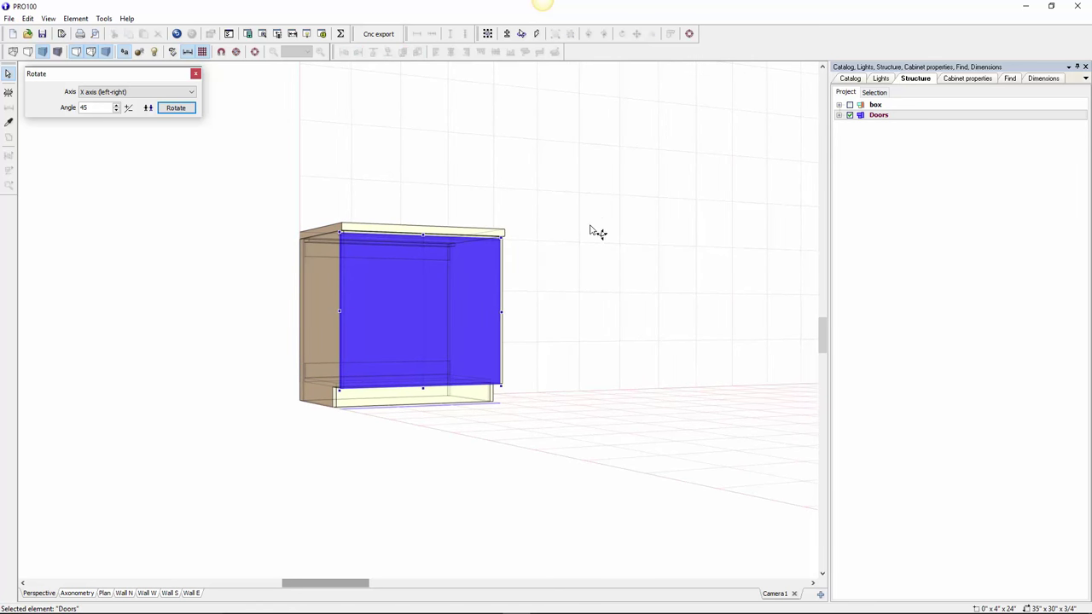
click(585, 256)
Display the model with material textures, turning off surface shading and semitransparency
drag(585, 256, 578, 257)
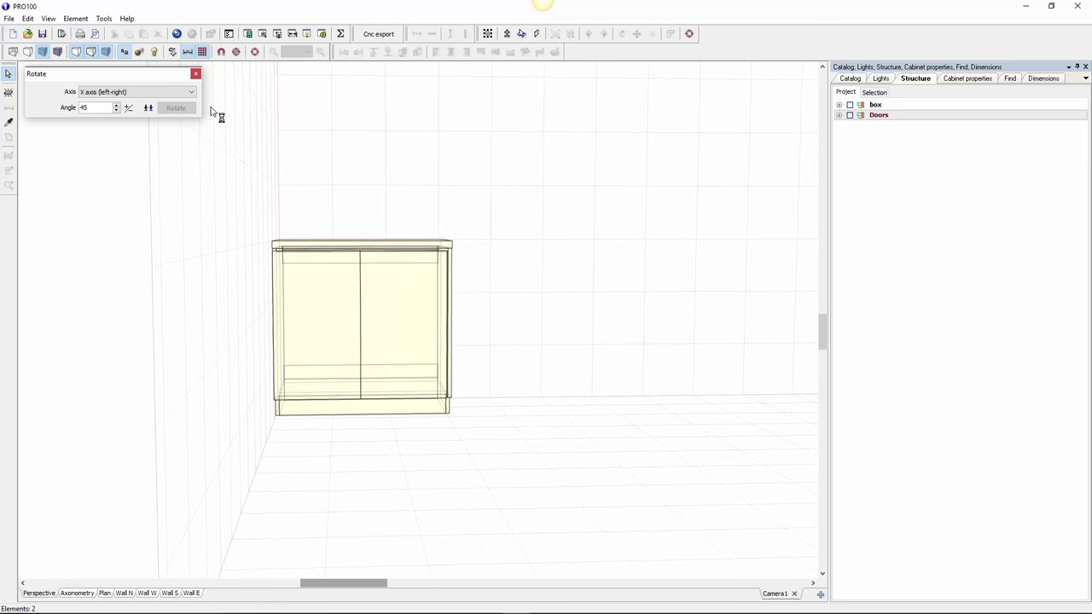
click(105, 52)
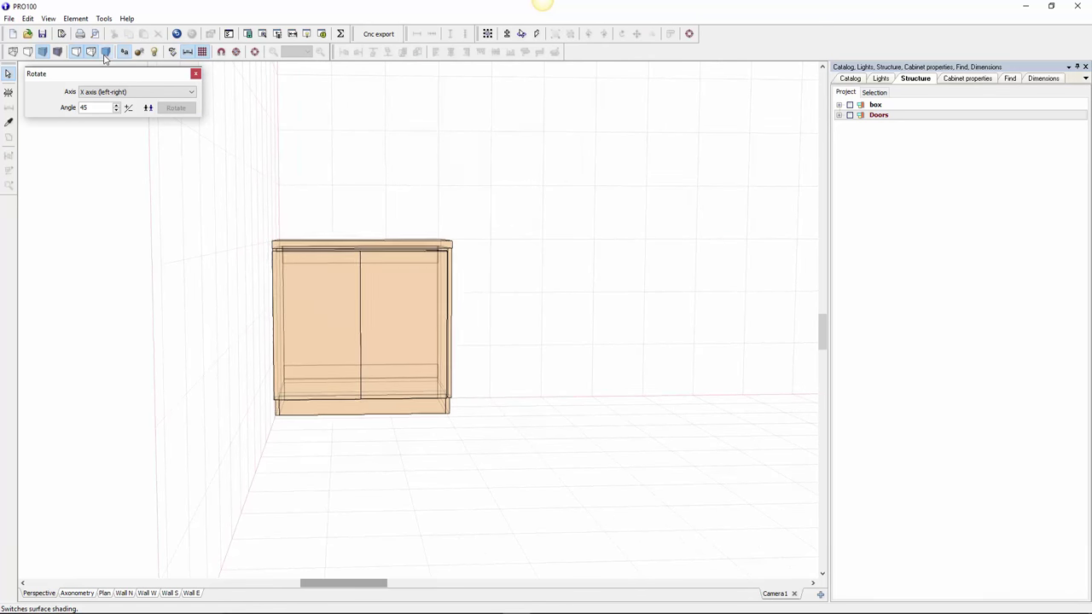
click(58, 53)
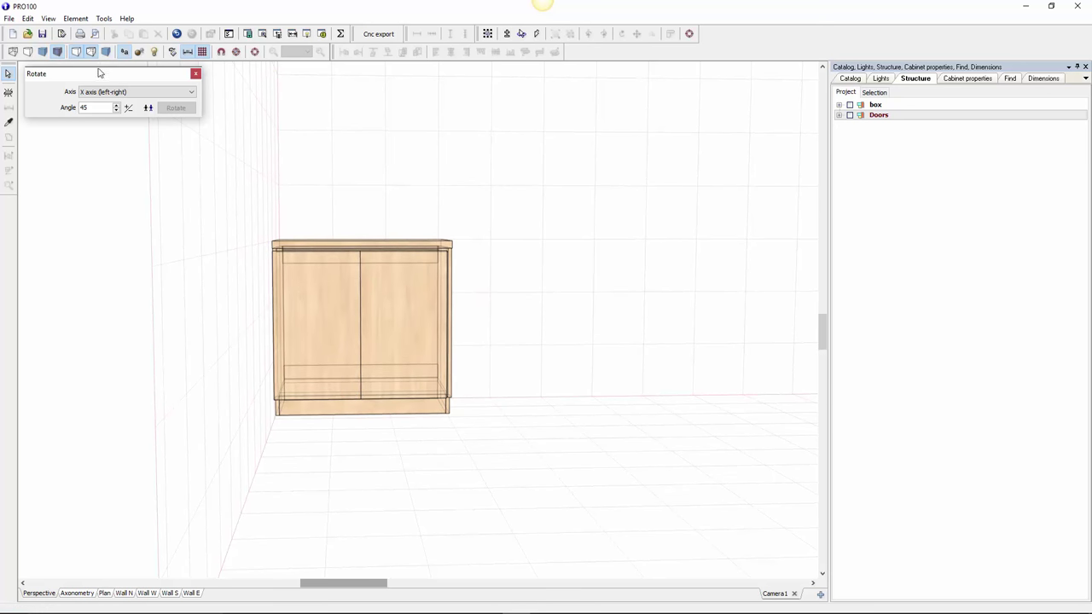
click(90, 51)
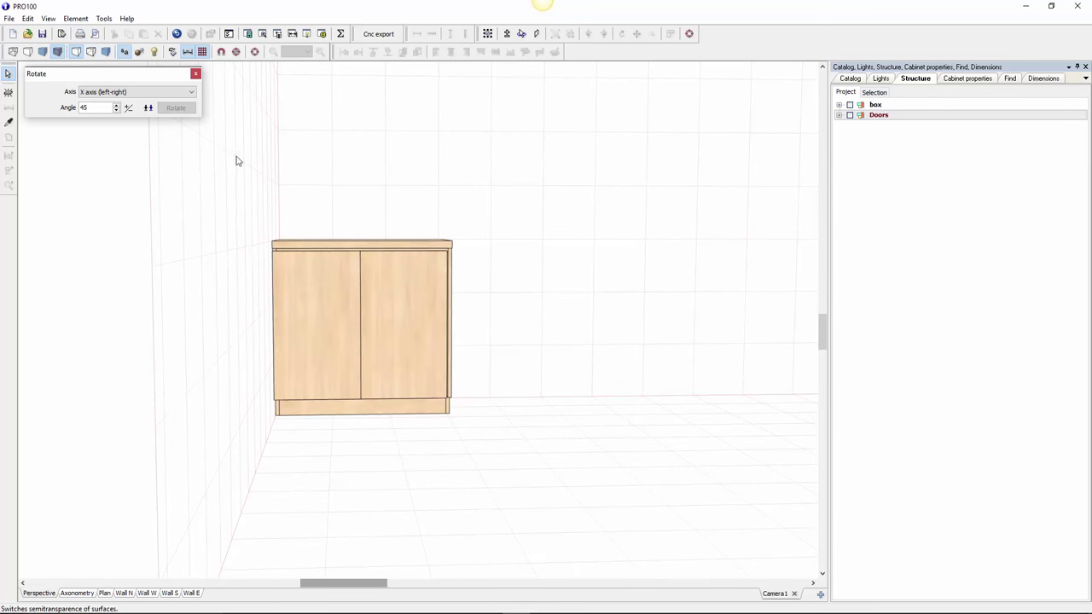
scroll(537, 319, up, 1)
middle_drag(541, 321, 509, 323)
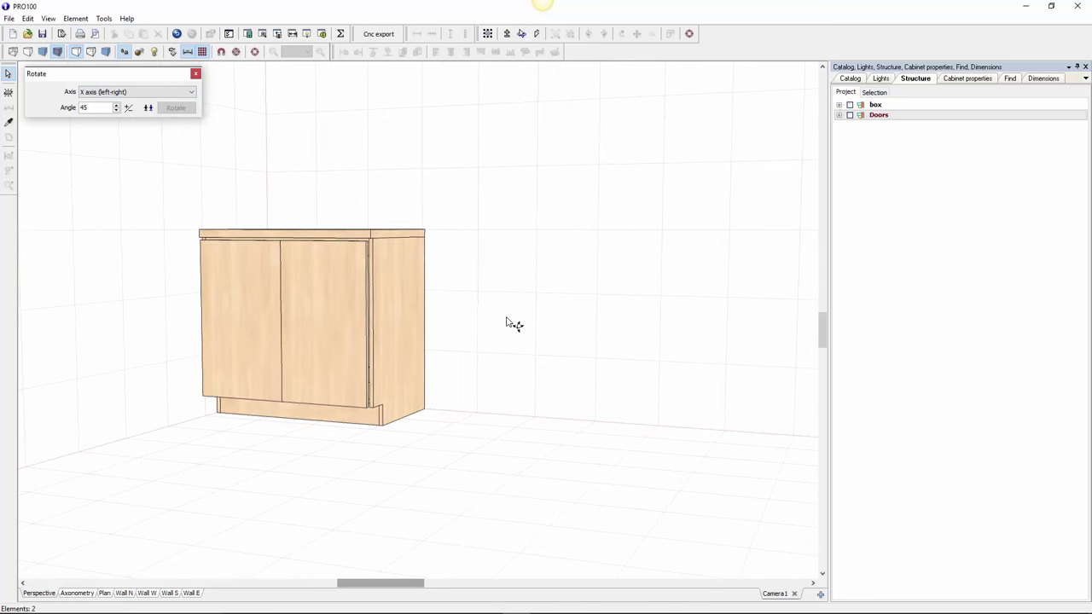
right_drag(506, 317, 415, 315)
Align the centers of the Doors group and the countertop along the x-axis
click(411, 316)
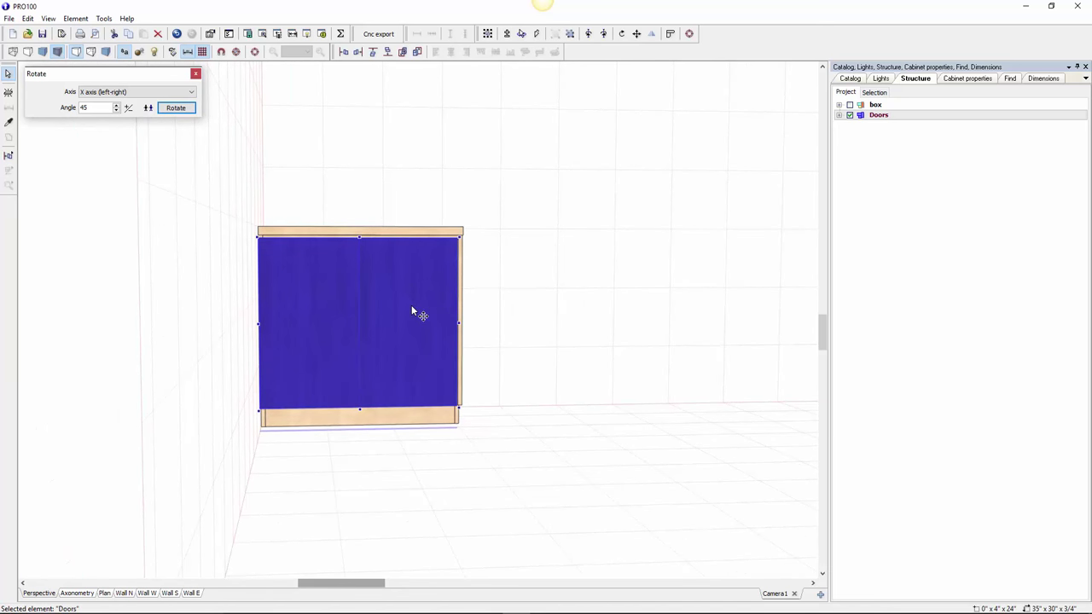
key(ctrl)
key(shift)
ctrl+click(378, 232)
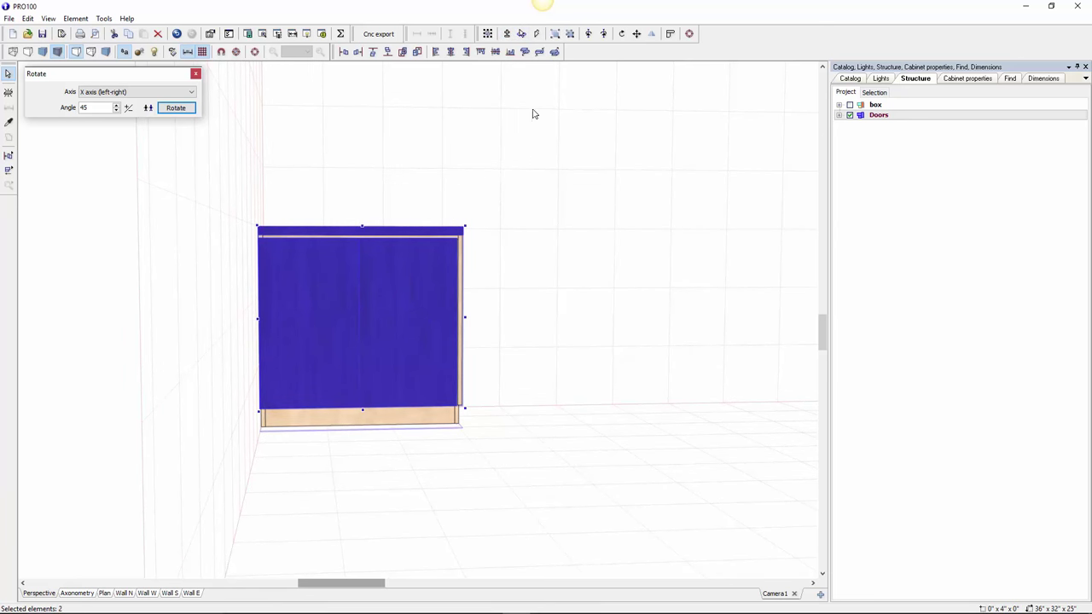
click(451, 53)
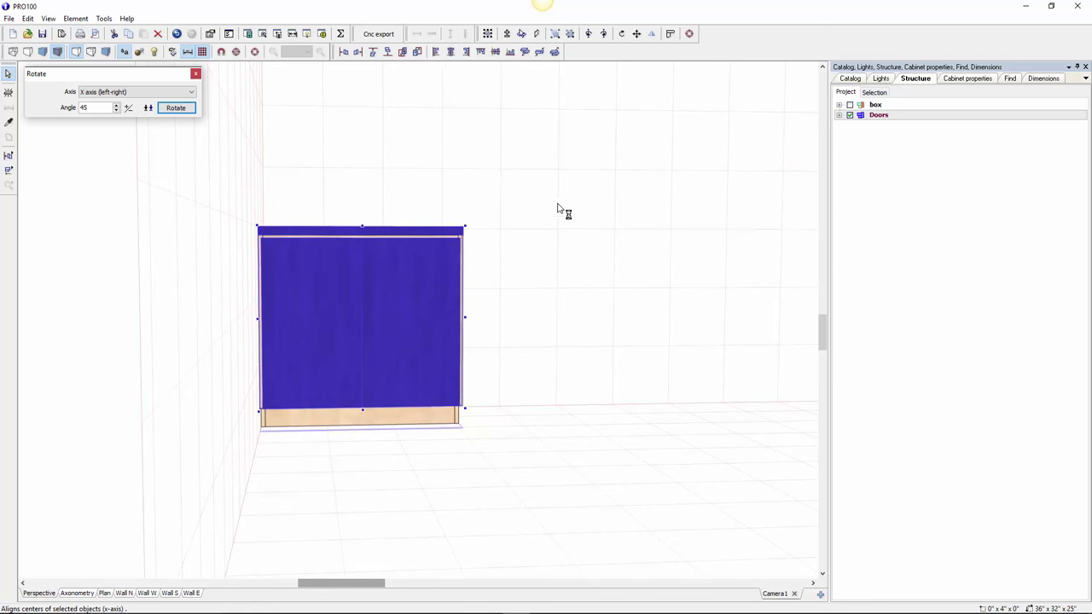
scroll(564, 212, up, 1)
scroll(565, 214, up, 2)
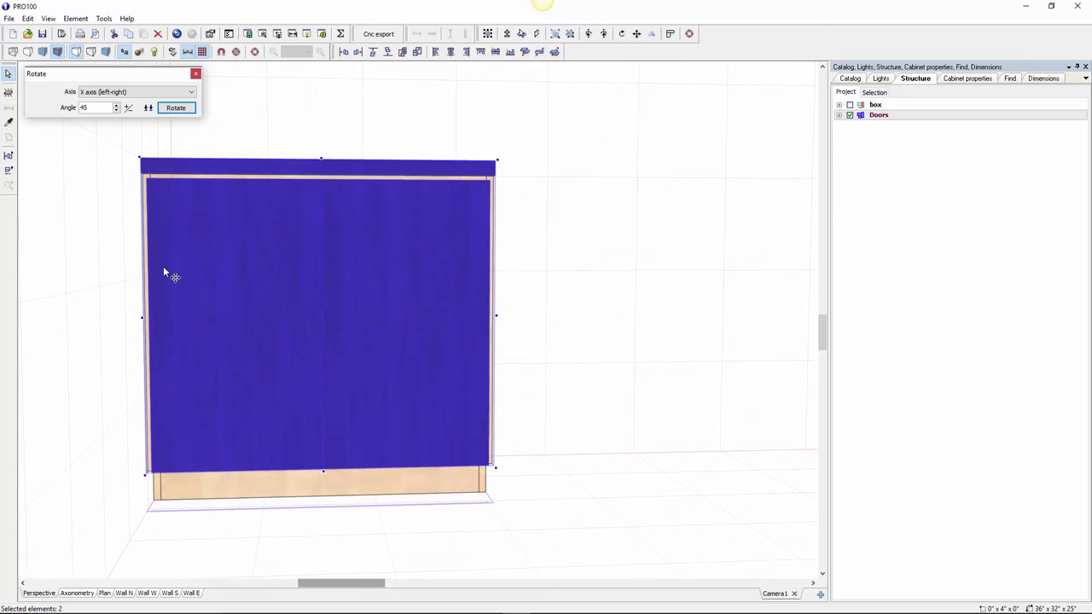
drag(564, 324, 586, 323)
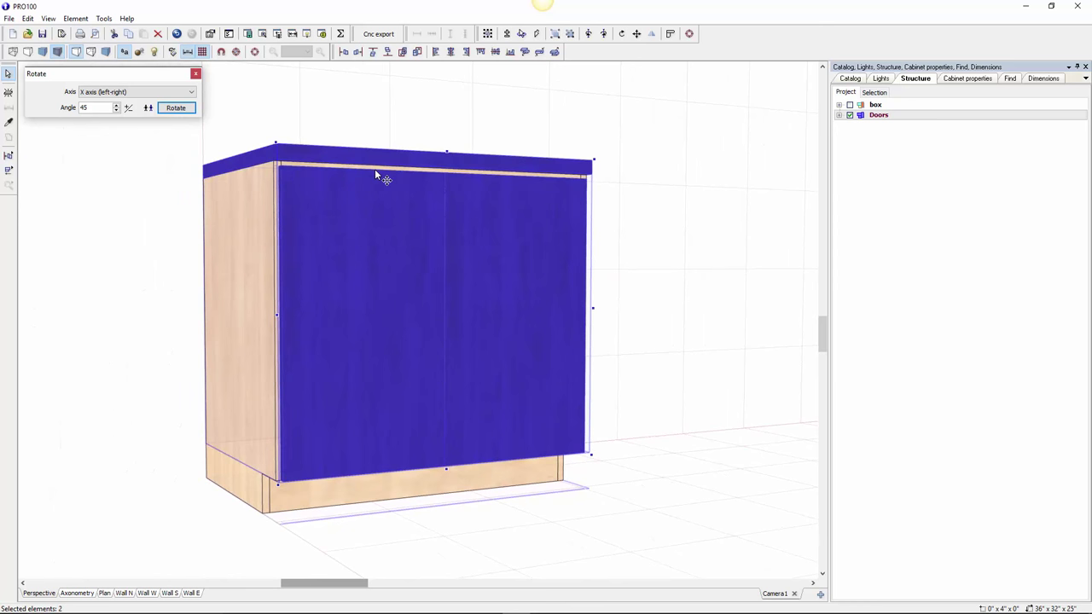
right_drag(675, 291, 652, 278)
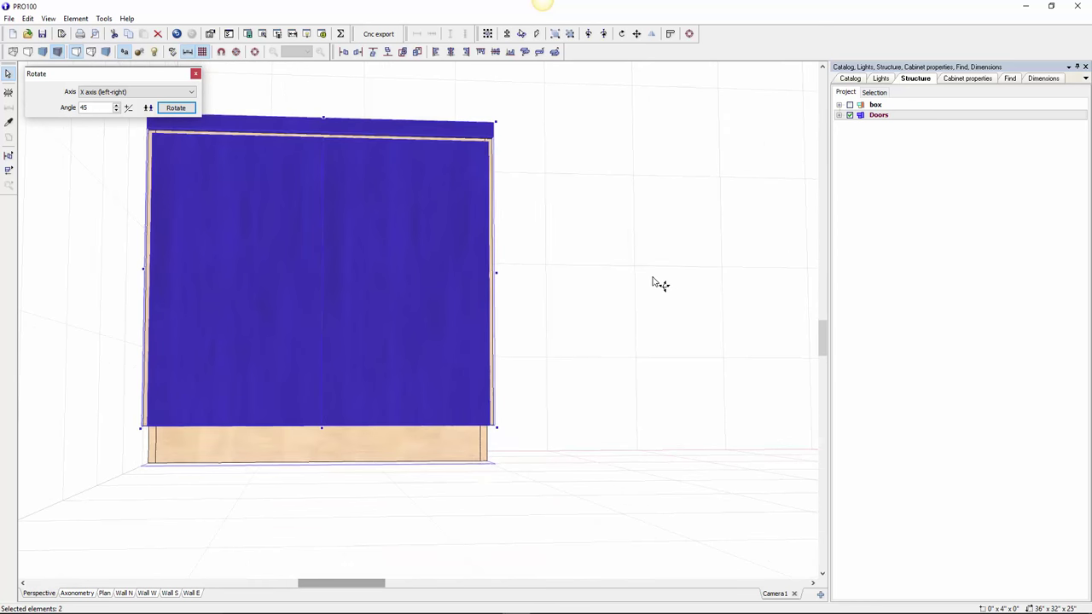
click(653, 278)
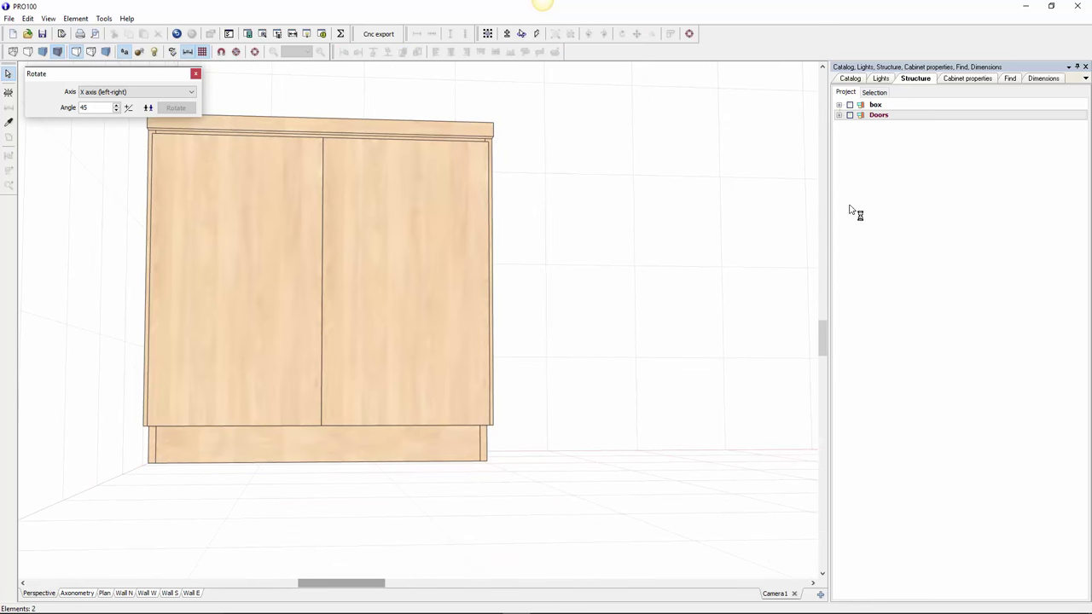
Try nesting the Doors group inside the box group in the project structure, and undo it
drag(878, 116, 876, 106)
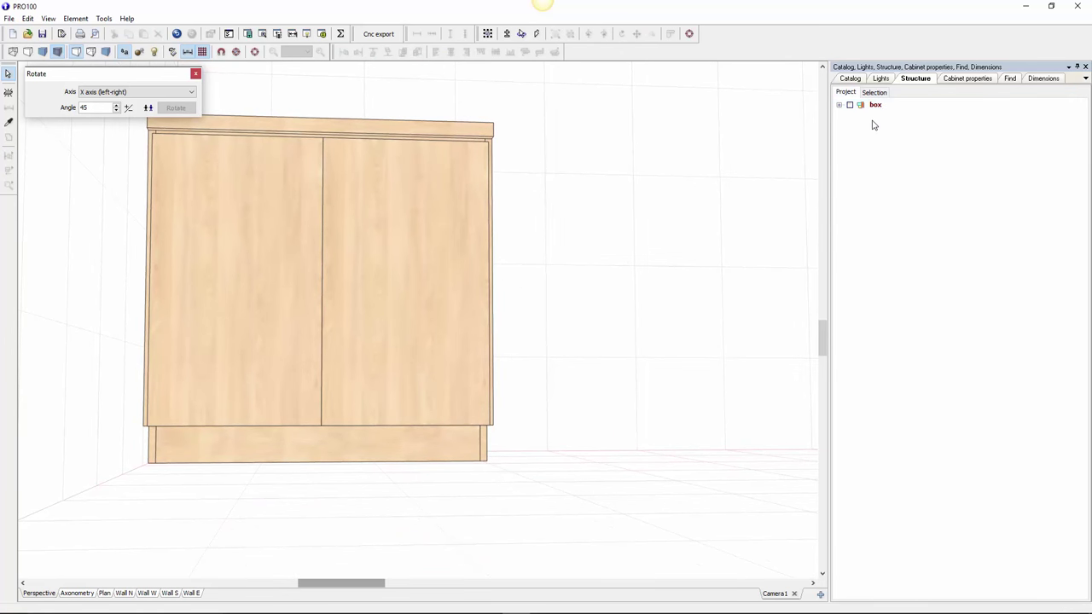
click(840, 105)
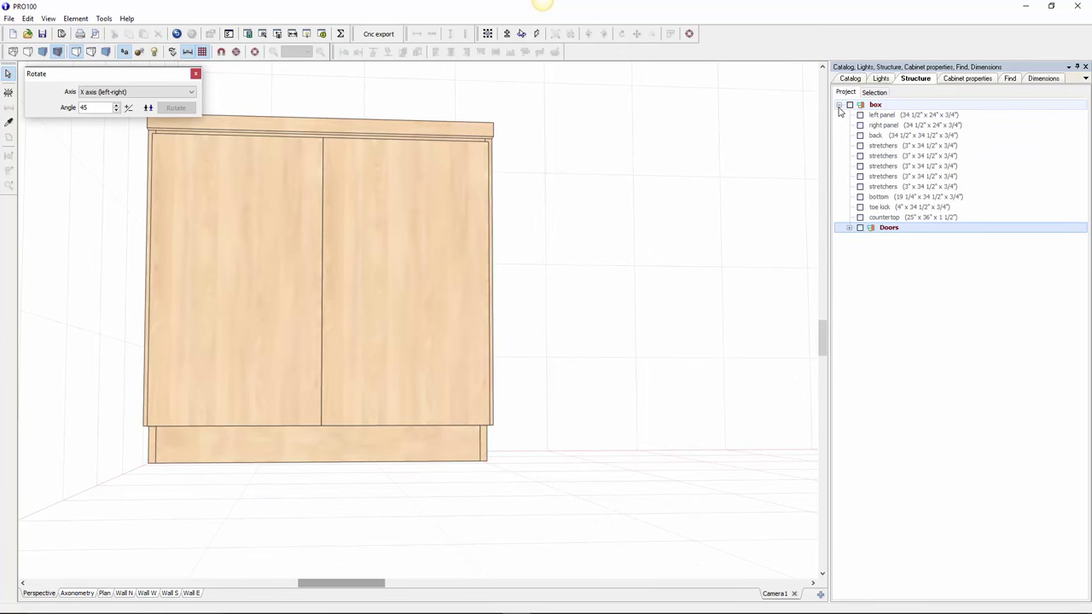
click(840, 105)
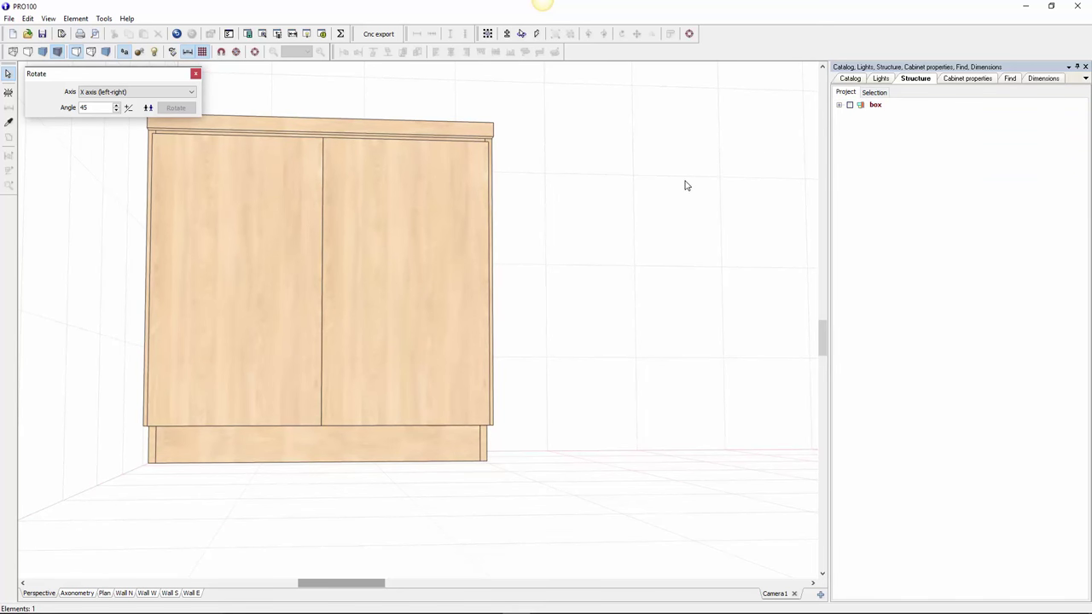
key(ctrl+z)
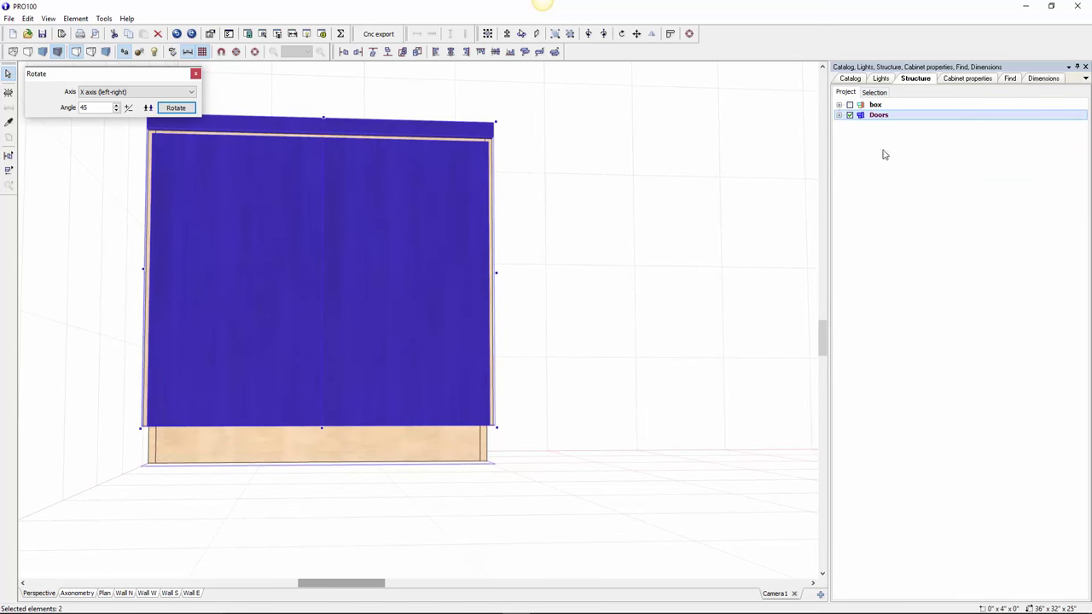
Group the box and Doors groups together and begin the new group's name with "36"
click(850, 105)
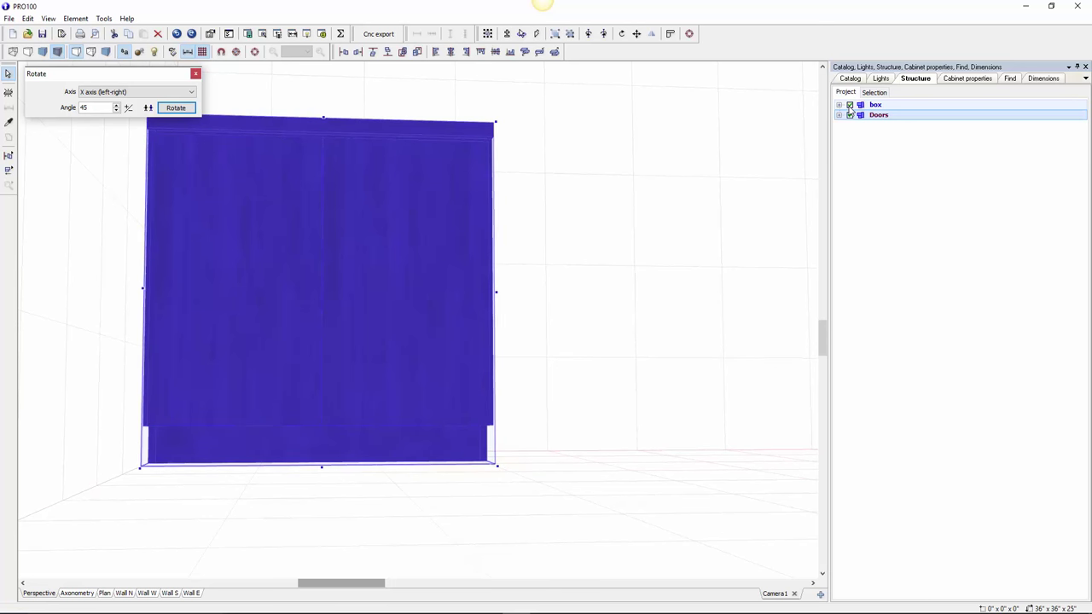
click(555, 34)
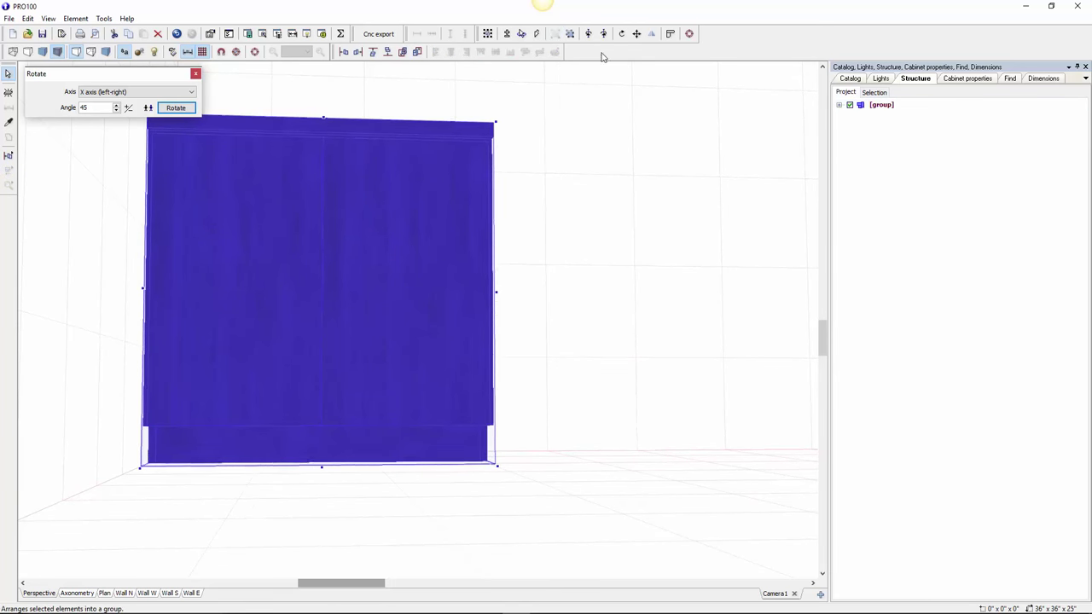
double_click(883, 106)
click(438, 238)
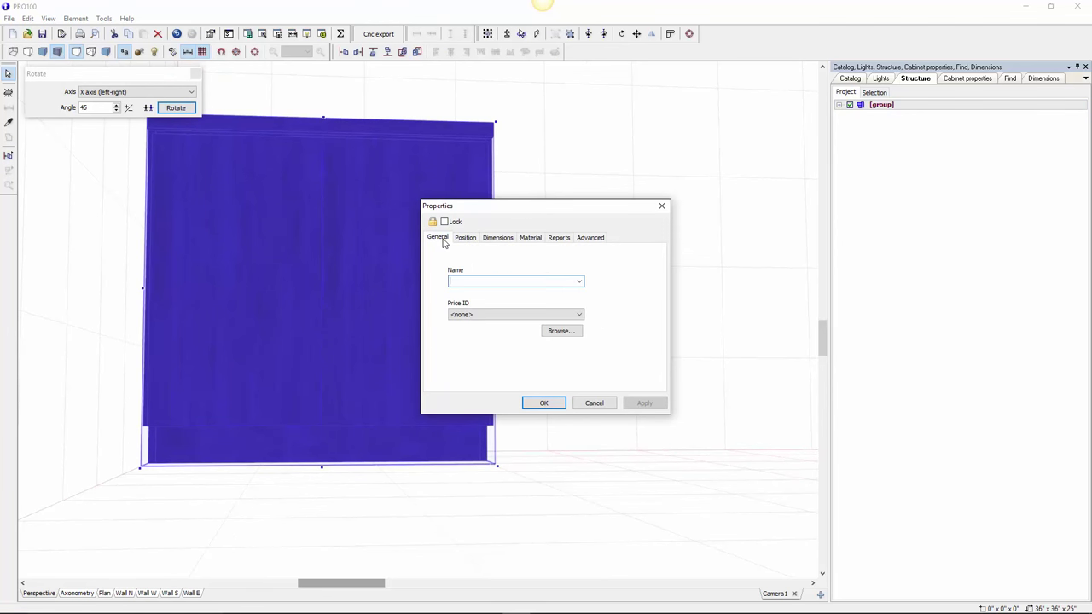
text(s)
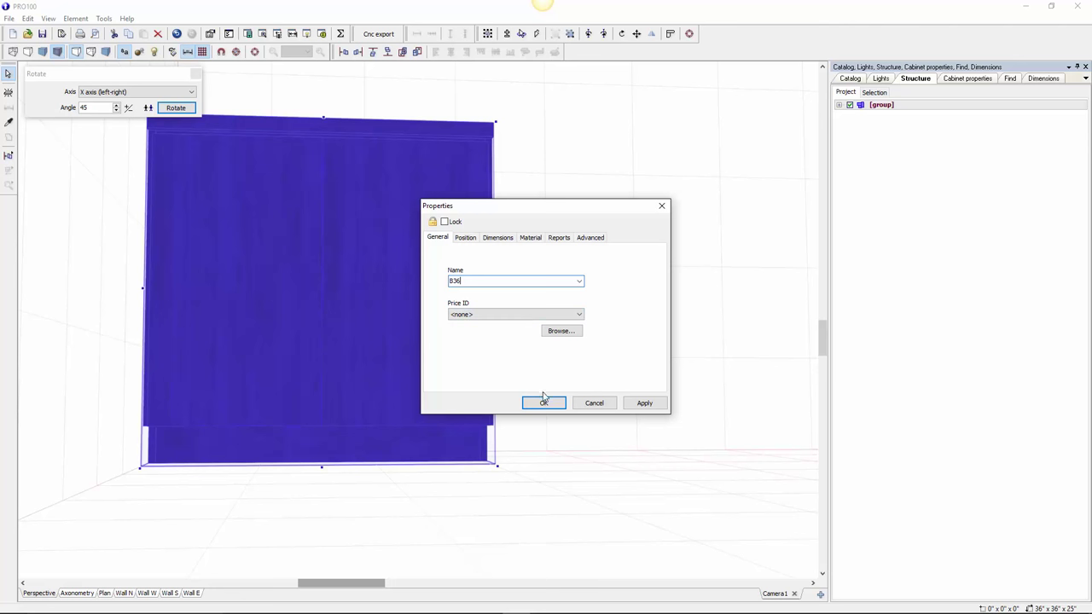
Complete the combined cabinet group's name as B36 and apply it
click(543, 404)
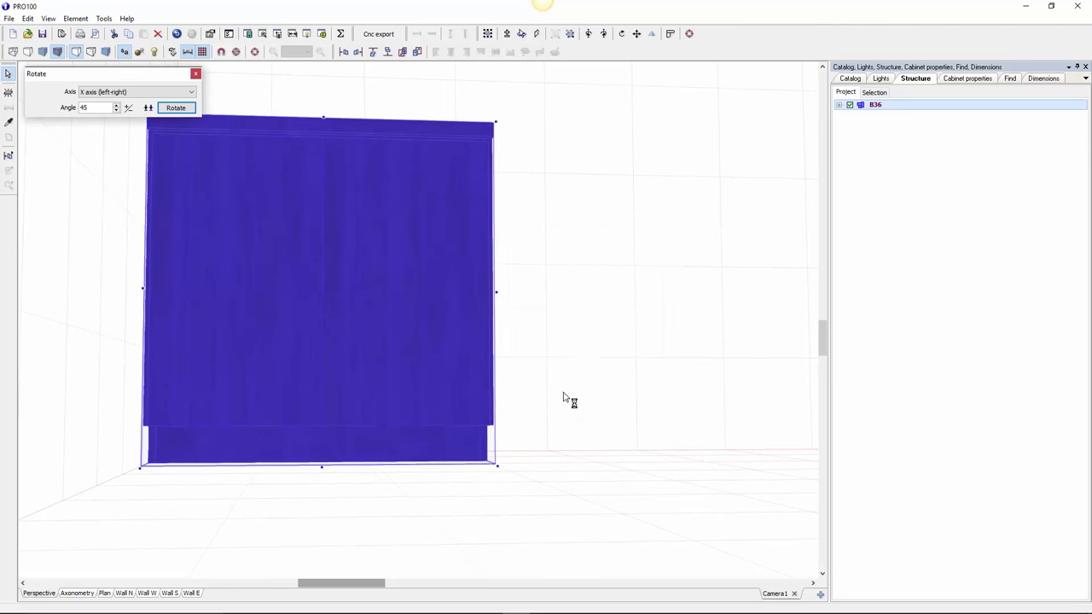
middle_drag(575, 370, 539, 374)
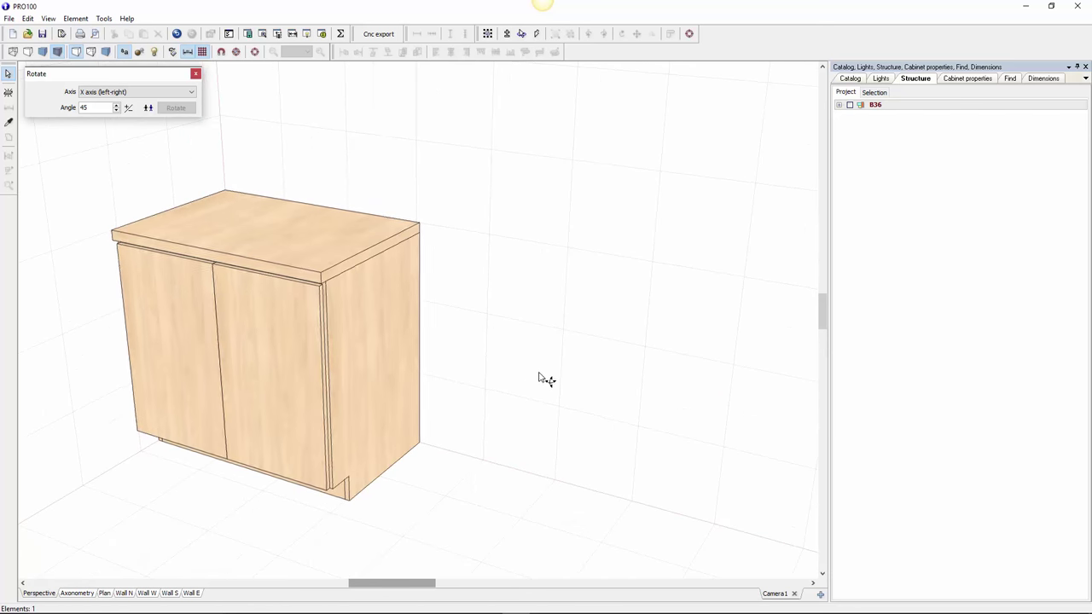
drag(498, 346, 503, 347)
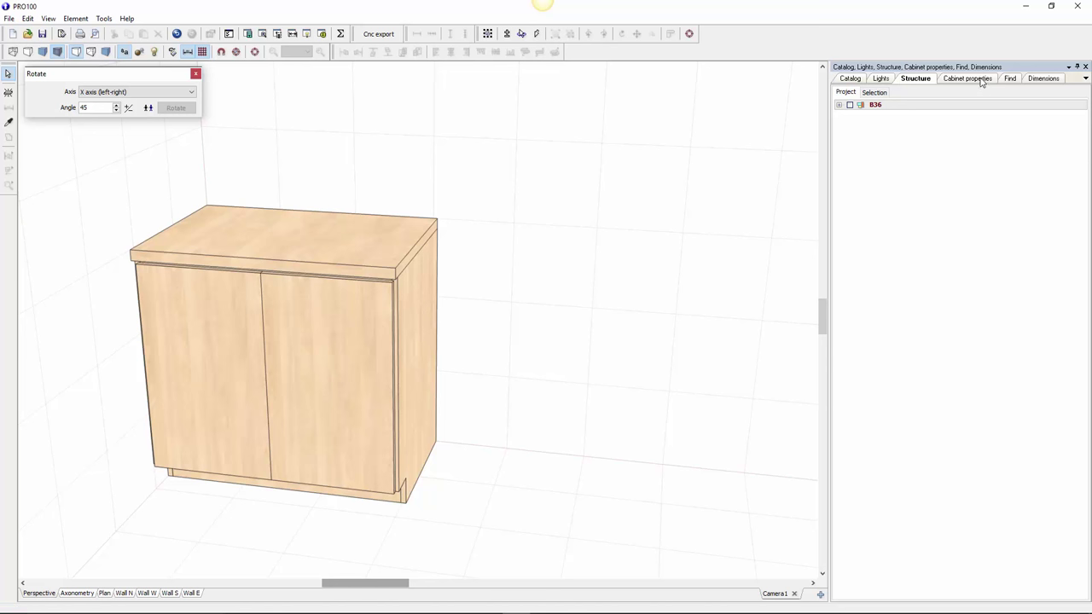
Open the D1NYGlaze texture folder inside GSW, checking the Kitchen Door Depot textures on the way
click(854, 78)
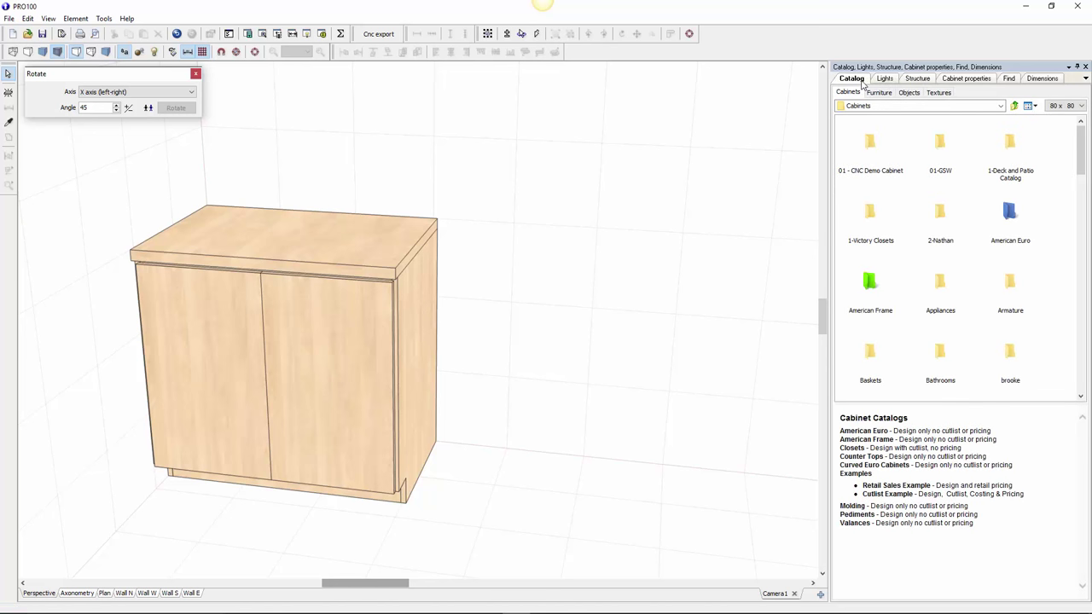
click(939, 92)
click(943, 232)
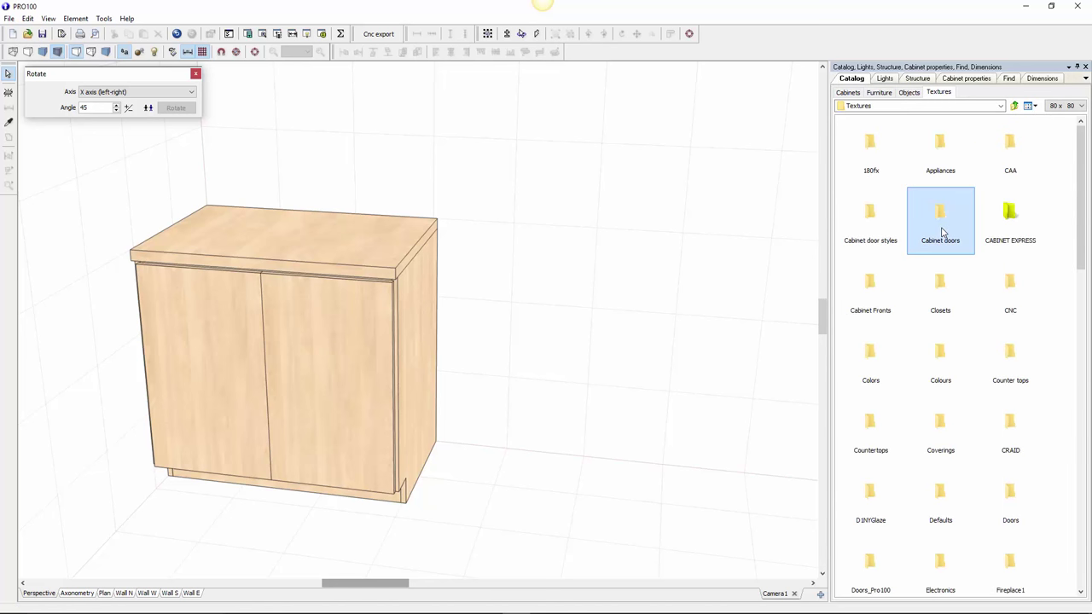
key(k)
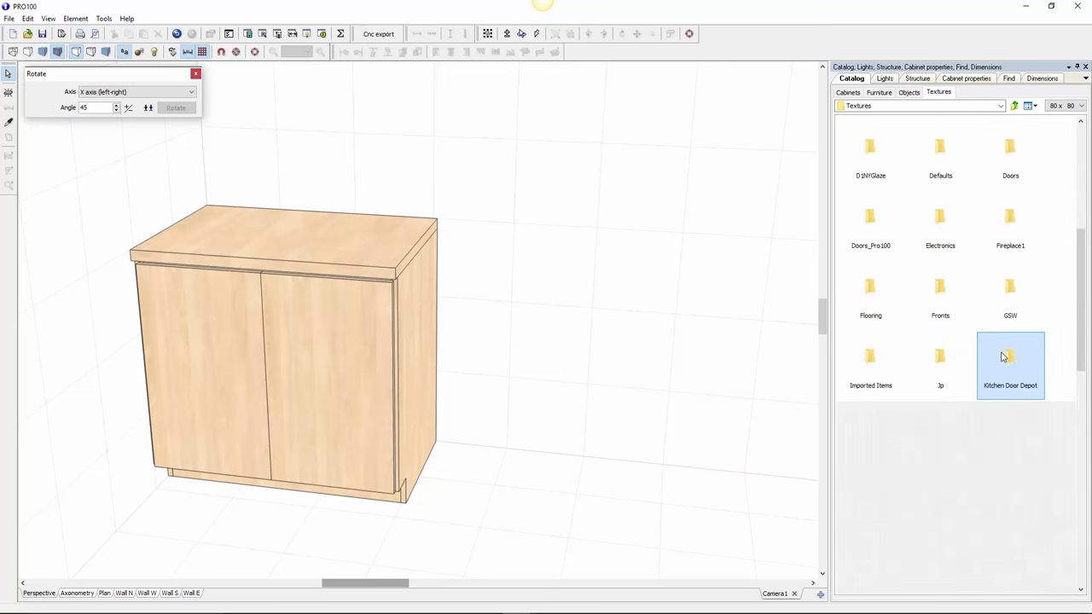
double_click(1003, 353)
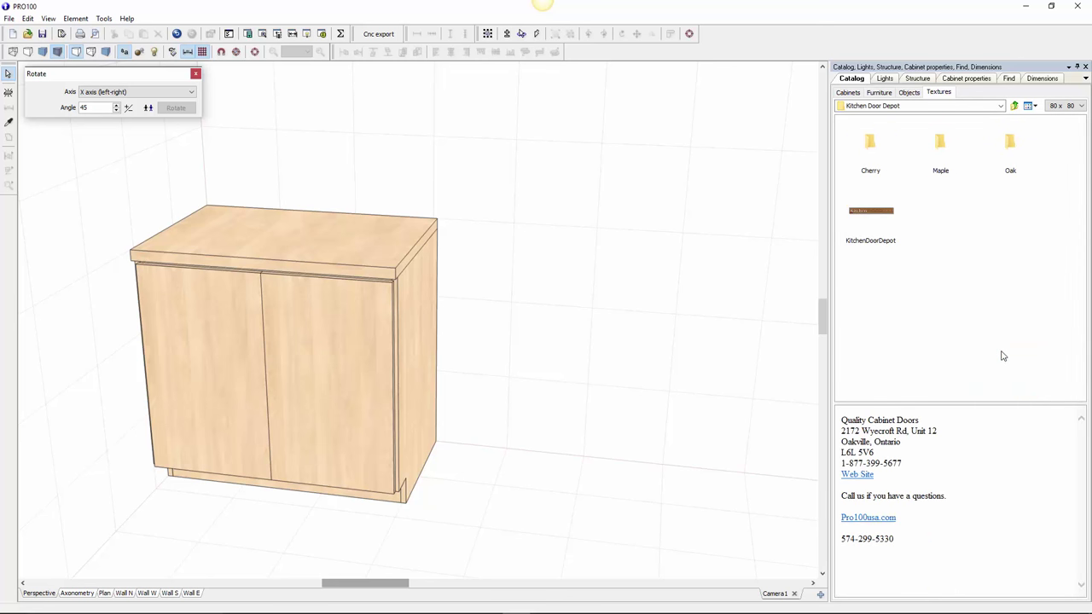
click(1014, 106)
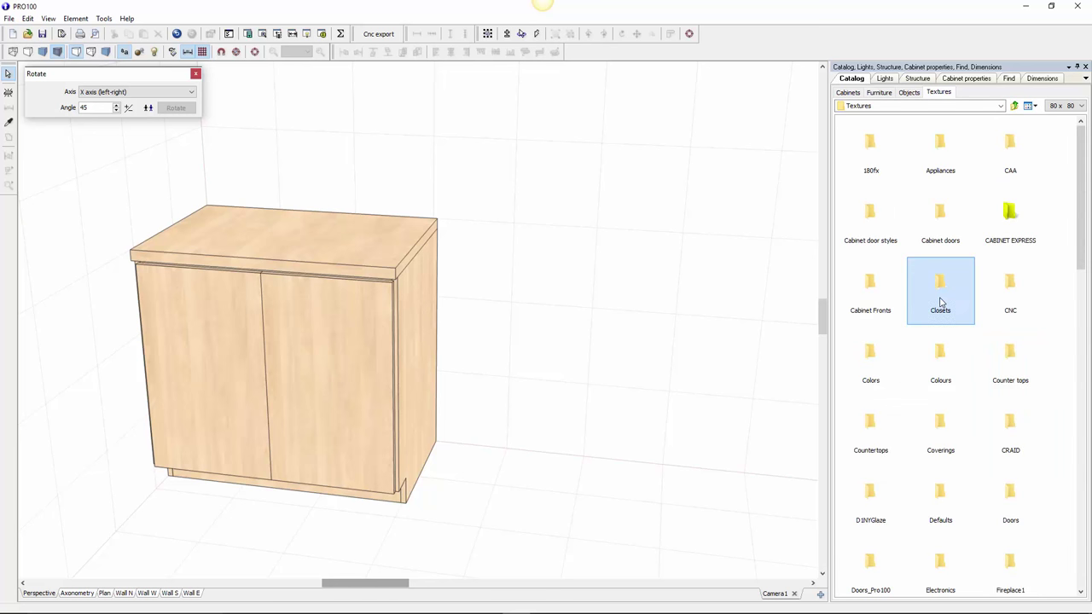
key(g)
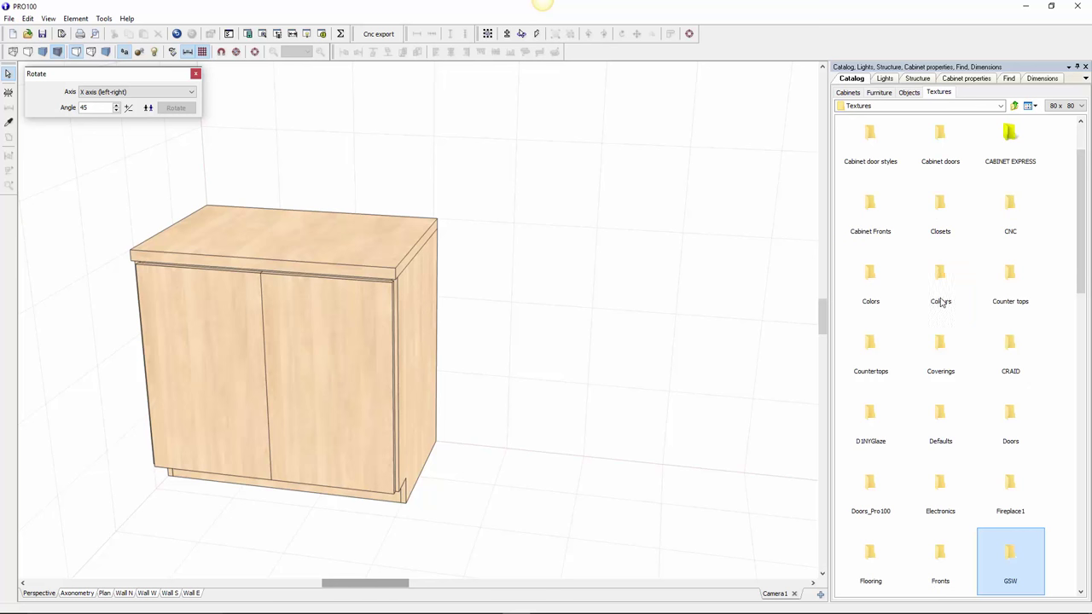
double_click(1015, 559)
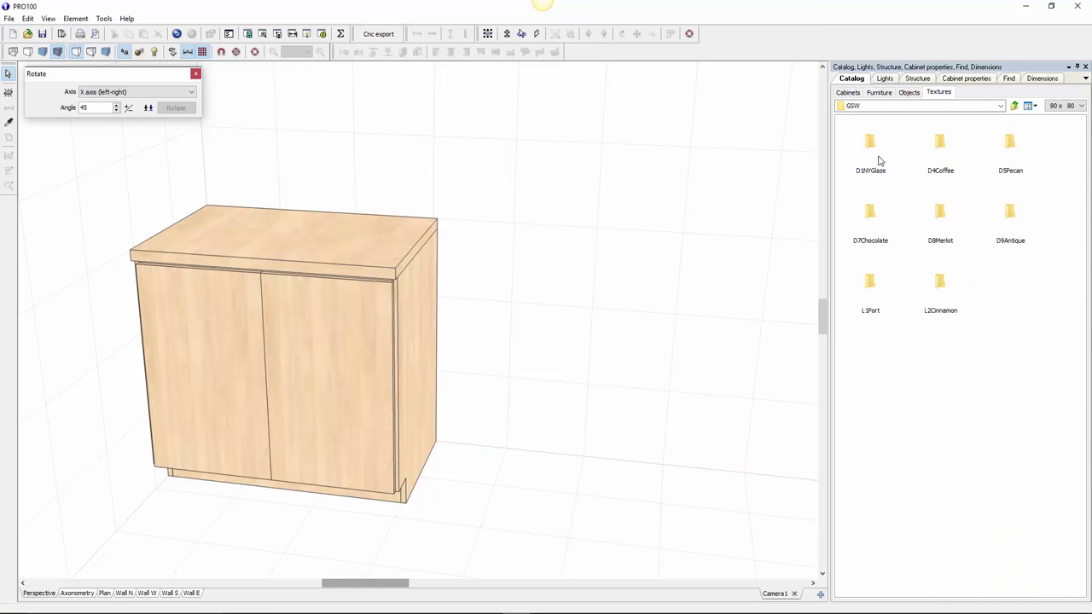
double_click(875, 156)
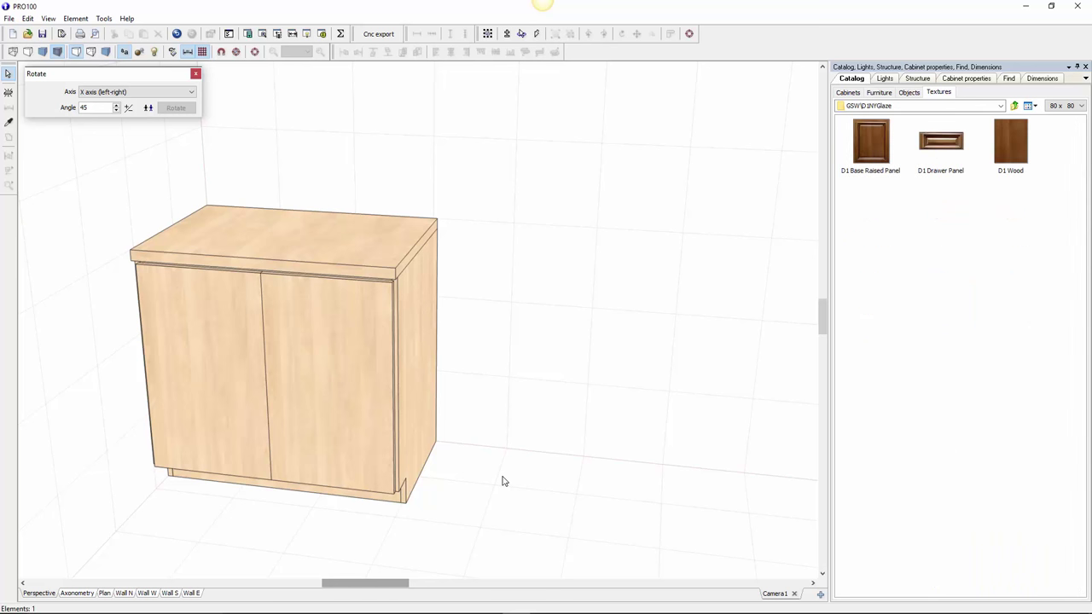
Apply the D1 Wood texture to the whole cabinet, including doors and countertop
drag(356, 587, 341, 586)
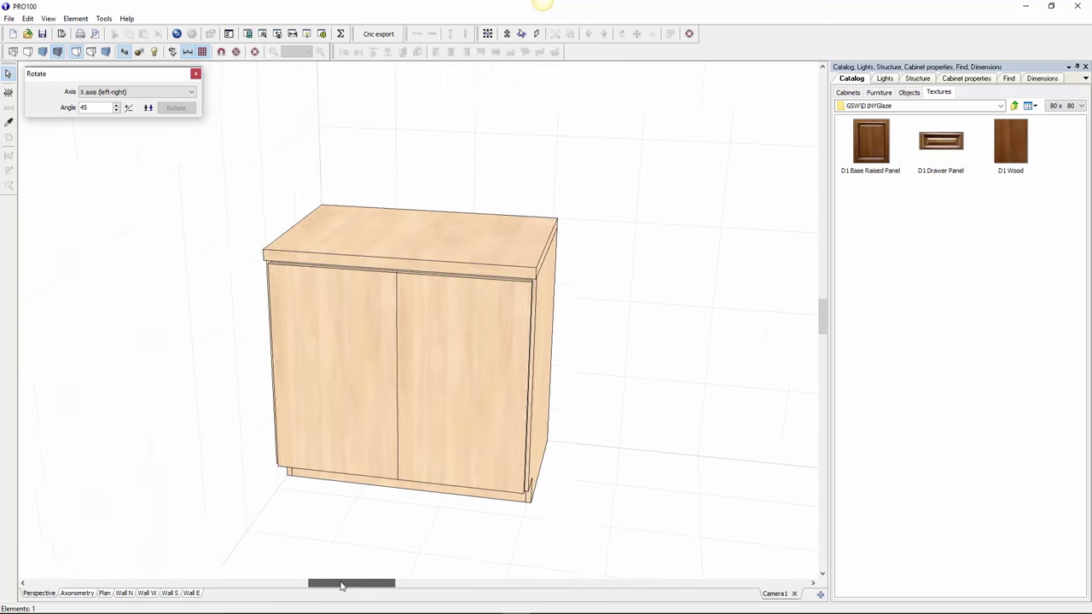
middle_drag(672, 451, 660, 448)
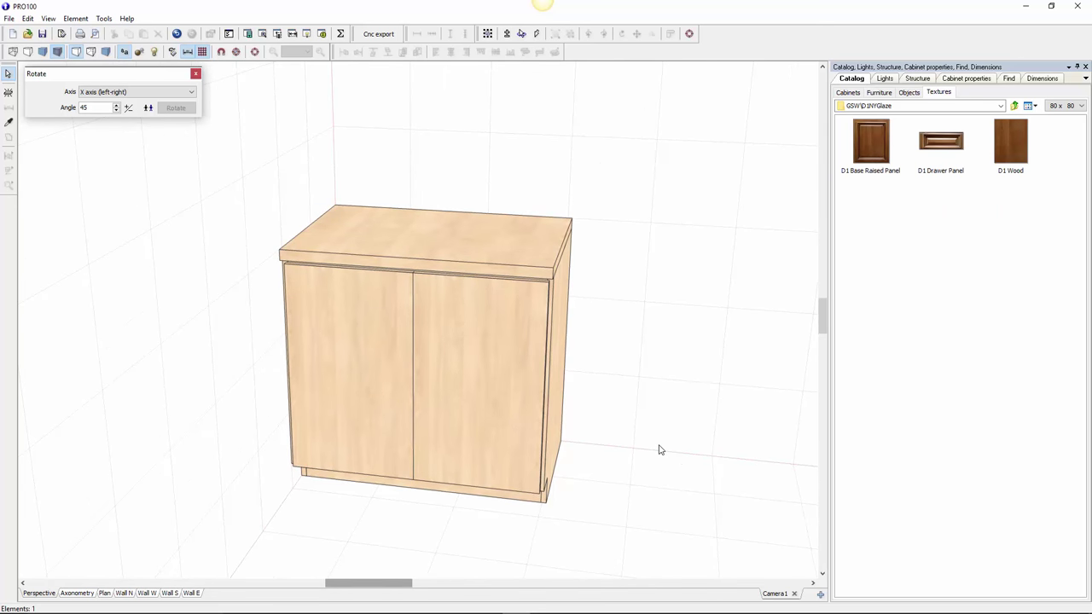
click(1013, 149)
click(529, 348)
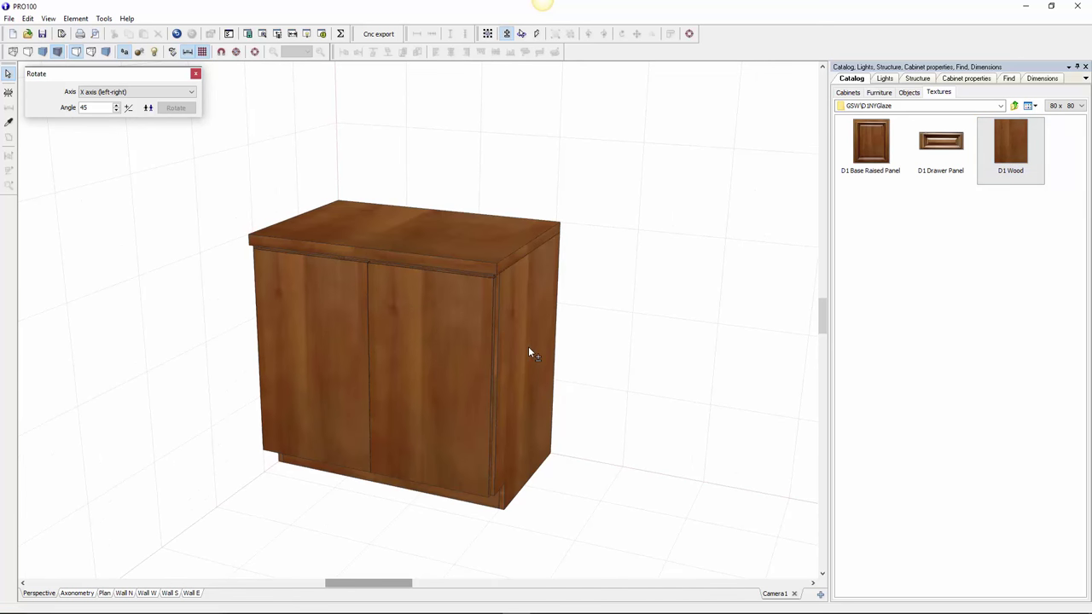
Apply the D1 Base Raised Panel texture to the fronts of both cabinet doors
key(Left)
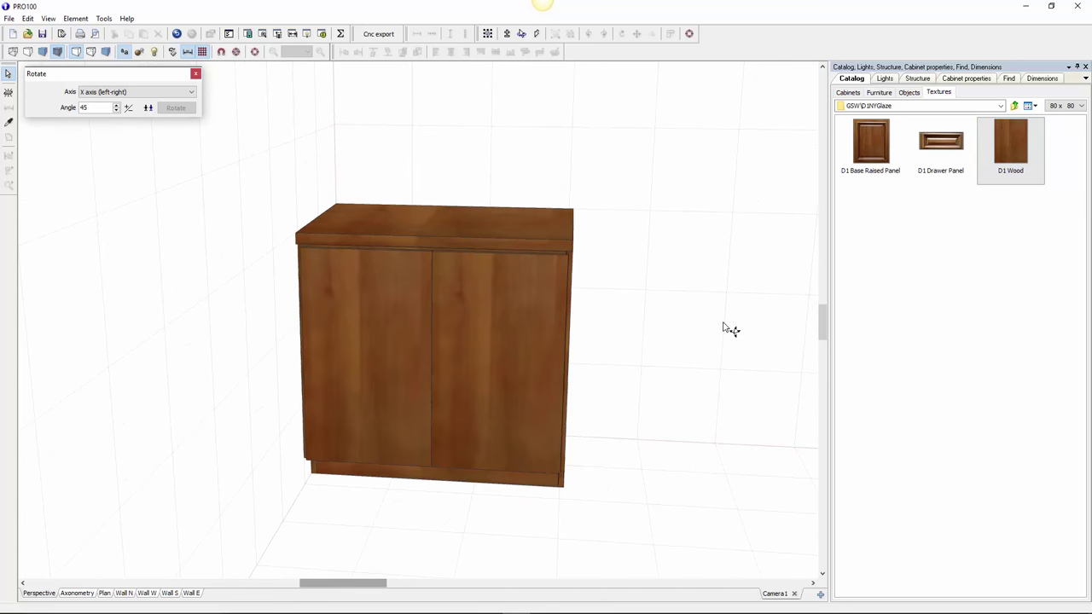
click(879, 154)
click(540, 328)
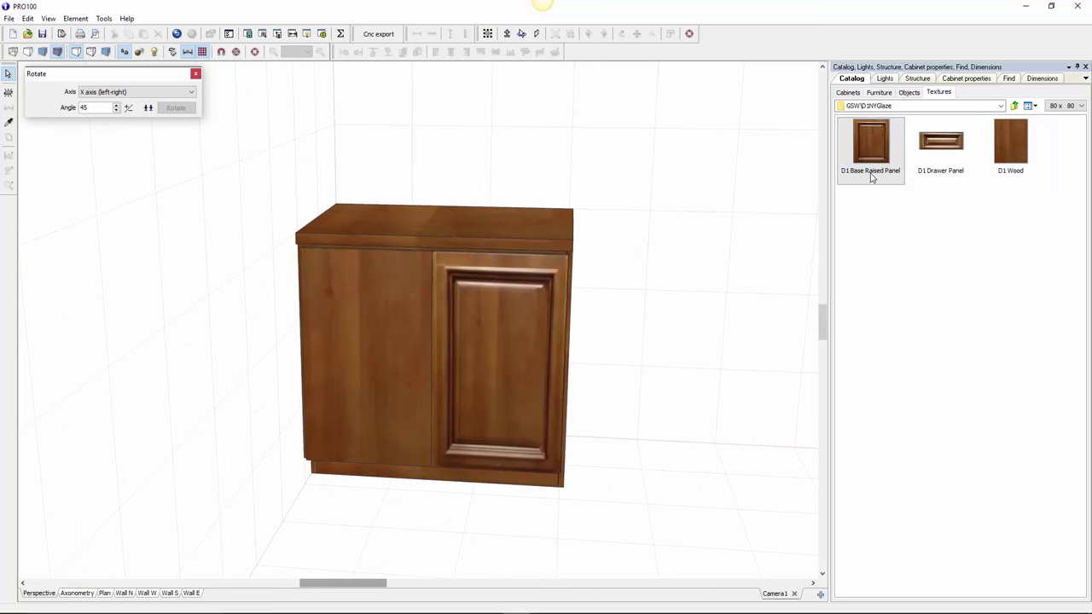
drag(783, 217, 421, 318)
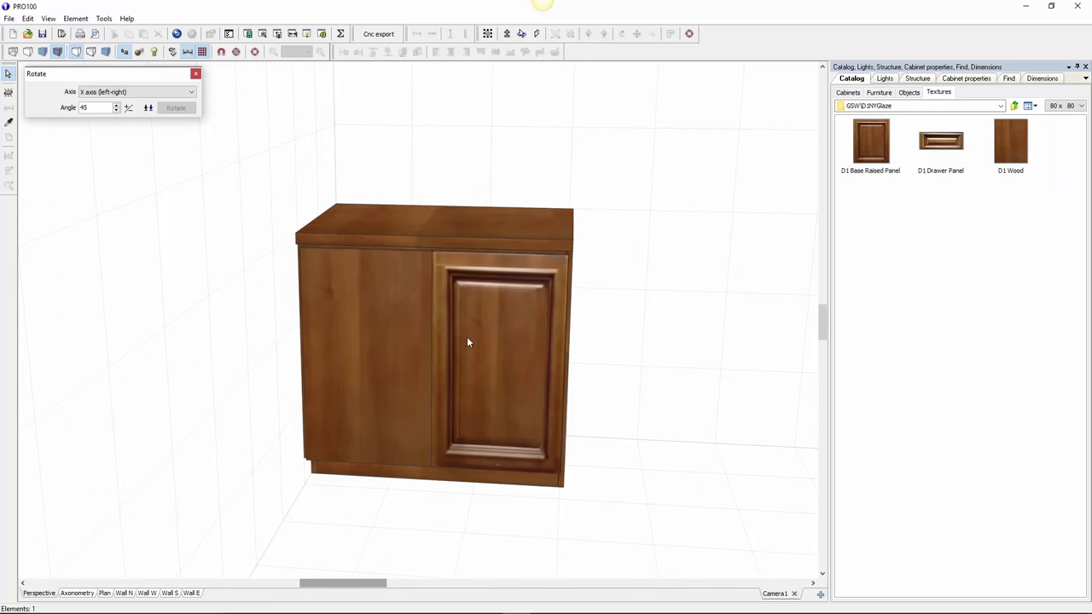
drag(870, 145, 389, 350)
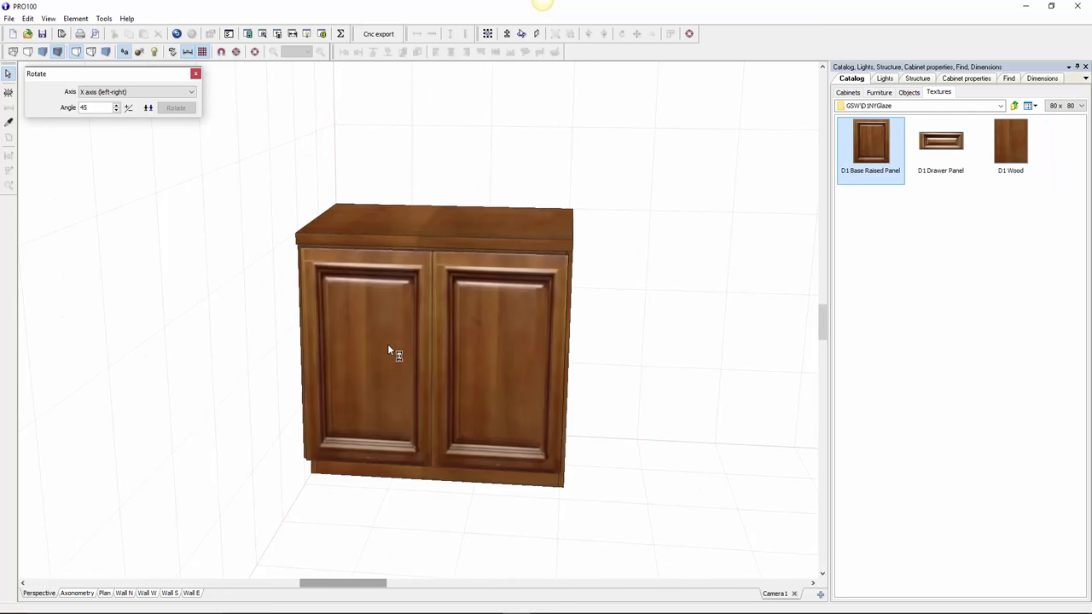
Apply granite texture 3125 from the Granite and marble folder under Counter tops to the countertop
right_drag(619, 406, 637, 391)
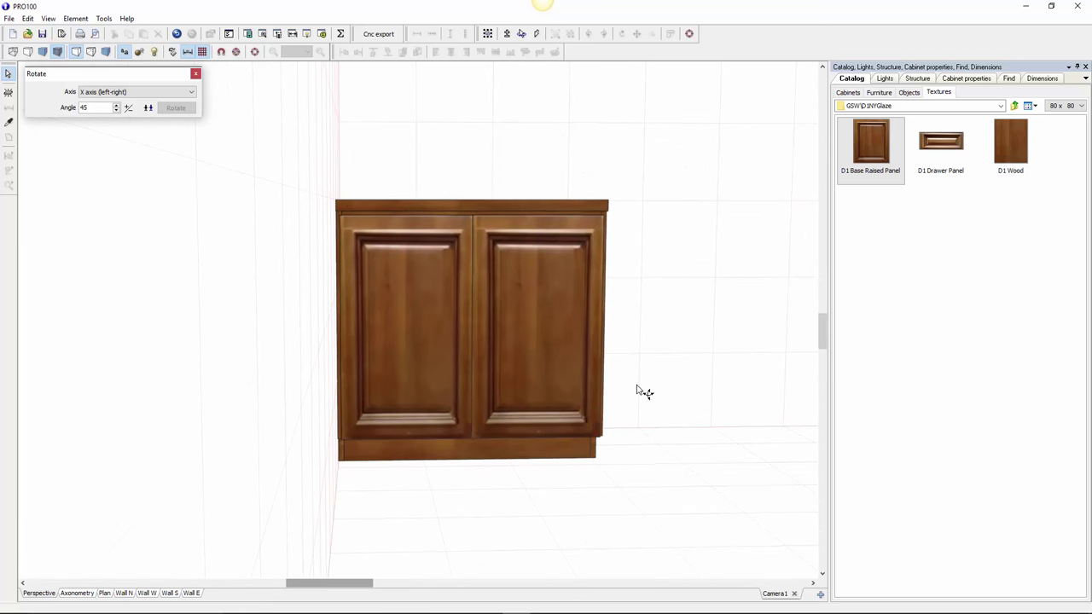
right_drag(656, 393, 622, 412)
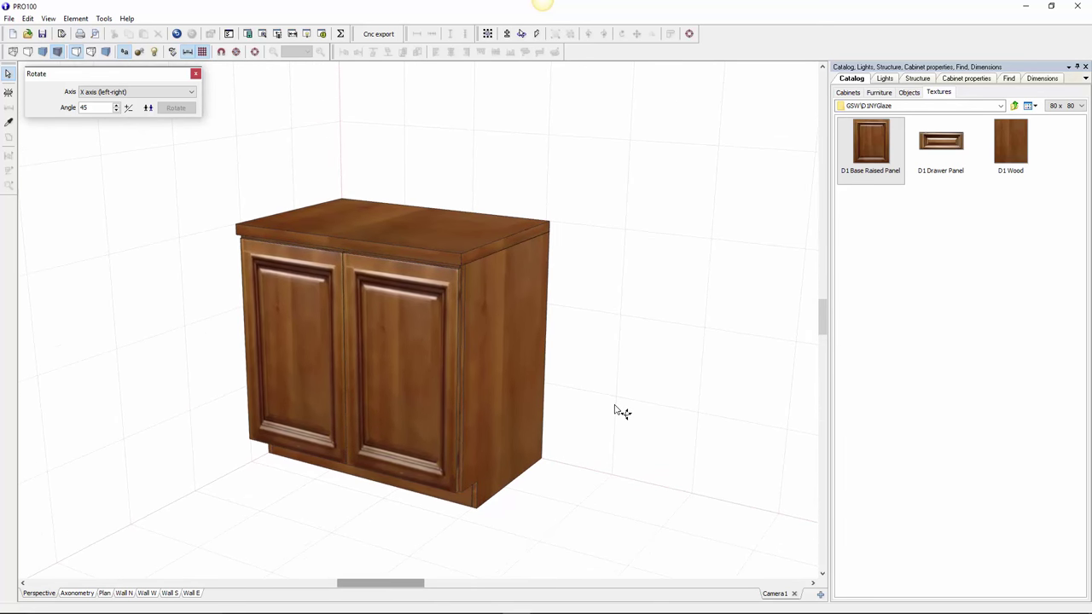
click(457, 255)
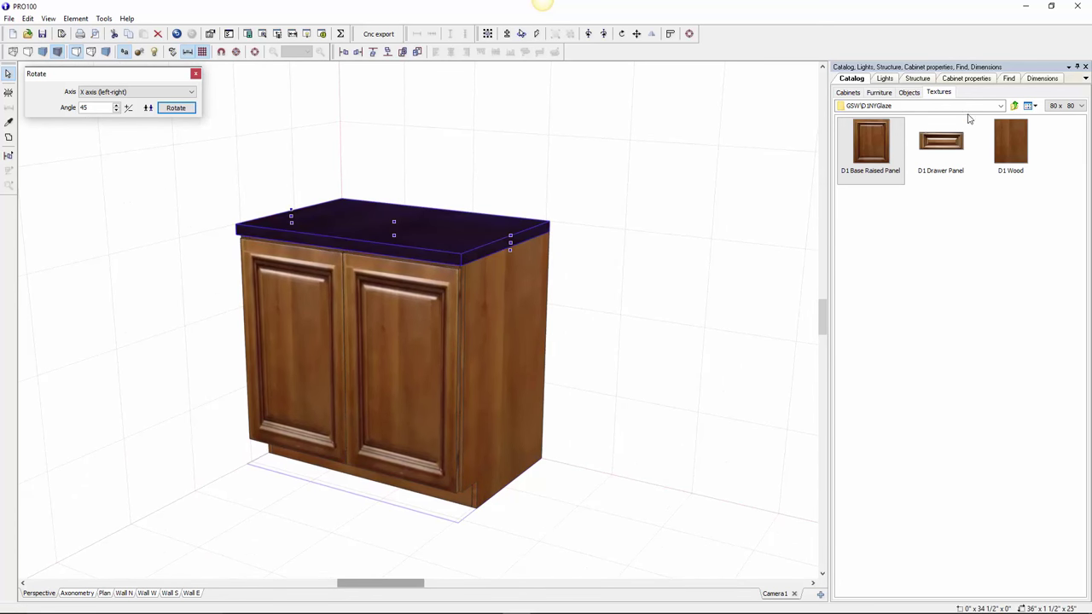
click(1014, 106)
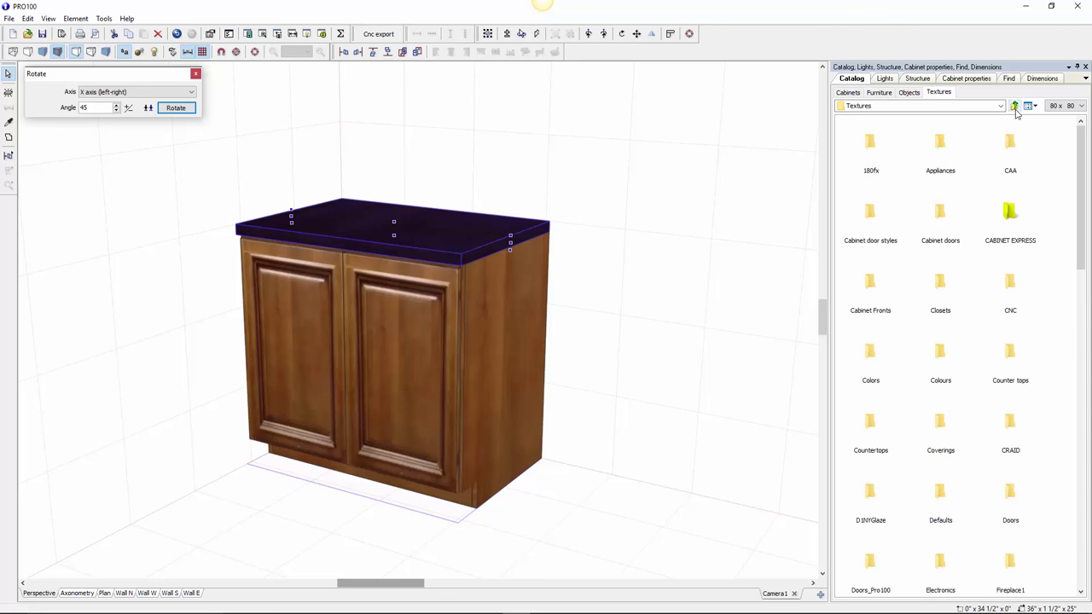
click(953, 226)
double_click(1013, 352)
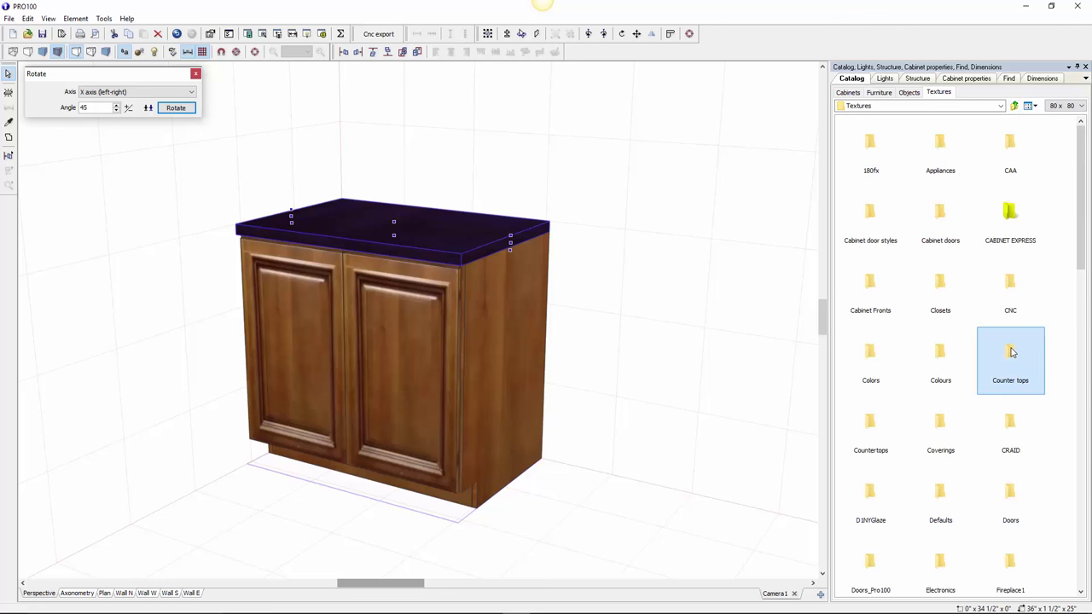
double_click(947, 155)
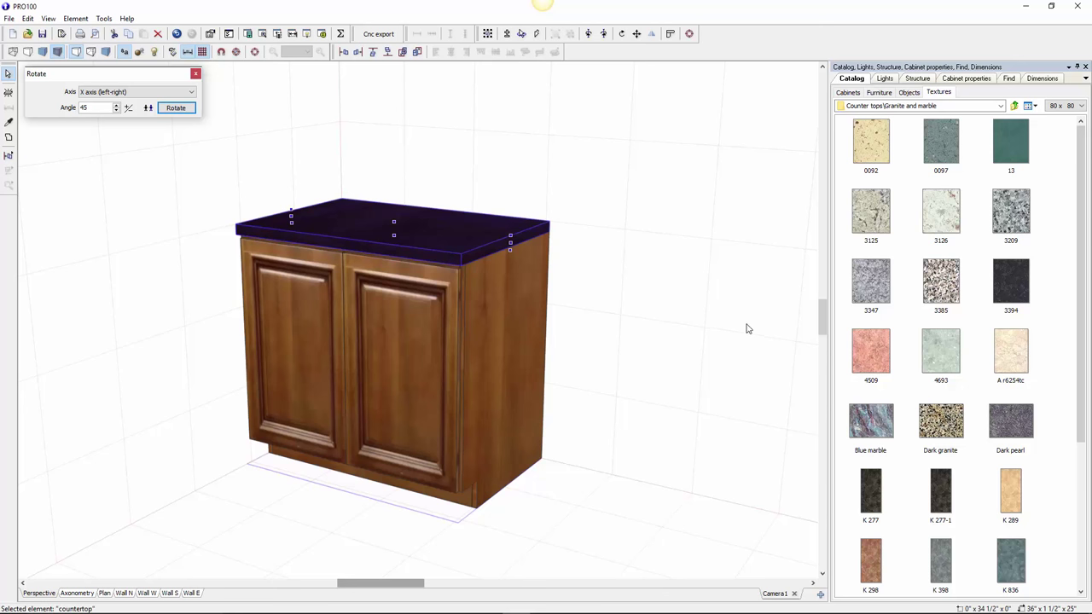
drag(749, 329, 752, 331)
drag(879, 222, 479, 247)
click(666, 294)
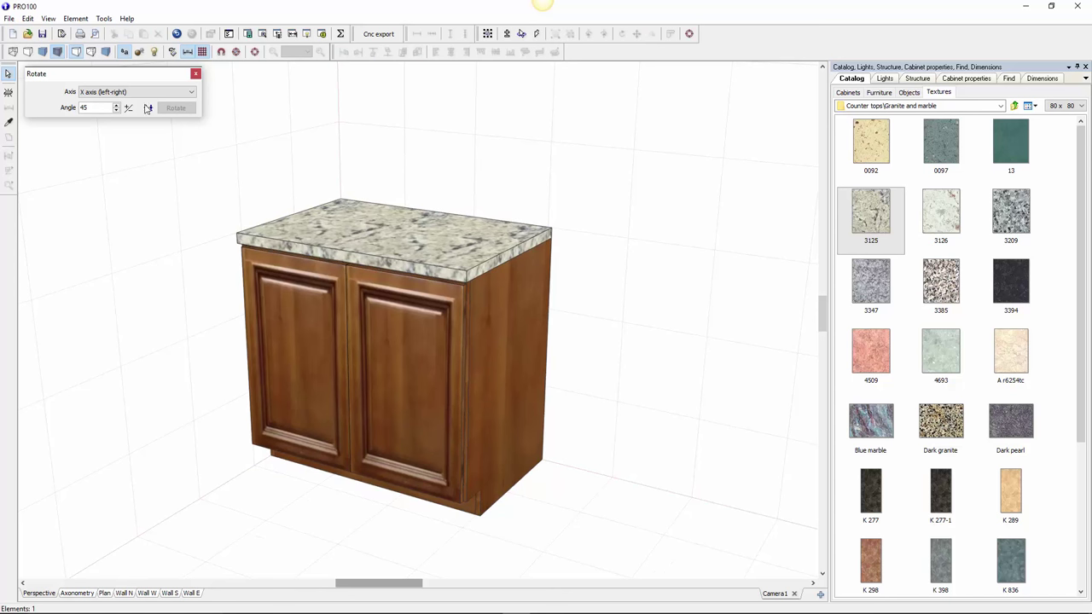
Turn off the edge outlines of the model and view the textured cabinet from a low angle
click(77, 52)
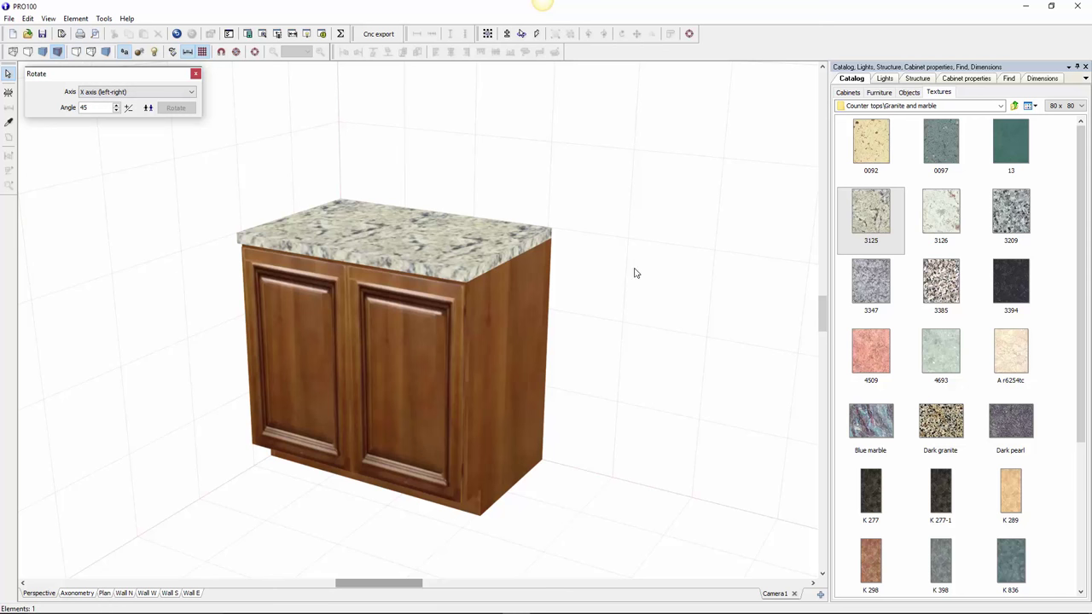
right_drag(659, 286, 599, 327)
mouse_move(622, 324)
mouse_down()
mouse_move(644, 317)
mouse_move(616, 321)
mouse_up()
mouse_move(618, 322)
right_down()
mouse_move(592, 315)
mouse_move(609, 304)
right_up()
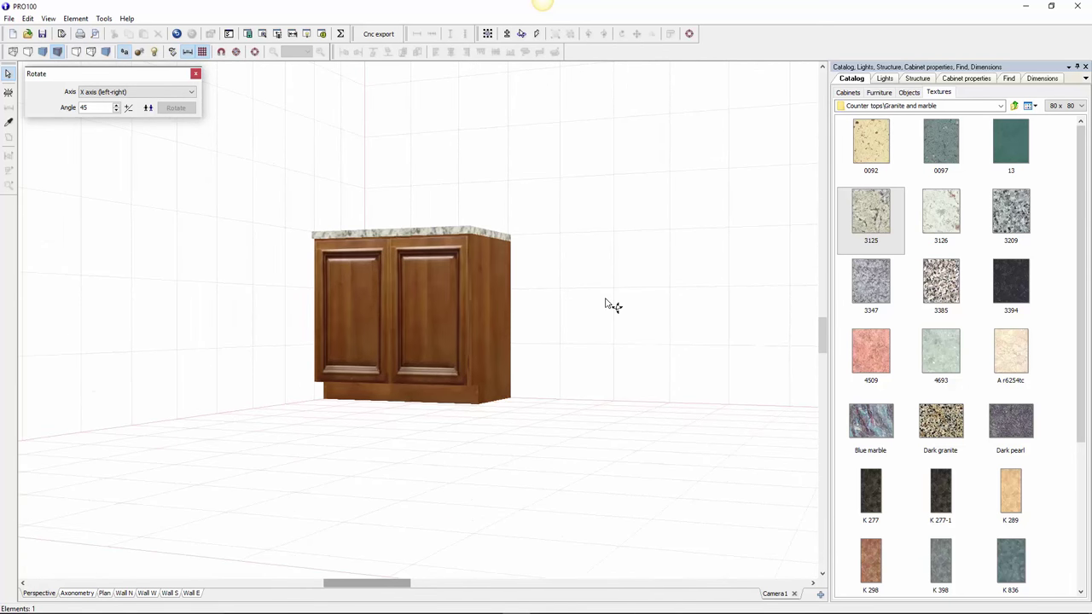
Open the material selection for the toe kick from its properties
click(430, 399)
double_click(430, 396)
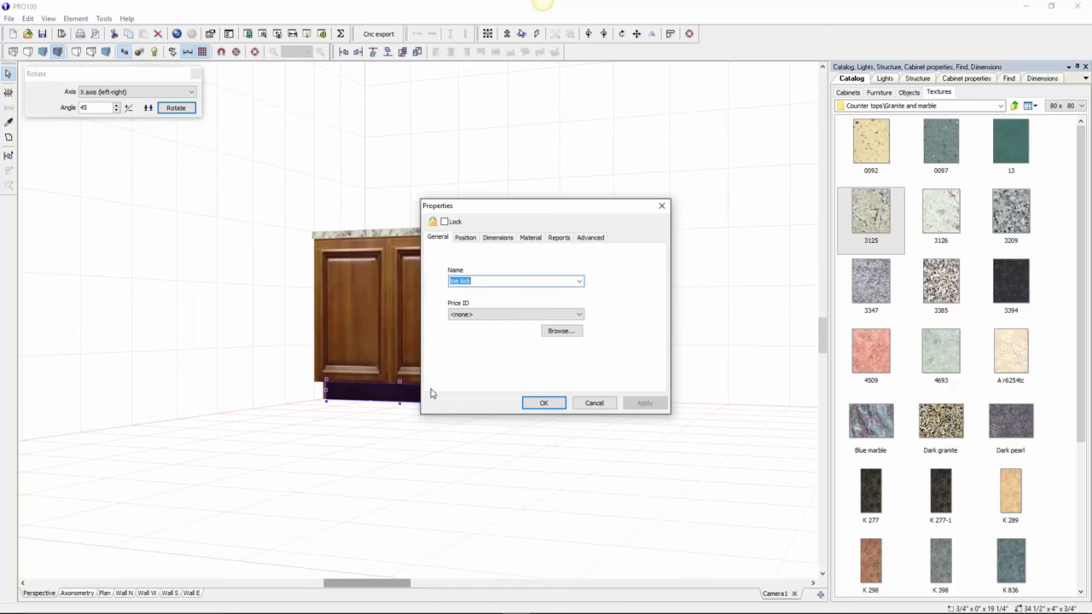
click(531, 239)
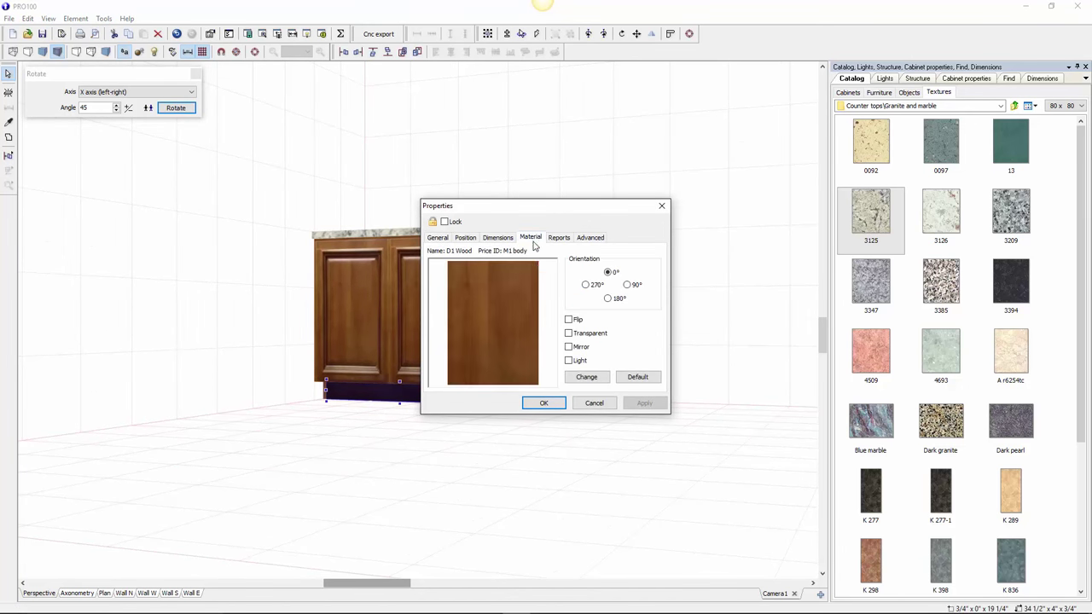
click(587, 377)
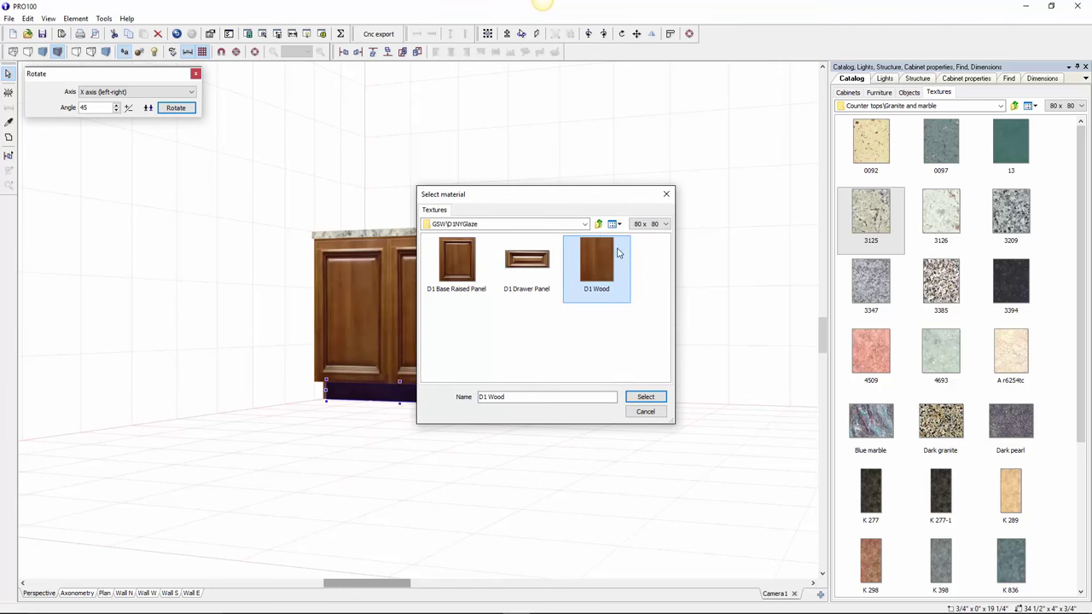
Set the toe kick's material to Black2 from the Colors texture folder and confirm its properties
click(600, 224)
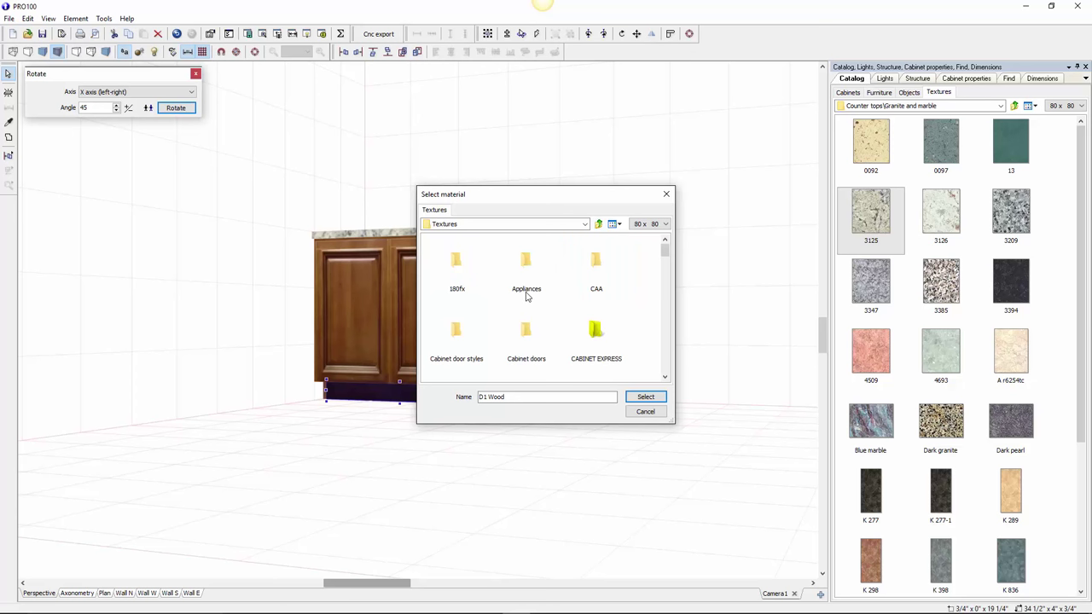
key(c)
key(c)
key(c)
key(c)
key(c)
key(c)
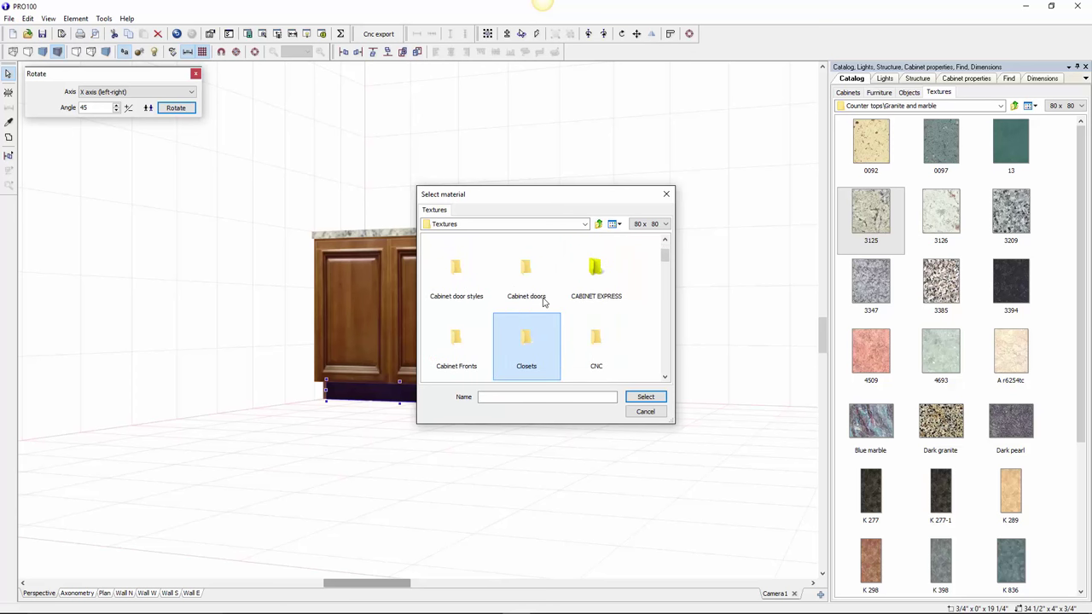
key(c)
key(c)
double_click(456, 350)
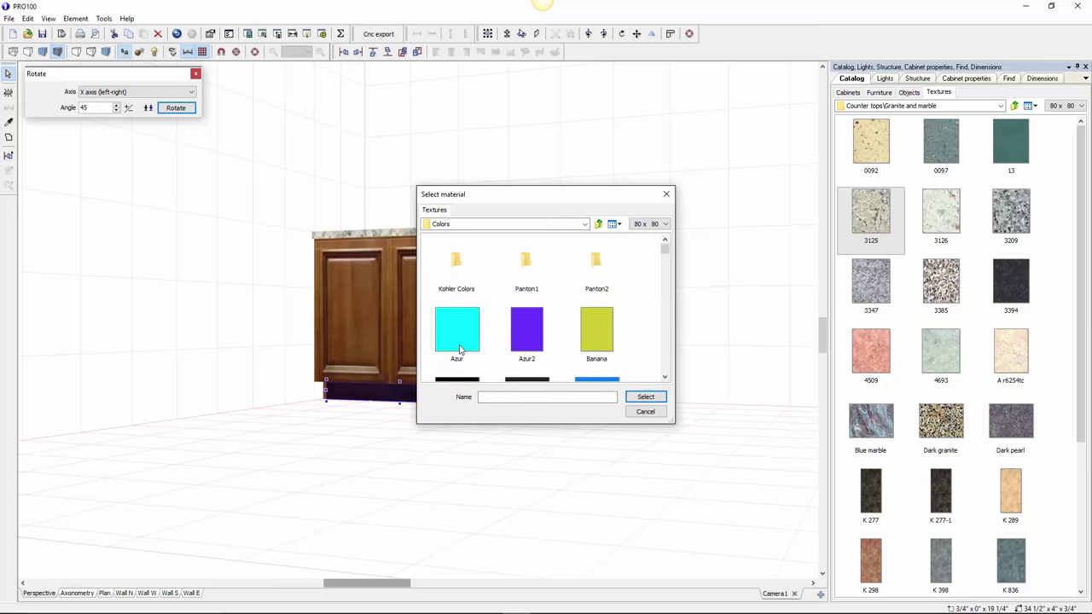
drag(664, 253, 664, 260)
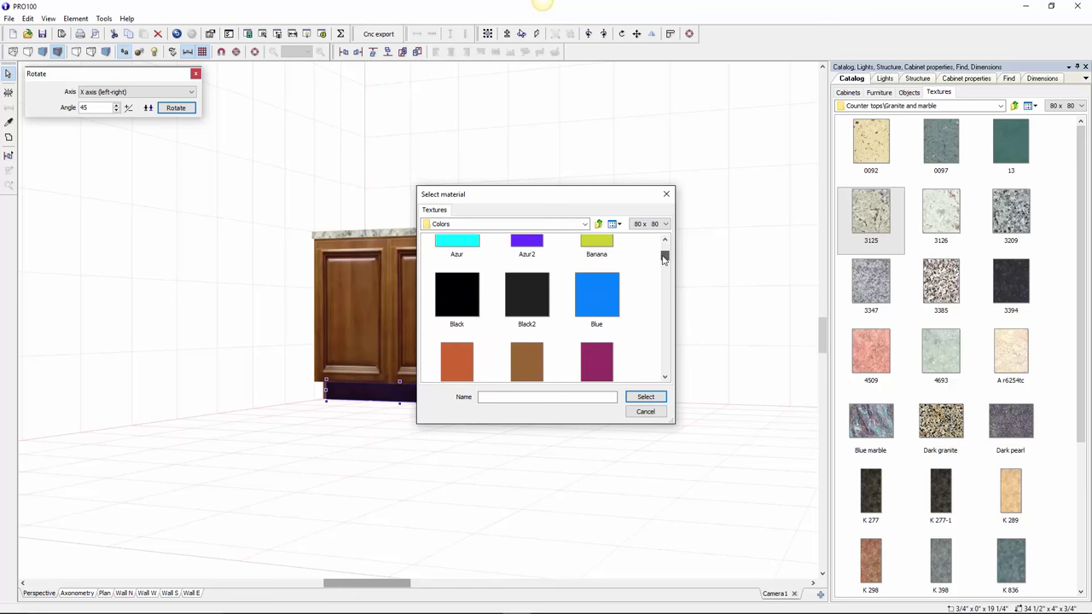
click(539, 294)
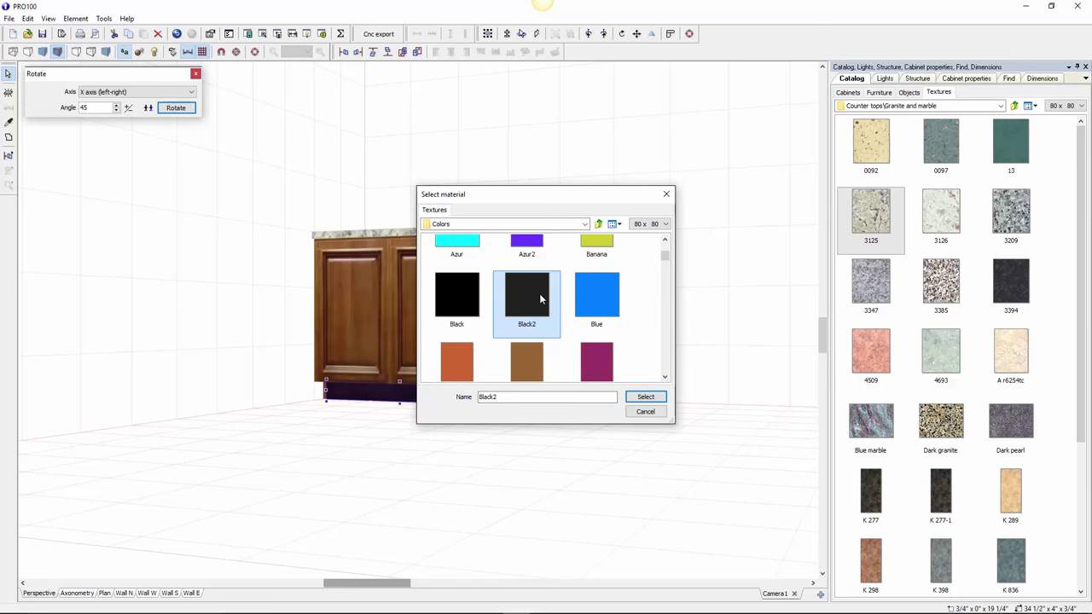
click(645, 397)
click(646, 403)
click(543, 403)
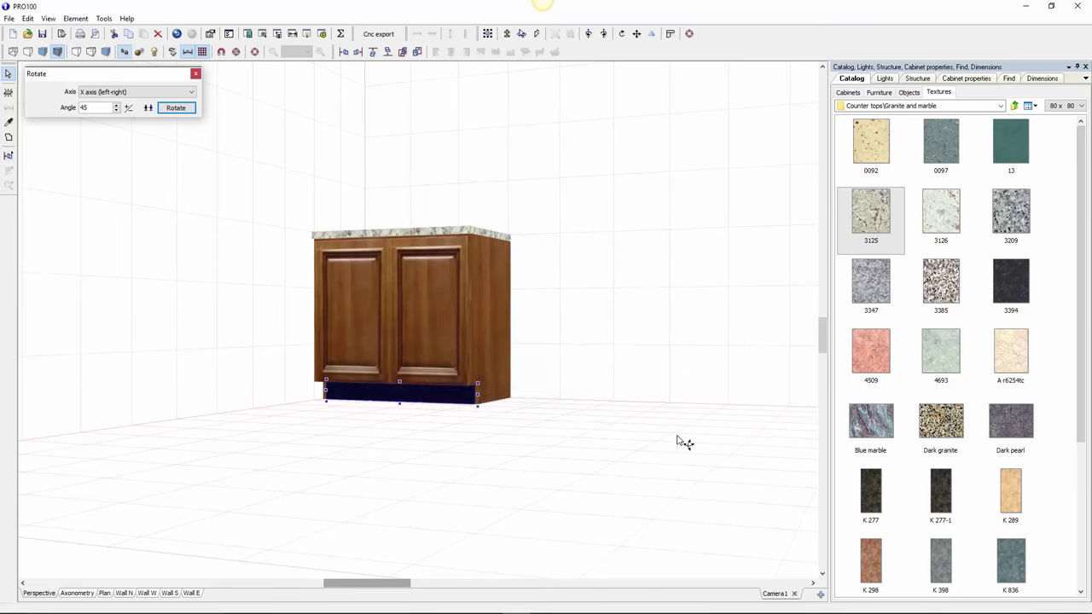
Apply the Maple H texture from the Kitchen Door Depot Maple Wood folder to the wooden panels of the cabinet box
mouse_move(636, 431)
mouse_down()
mouse_move(663, 420)
mouse_move(621, 424)
mouse_up()
mouse_move(622, 426)
right_down()
mouse_move(531, 444)
mouse_move(622, 445)
right_up()
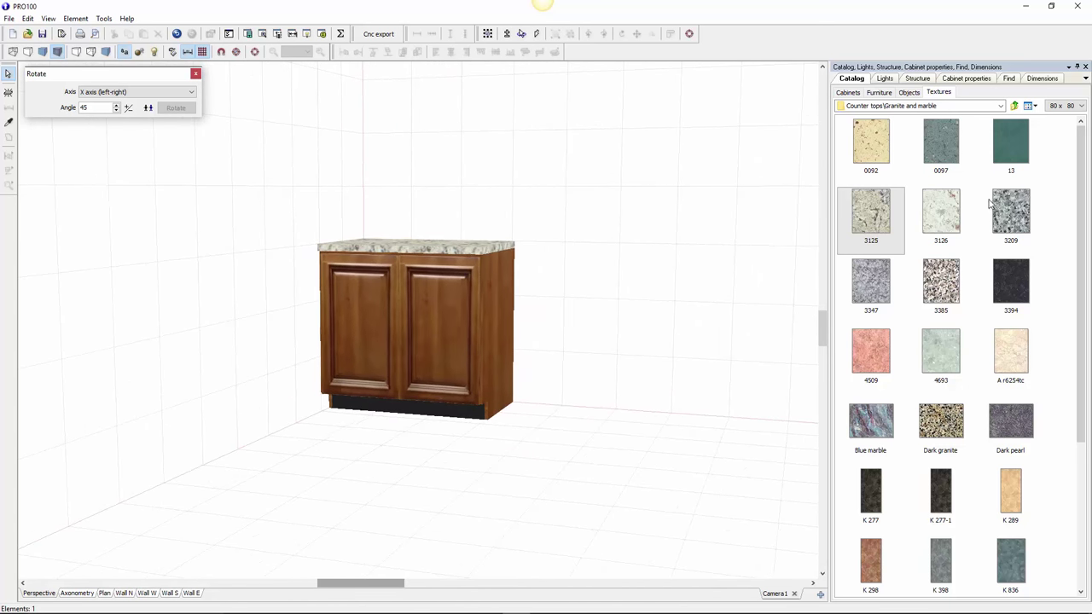
click(1015, 105)
click(1016, 106)
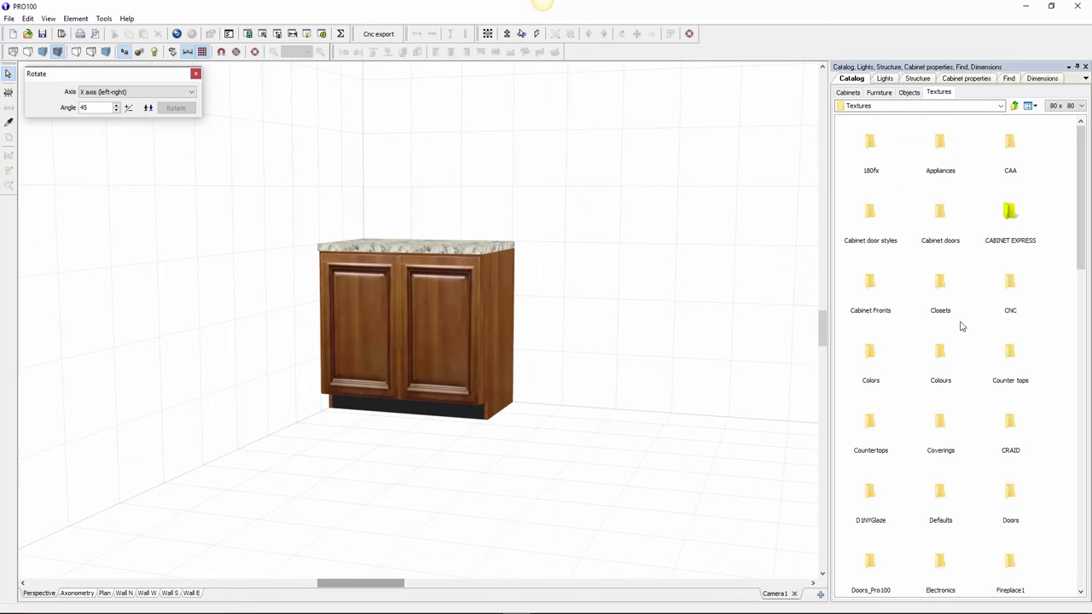
scroll(979, 367, down, 5)
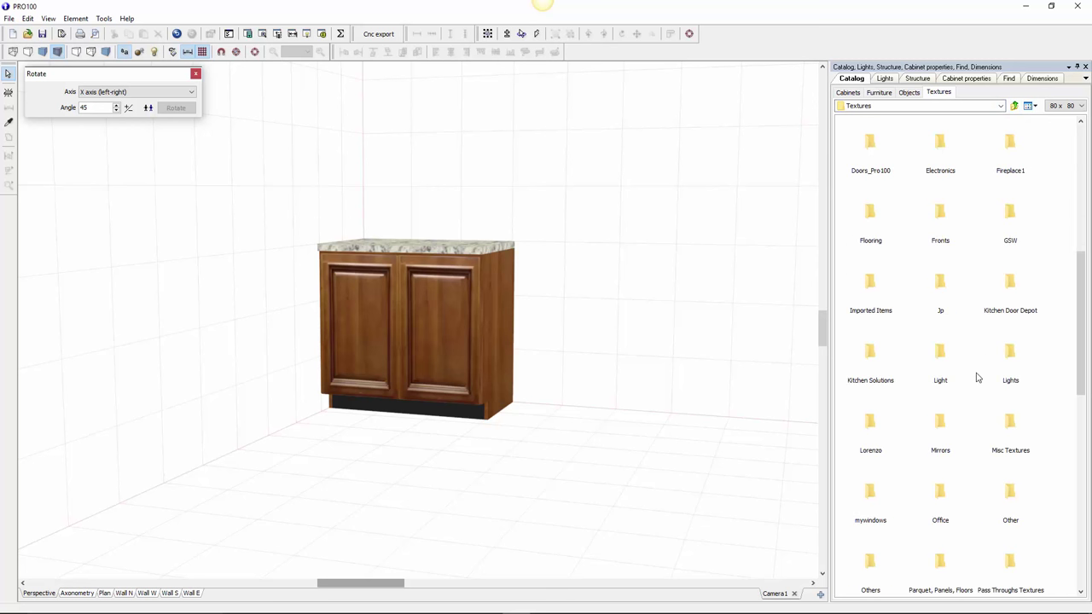
click(935, 362)
double_click(1010, 290)
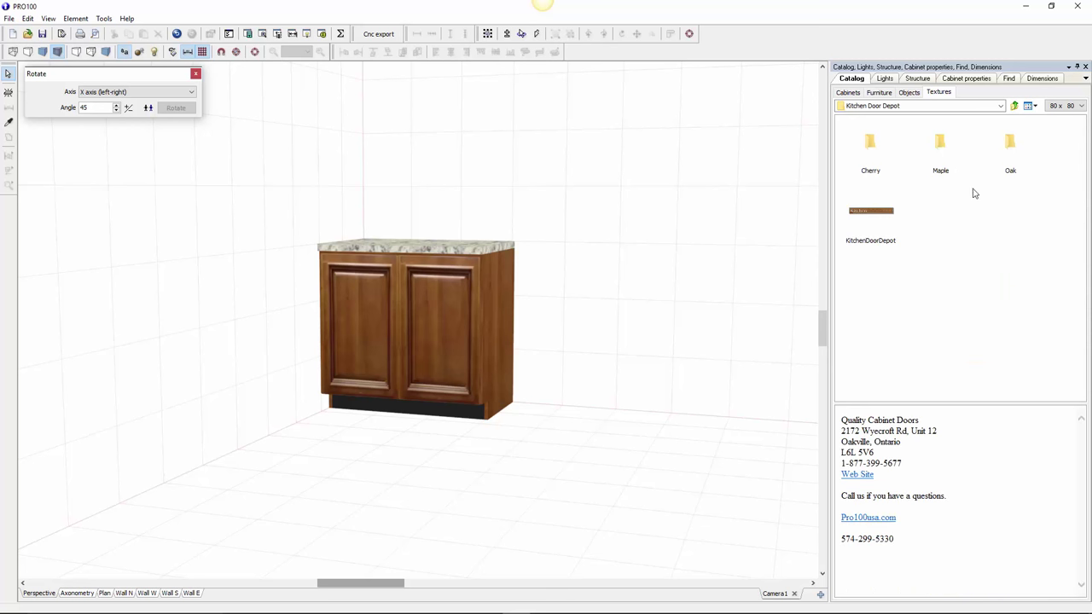
double_click(944, 145)
double_click(944, 145)
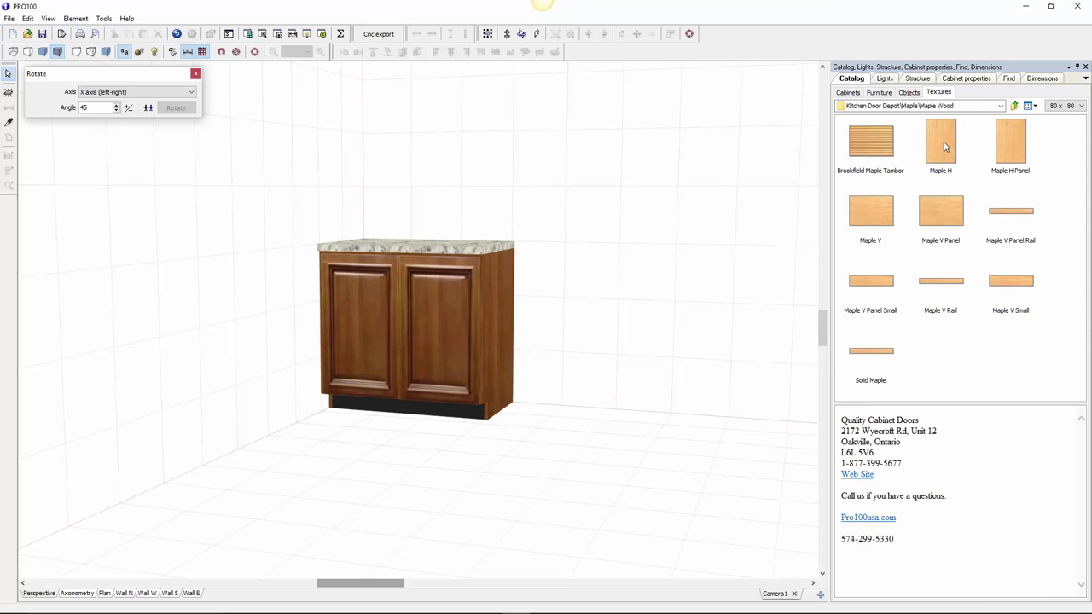
drag(783, 239, 806, 234)
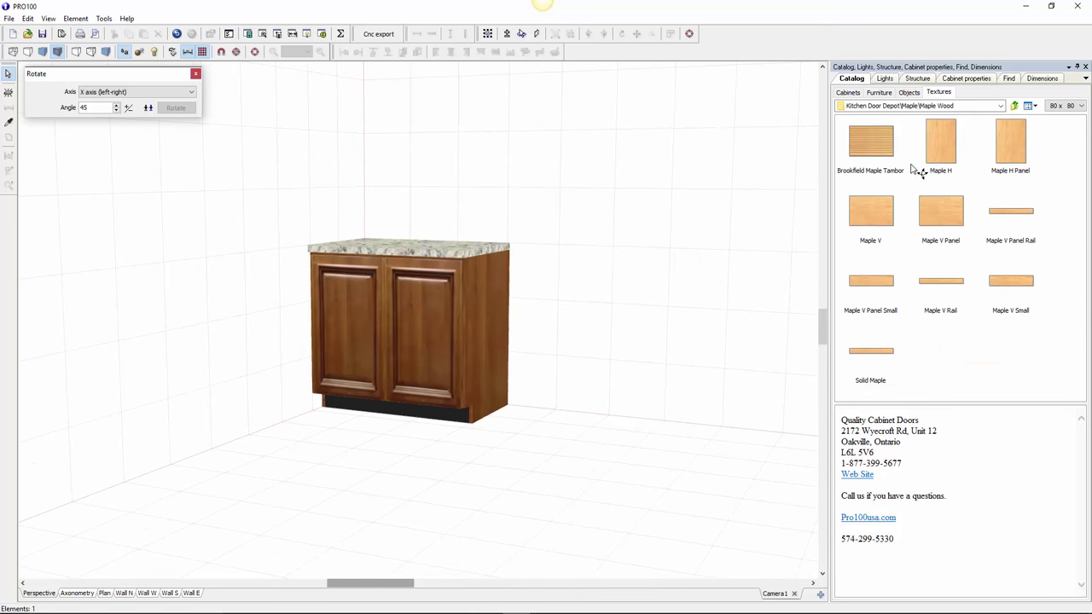
click(943, 154)
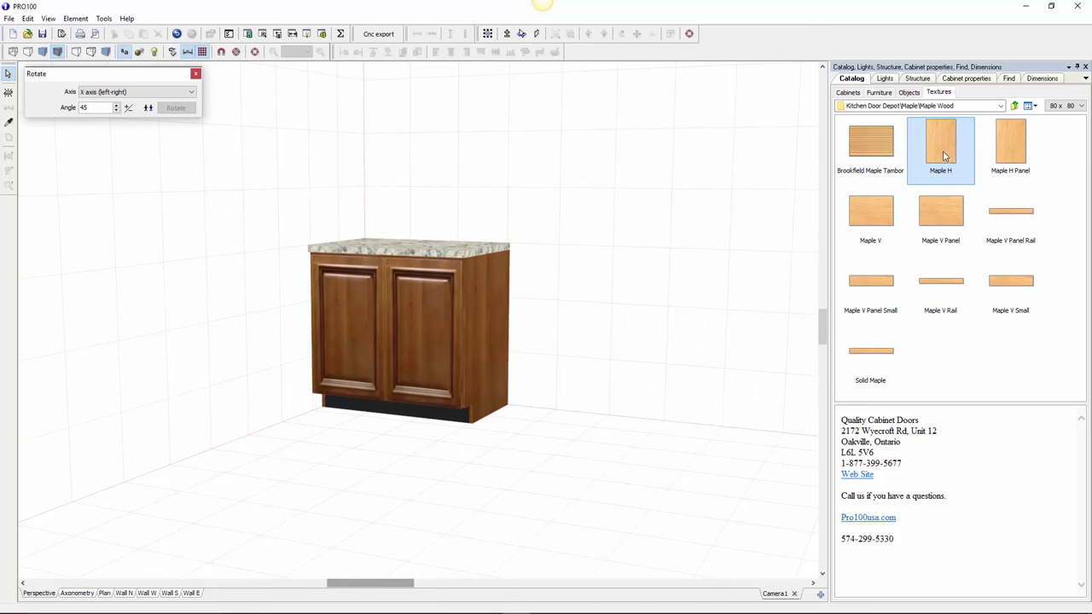
click(491, 328)
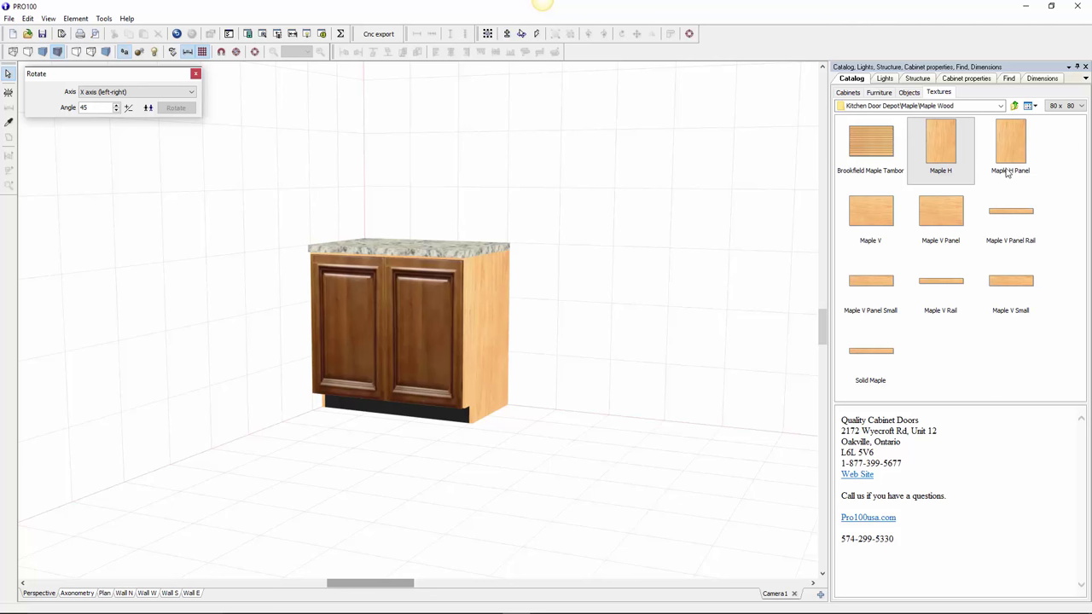
Apply the Maple Base Raised_Panel texture from the Maple Raised Panel folder to both cabinet doors
click(1015, 106)
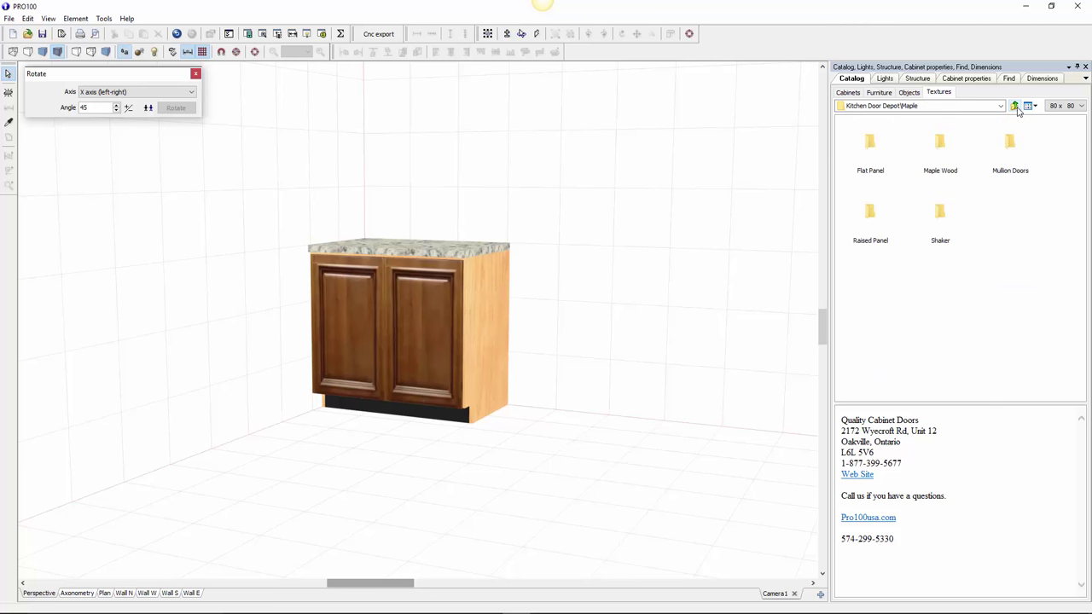
double_click(869, 219)
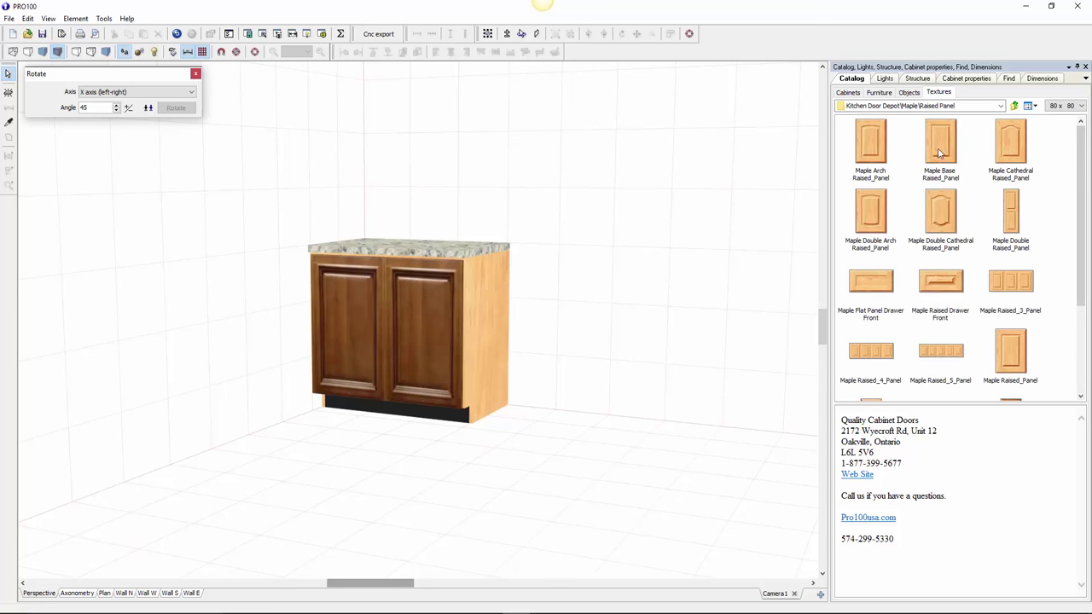
drag(940, 153, 442, 329)
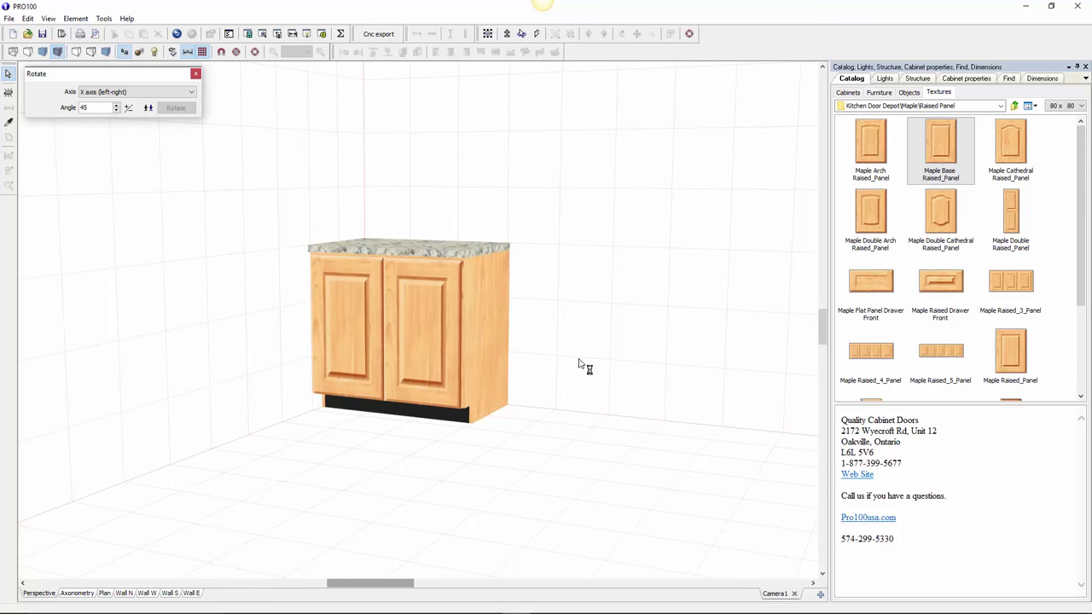
scroll(587, 358, up, 2)
drag(602, 372, 603, 381)
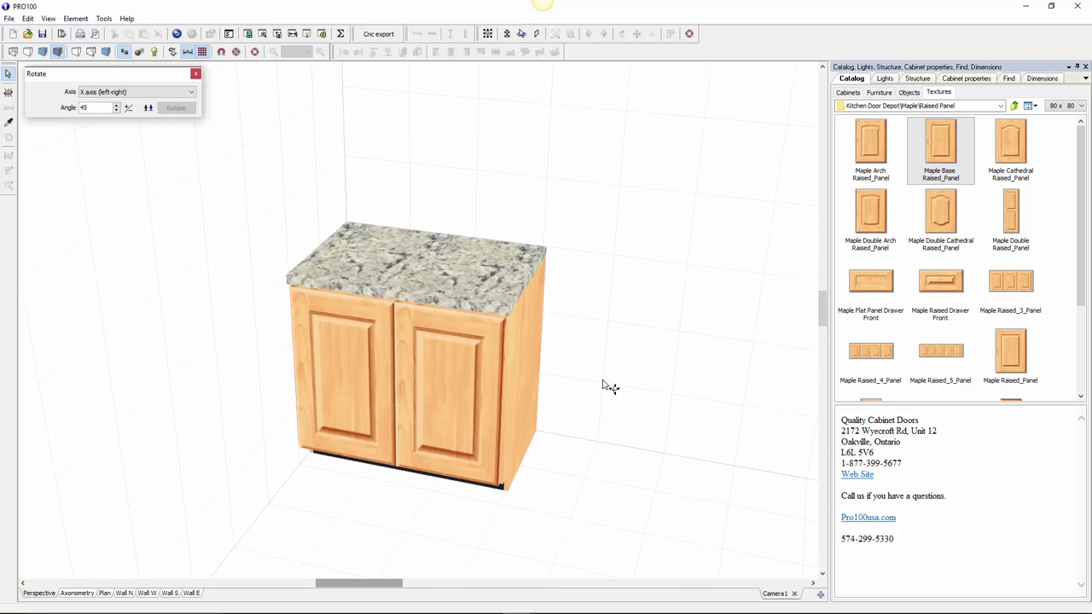
right_drag(602, 385, 558, 373)
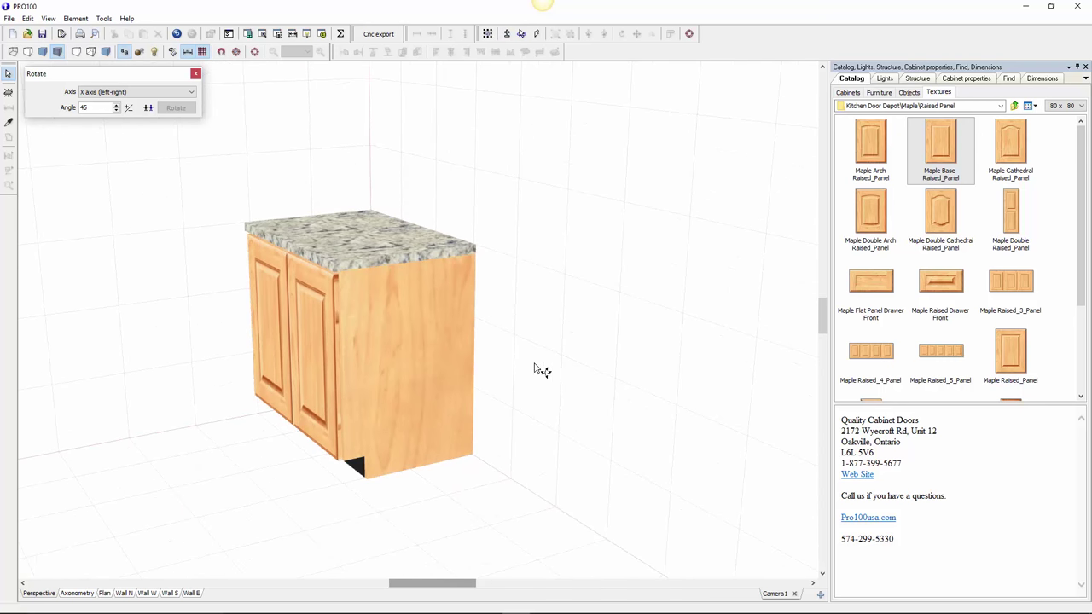
Select the whole cabinet and expand B36 in the project structure to list the parts of its Doors and box groups
click(446, 353)
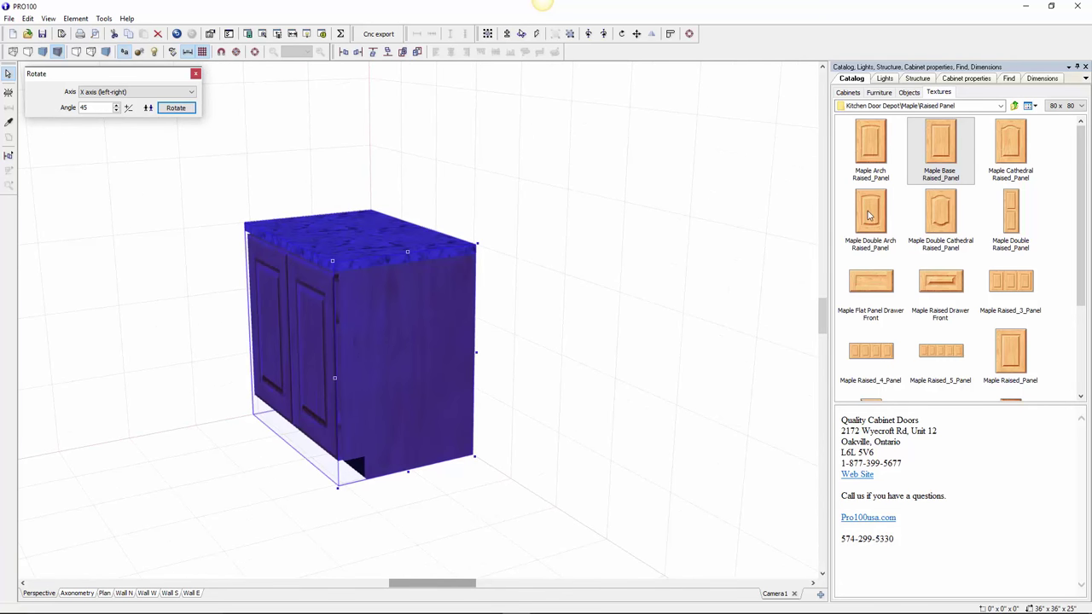
click(854, 92)
right_drag(556, 349, 587, 351)
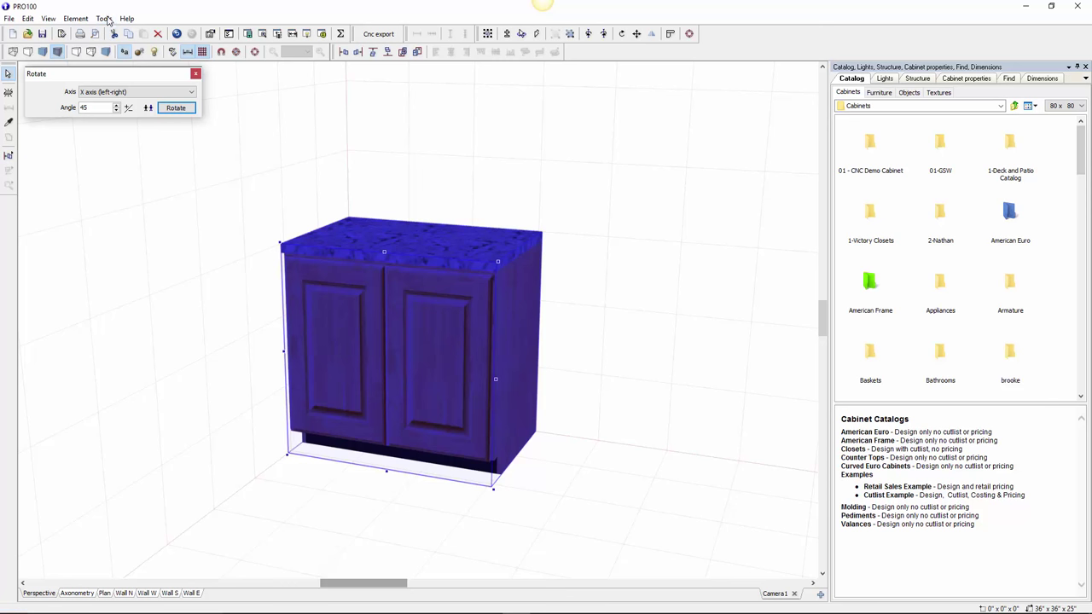
click(104, 18)
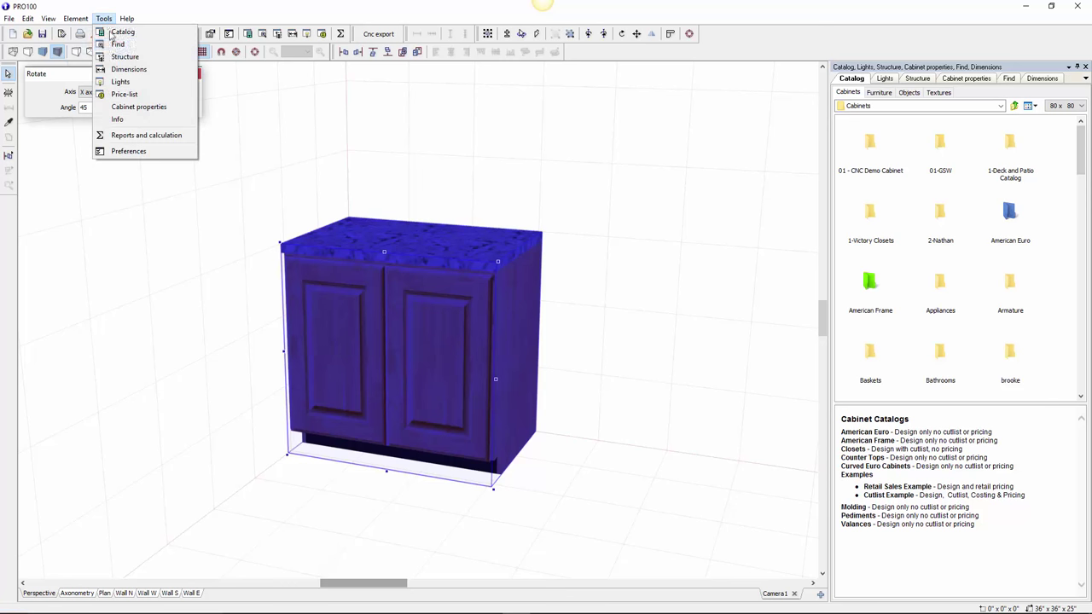
click(916, 80)
click(839, 105)
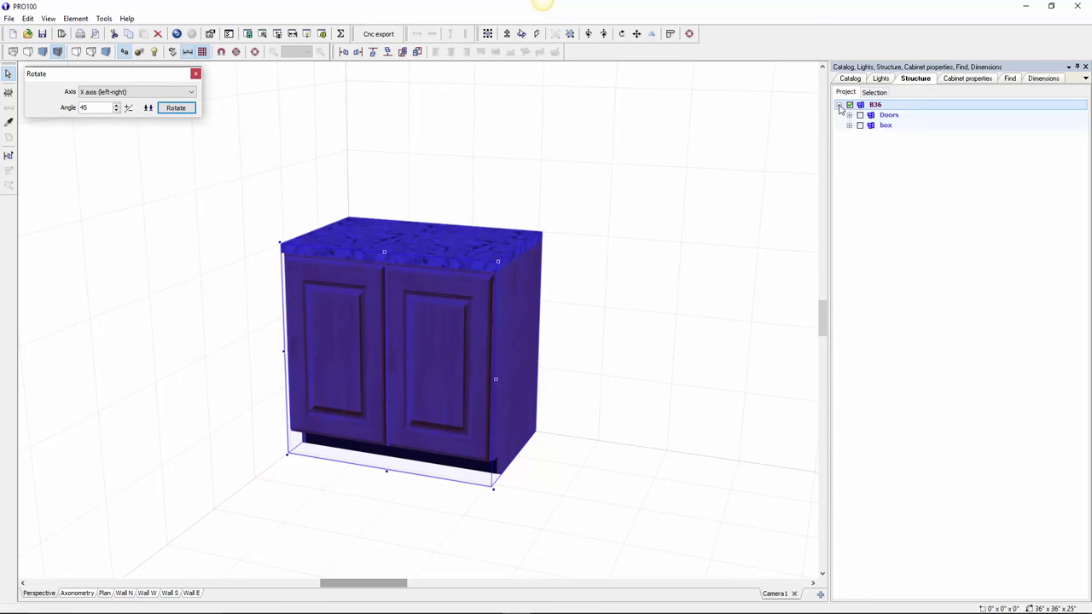
click(849, 115)
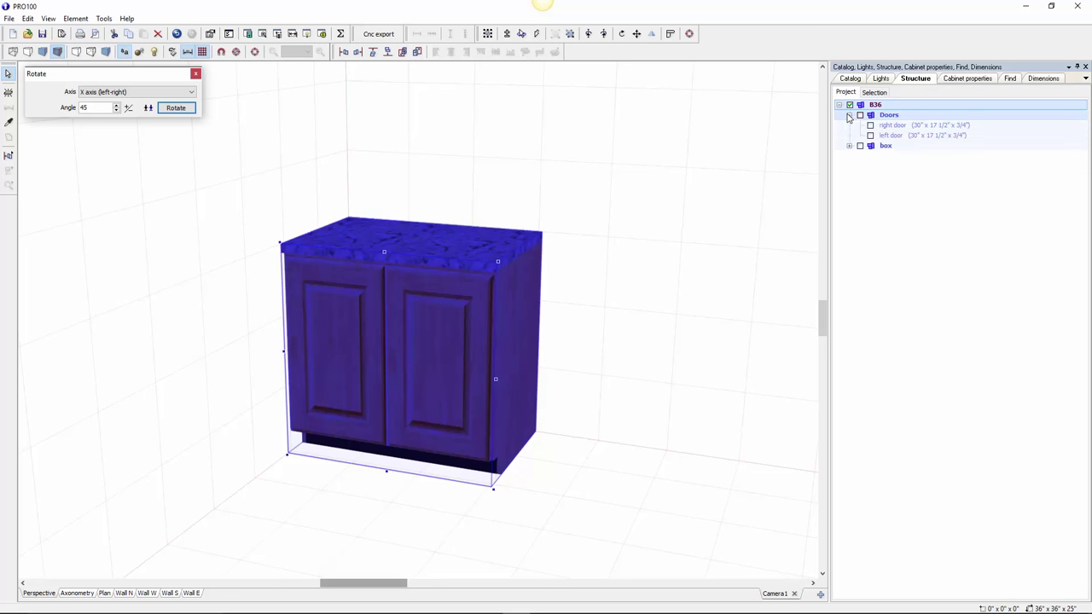
click(849, 146)
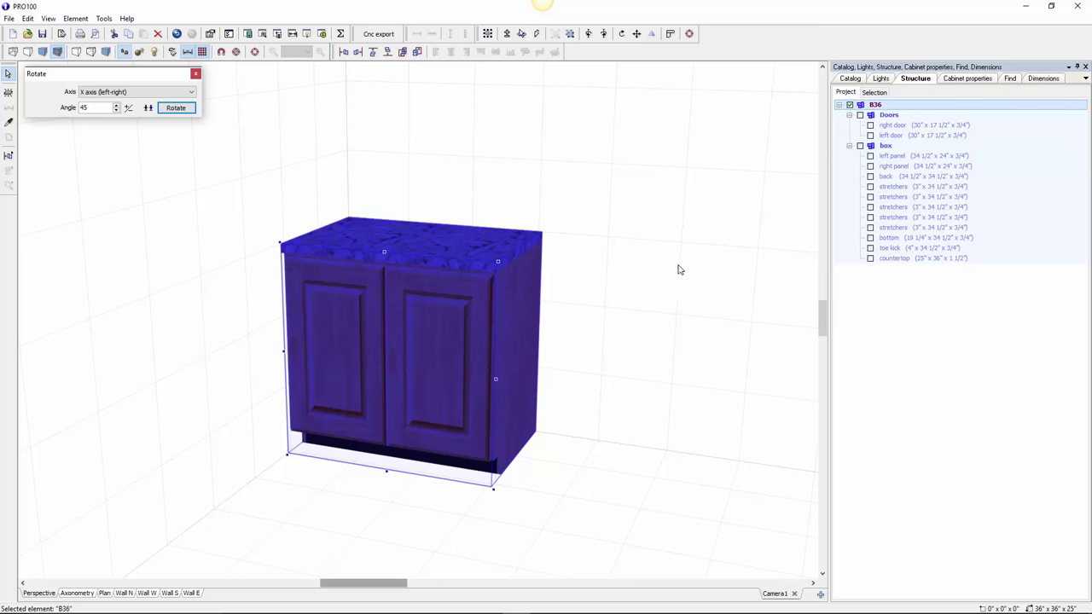
Move the countertop out of the box group so it sits directly under B36 in the project structure
middle_drag(644, 299, 901, 272)
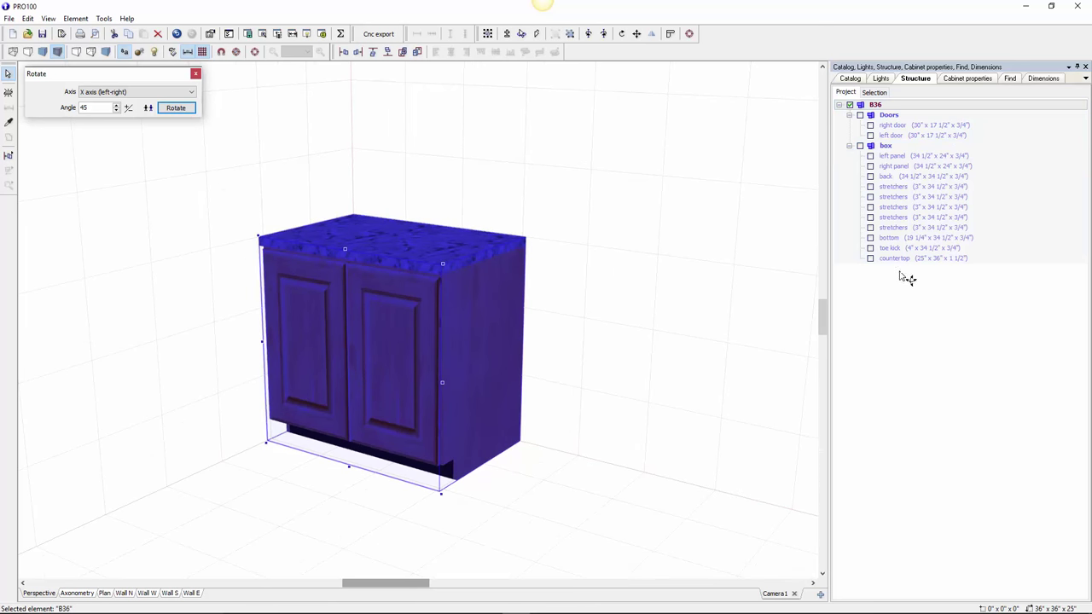
click(861, 146)
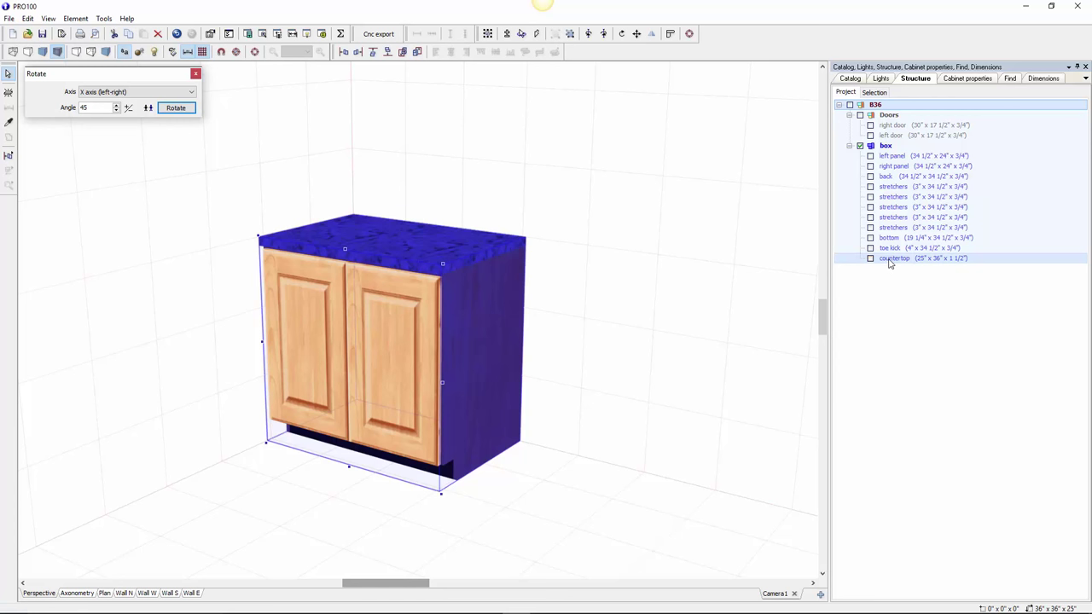
drag(889, 261, 845, 113)
click(731, 319)
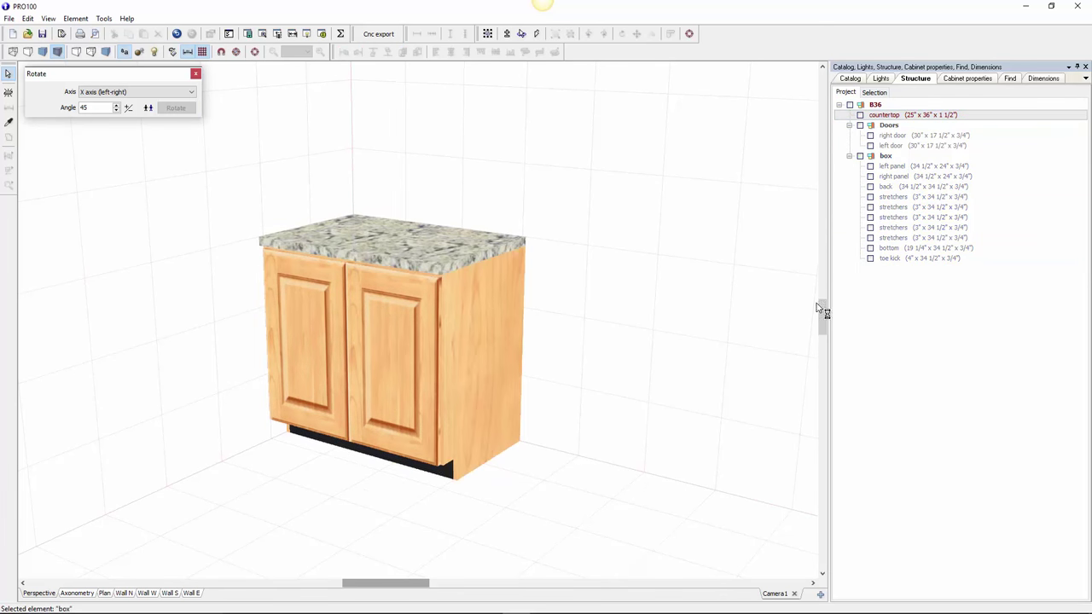
Check the box, Doors and B36 groups by selecting each in the structure, and collapse the B36 tree
click(860, 156)
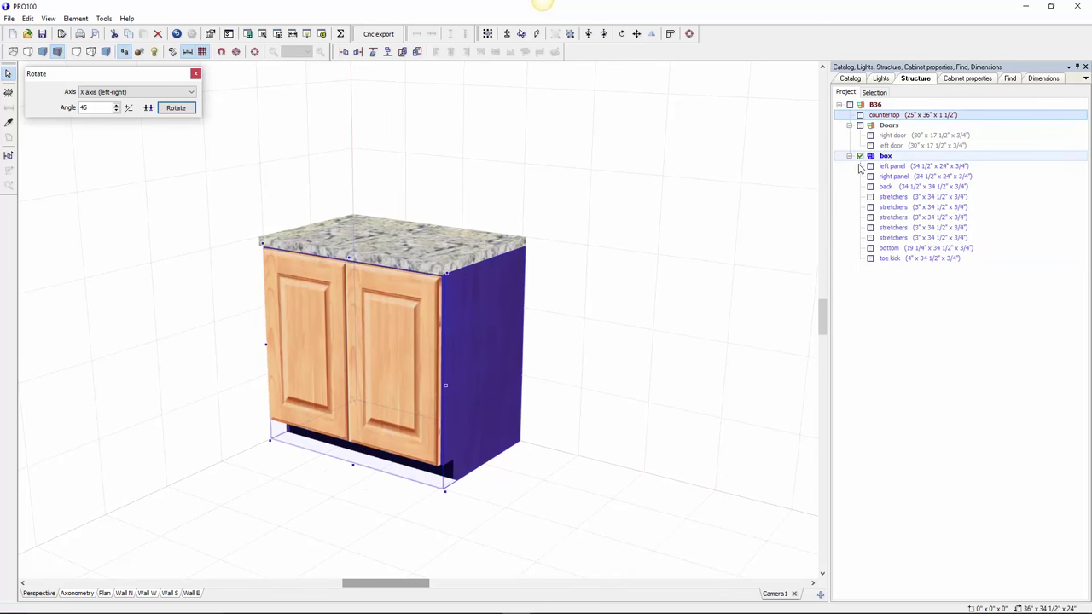
click(861, 126)
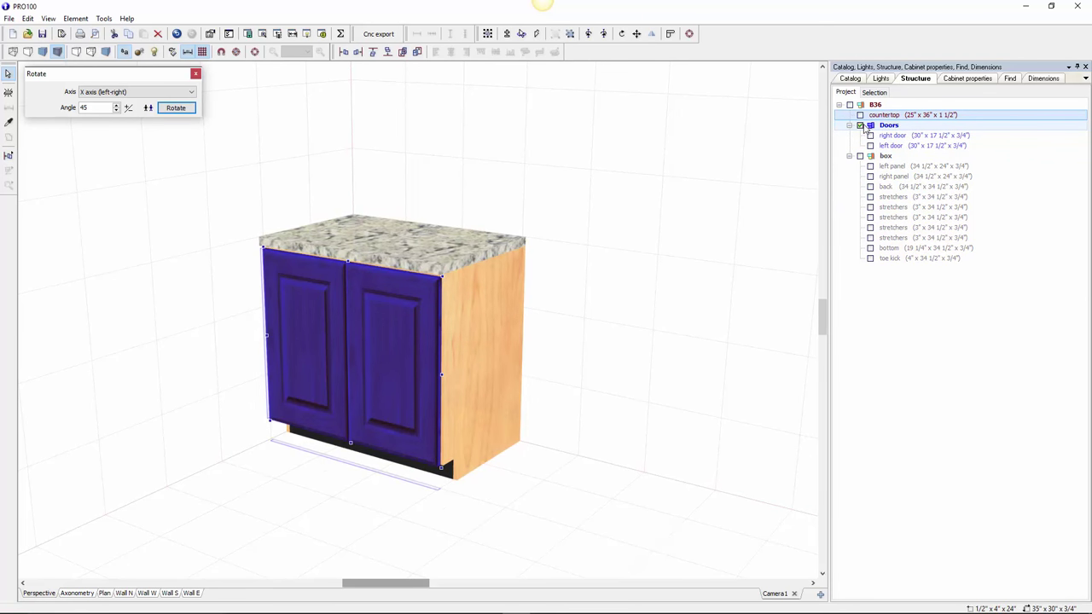
click(850, 105)
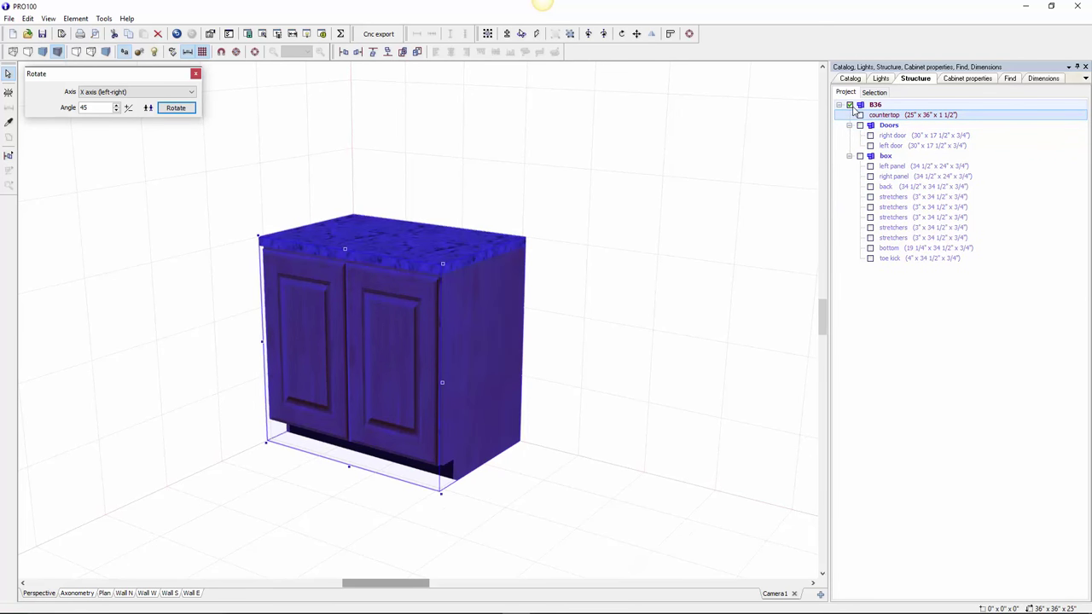
click(839, 105)
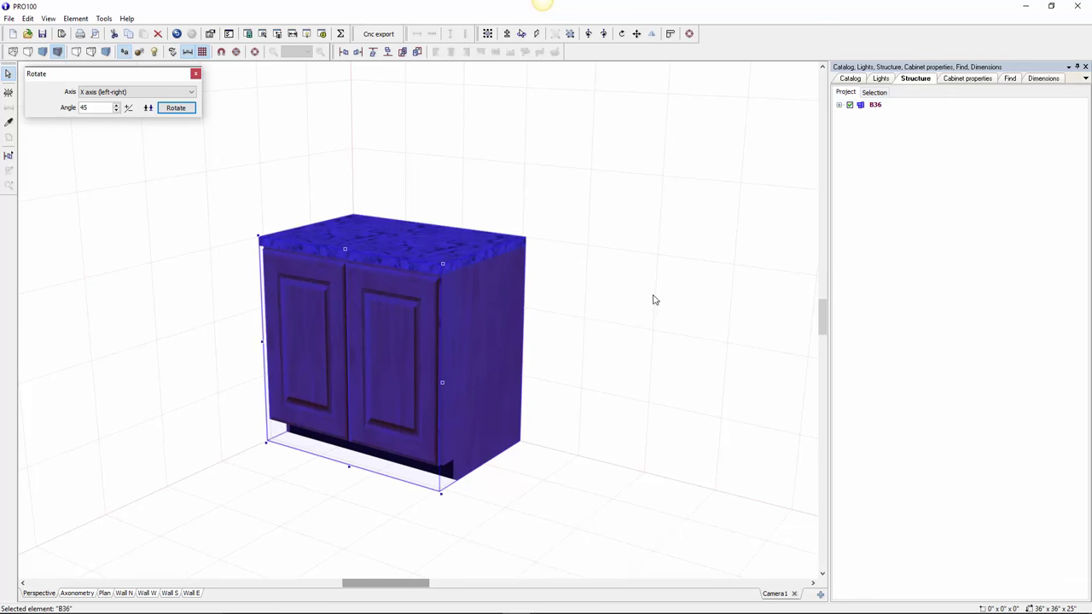
Open the general properties of the B36 cabinet group at its name
click(655, 299)
drag(655, 330, 680, 352)
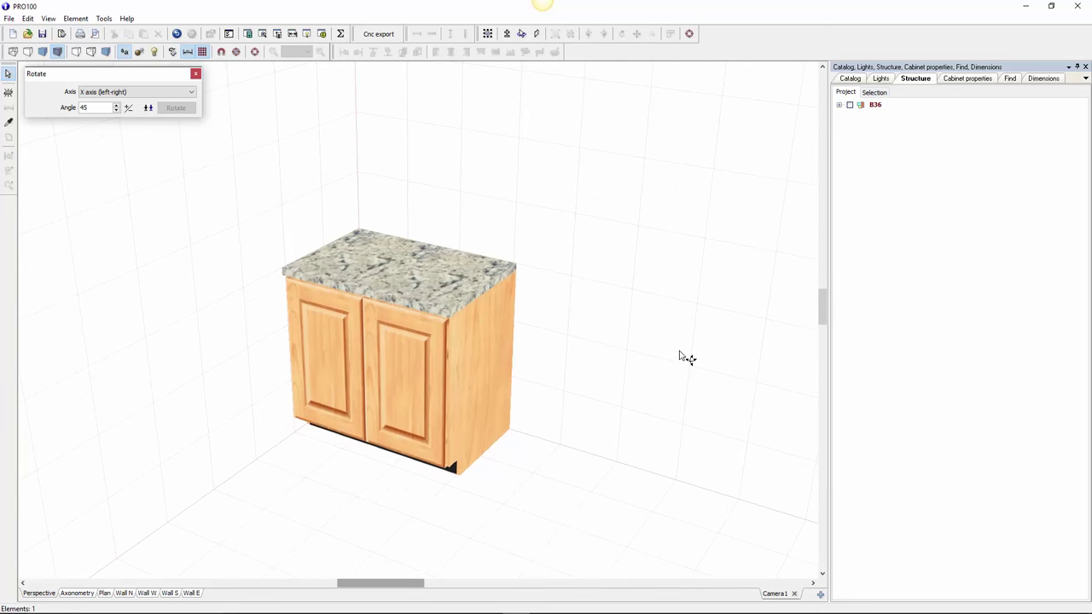
double_click(438, 345)
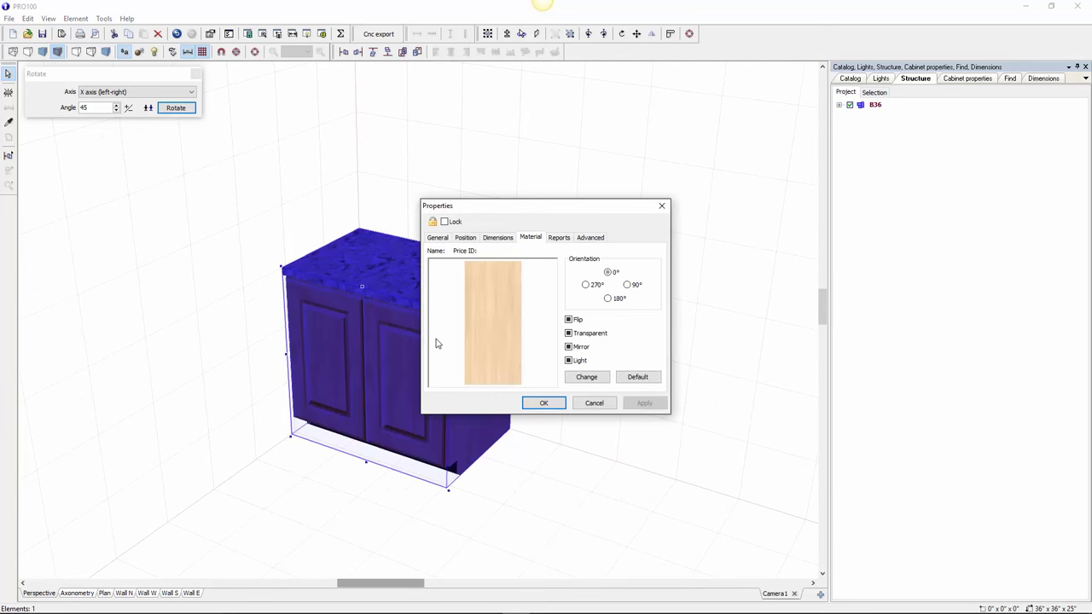
click(442, 239)
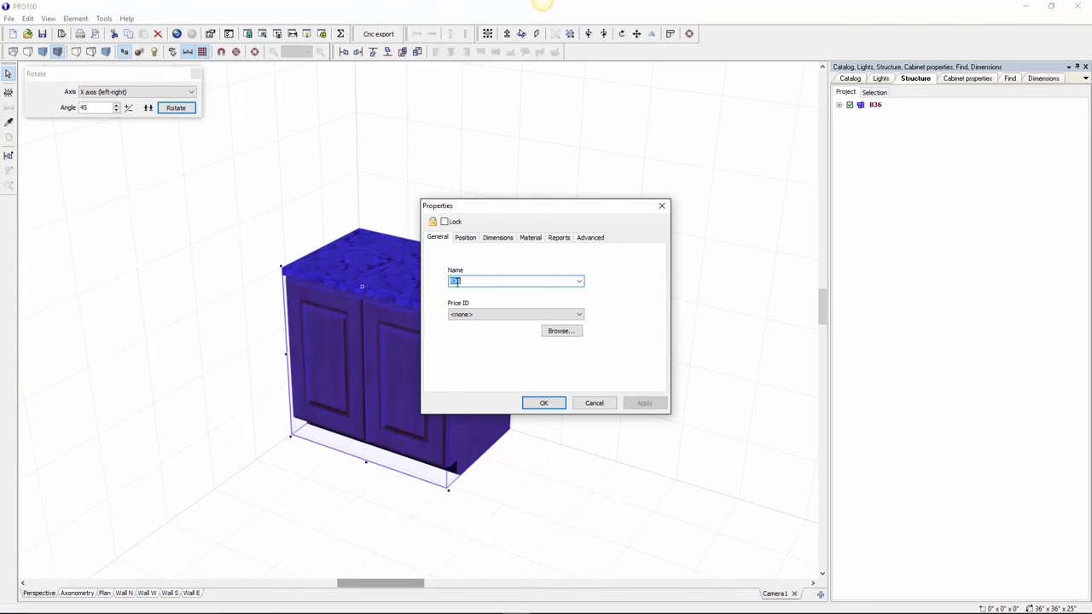